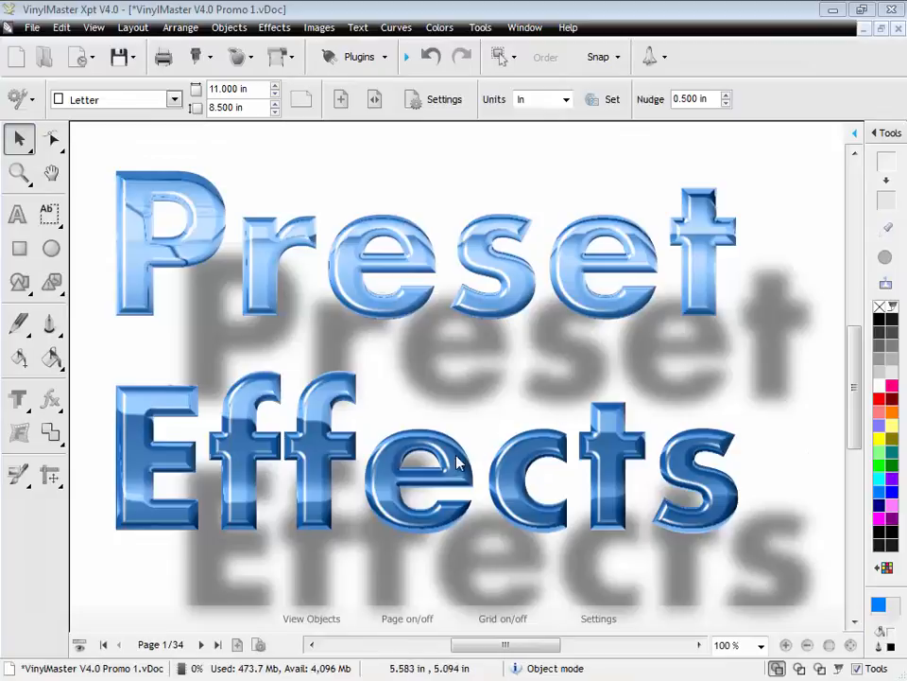
Apply the Reflective gold 02 preset effect from Sample Effects to the Preset Effects text
left_click(456, 461)
left_click(49, 399)
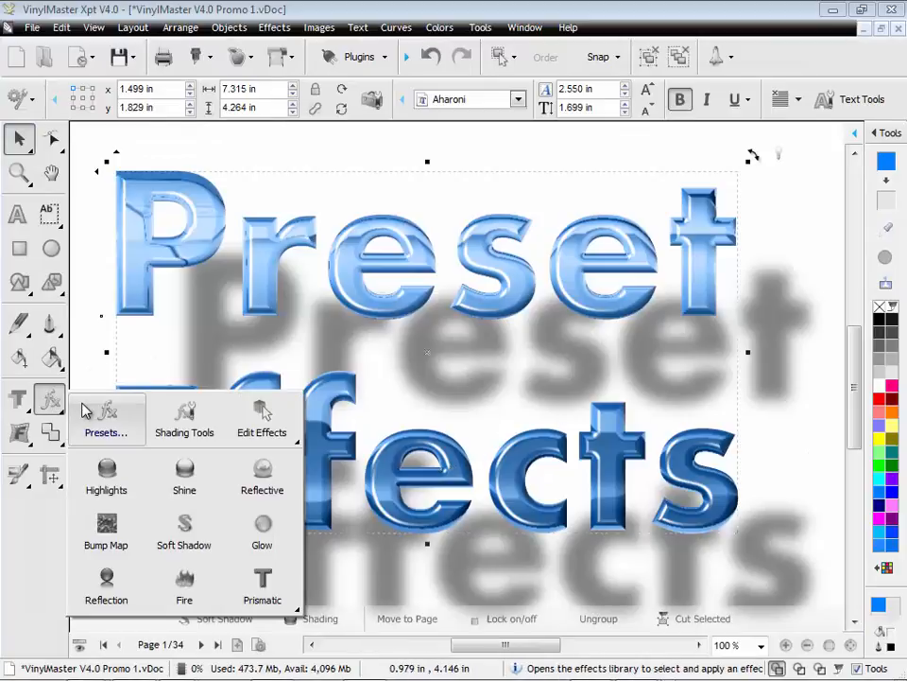
left_click(90, 413)
left_click(358, 203)
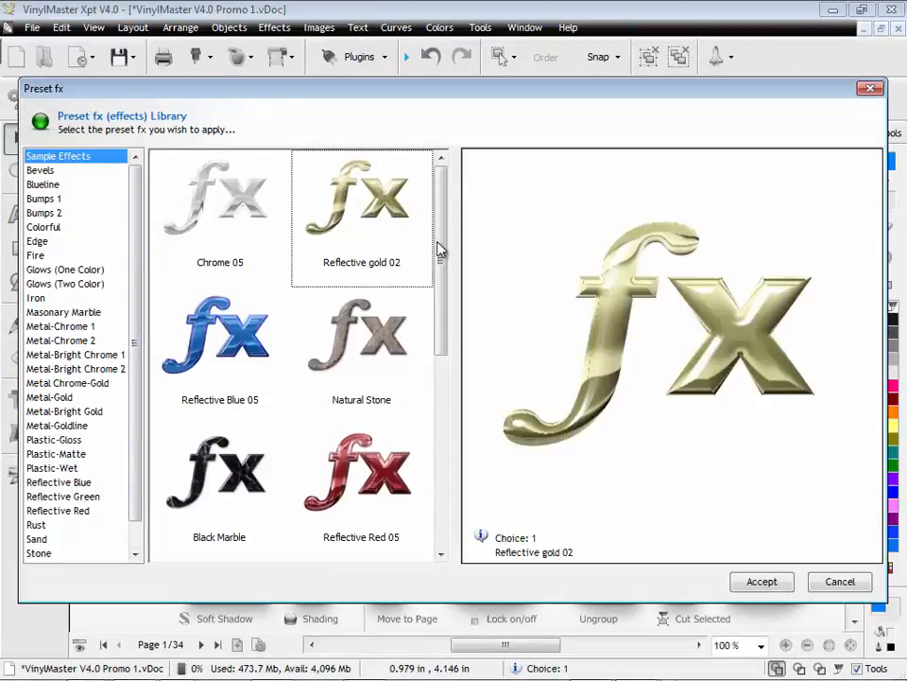
left_click(784, 585)
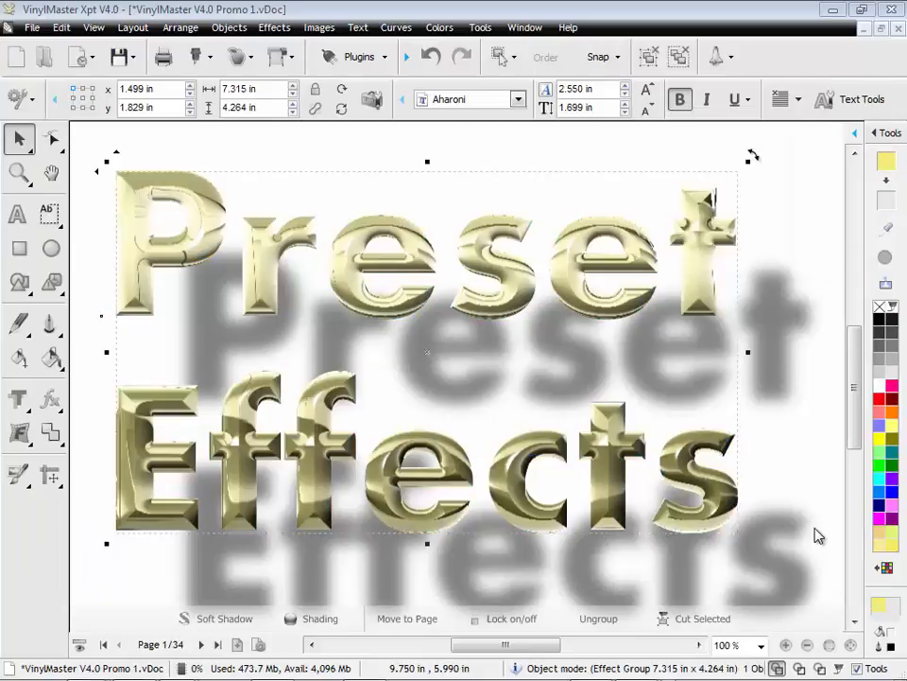
Apply the Black Marble preset effect from Sample Effects to the Preset Effects text
left_click(50, 400)
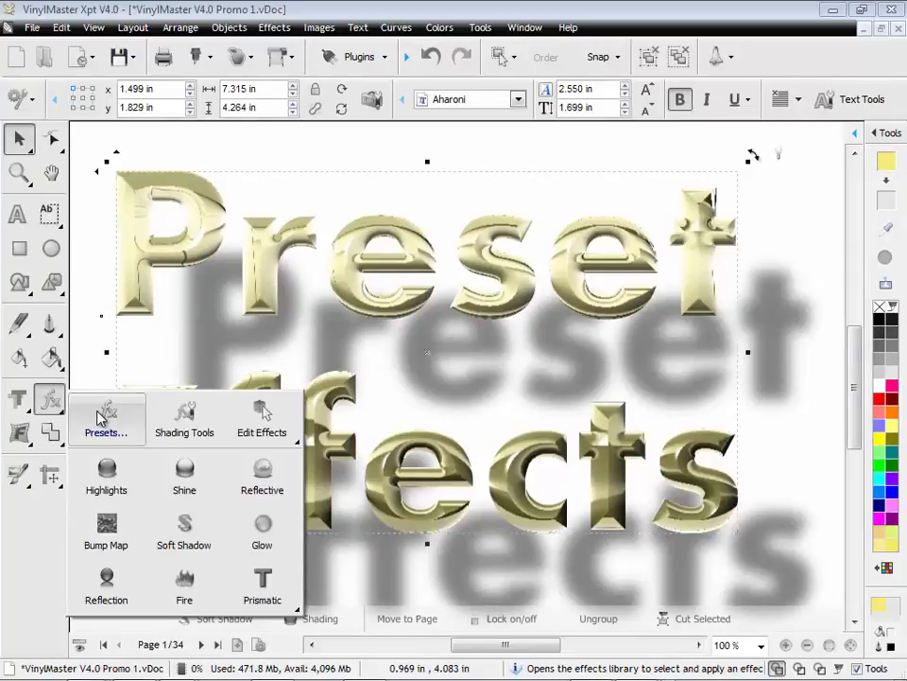
left_click(90, 412)
left_click(217, 472)
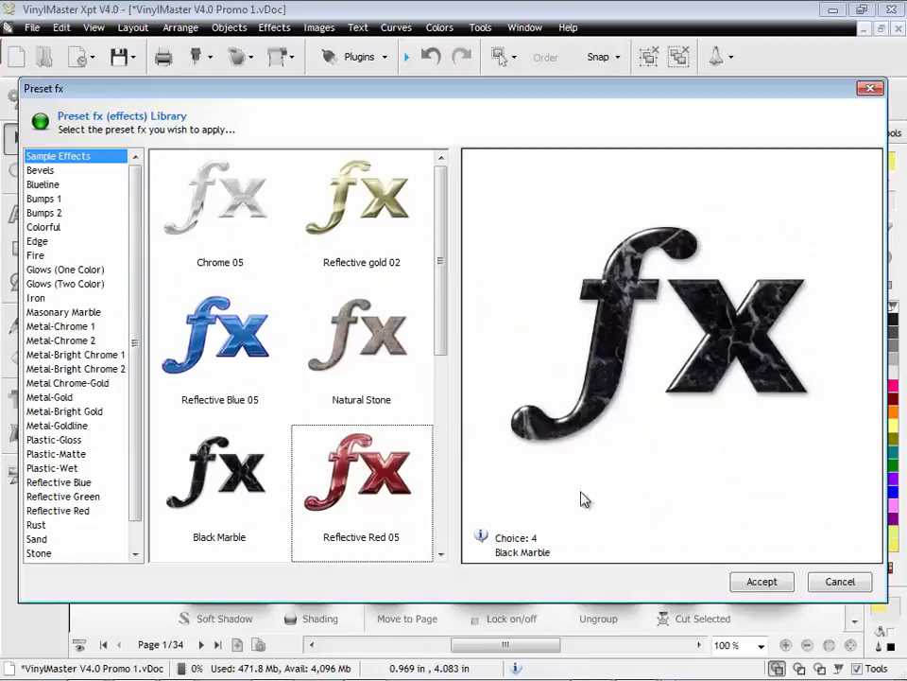
left_click(762, 581)
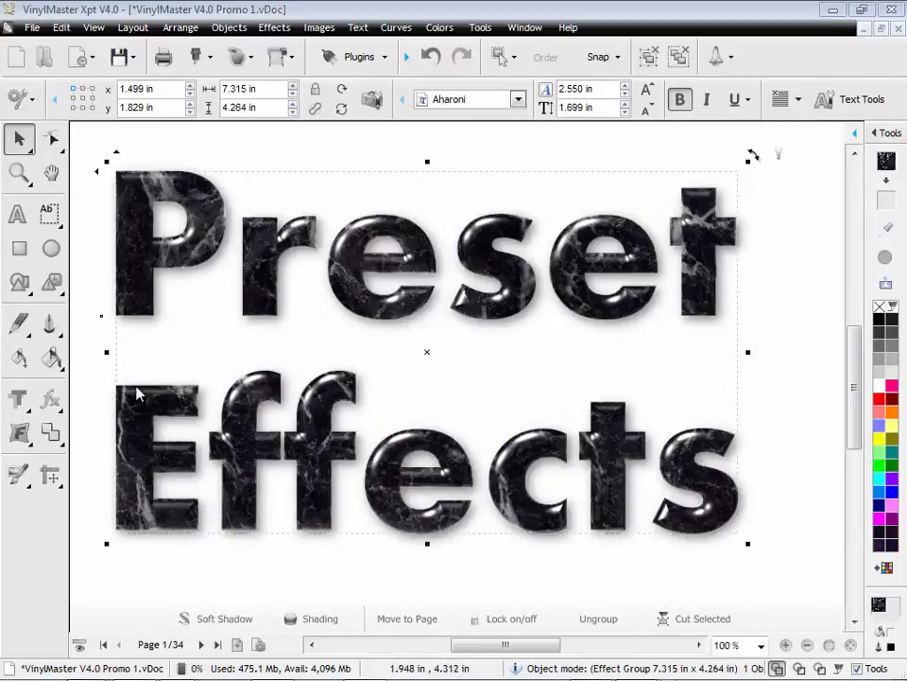
Apply the Reflective Red 05 preset effect from Sample Effects to the Preset Effects text
left_click(52, 401)
left_click(105, 409)
left_click(359, 477)
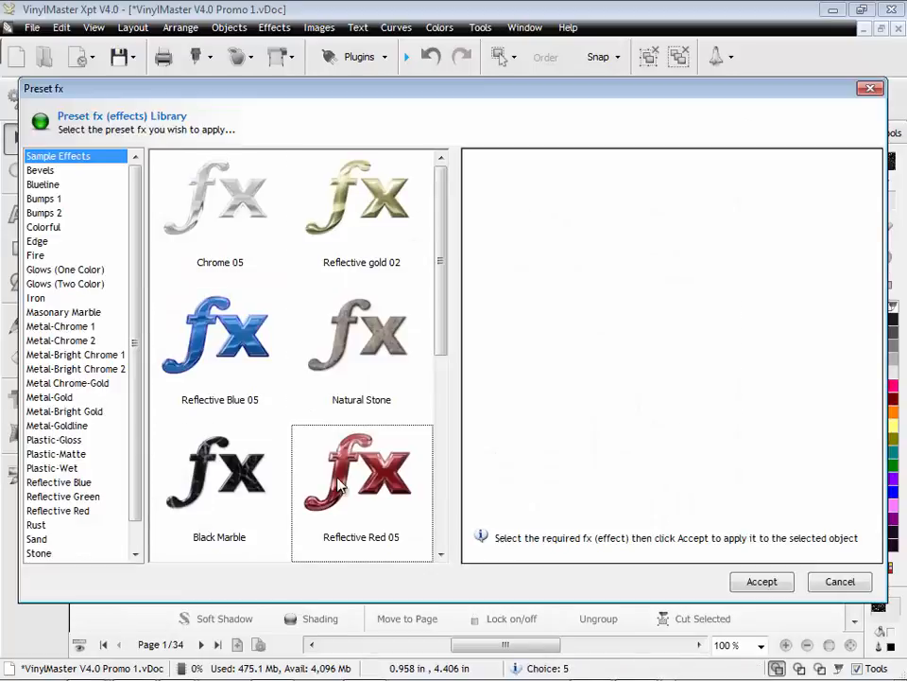
left_click(761, 582)
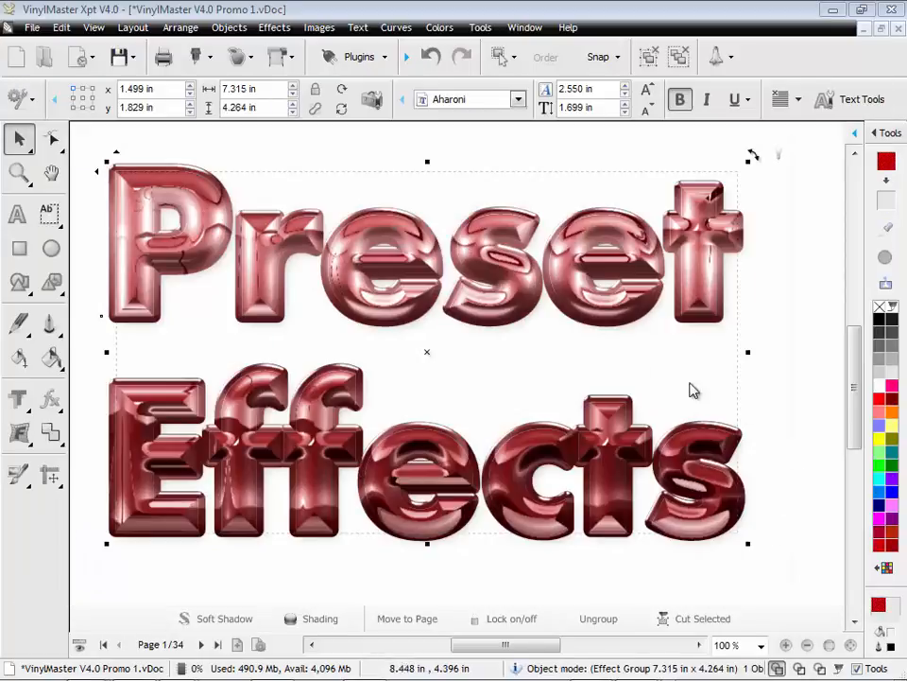
Apply the Wrought Iron 01 preset from the Iron category to the Preset Effects text
left_click(55, 403)
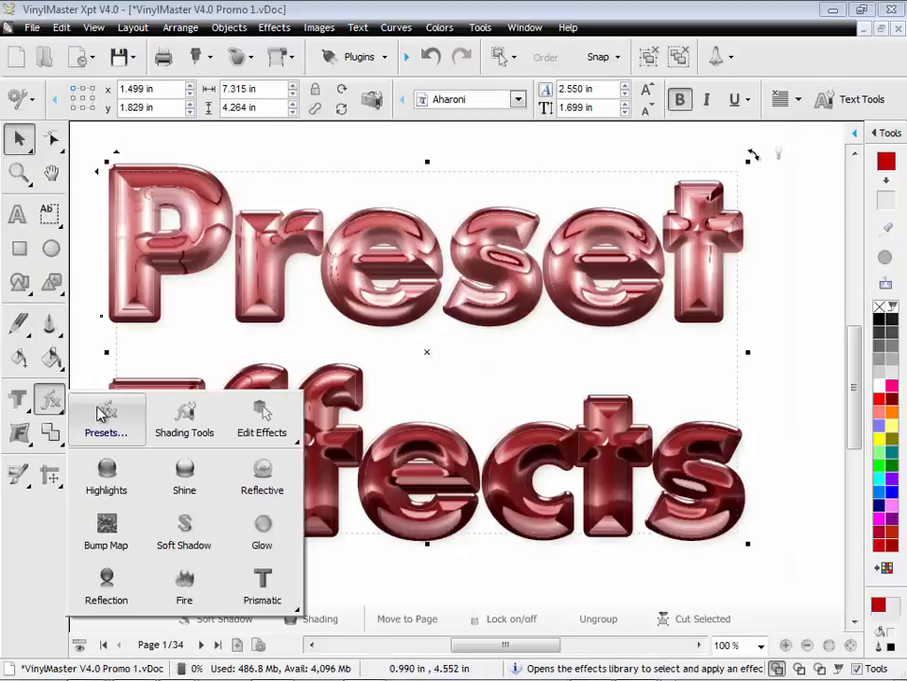
left_click(99, 412)
left_click(42, 297)
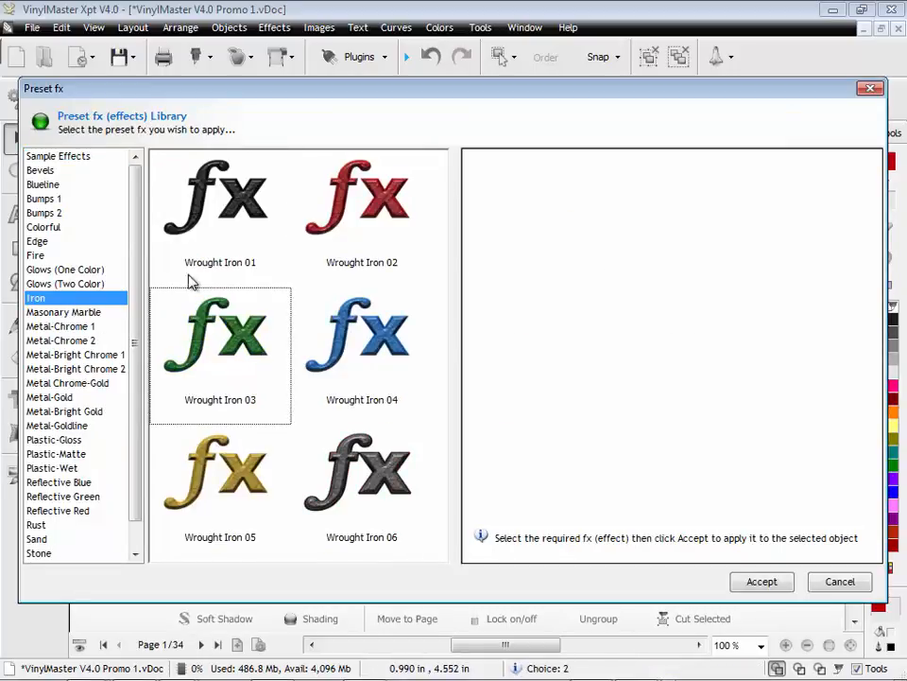
left_click(162, 175)
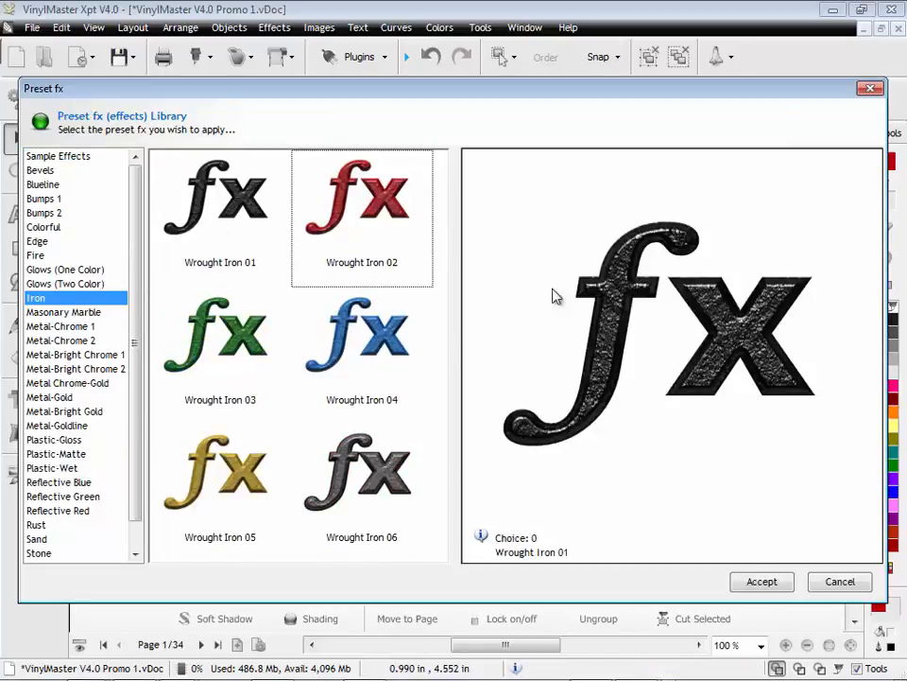
left_click(781, 586)
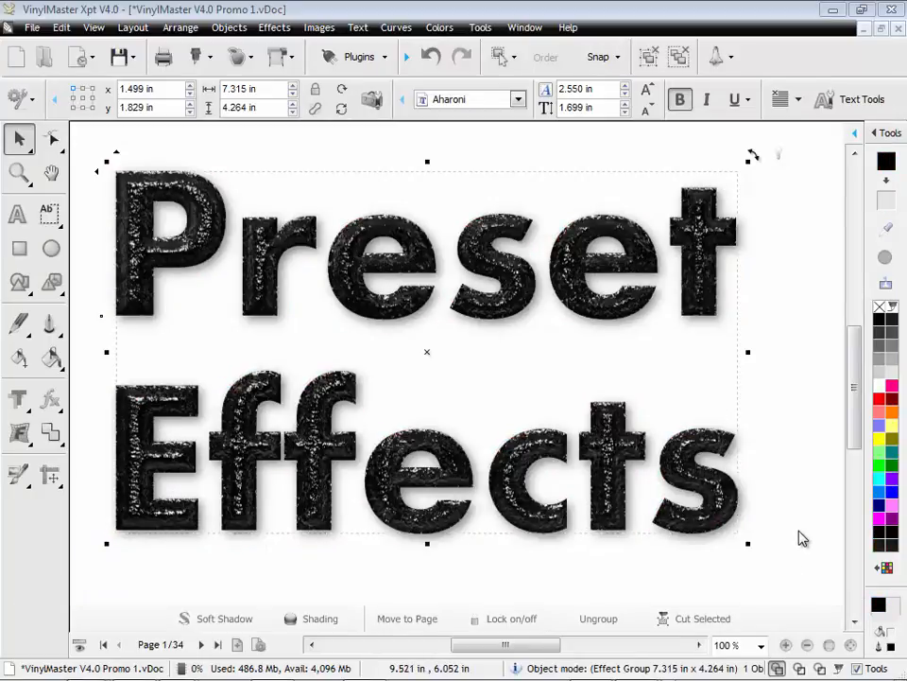
Apply the Chrome 05 preset from the Metal-Chrome 1 category to the Preset Effects text
left_click(50, 400)
left_click(95, 410)
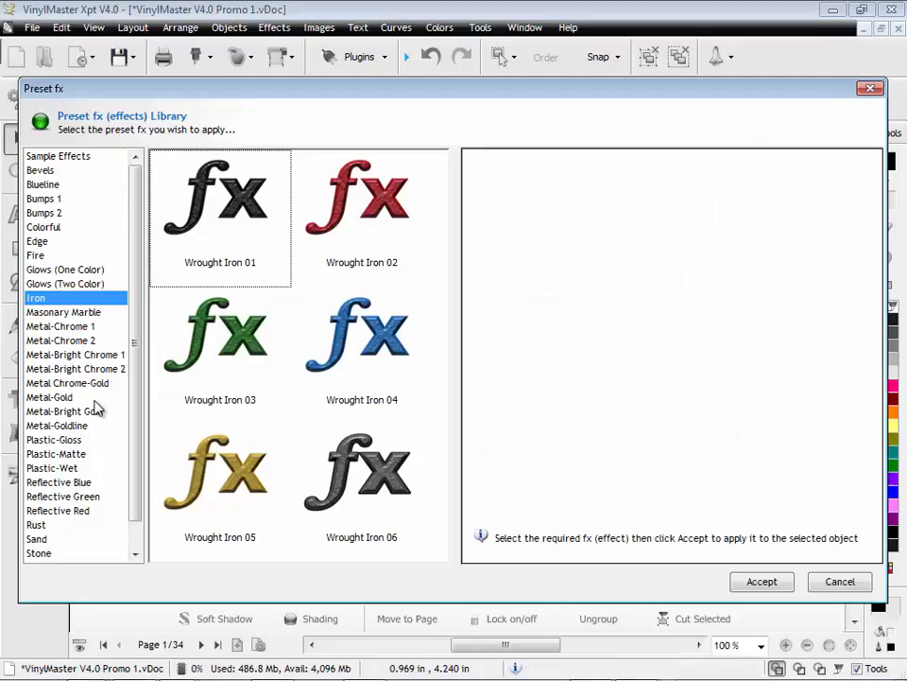
left_click(57, 326)
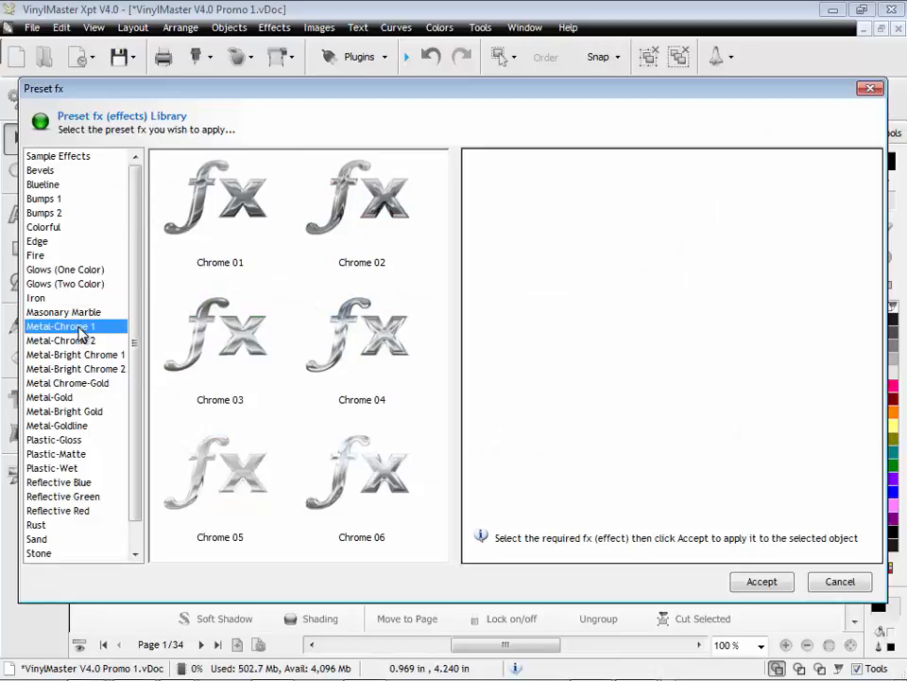
left_click(195, 458)
left_click(775, 577)
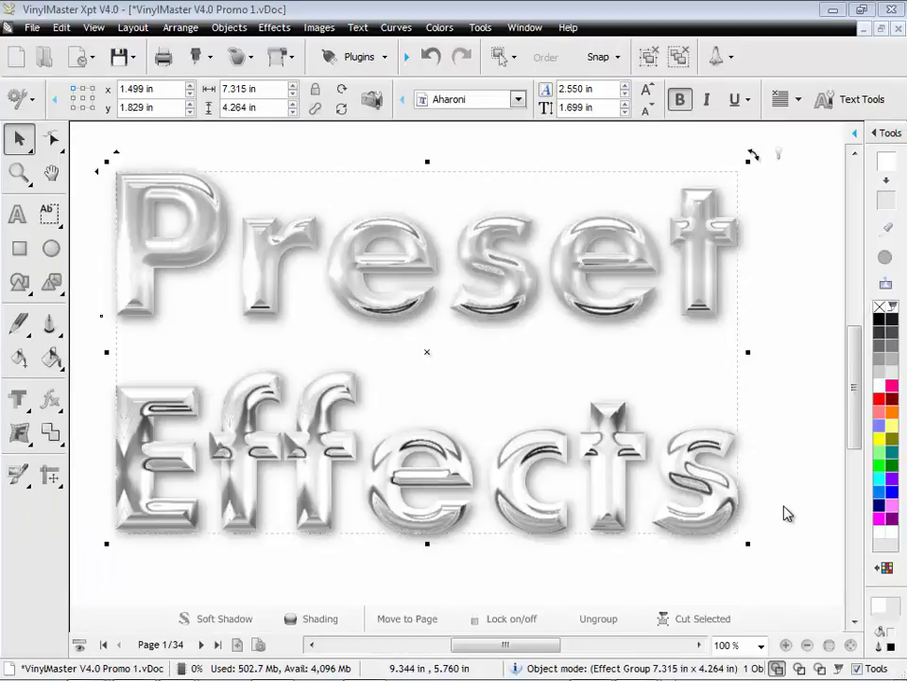
Apply the Chrome Gold 04 preset from the Metal Chrome-Gold category to the Preset Effects text
left_click(52, 402)
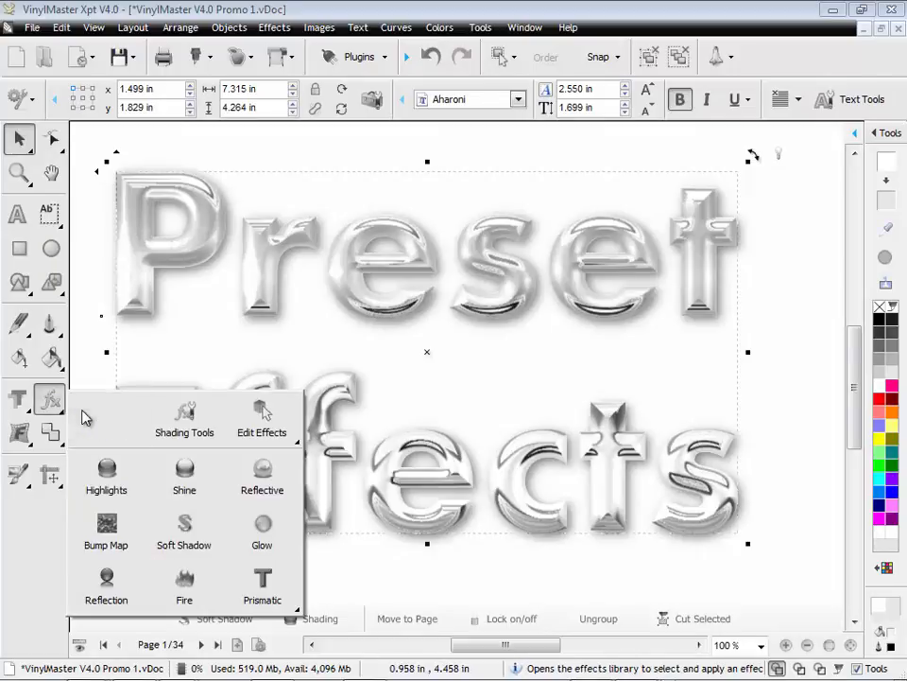
left_click(85, 418)
left_click(85, 383)
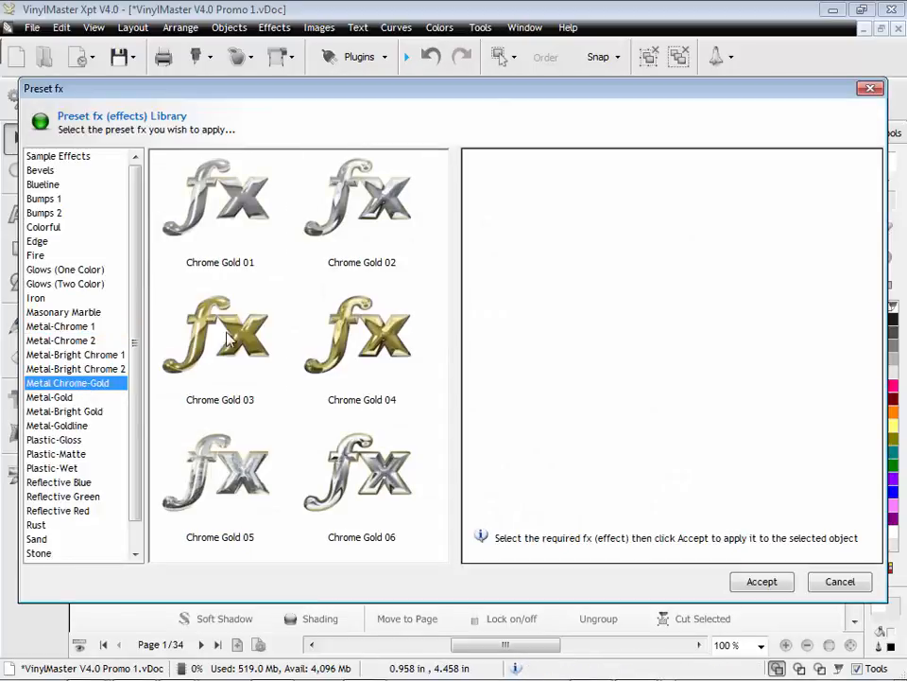
left_click(332, 342)
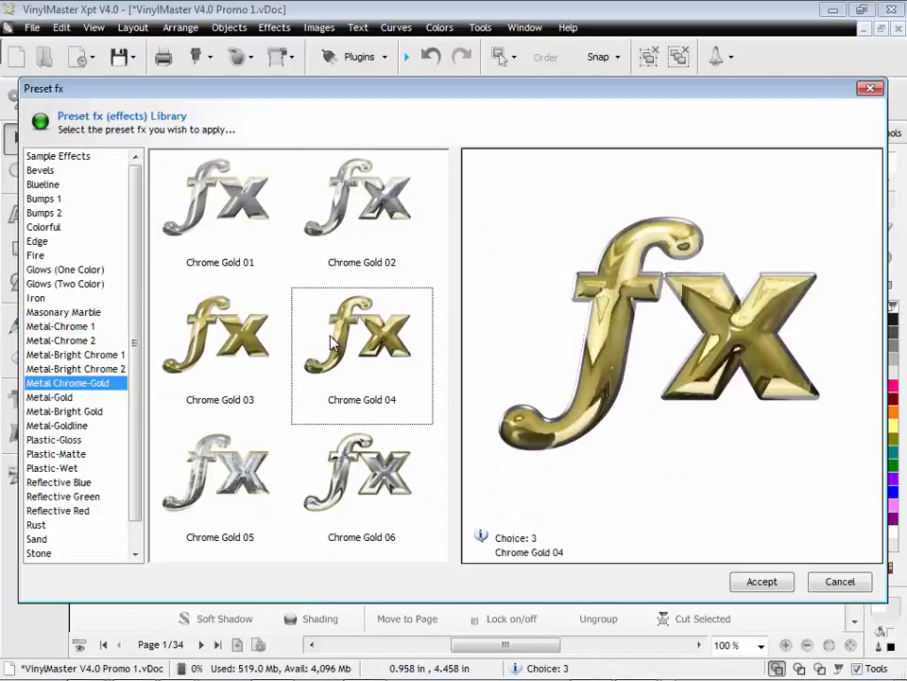
left_click(771, 579)
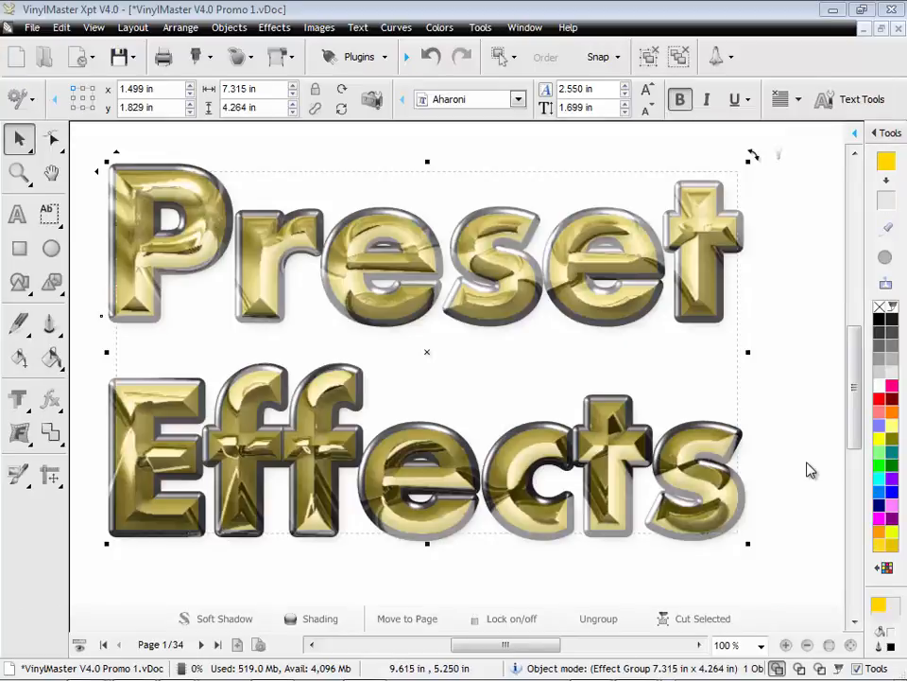
Go to page 2, duplicate the rainbow Chisel text and place the copy directly below the original
left_click(200, 643)
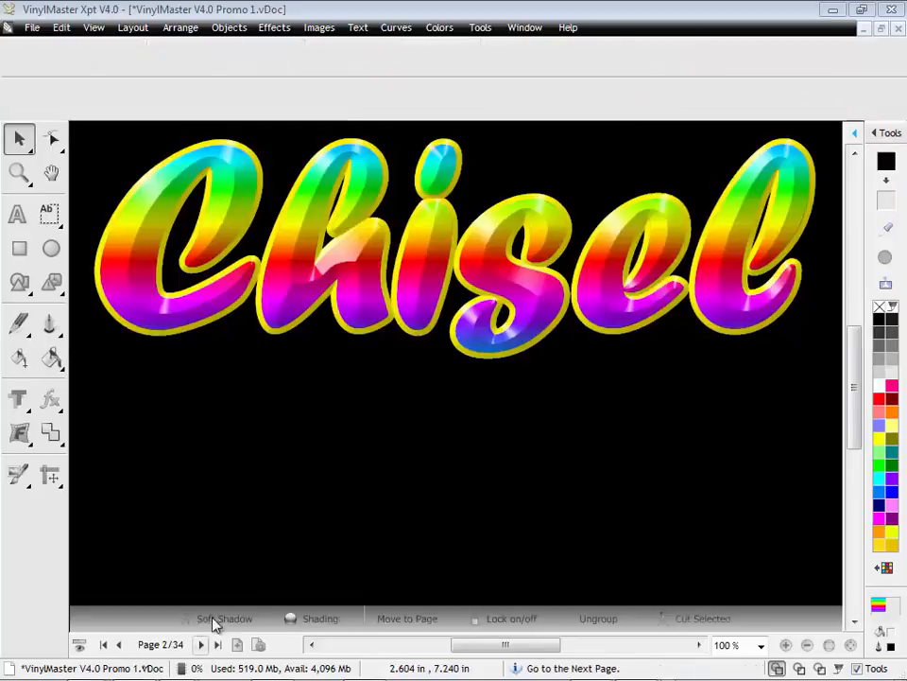
left_click(360, 294)
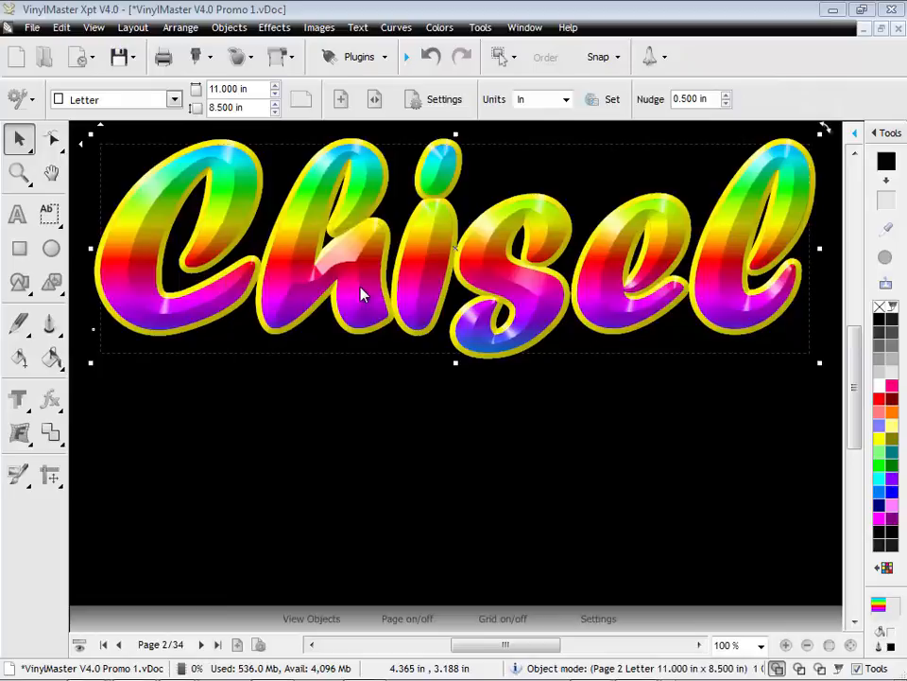
left_click(408, 58)
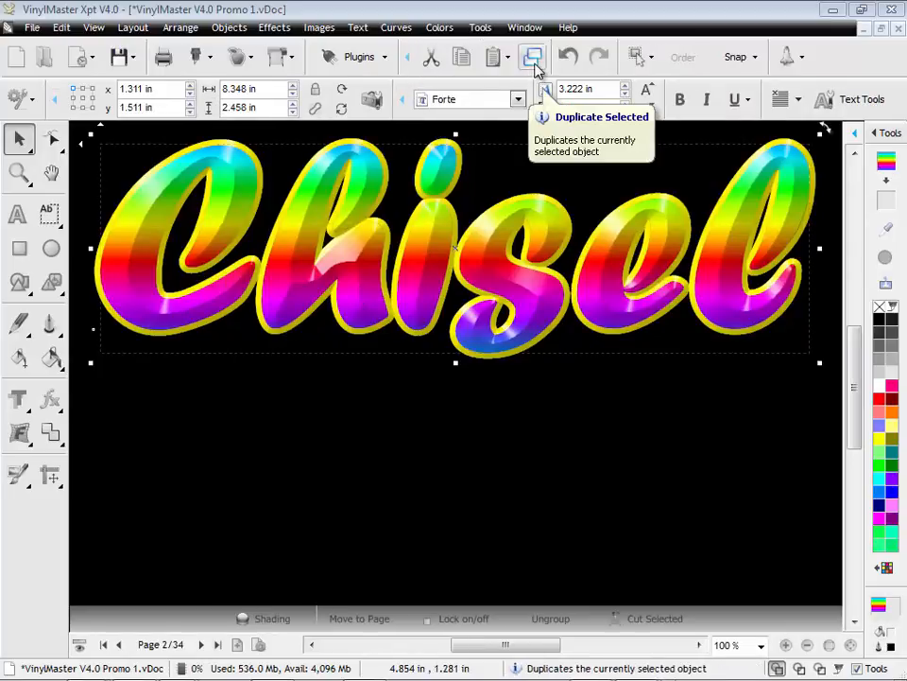
left_click(406, 58)
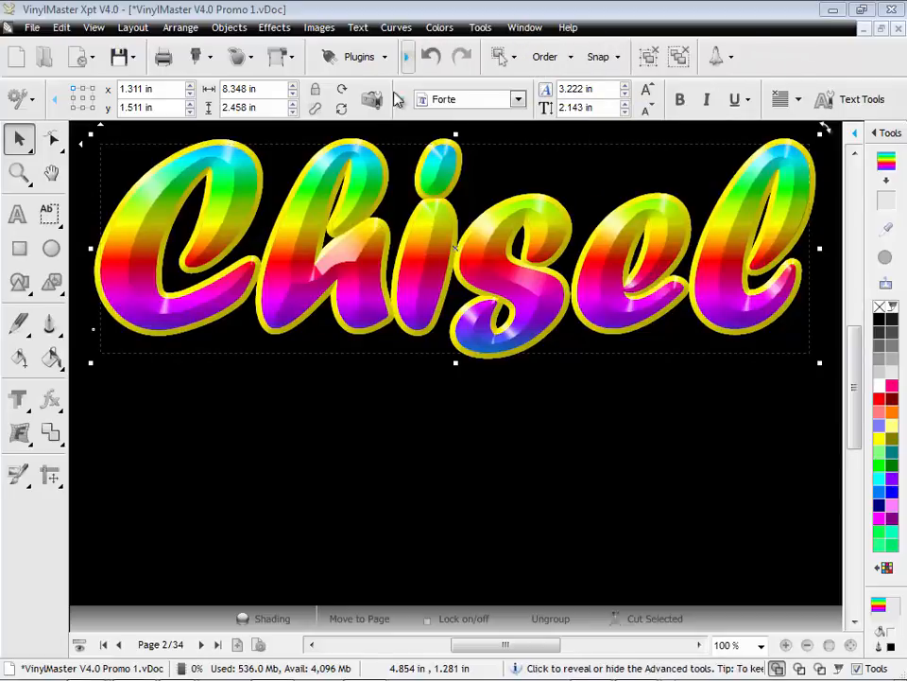
left_click_drag(99, 128, 135, 369)
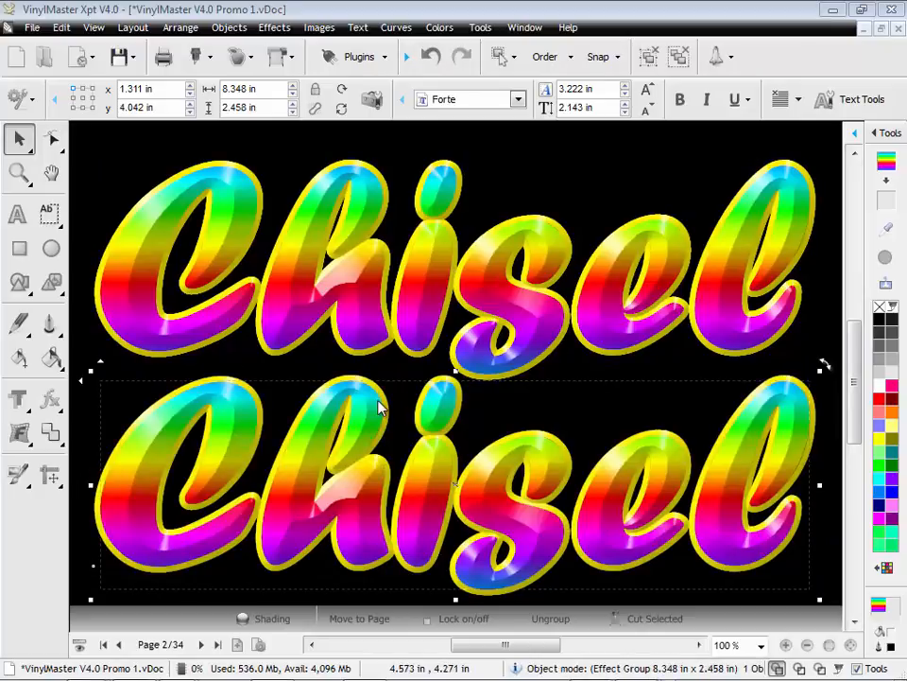
Change the lower Chisel copy's font to Aharoni and recolour it navy, sky blue and finally red
left_click(518, 99)
left_click(732, 55)
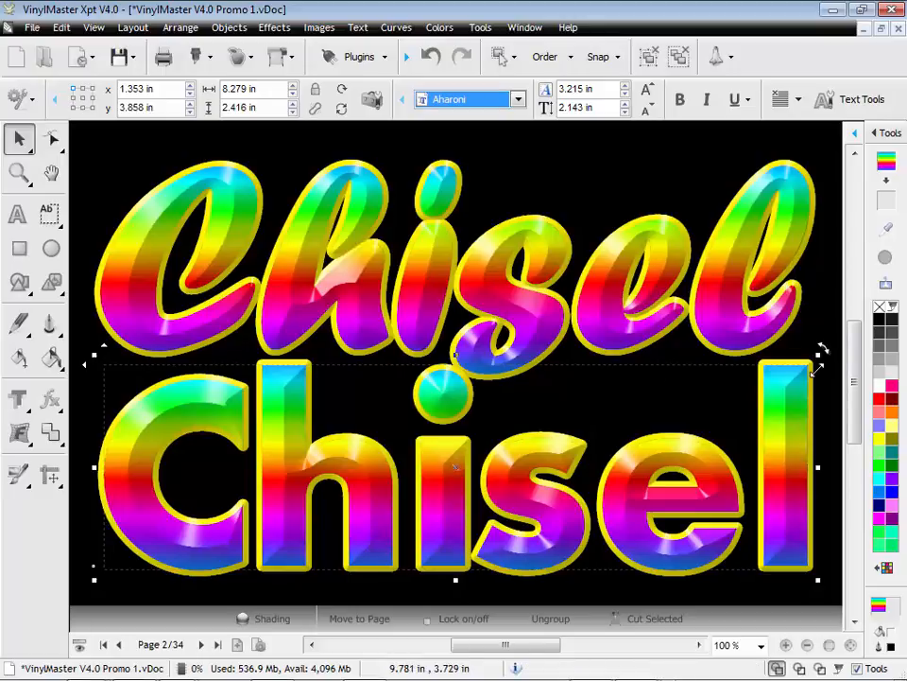
left_click(881, 509)
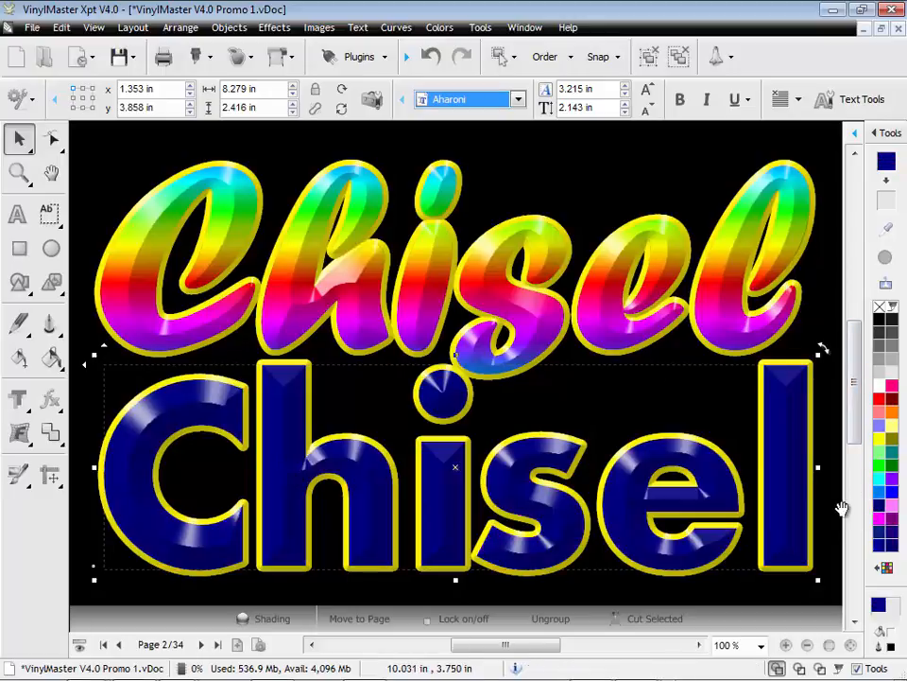
left_click(879, 492)
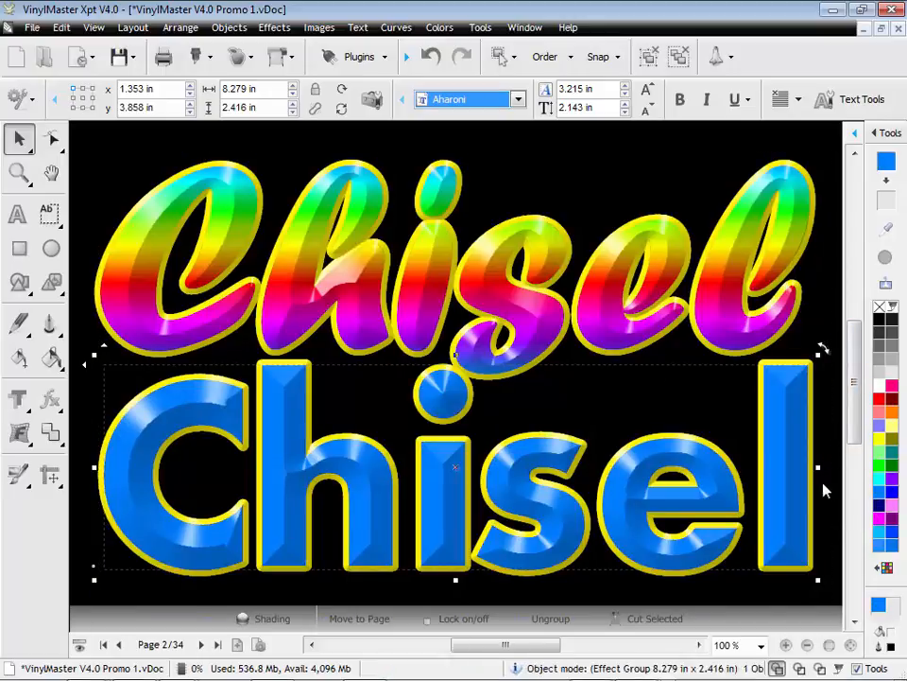
left_click(881, 402)
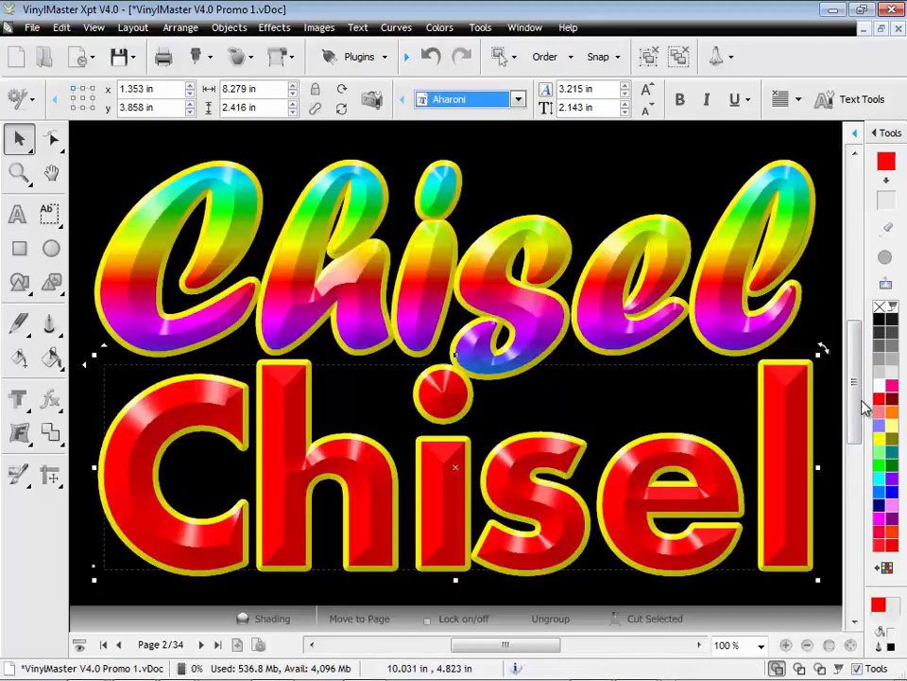
On page 3, recolour the chrome text through lighter greys, white and sky blue, ending with red, and deselect it
left_click(200, 644)
left_click(347, 491)
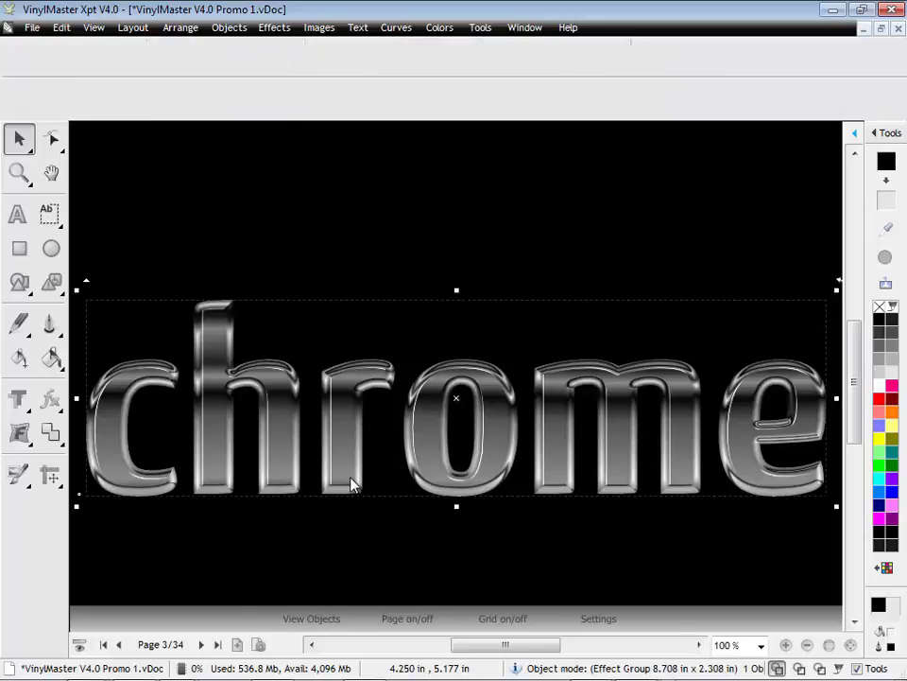
left_click(891, 339)
left_click(882, 350)
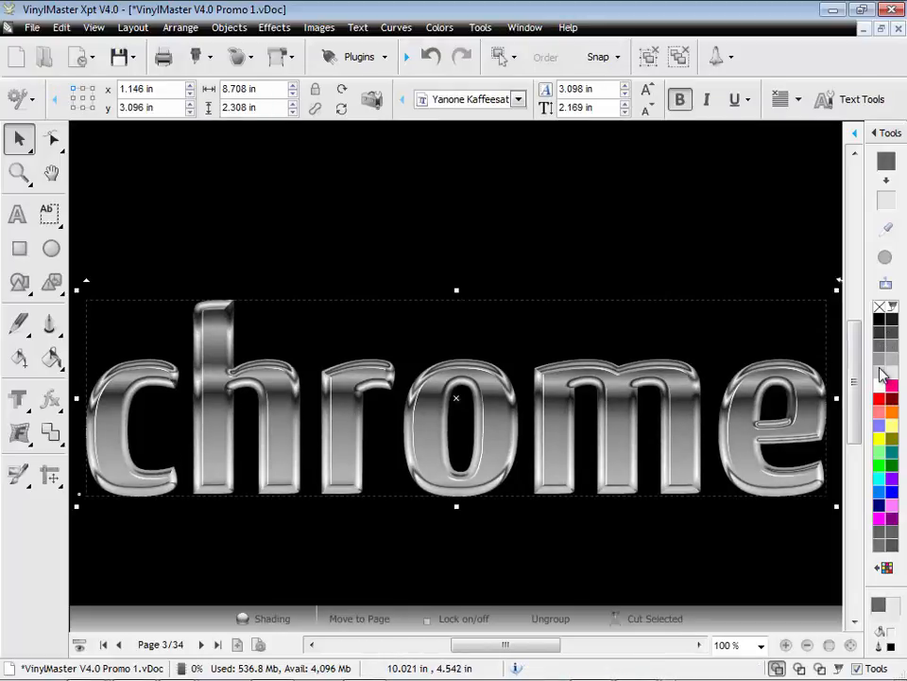
left_click(882, 375)
left_click(882, 390)
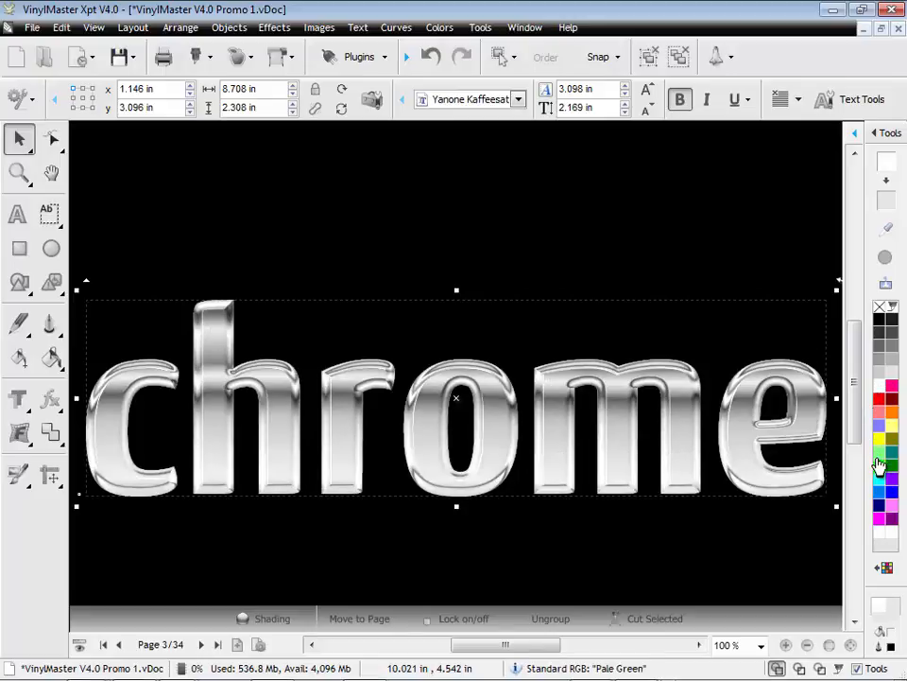
left_click(883, 500)
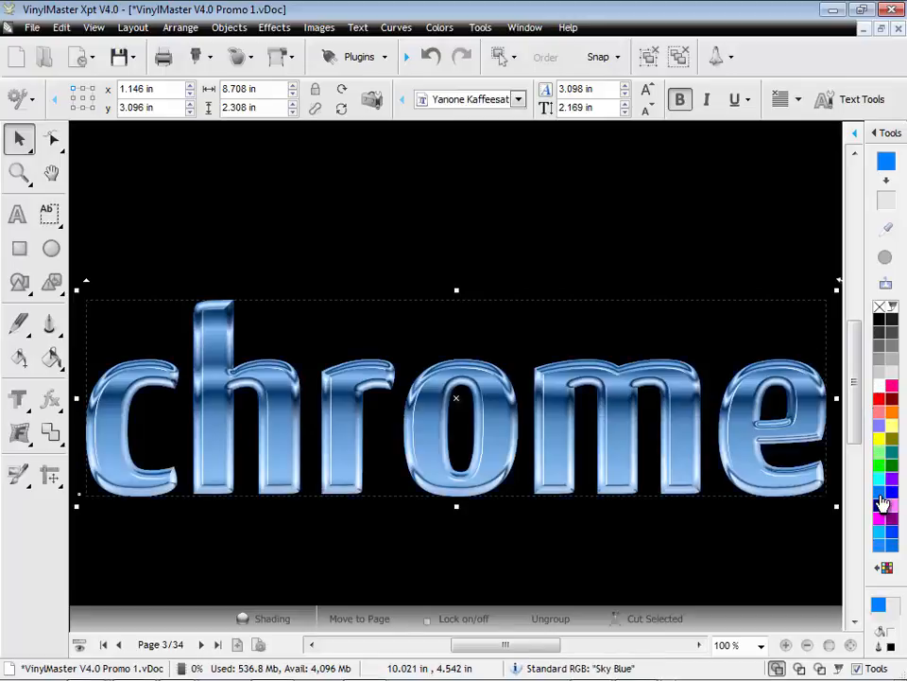
left_click(881, 402)
left_click(527, 553)
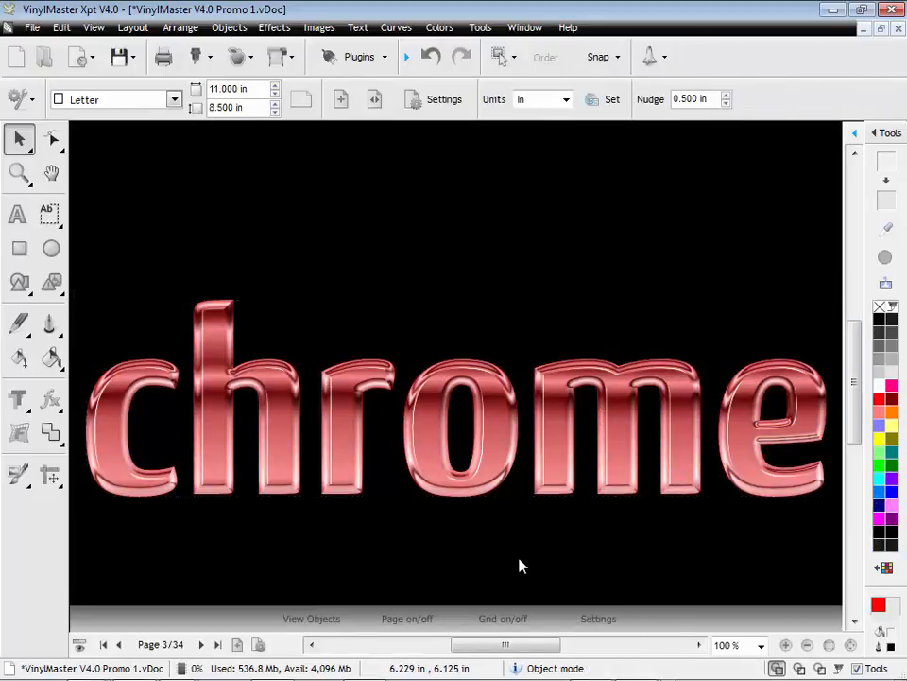
Go to page 4, change the NEON text's glow colour to red and deselect the text
left_click(200, 644)
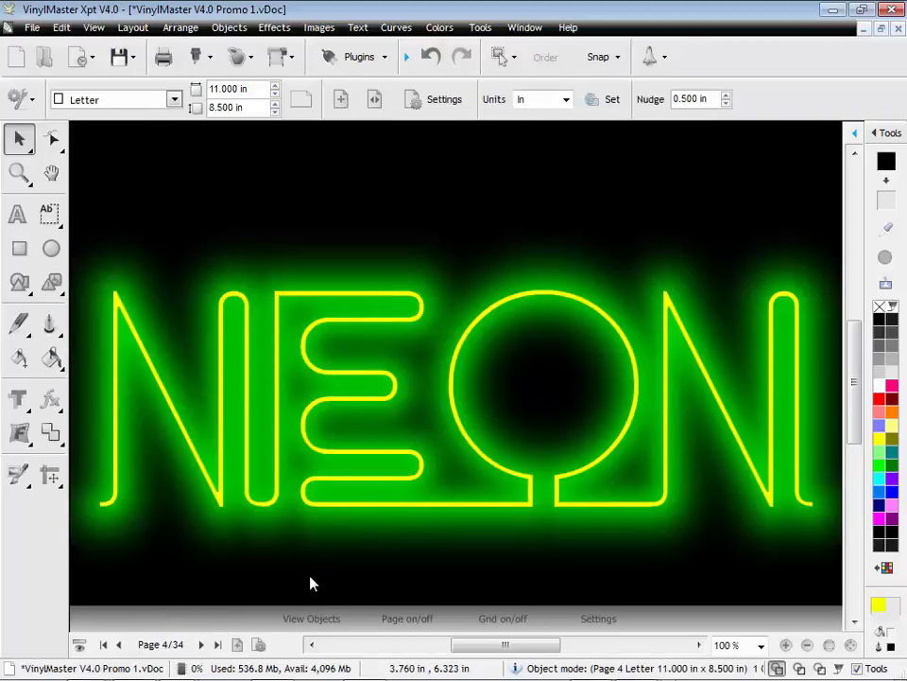
left_click(306, 413)
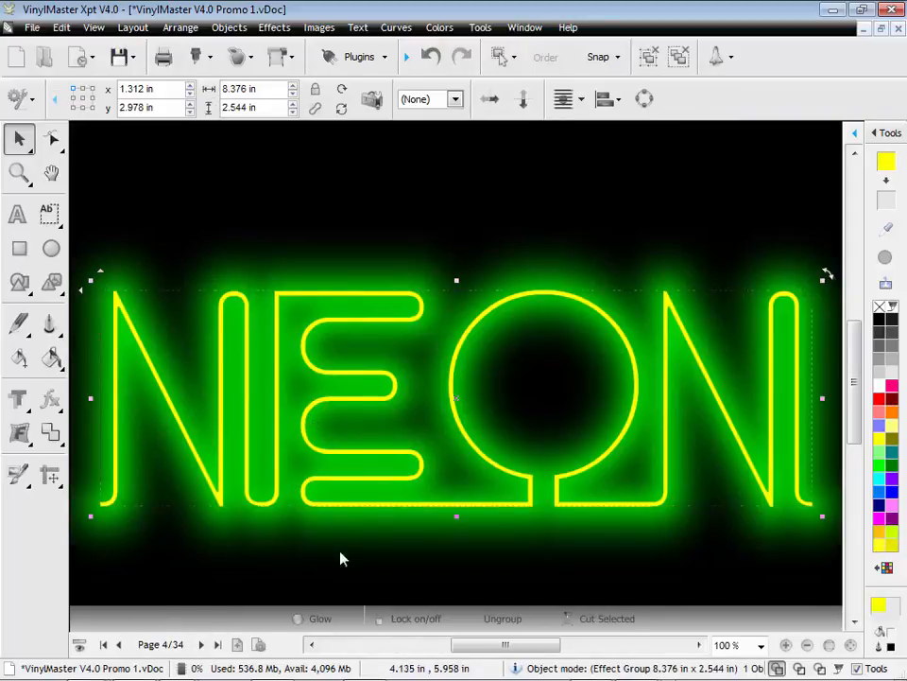
left_click(320, 621)
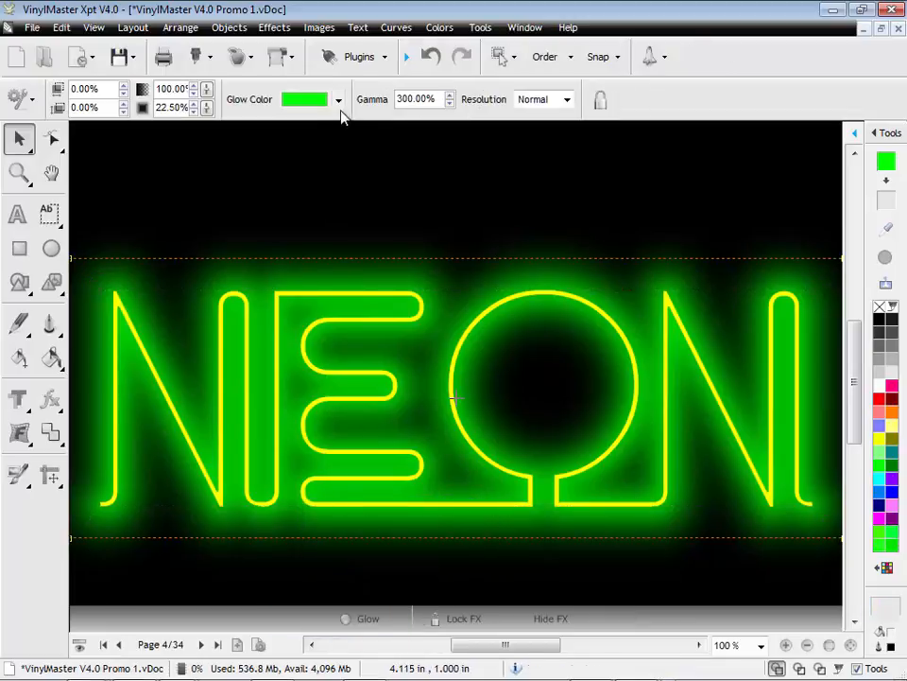
left_click(340, 102)
left_click(295, 153)
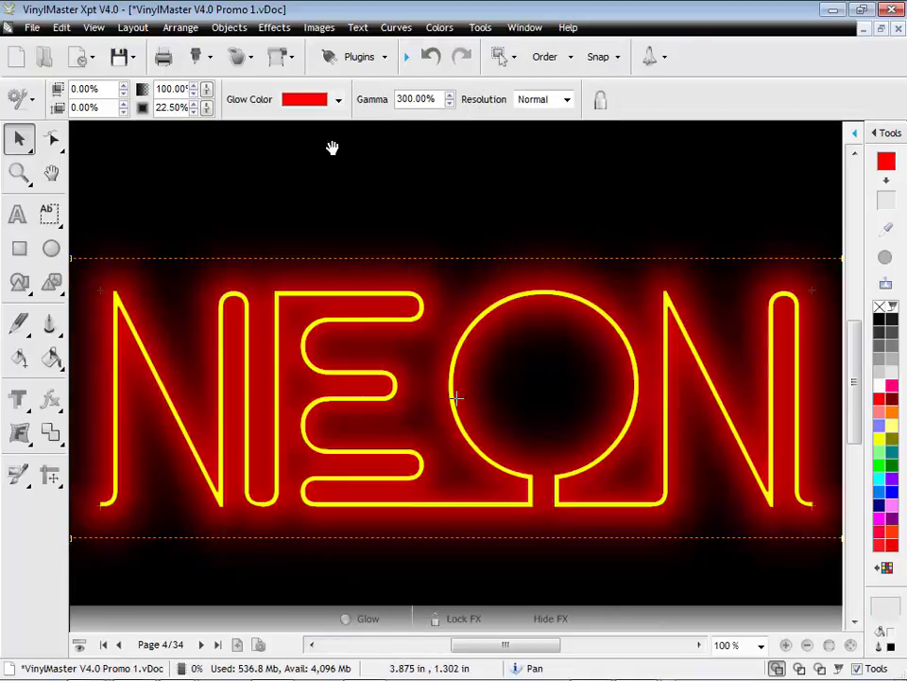
left_click(460, 183)
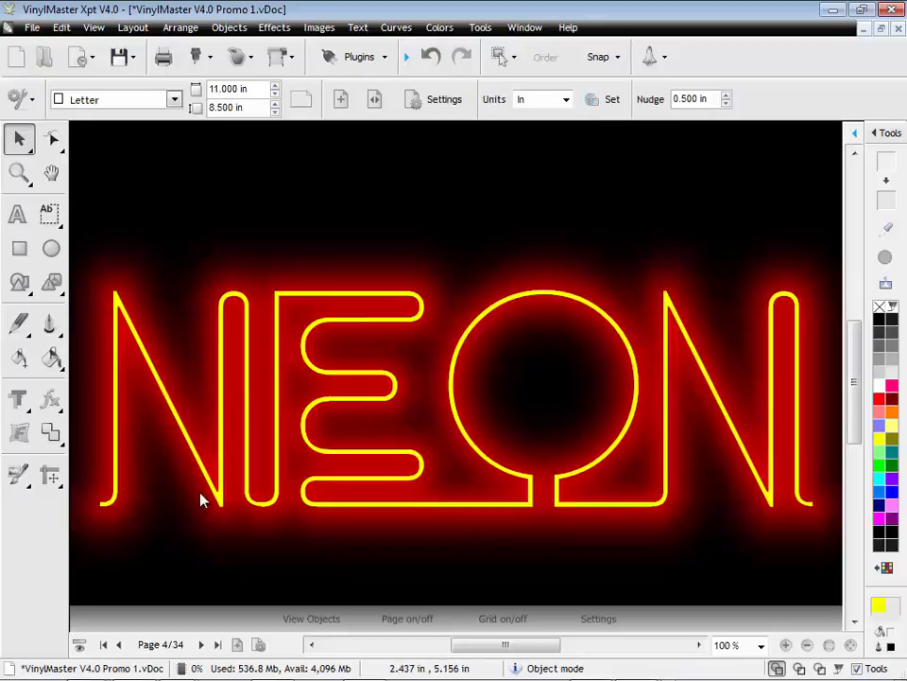
Go to page 5 and fill the Rock text with the Demo_1011 texture from the Demo category of the Texture Library
left_click(201, 644)
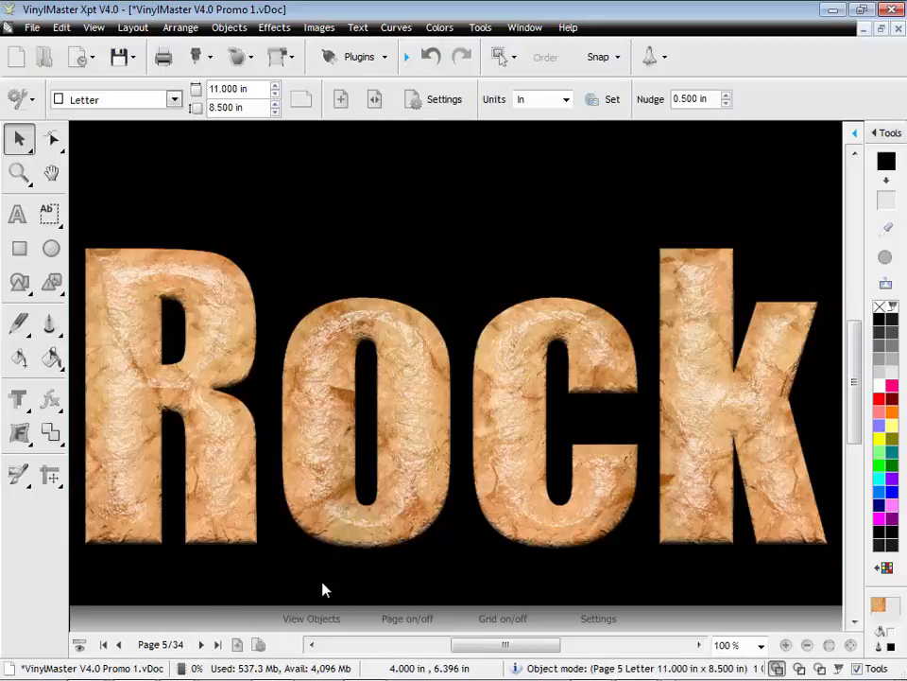
left_click(330, 531)
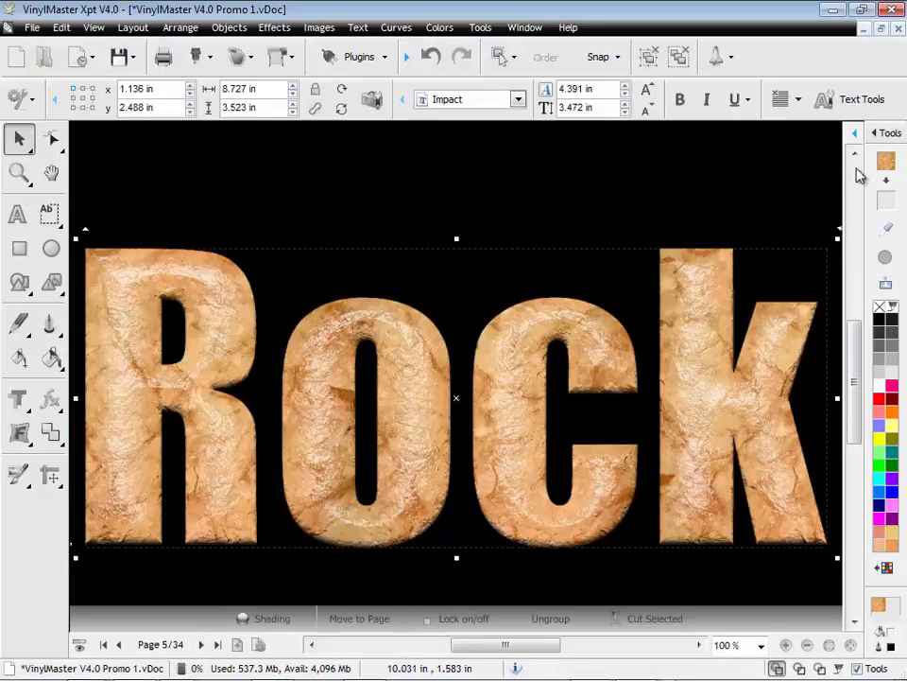
left_click(888, 164)
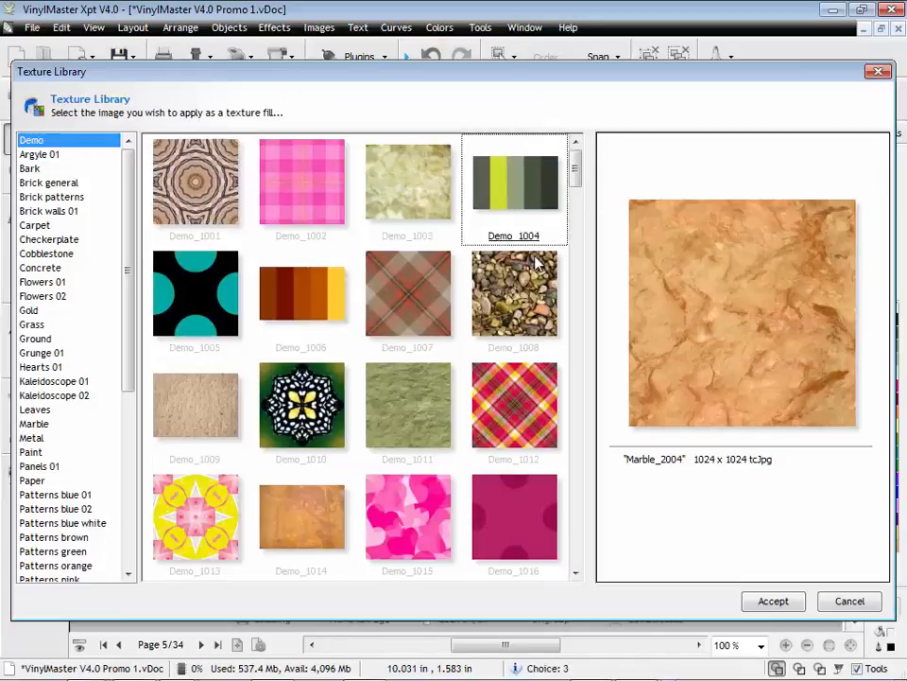
left_click(426, 407)
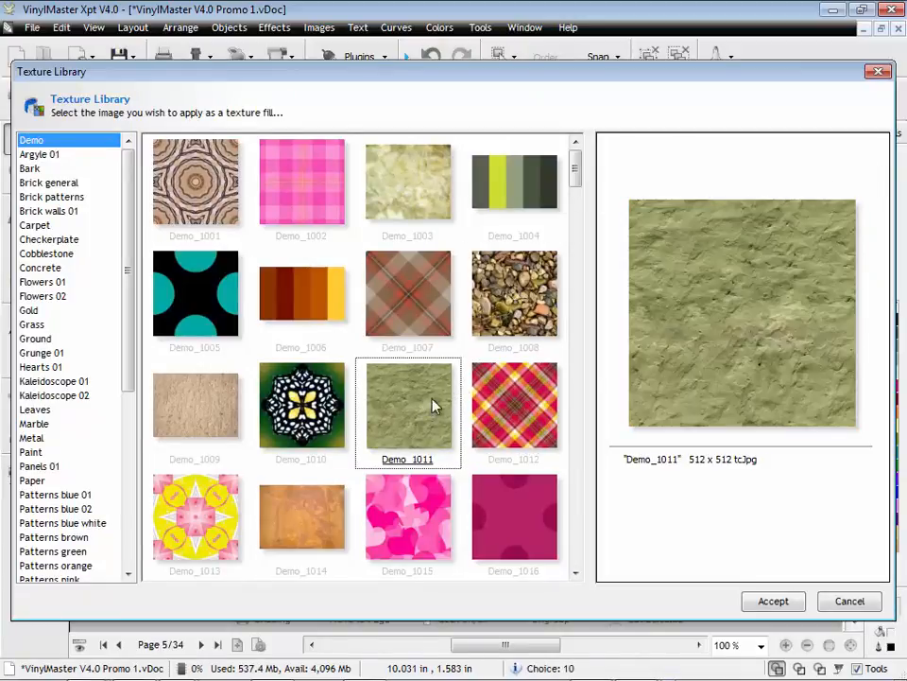
left_click(771, 601)
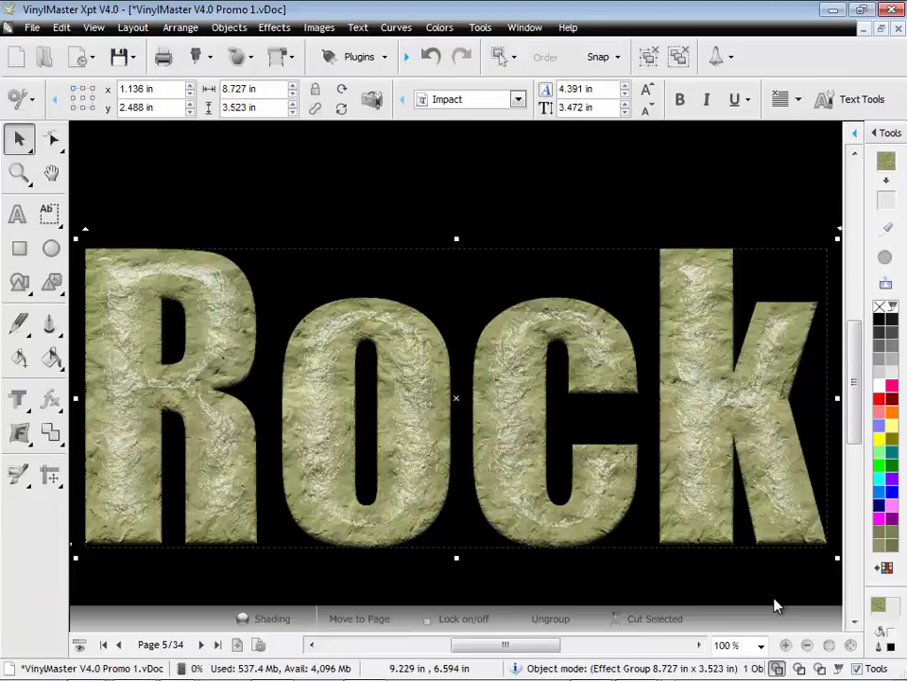
left_click(674, 592)
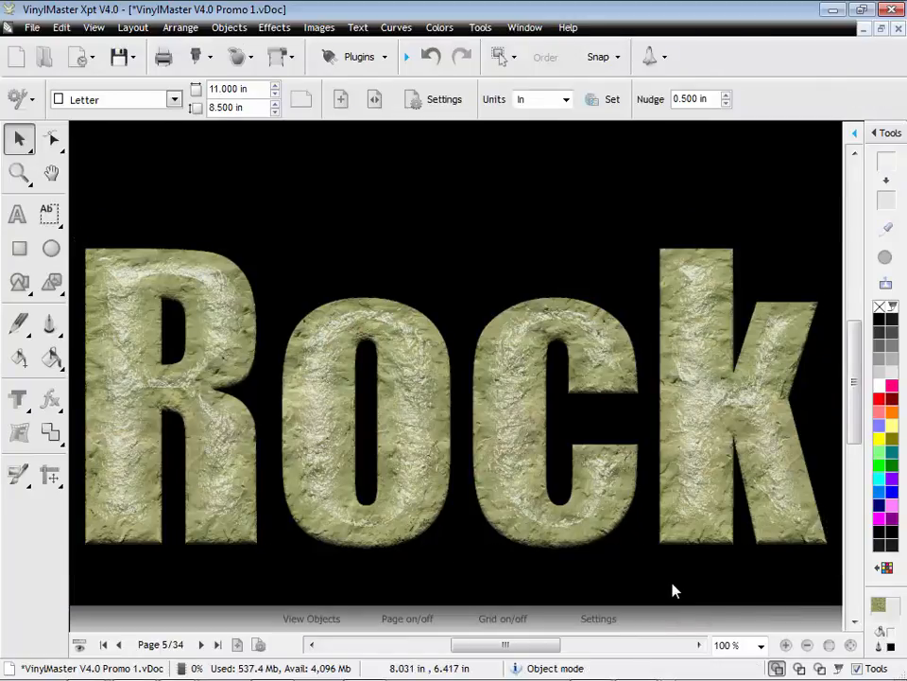
On page 6, raise the FIRE text's amount of flame in stages to above 1.300, and deselect the text
left_click(200, 643)
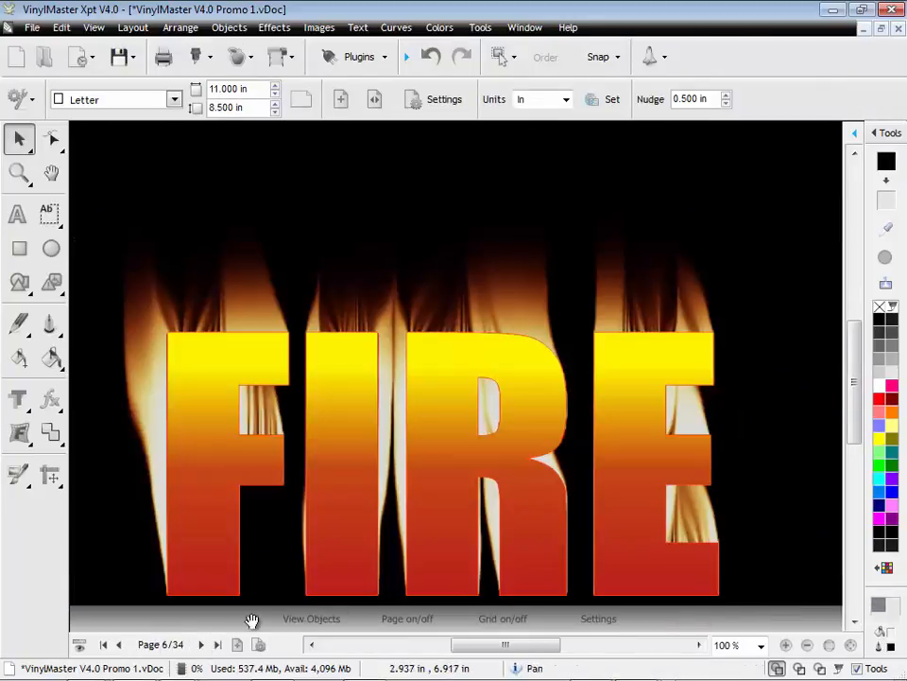
left_click(355, 577)
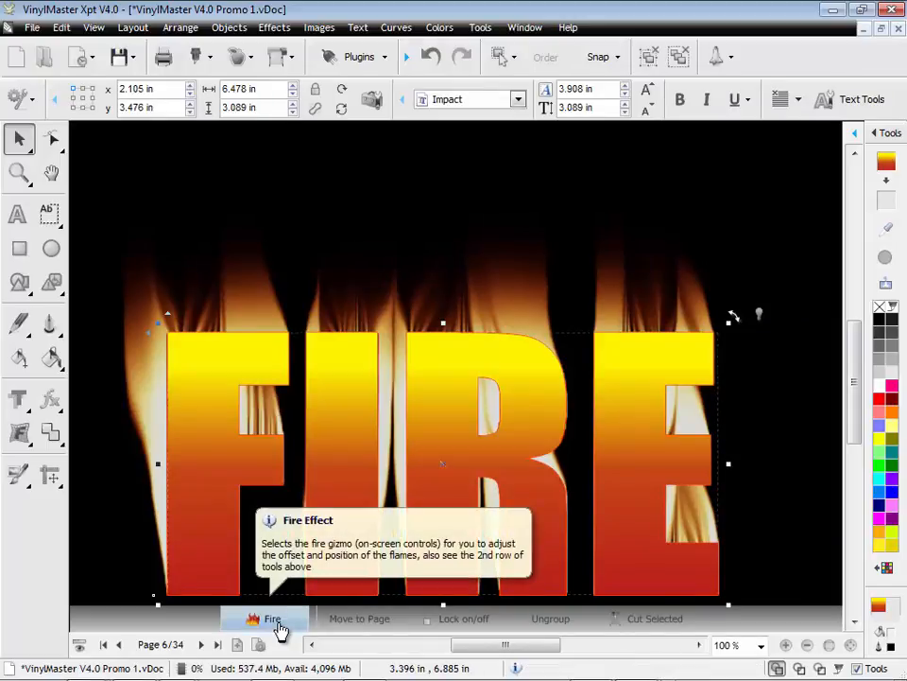
left_click(276, 622)
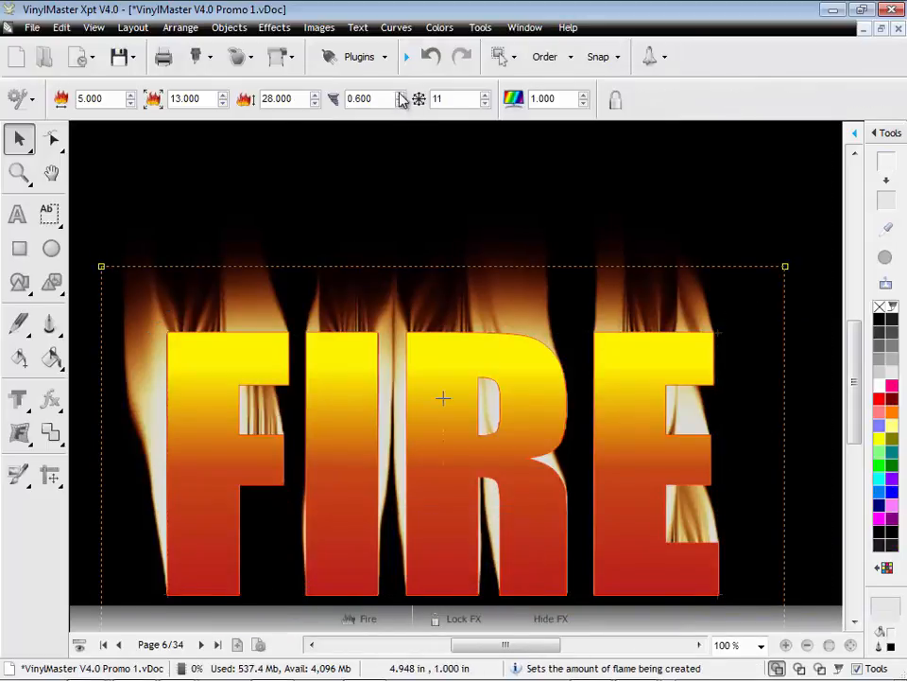
left_click(401, 95)
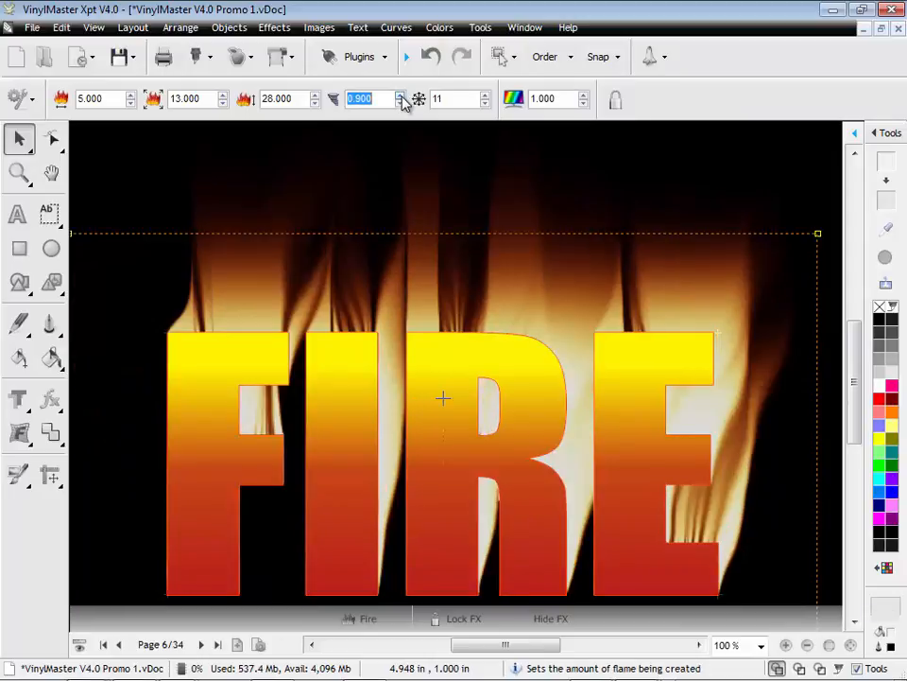
left_click(401, 95)
left_click(400, 95)
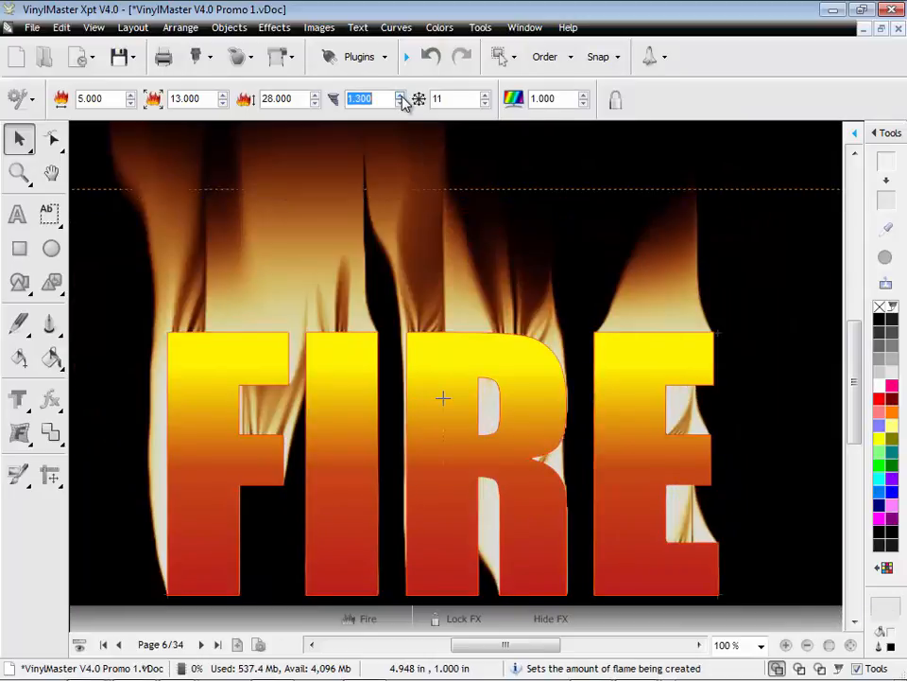
left_click(401, 95)
left_click(809, 304)
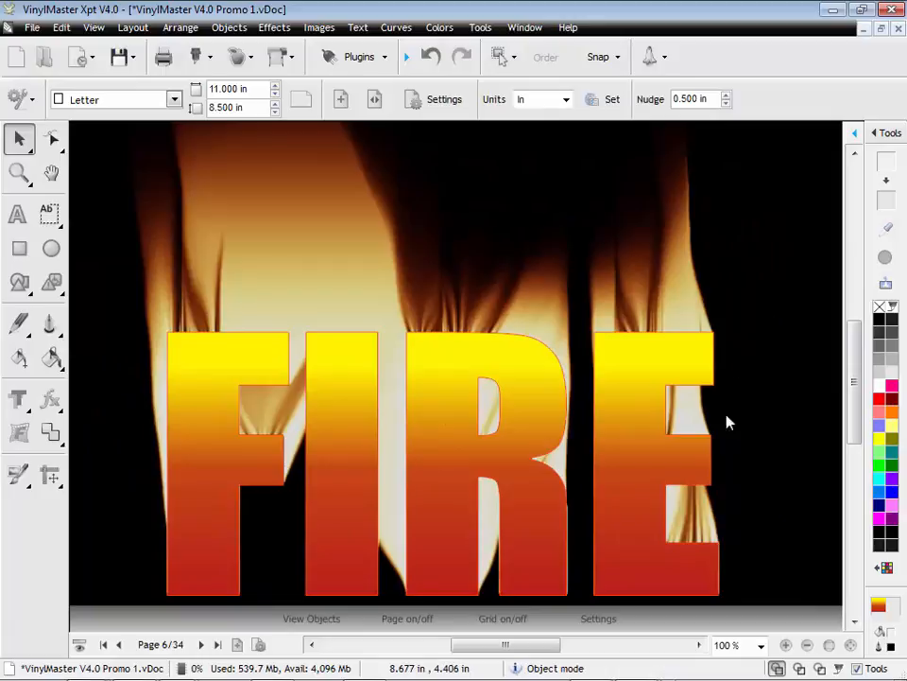
On page 7, recolour the magenta GLOSS text blue and finally red, and deselect it
left_click(200, 644)
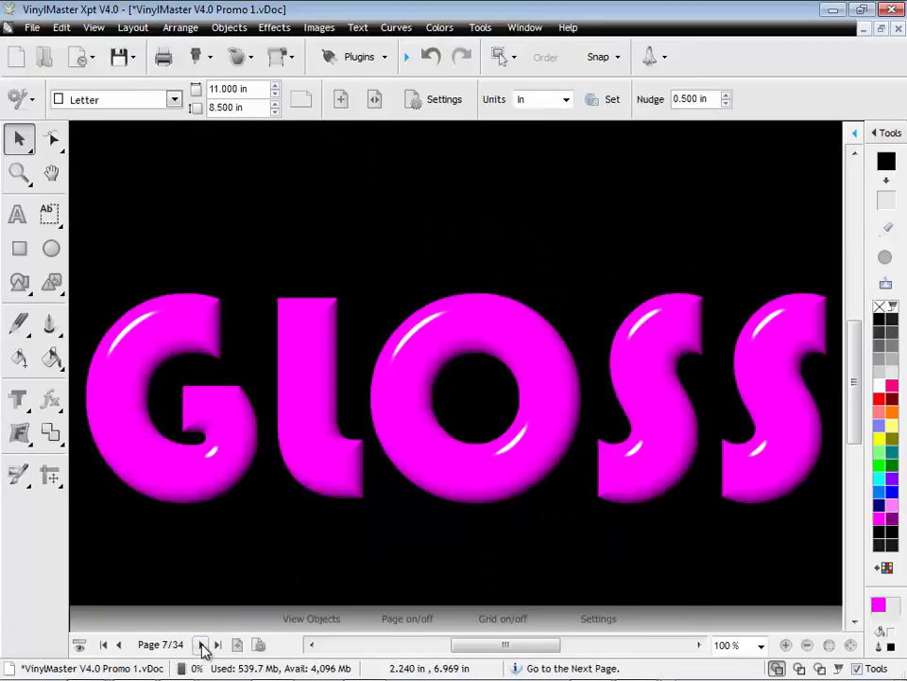
left_click(466, 499)
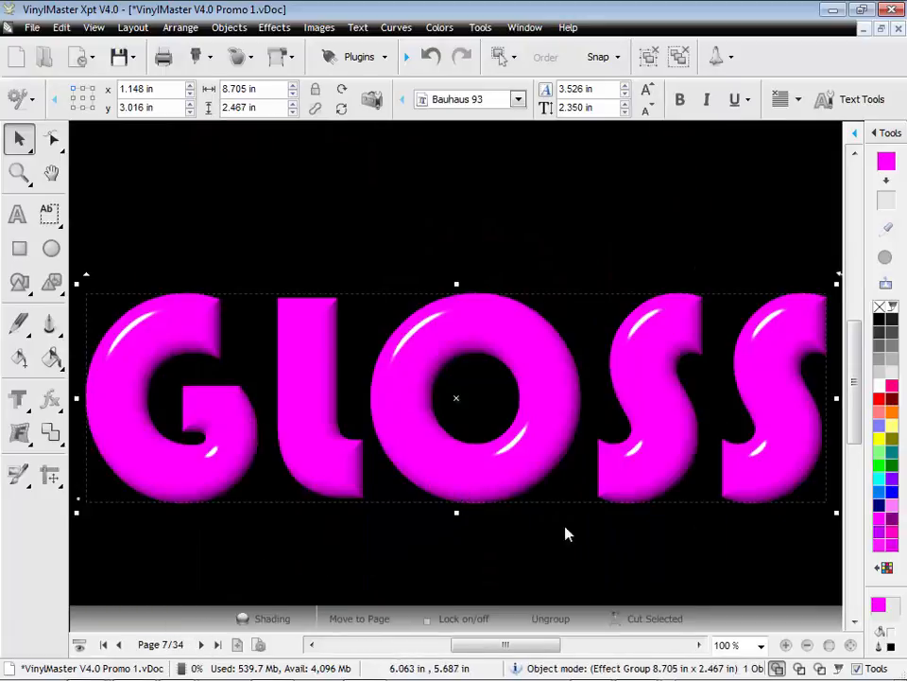
left_click(878, 493)
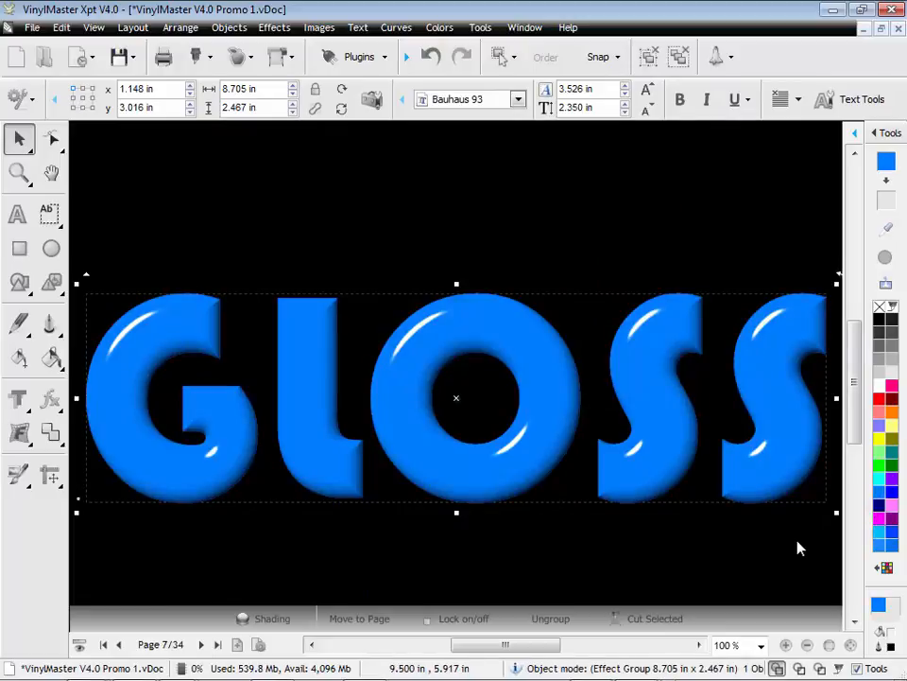
left_click(878, 399)
left_click(723, 533)
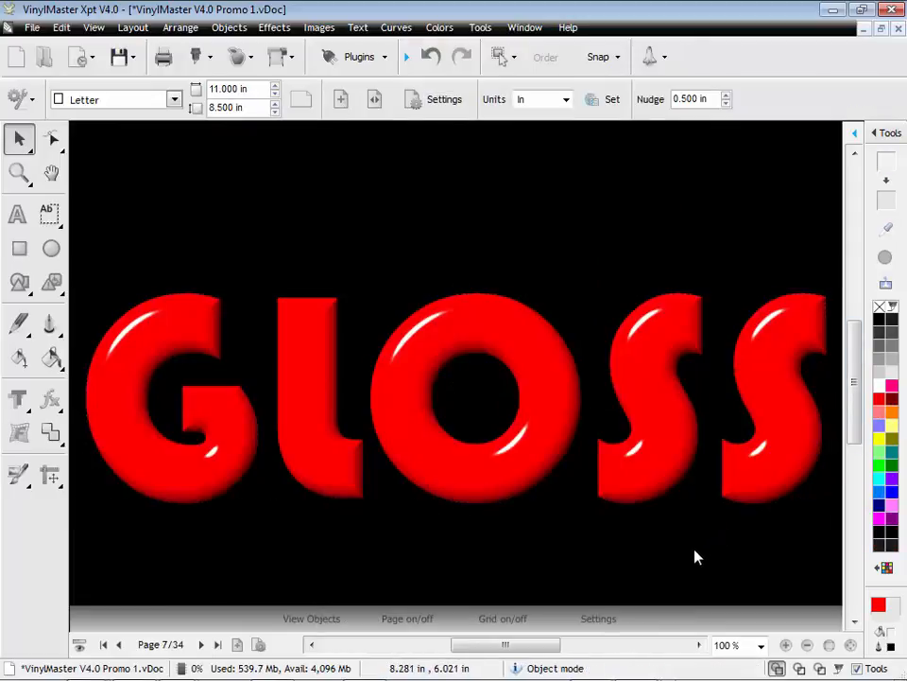
On page 8, set the Mirror text's reflection end to 15% and its start to -75%, and deselect the text
left_click(200, 644)
left_click(397, 353)
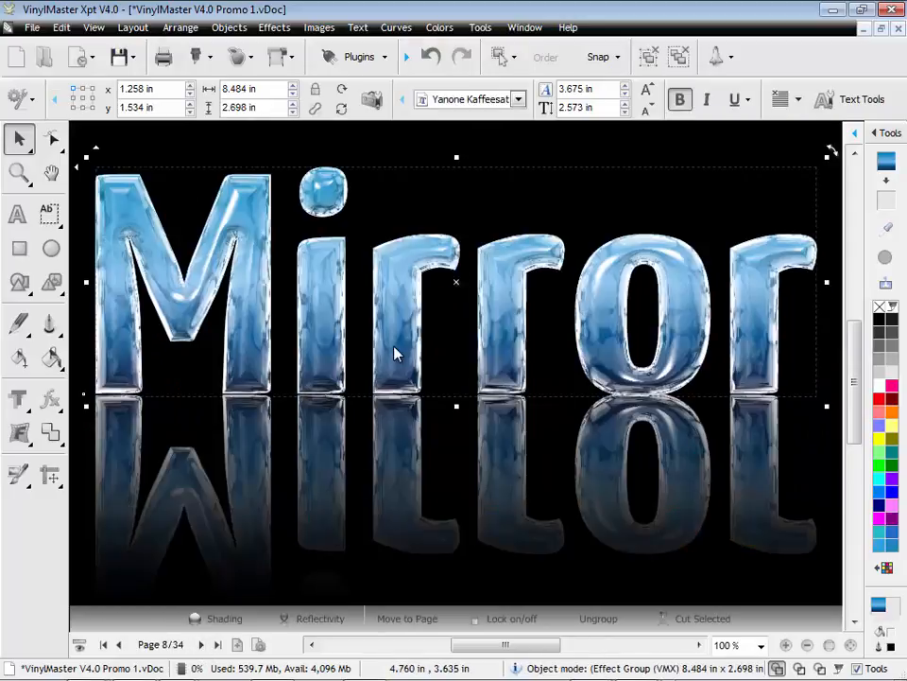
left_click(321, 620)
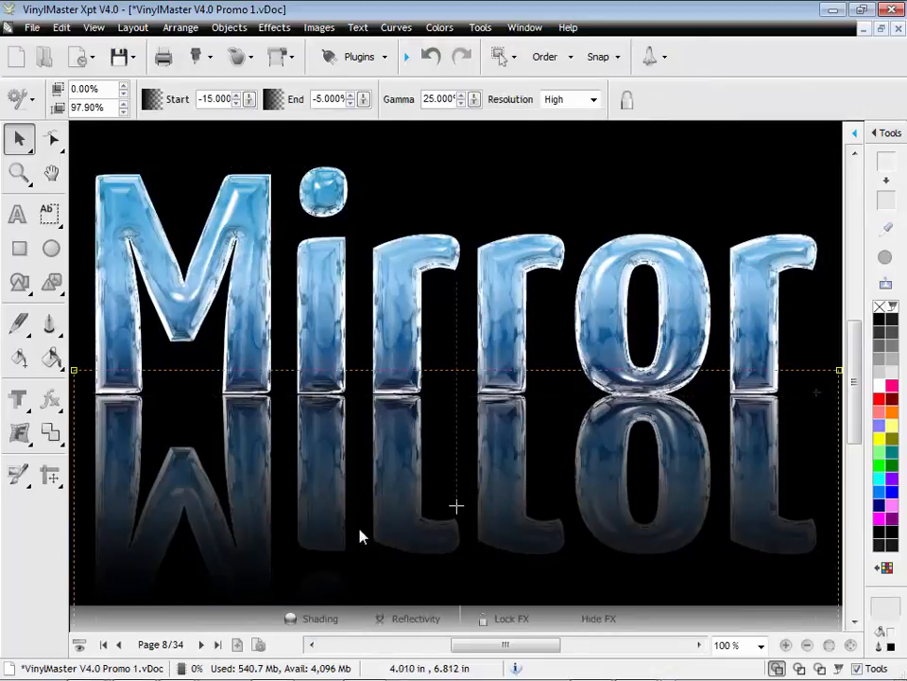
left_click(364, 96)
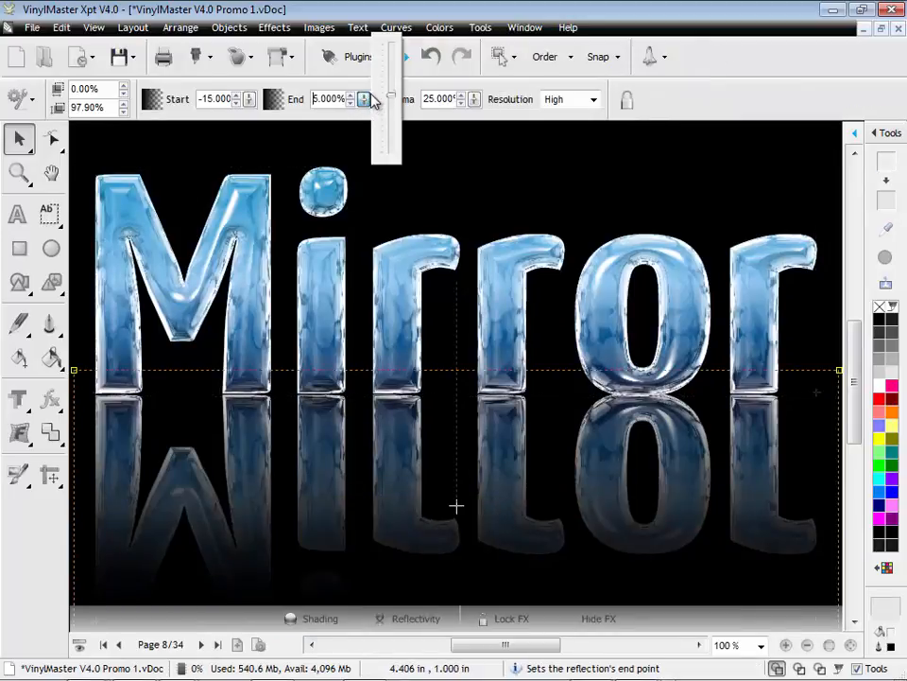
left_click(364, 96)
left_click(364, 97)
left_click(364, 96)
left_click_drag(246, 104, 270, 174)
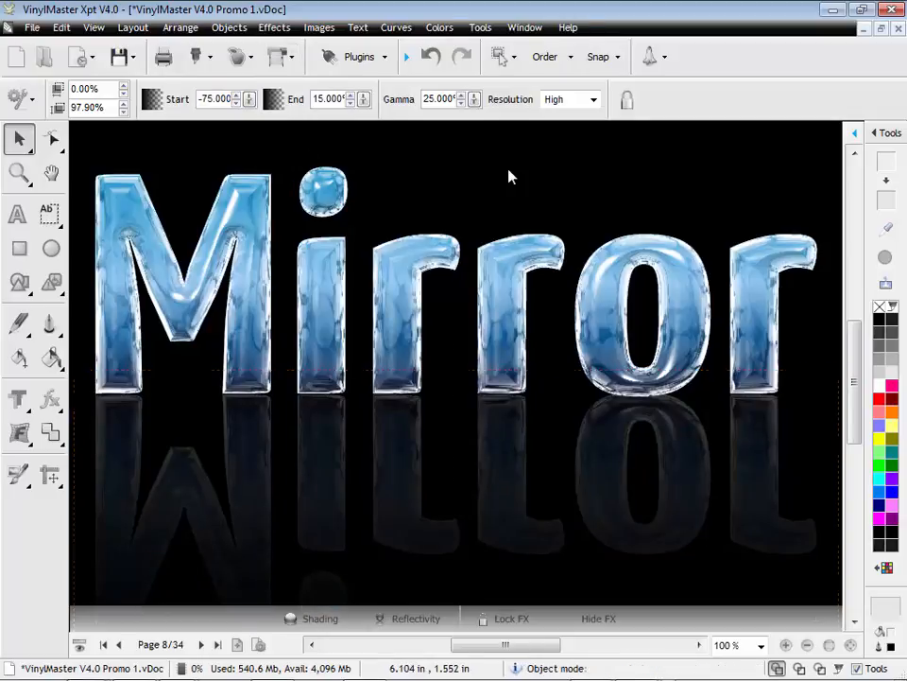
left_click(510, 175)
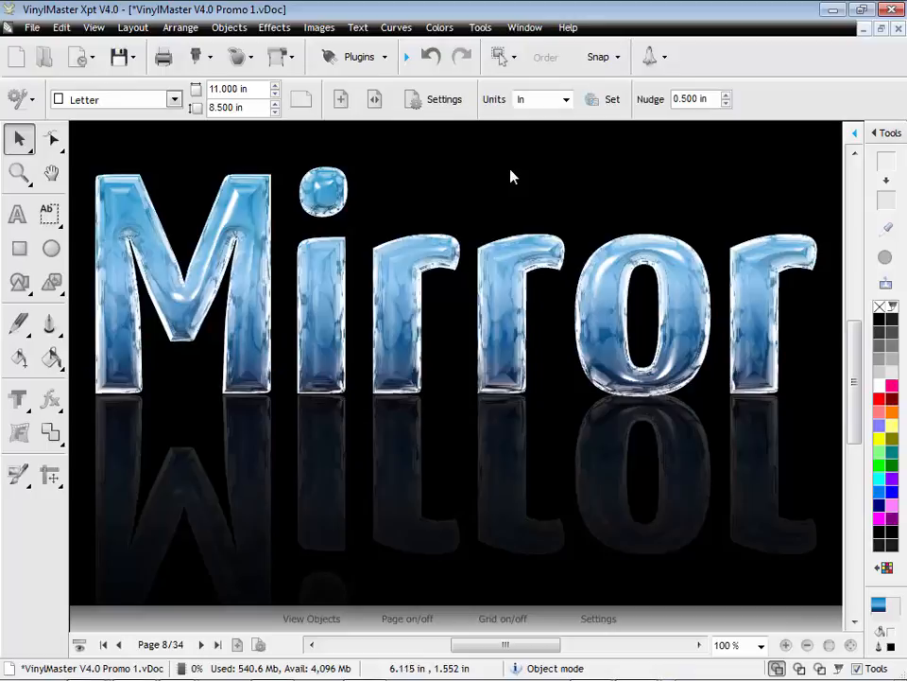
Go to page 9 and open the Shading and 3D Effects tools for the Gold text
left_click(201, 644)
left_click(338, 511)
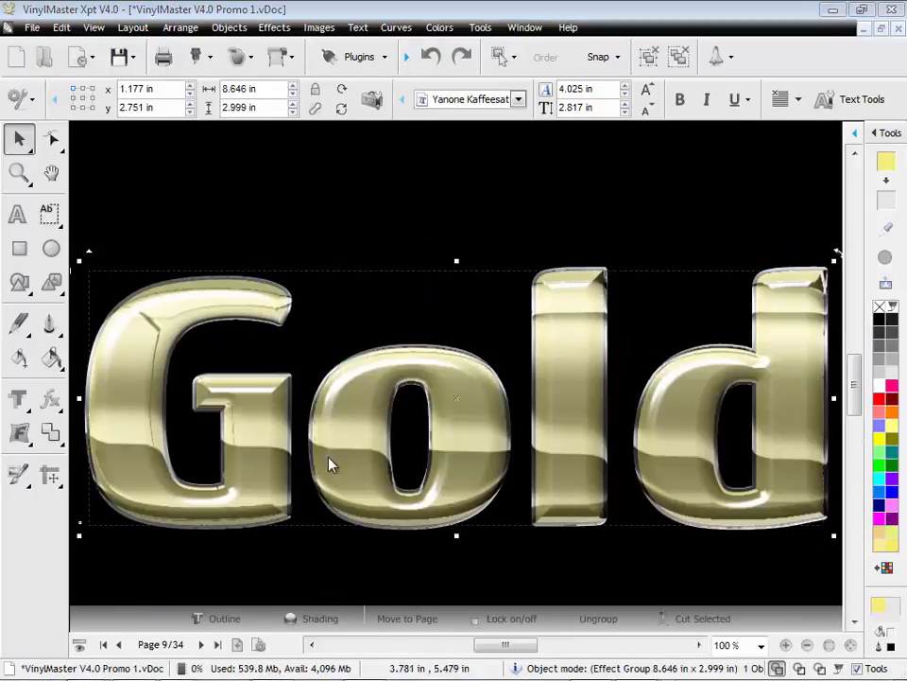
left_click(876, 134)
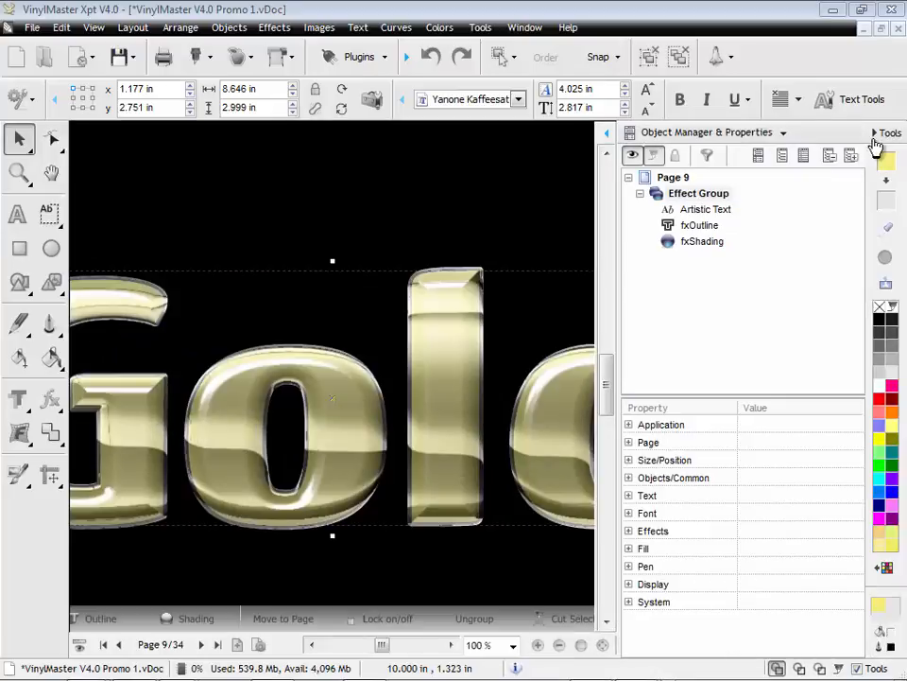
left_click(755, 135)
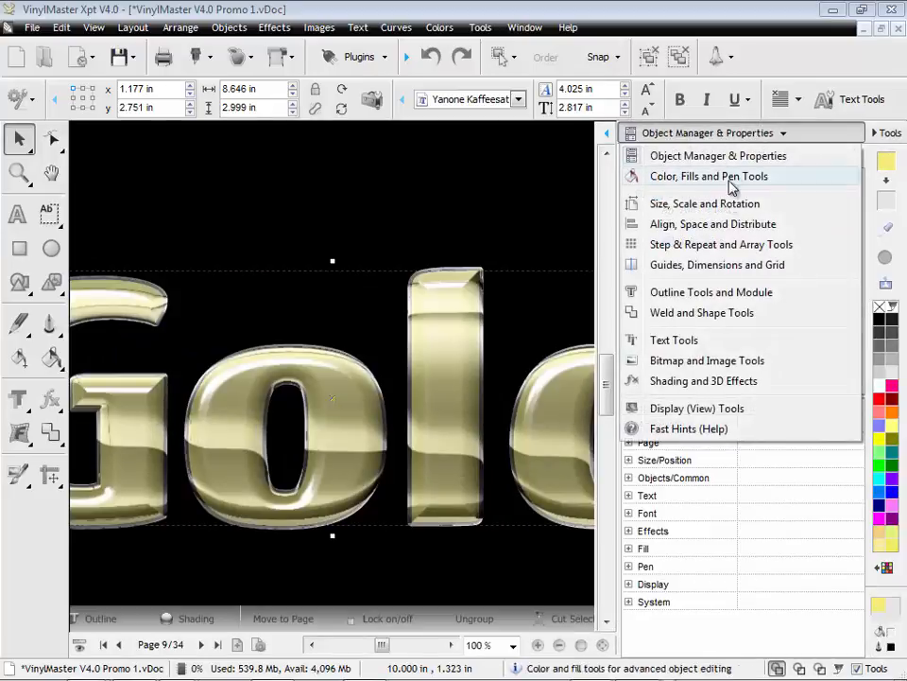
left_click(700, 379)
left_click(502, 212)
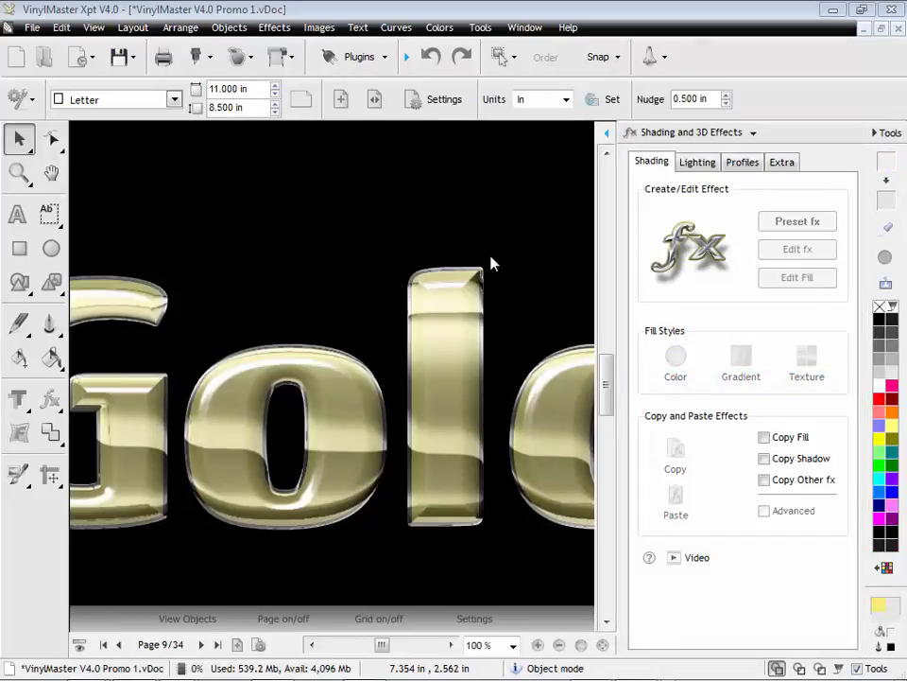
Move the Gold text's light sources to about 186.3°/70.1° and 234.7°/42.7°, and set the surface brightness to 65%
scroll(491, 264, "down", 3)
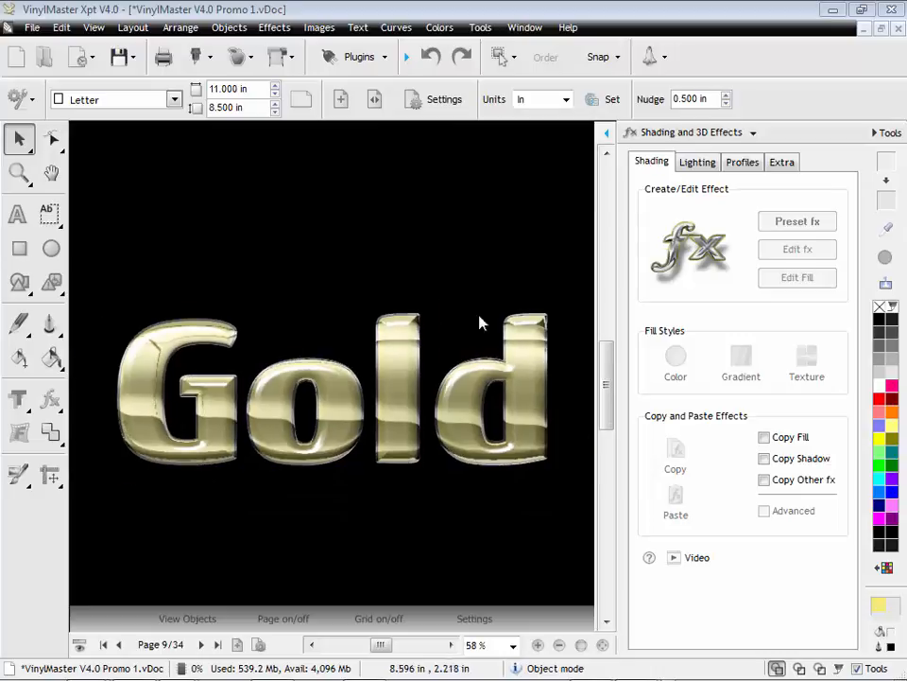
left_click(472, 391)
left_click(700, 163)
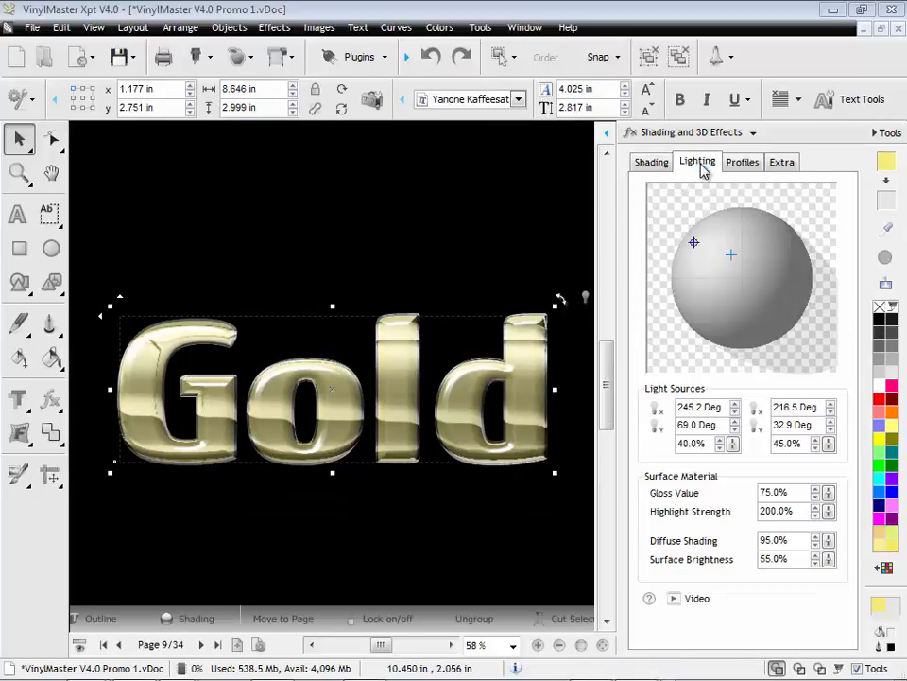
mouse_move(733, 262)
left_mouse_down()
mouse_move(729, 278)
mouse_move(719, 277)
mouse_move(713, 241)
left_mouse_up()
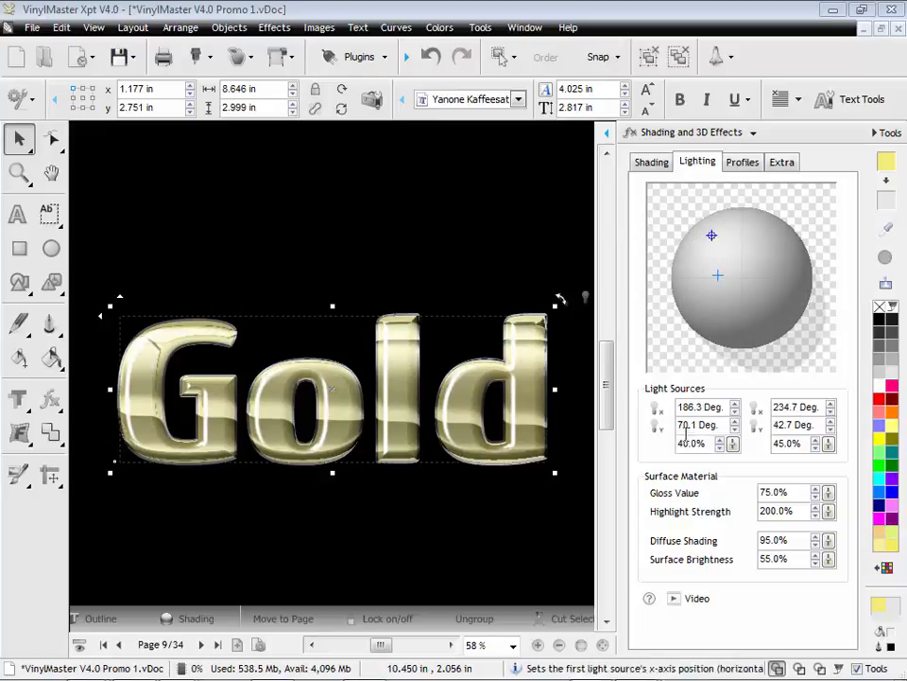
left_click(829, 559)
left_click_drag(840, 556, 826, 561)
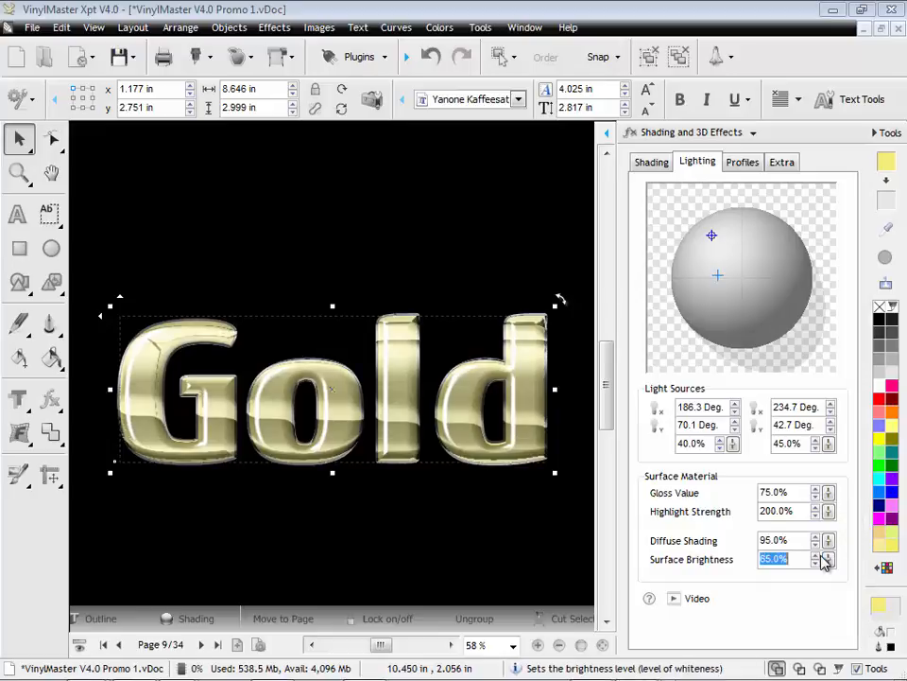
Give the Gold text's bevel an S-shaped profile, with an inset of 8.97% and a height of 75%
left_click(742, 165)
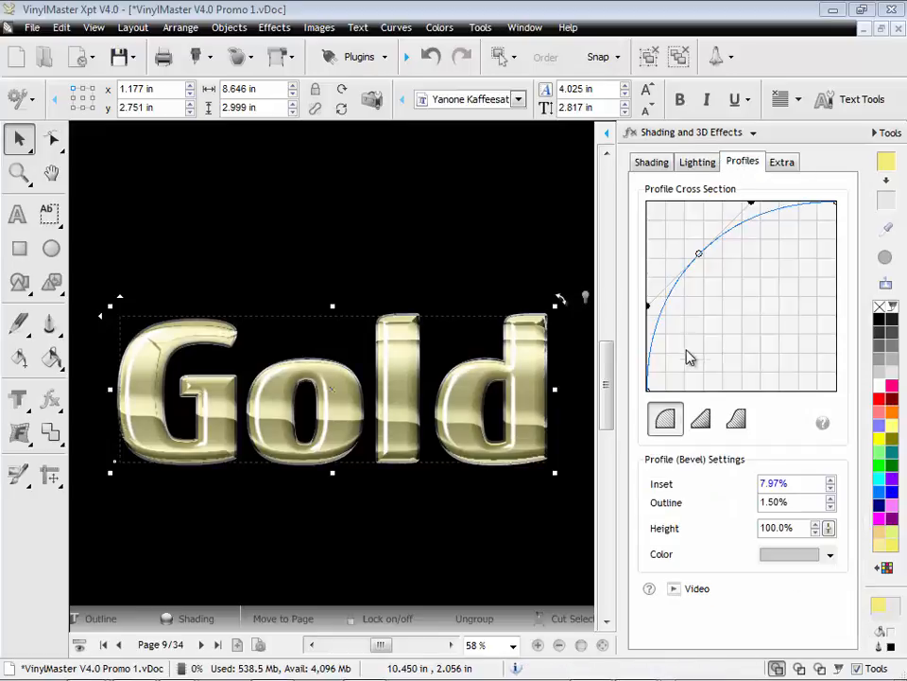
left_click(736, 419)
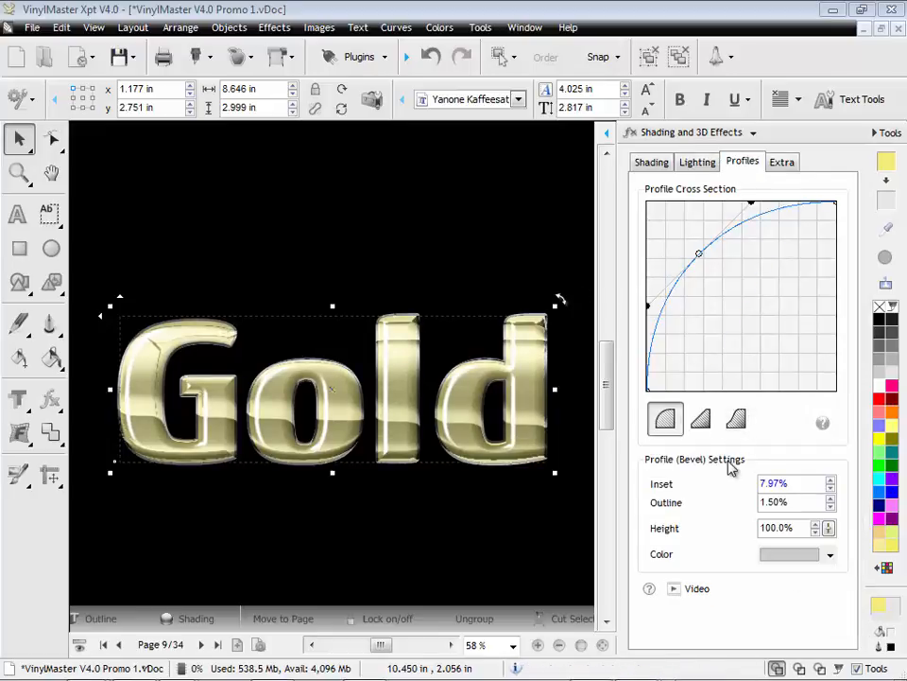
left_click(831, 487)
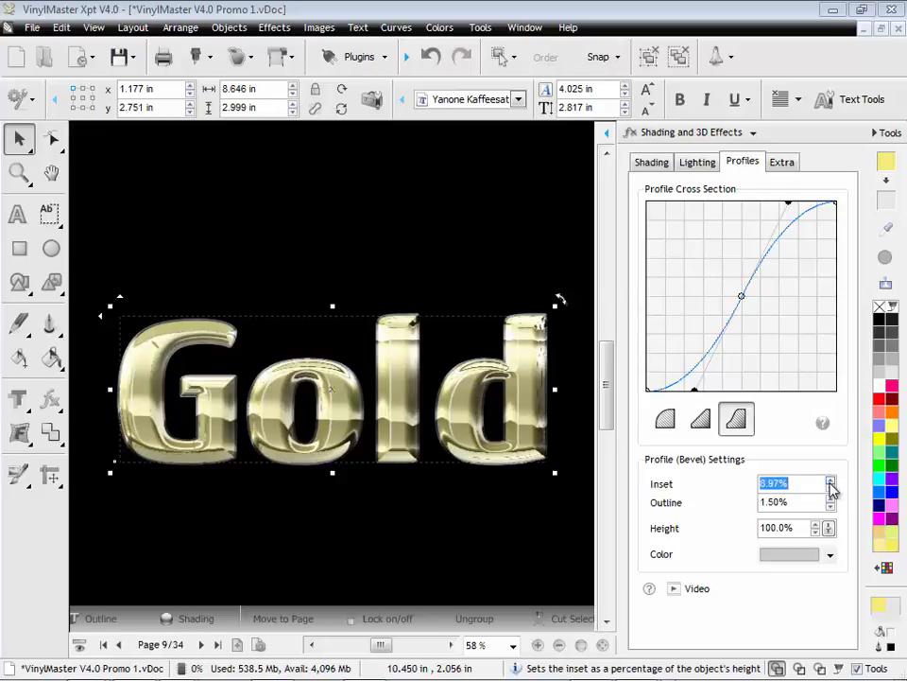
left_click(829, 532)
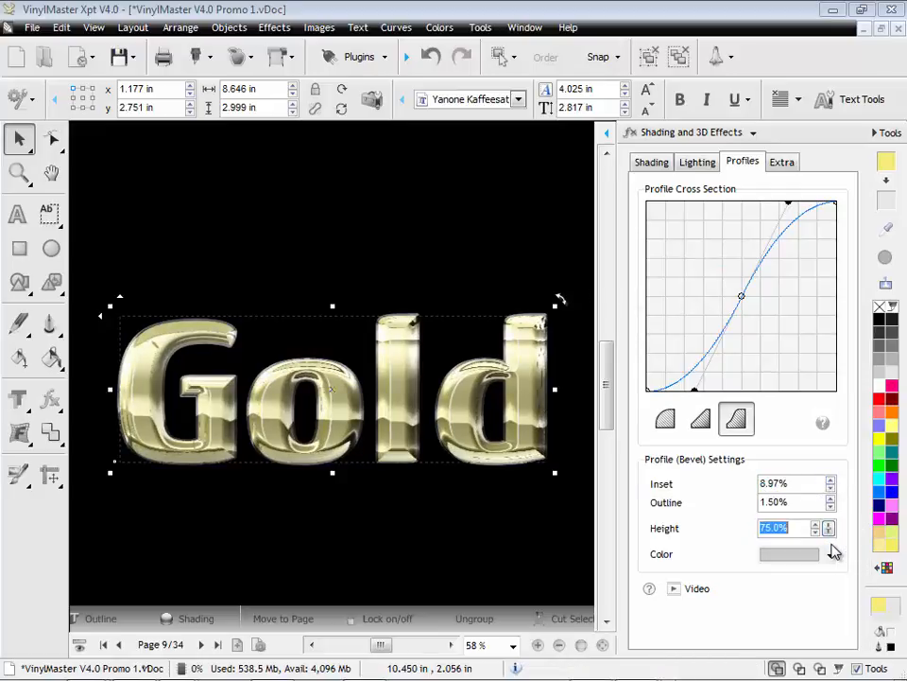
Replace the Gold text's reflection map with a different library texture, deselect the text and close the Shading and 3D Effects tools
left_click(785, 162)
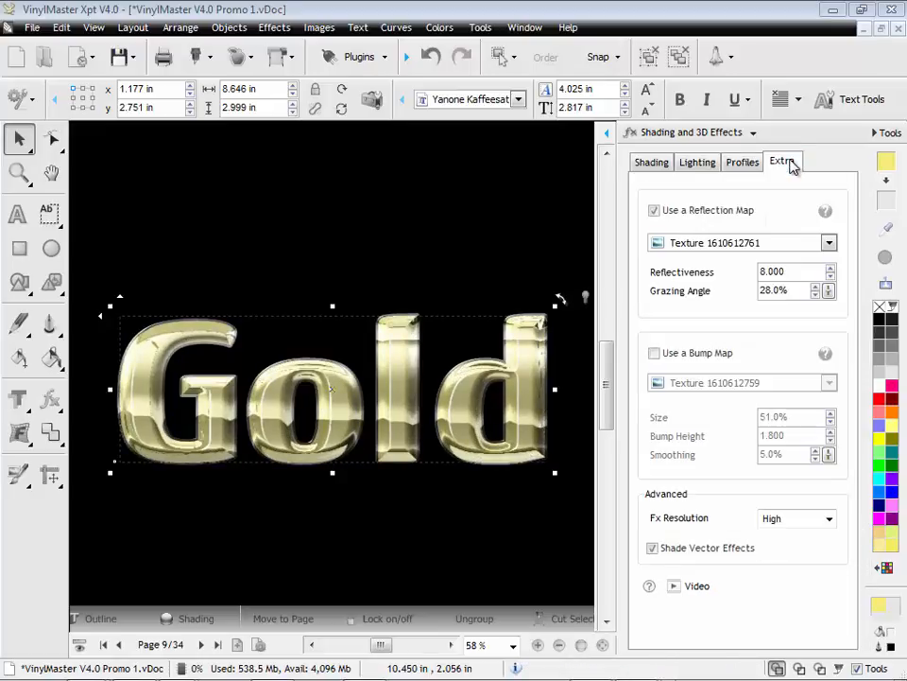
left_click(750, 244)
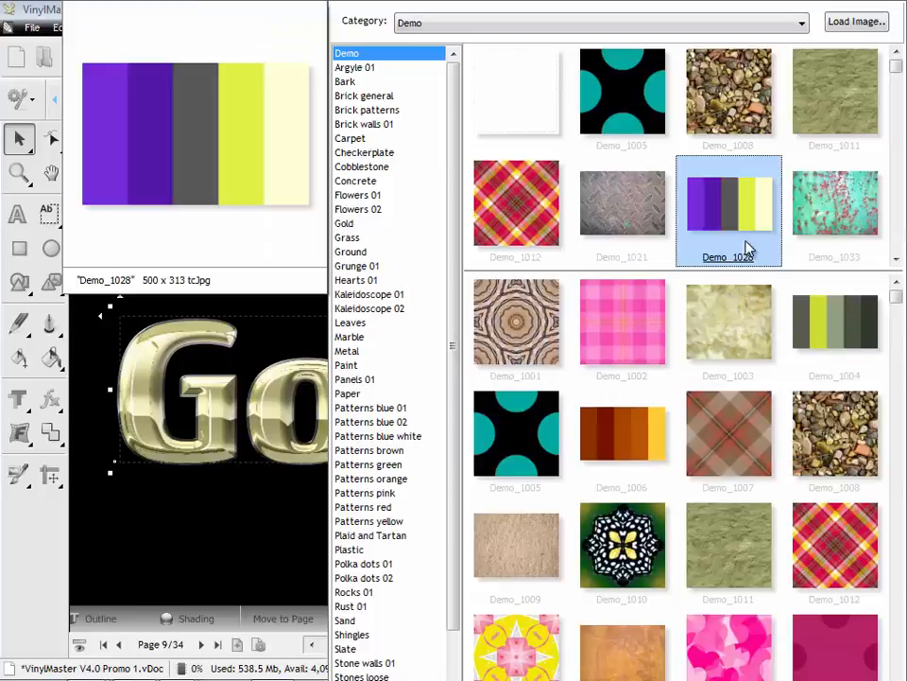
left_click(832, 206)
left_click_drag(897, 81, 900, 248)
double_click(854, 111)
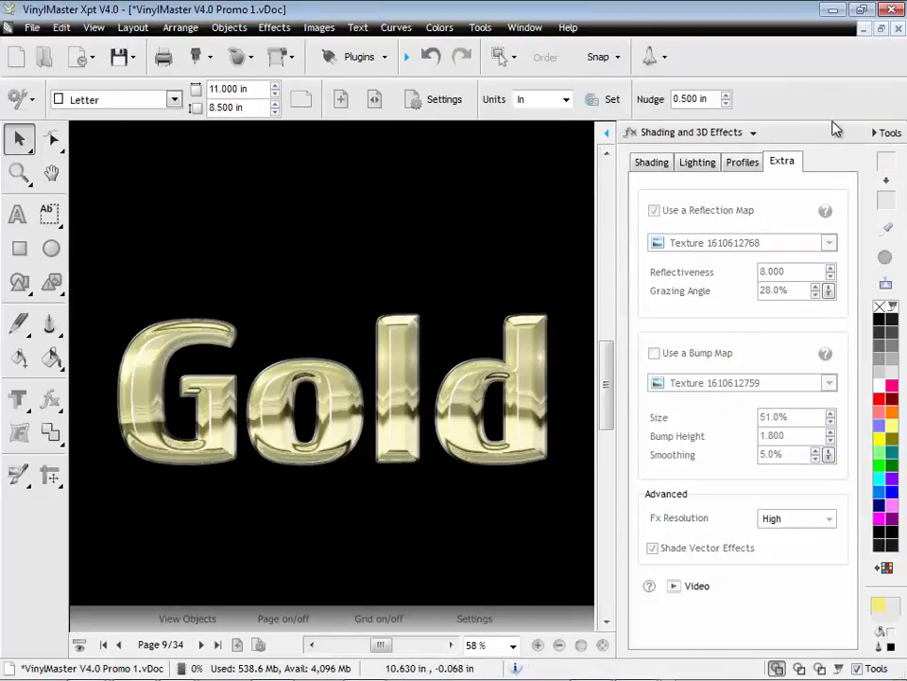
left_click(884, 135)
scroll(741, 362, "up", 2)
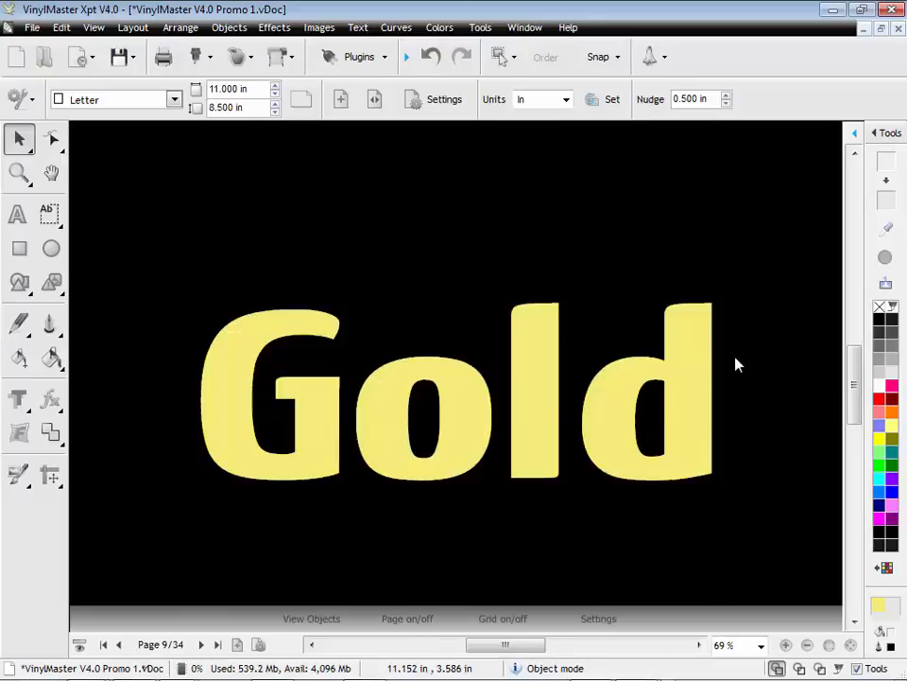
On page 10, change the WOOD text's texture fill to Wood sawn_2008 and deselect it
left_click(200, 644)
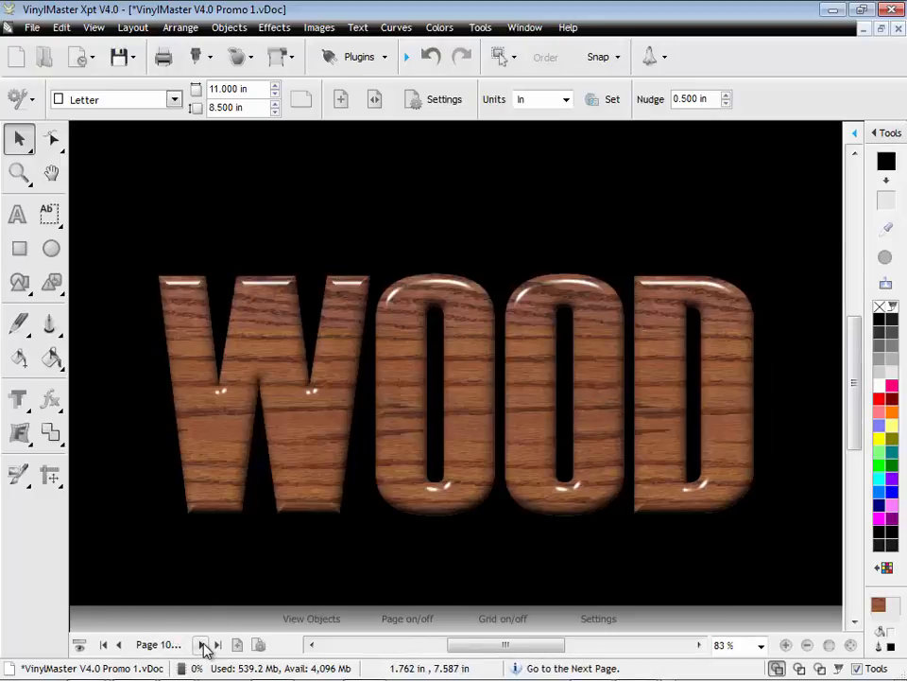
left_click(761, 645)
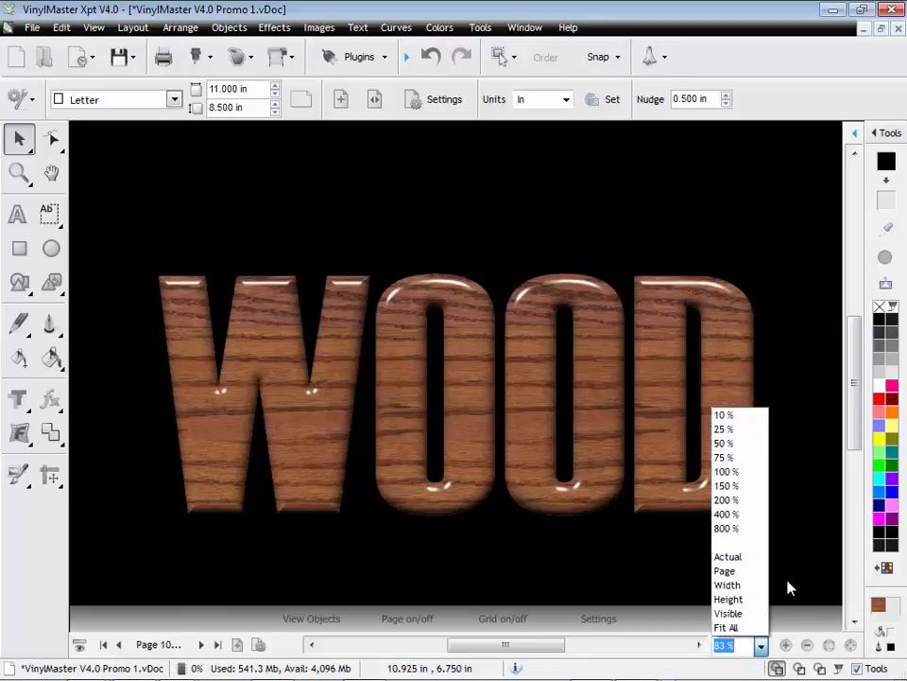
left_click(742, 472)
left_click(549, 420)
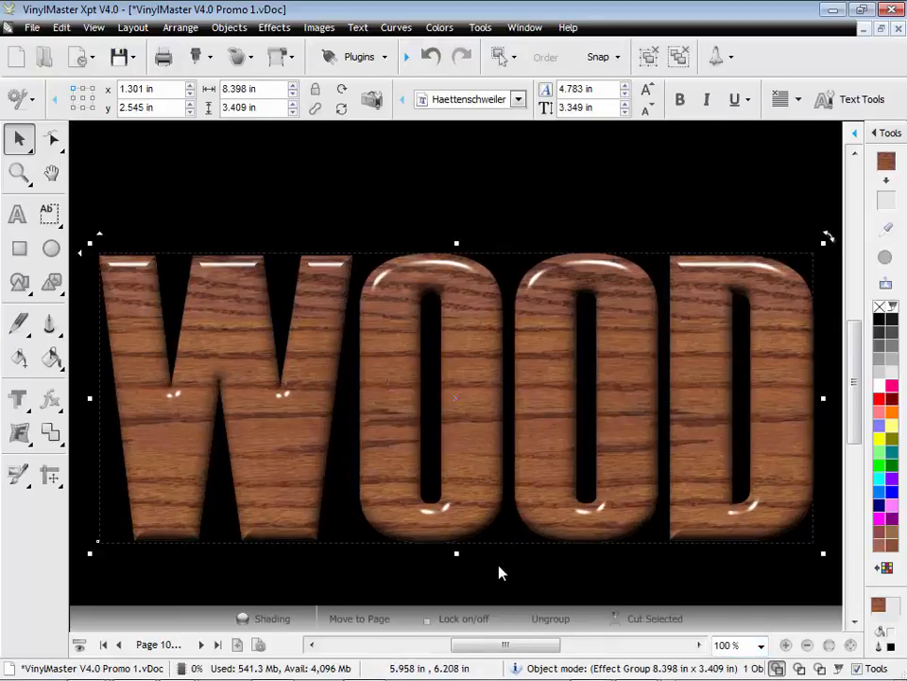
left_click(884, 167)
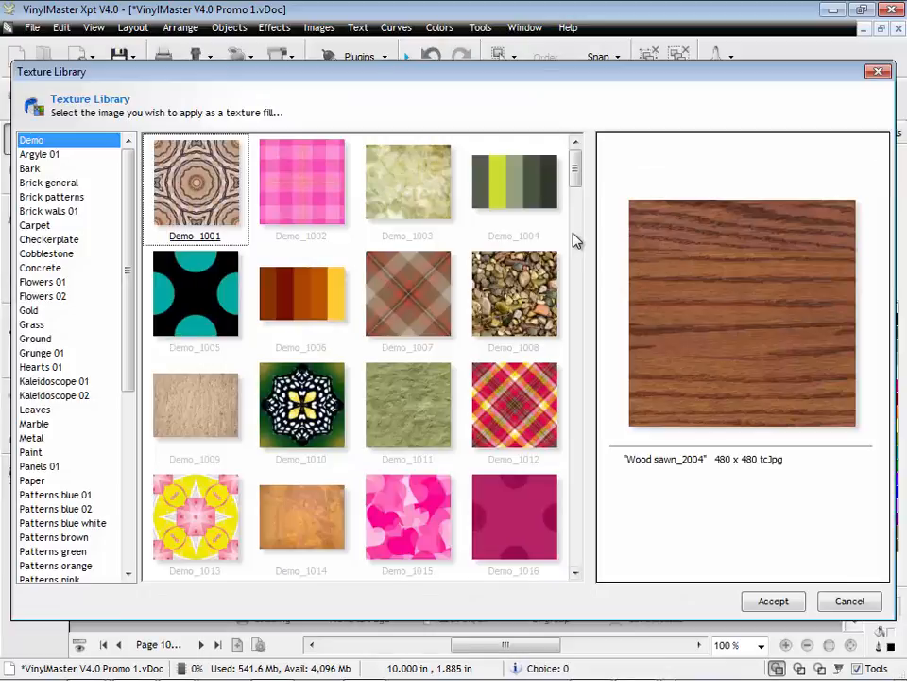
scroll(133, 503, "down", 3)
scroll(92, 547, "down", 4)
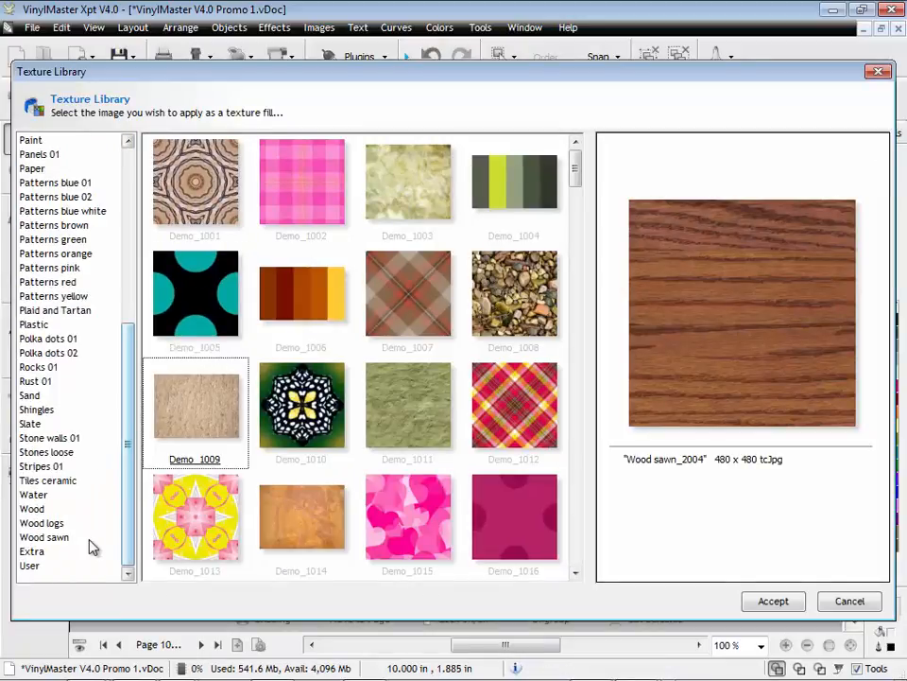
left_click(41, 537)
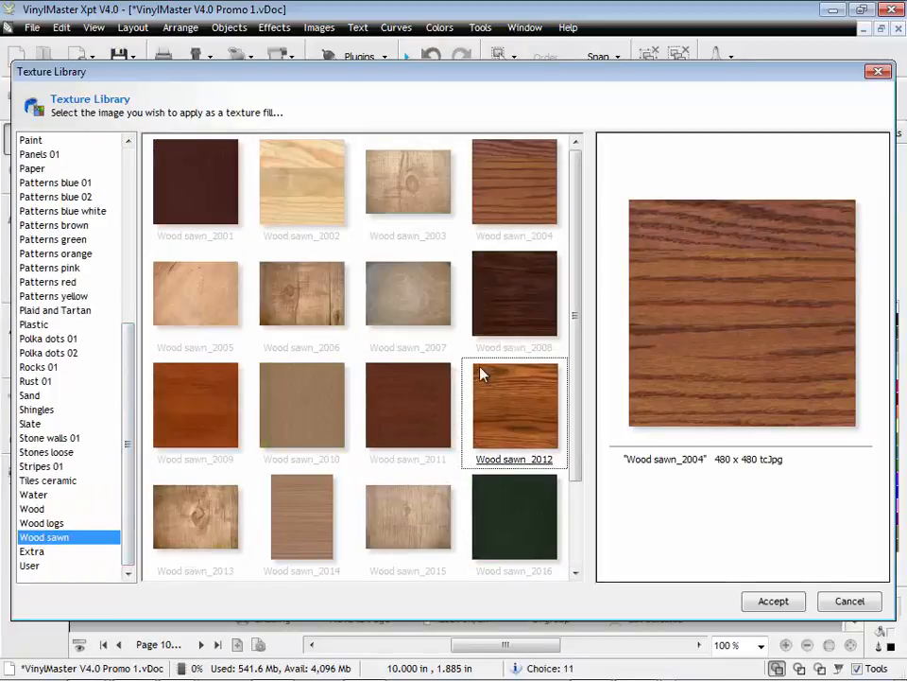
left_click(507, 331)
left_click(773, 597)
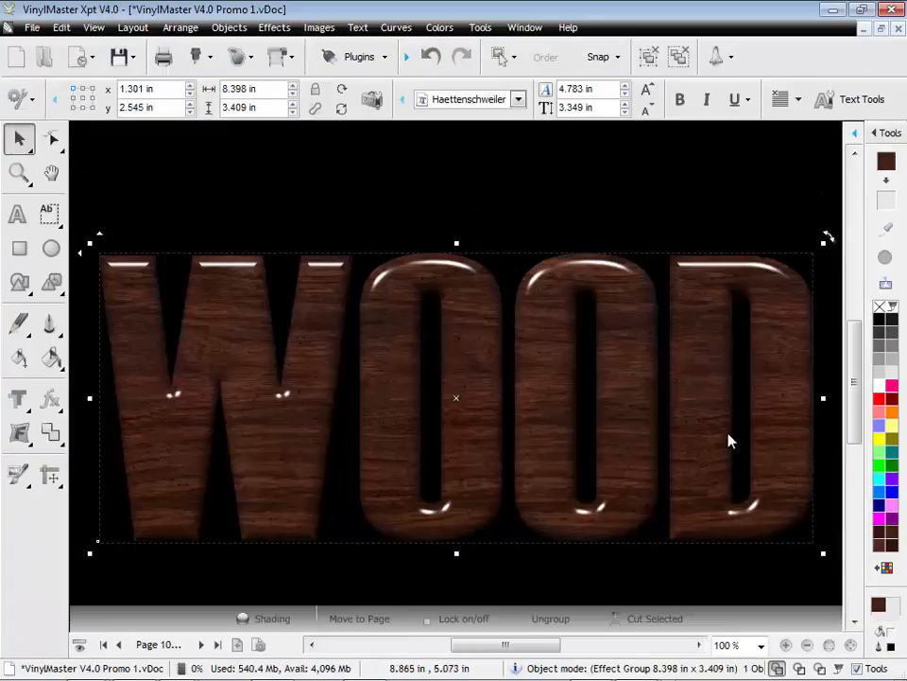
left_click(725, 568)
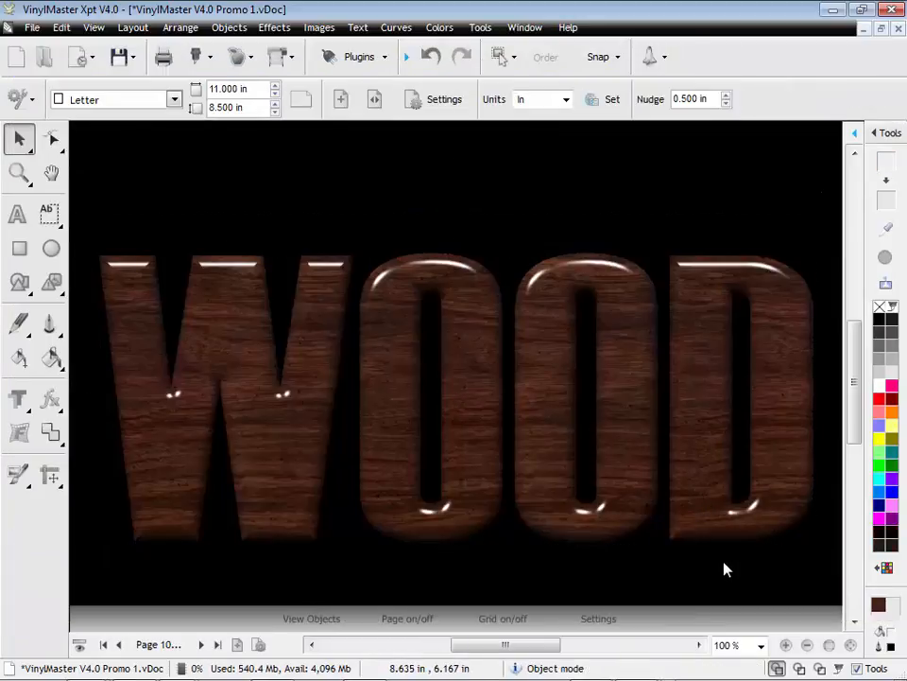
On page 11, change the Rust text's texture fill to Rust 01_3006 and deselect it
left_click(200, 644)
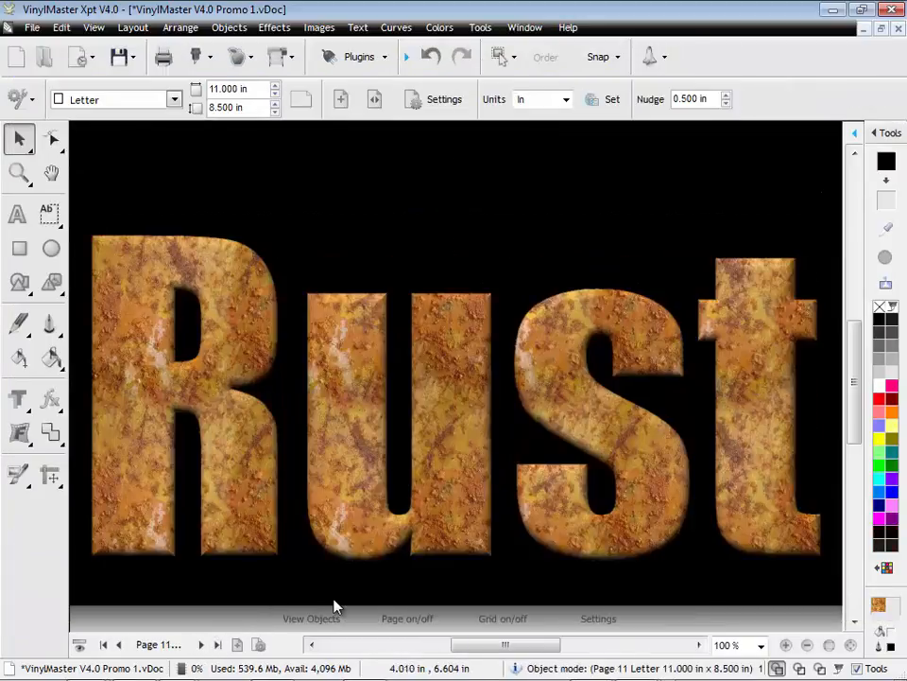
left_click(343, 539)
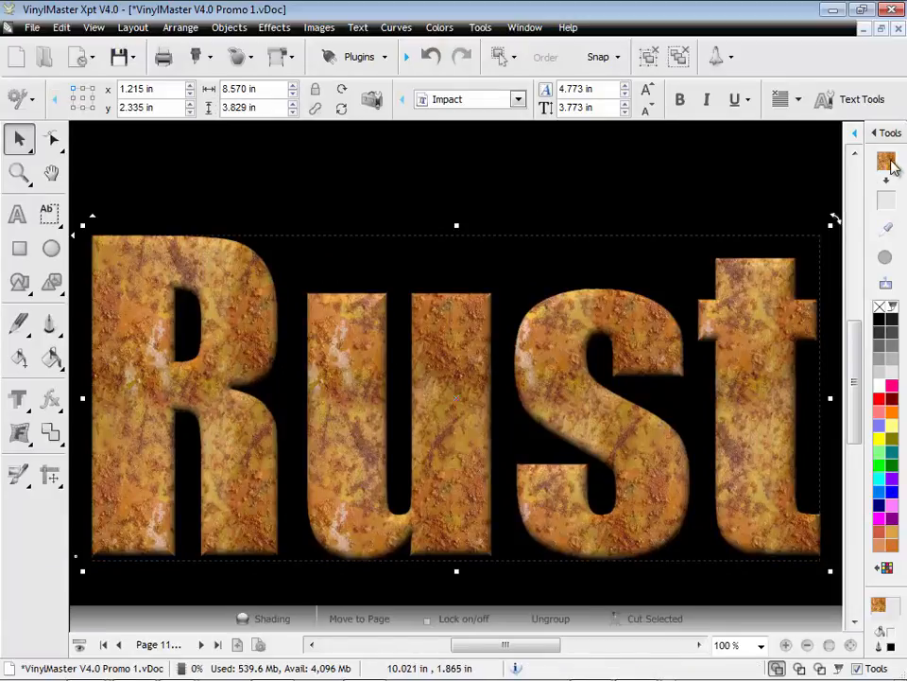
left_click(888, 162)
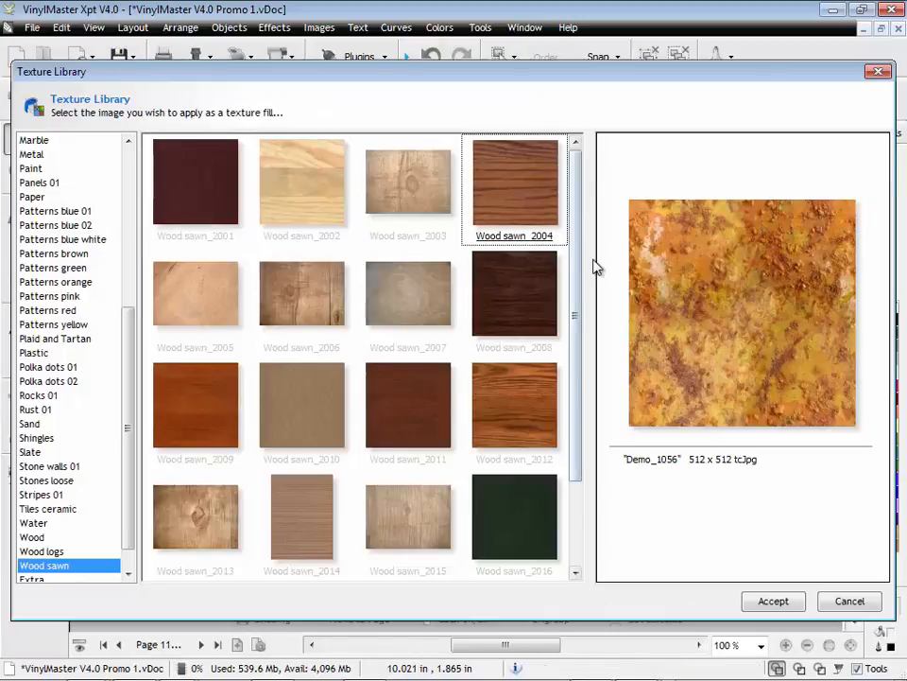
left_click(44, 412)
left_click(420, 305)
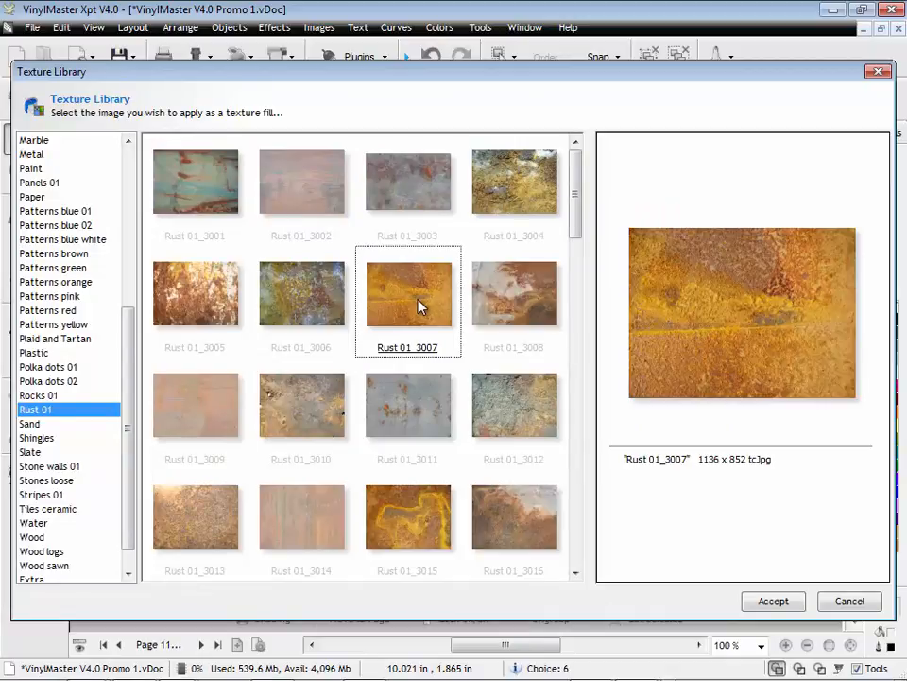
mouse_move(528, 192)
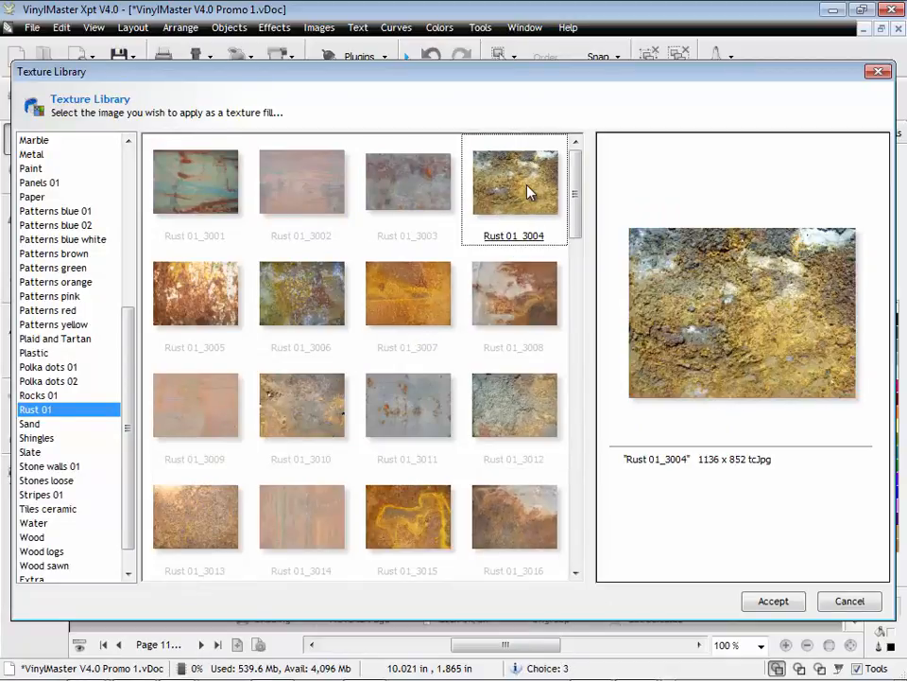
left_click(294, 299)
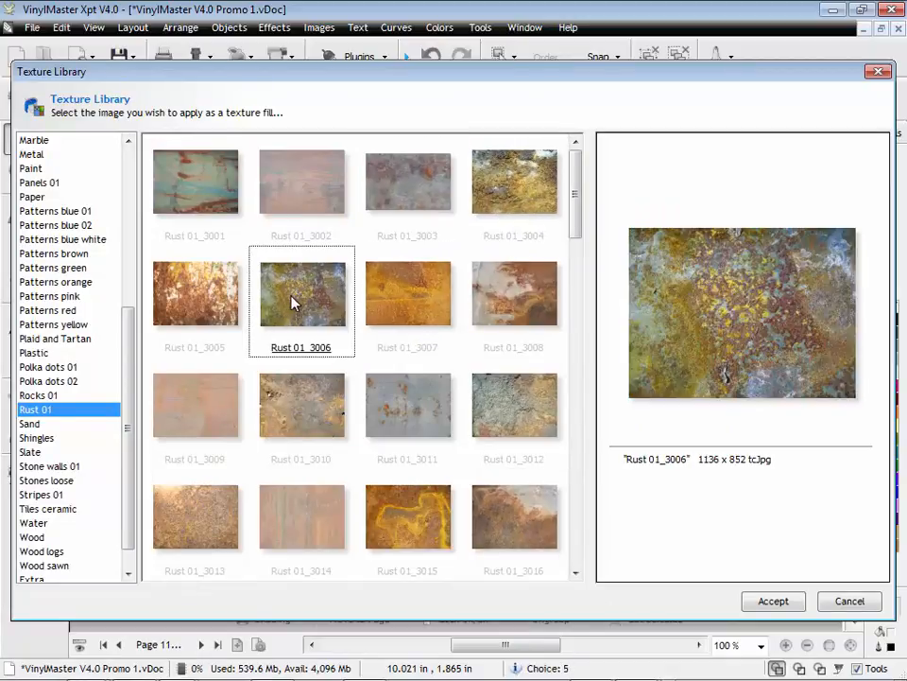
left_click(773, 612)
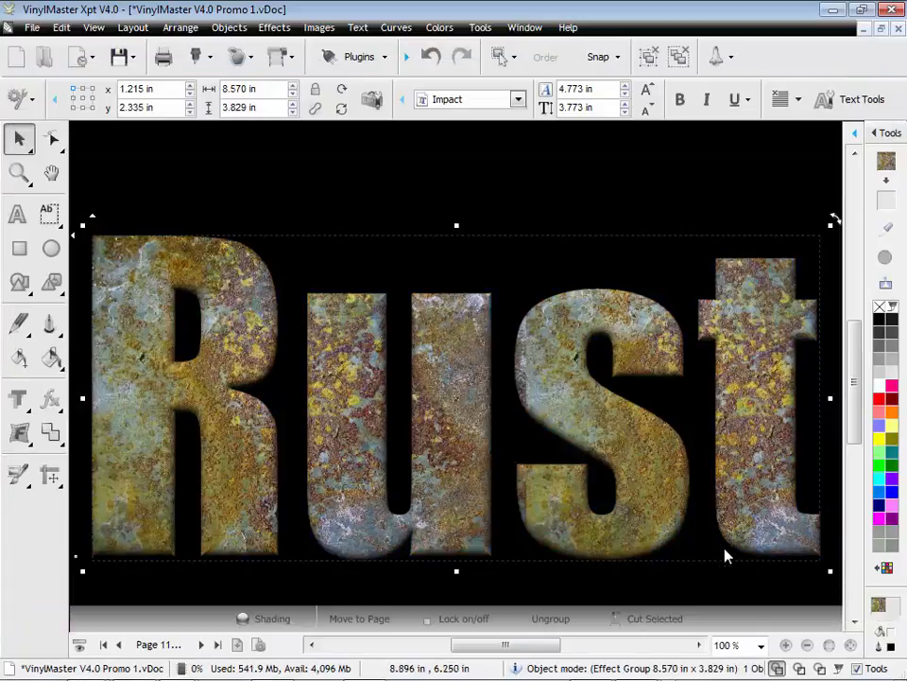
left_click(619, 581)
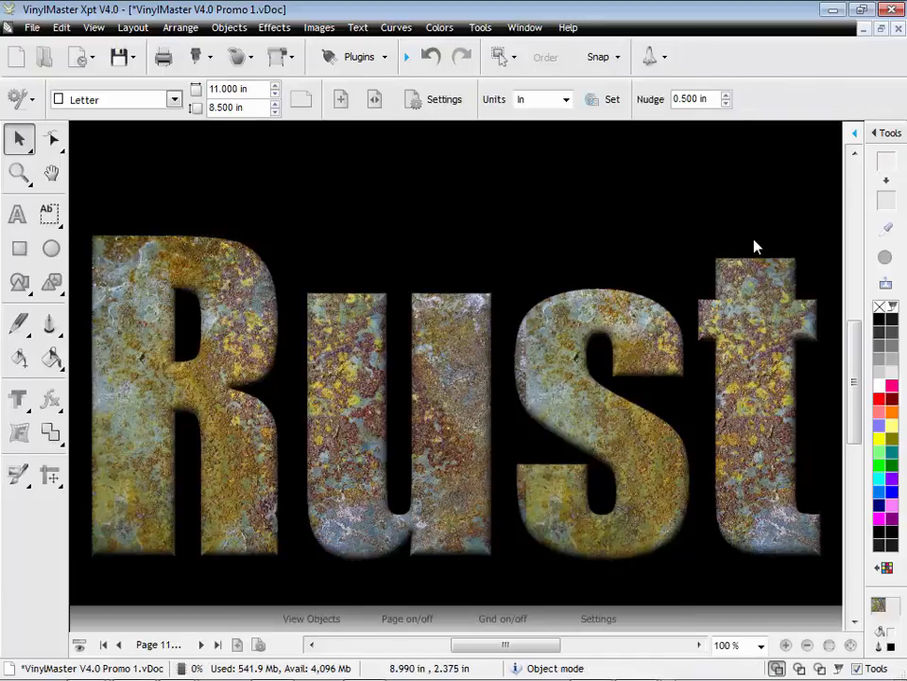
On page 12, fill the front face of the 3 with the Demo_1164 texture
left_click(201, 644)
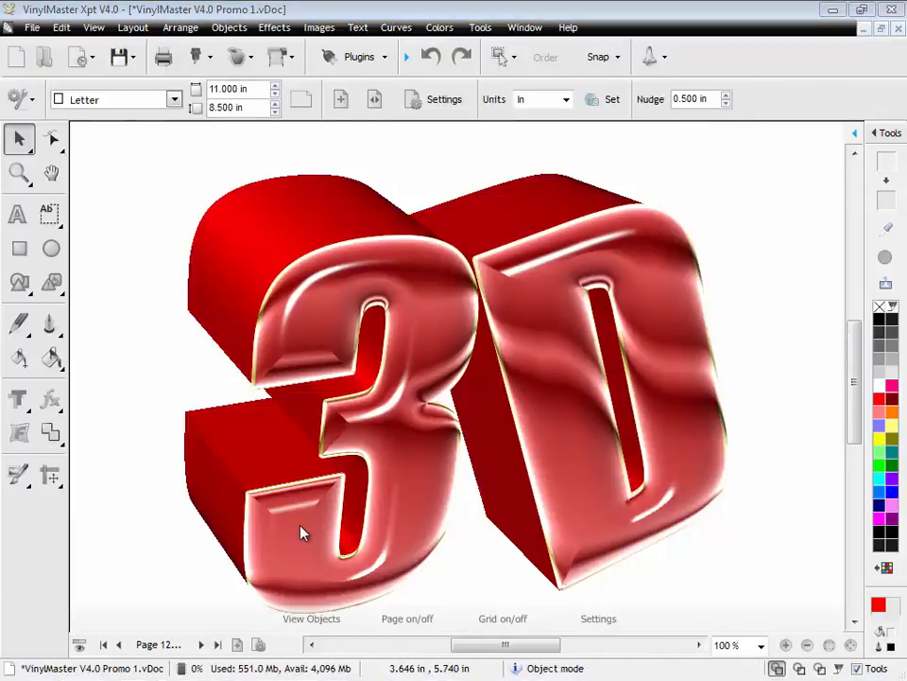
left_click(303, 532)
left_click(53, 358)
mouse_move(126, 393)
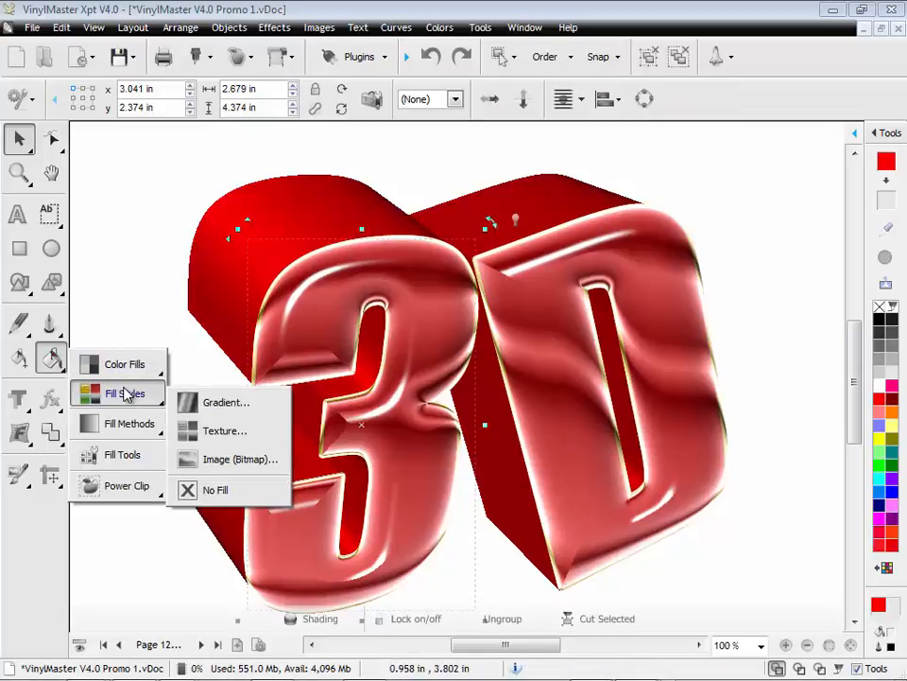
left_click(241, 435)
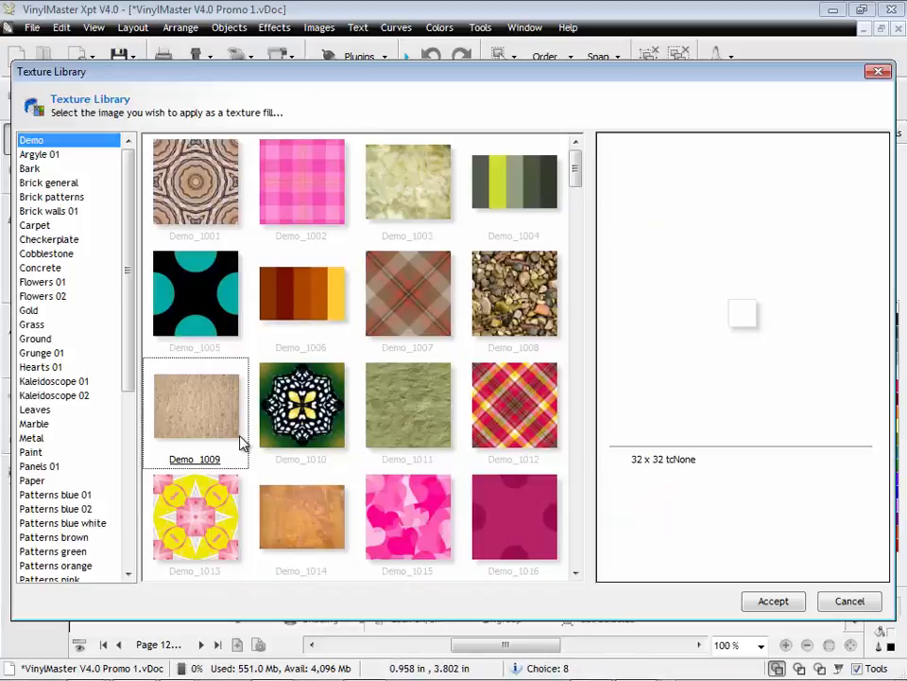
left_click_drag(577, 175, 571, 532)
left_click(537, 326)
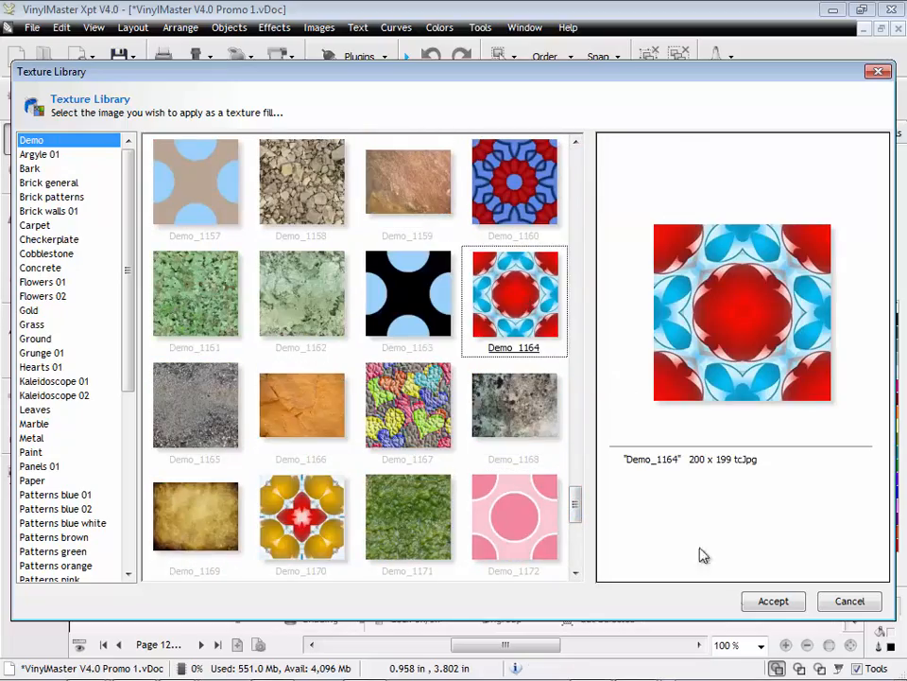
left_click(773, 601)
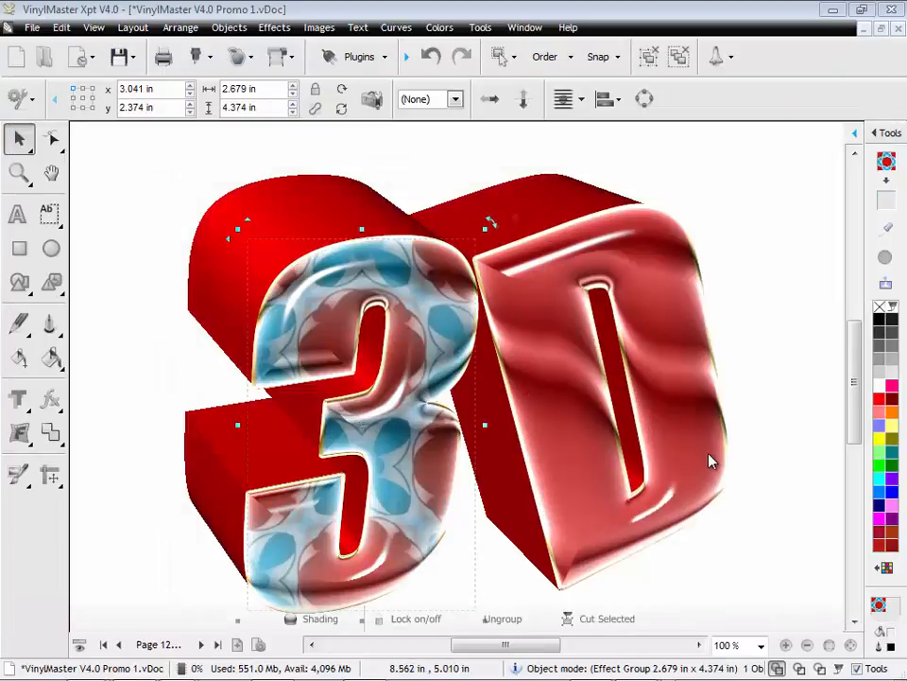
Fill the front face of the D with the Kaleidoscope 02_3003 texture and deselect it
left_click(699, 408)
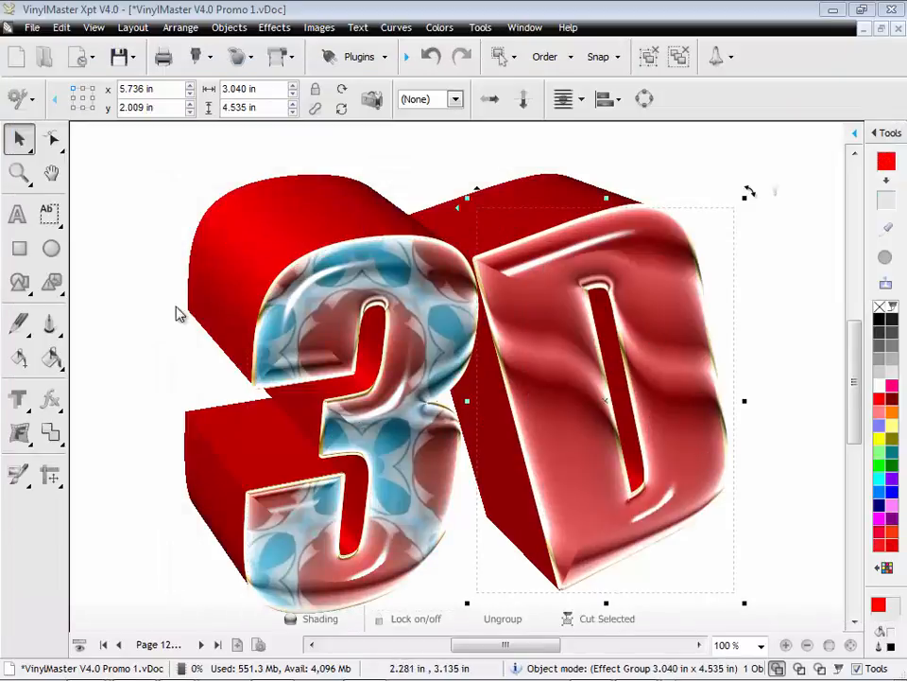
left_click(52, 358)
mouse_move(124, 393)
left_click(224, 429)
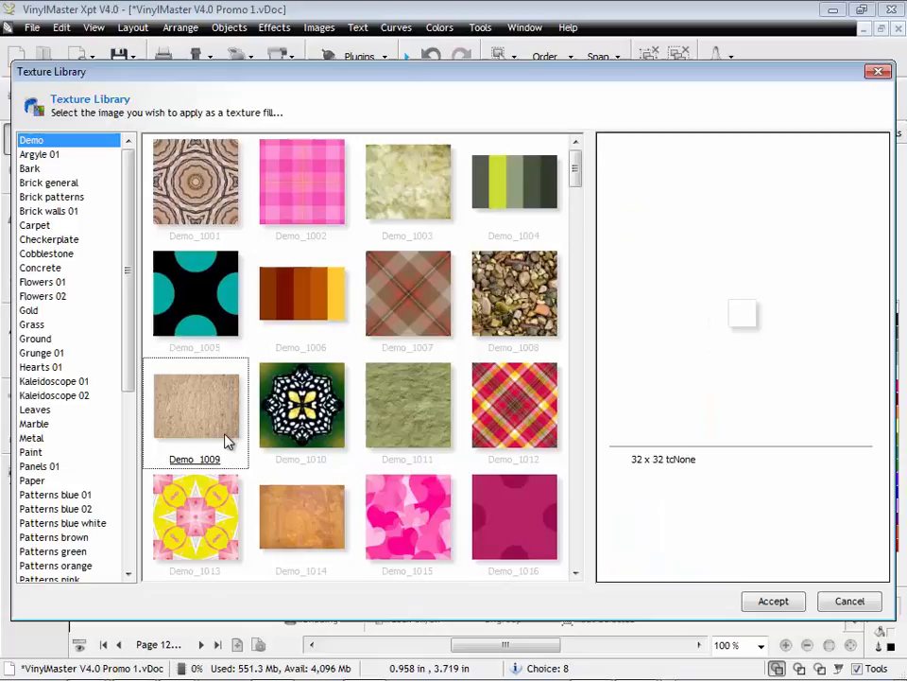
left_click(169, 322)
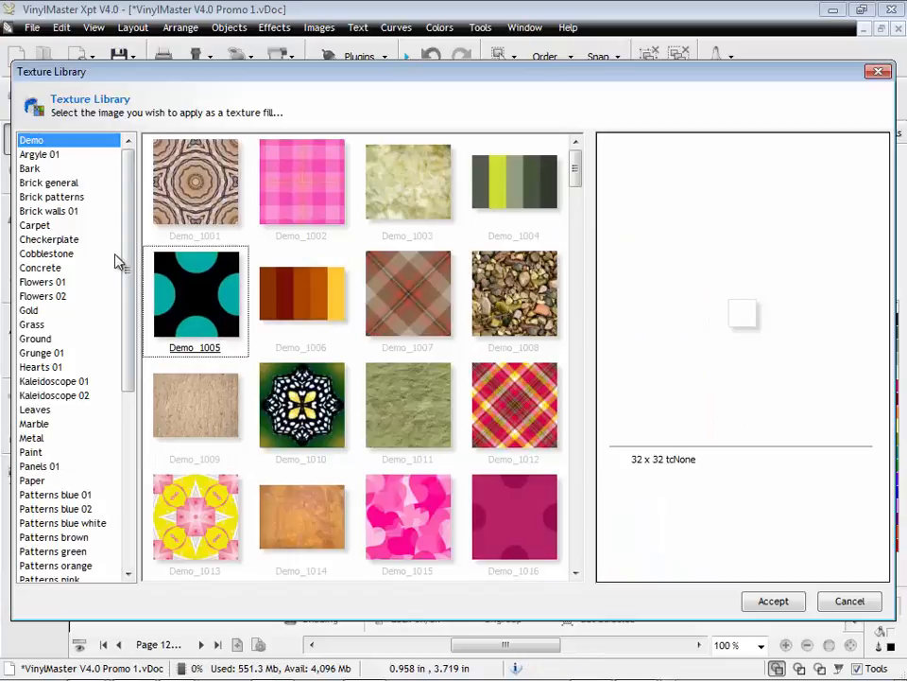
left_click(76, 396)
left_click(452, 213)
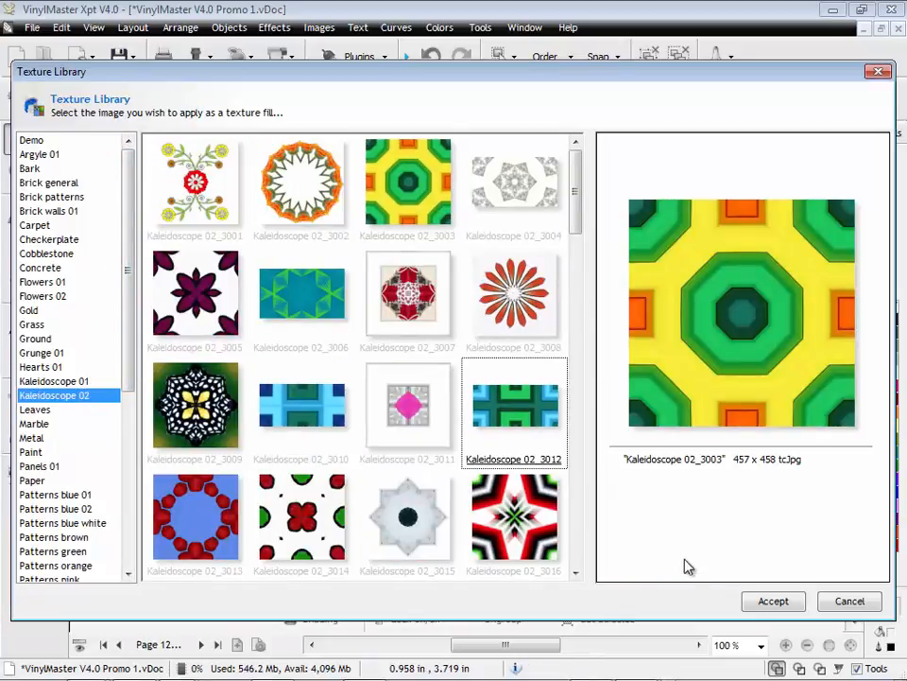
left_click(756, 601)
left_click(782, 401)
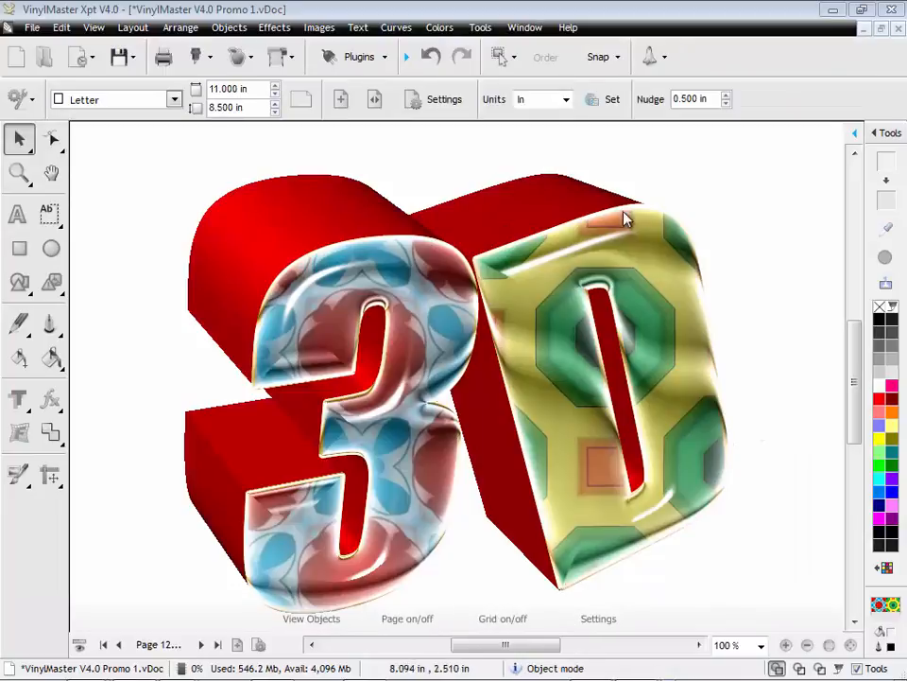
Recolour the extruded sides of the 3 blue and those of the D green, leaving nothing selected
left_click(320, 212)
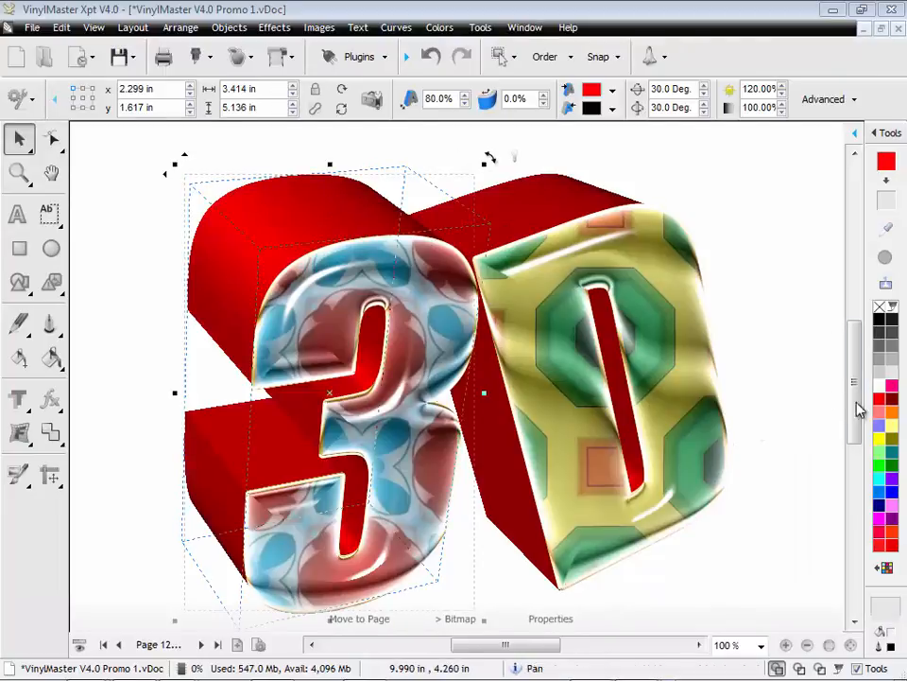
left_click(886, 491)
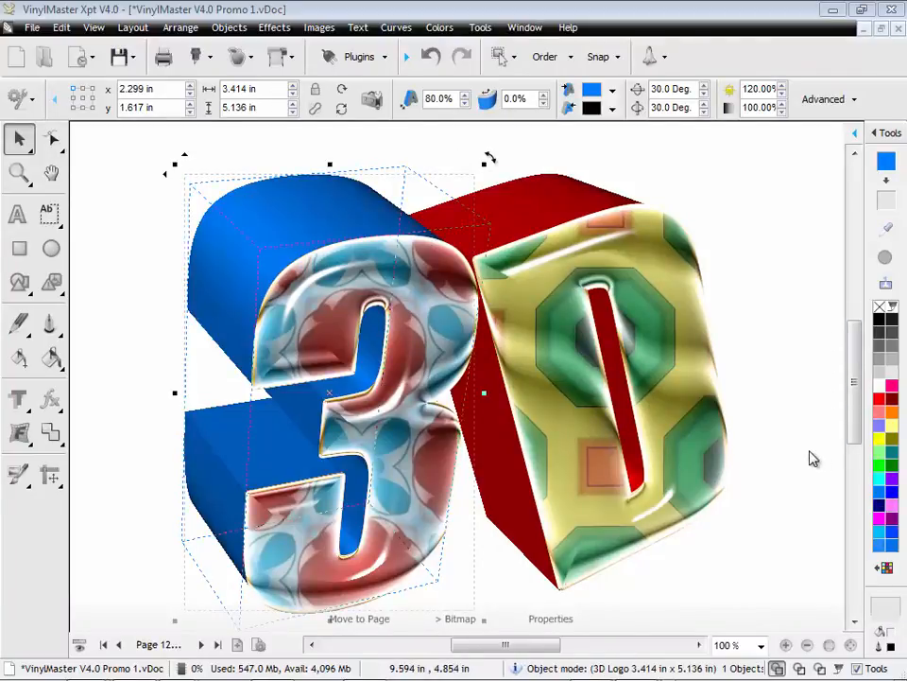
left_click(607, 193)
left_click(892, 474)
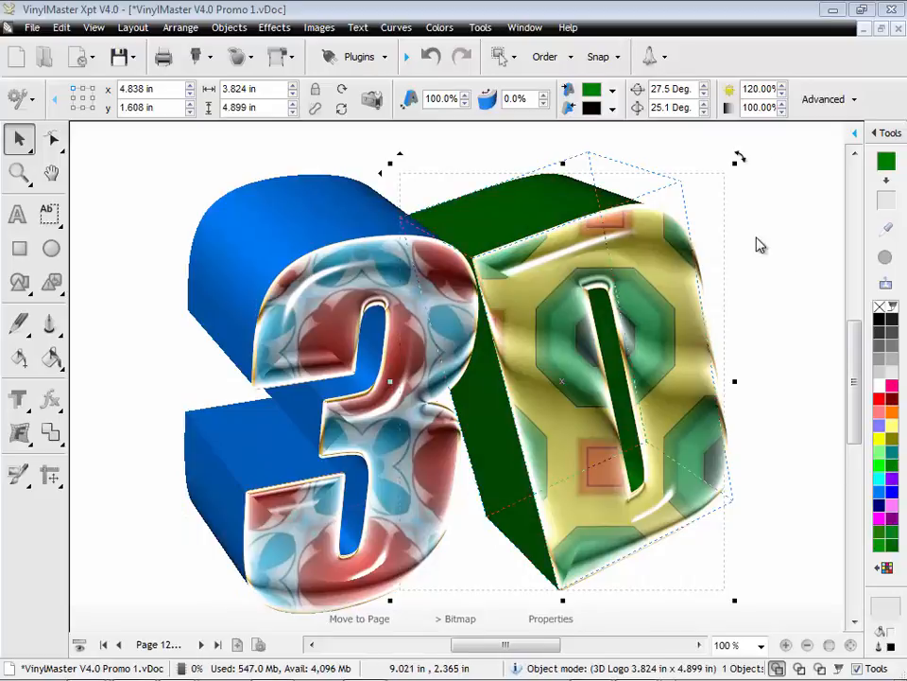
left_click(761, 245)
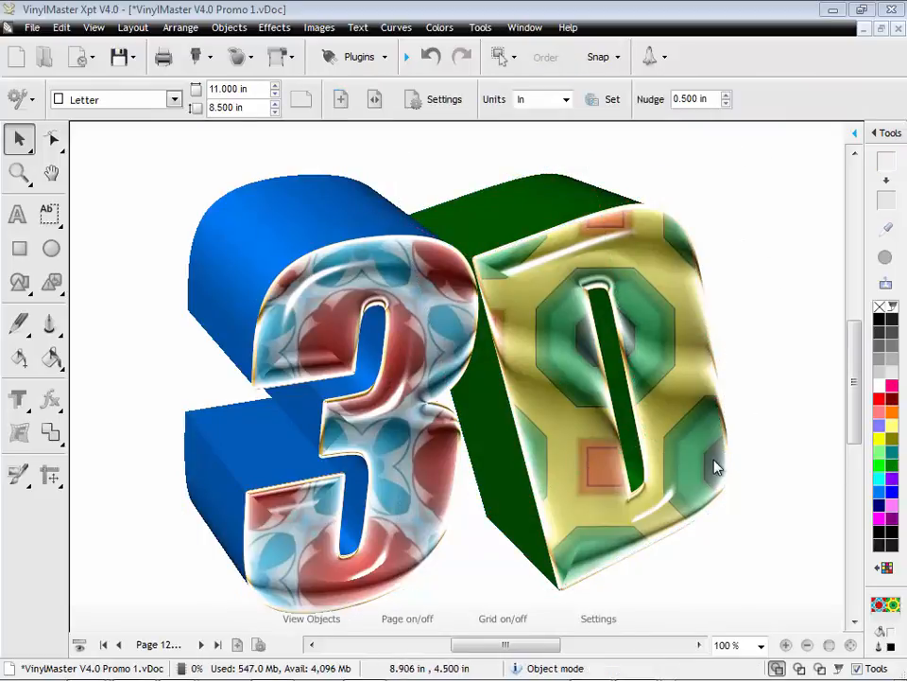
On page 13, move the Cuttable text's drop shadow to an offset of about -21.88% horizontally and 22.68% vertically
left_click(202, 644)
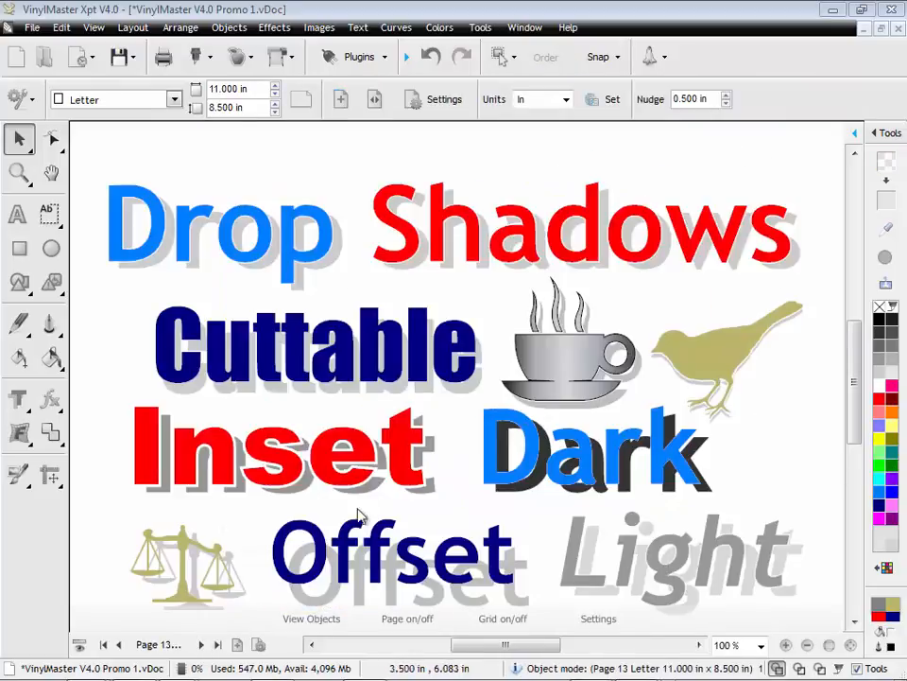
scroll(857, 378, "down", 2)
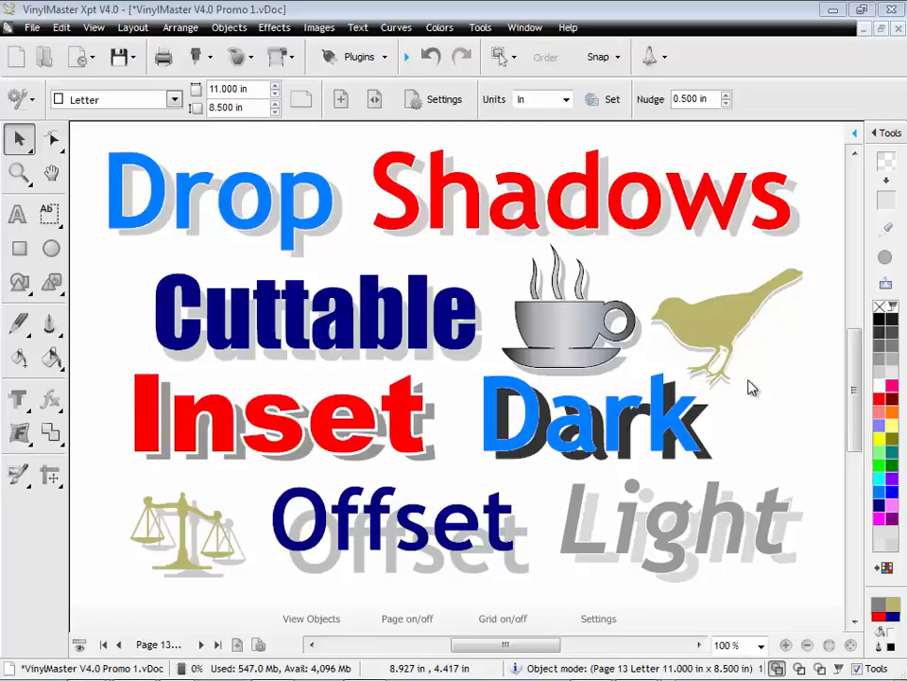
left_click(348, 342)
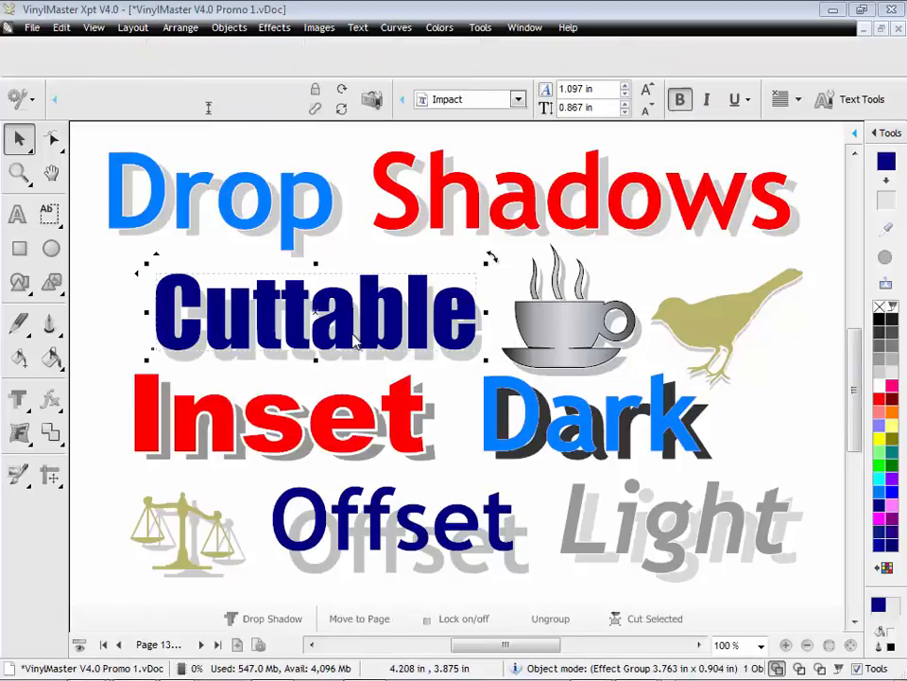
left_click(264, 619)
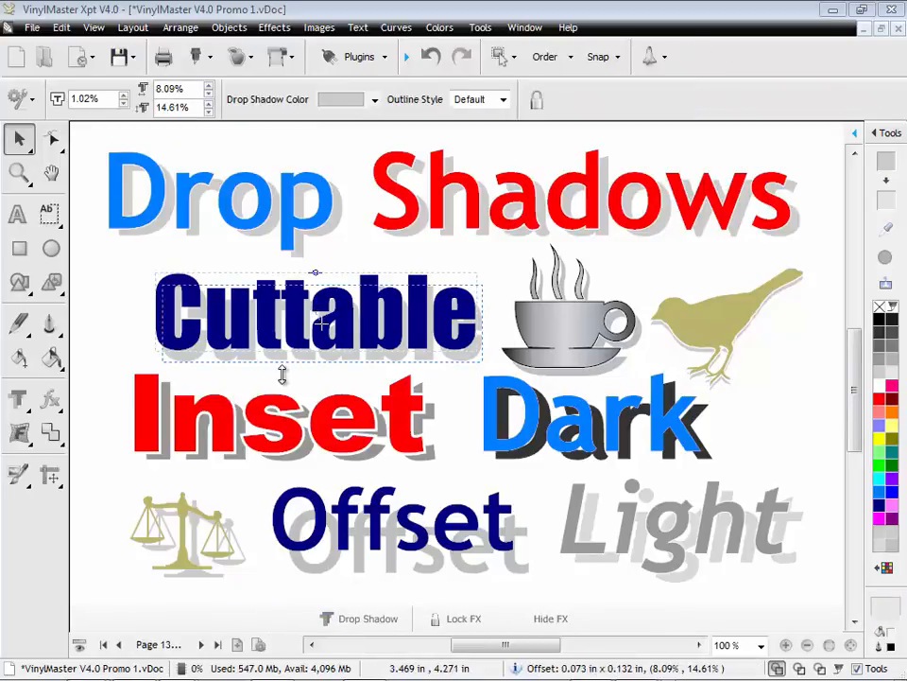
left_click_drag(324, 324, 300, 330)
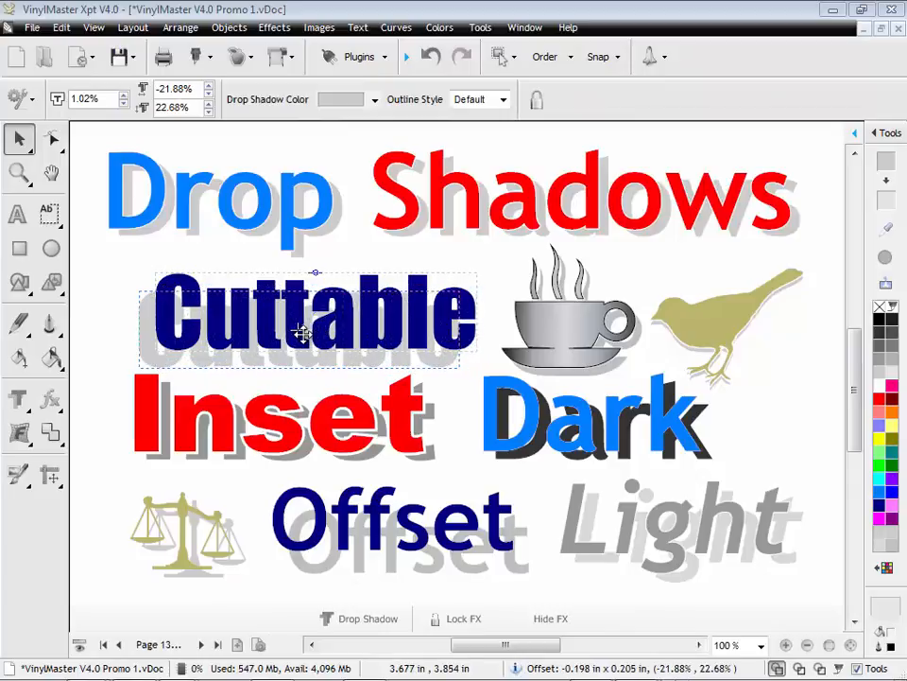
Set the Cuttable text's drop shadow colour to magenta and deselect it
left_click(374, 100)
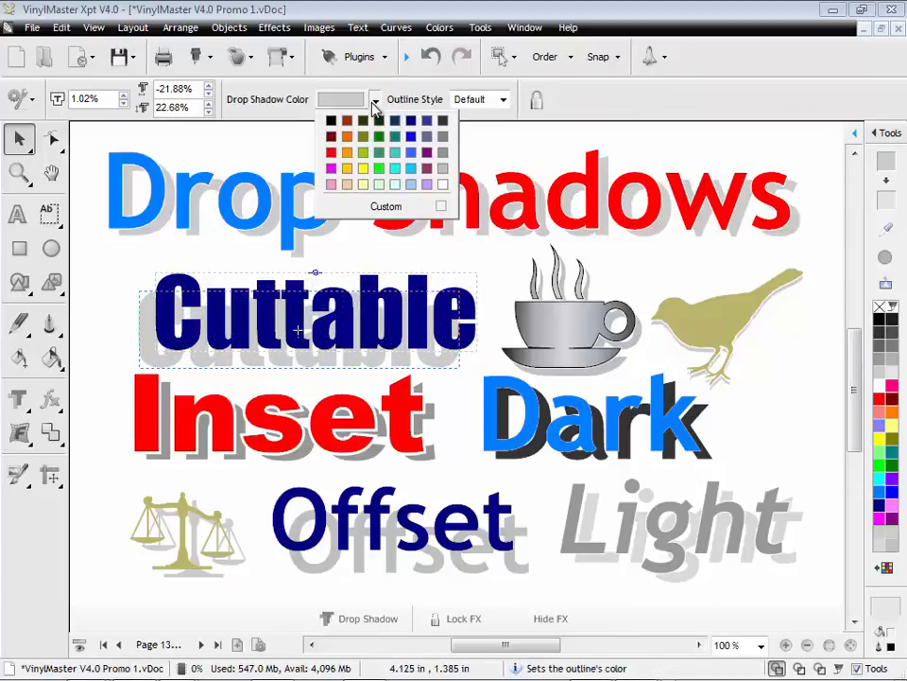
left_click(331, 168)
left_click(147, 252)
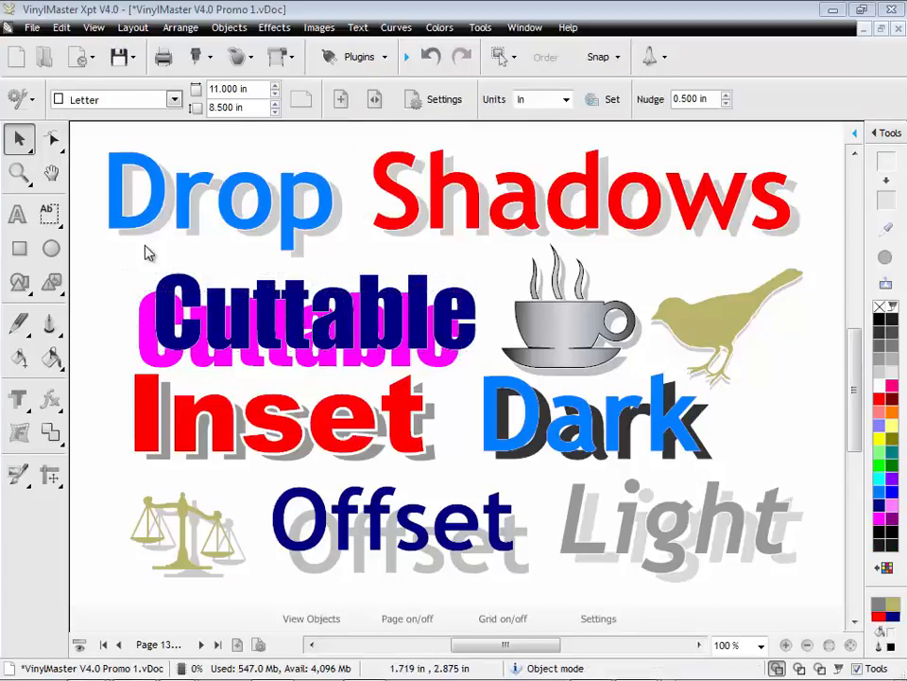
On page 14, shorten the Long text's block shadow to an offset of about 51.82% horizontally and 68.96% vertically
left_click(200, 643)
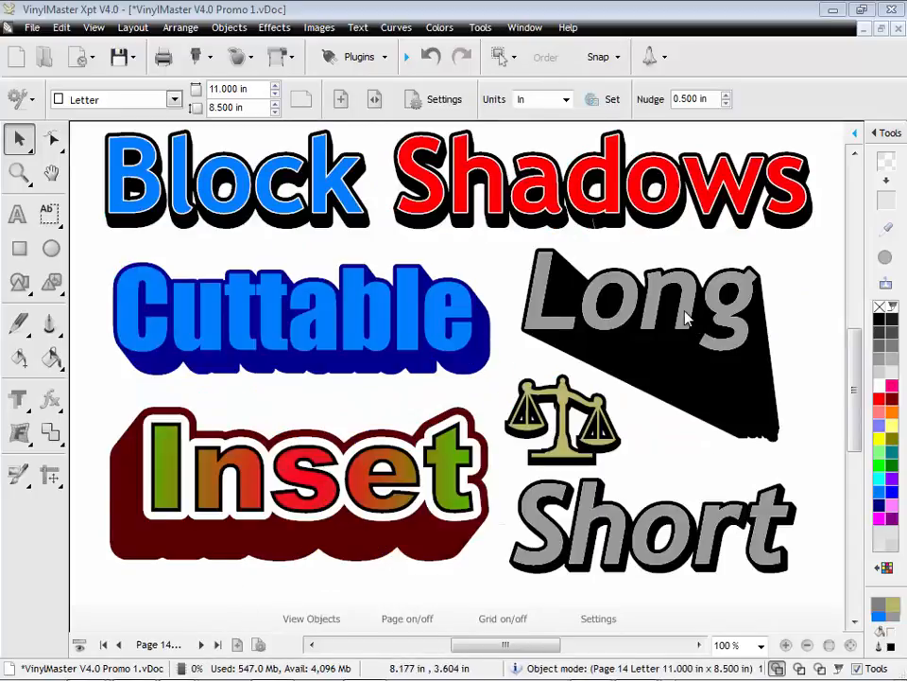
left_click(687, 320)
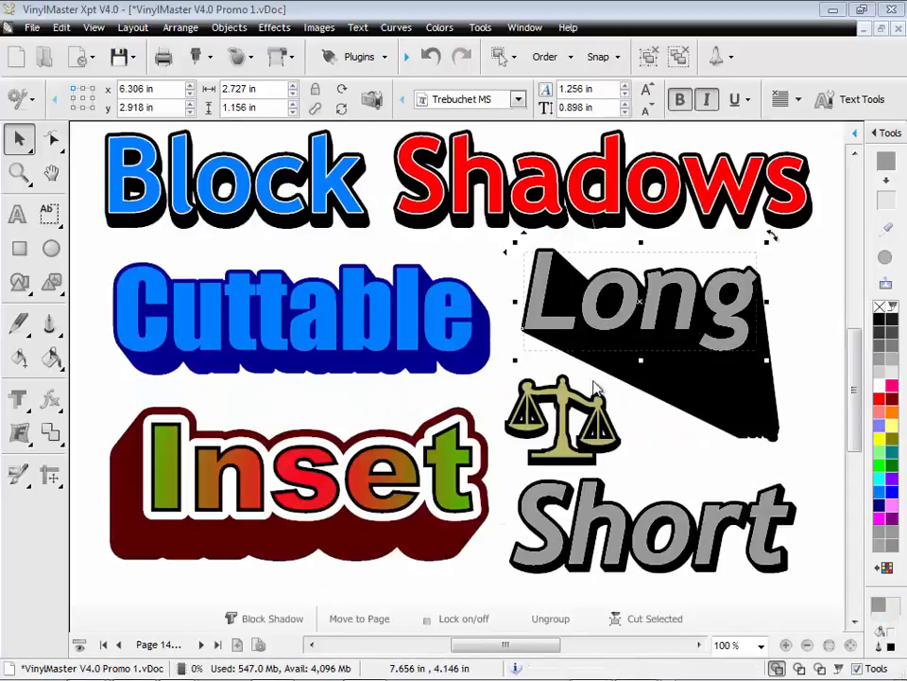
left_click(281, 624)
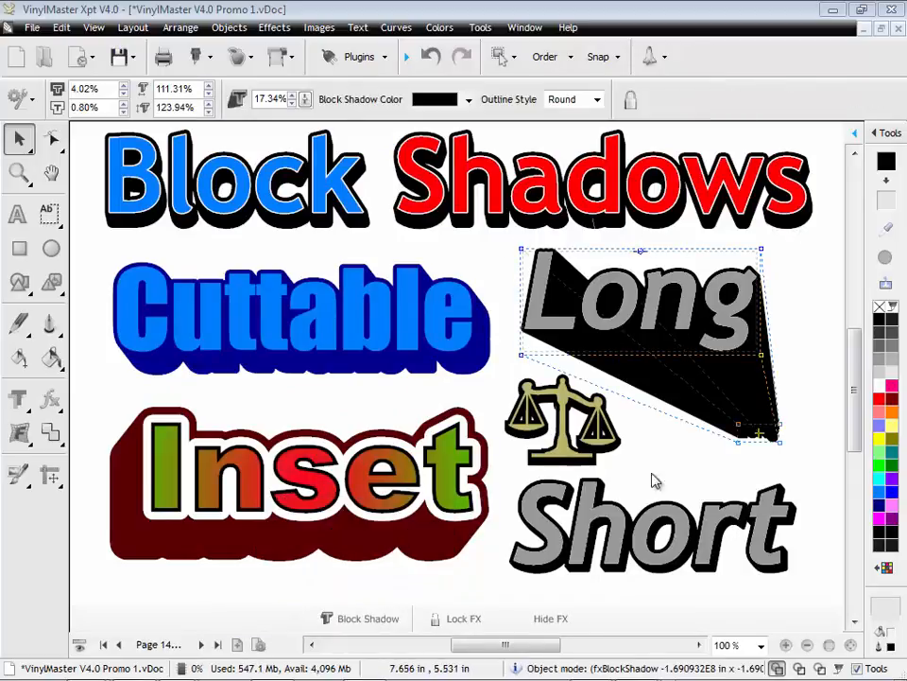
left_click_drag(756, 432, 693, 382)
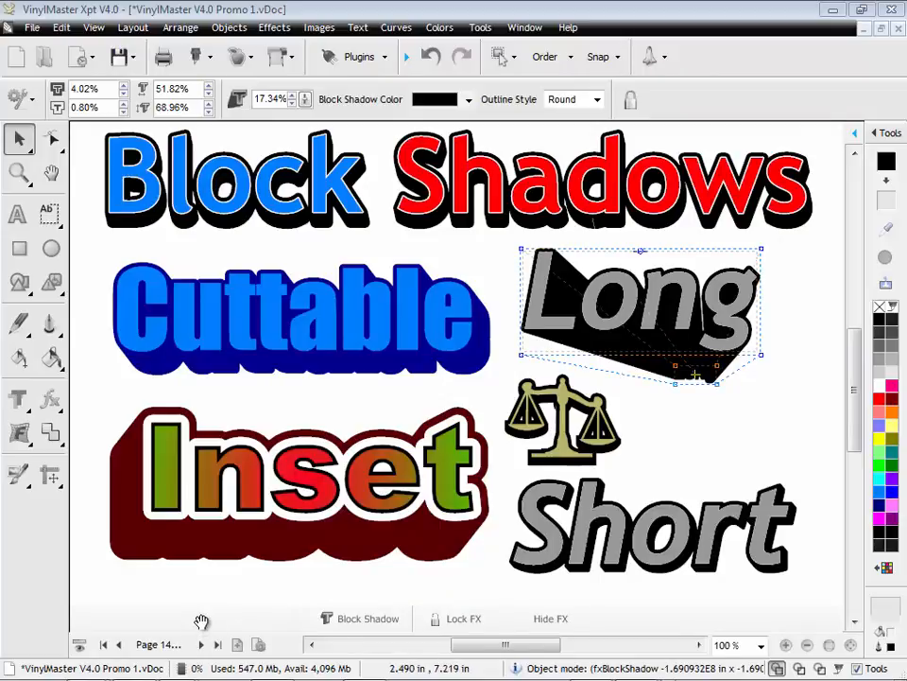
On page 15, set the Outline text's multi-outline effect to 6 outlines
left_click(201, 645)
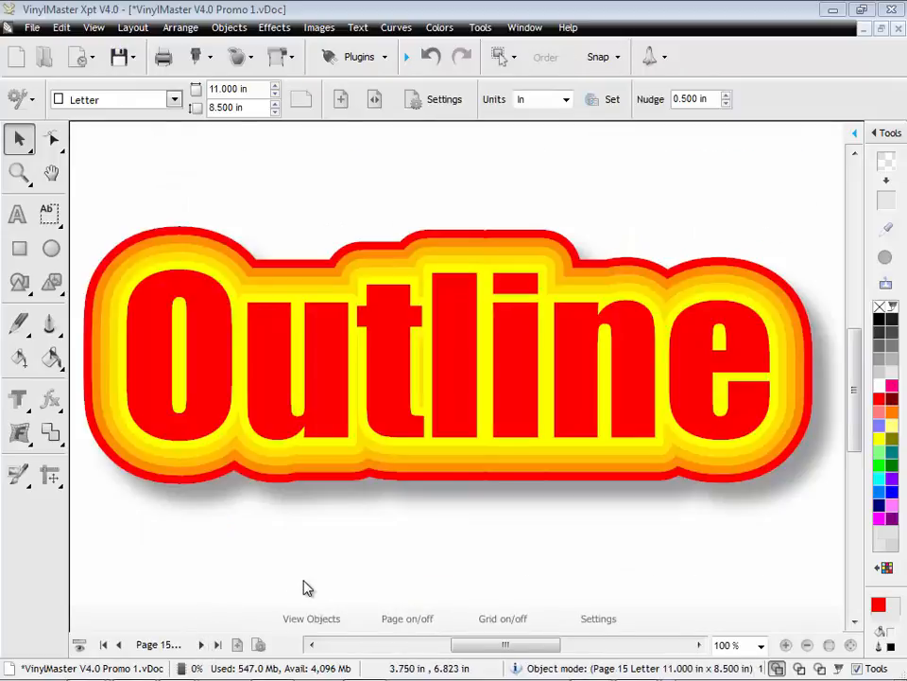
left_click(326, 420)
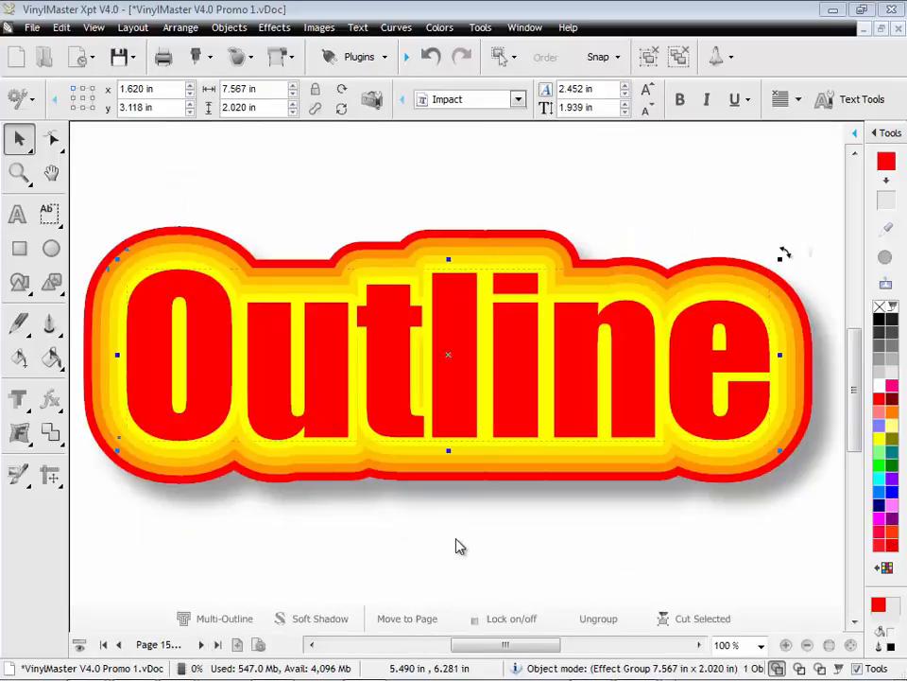
left_click(227, 619)
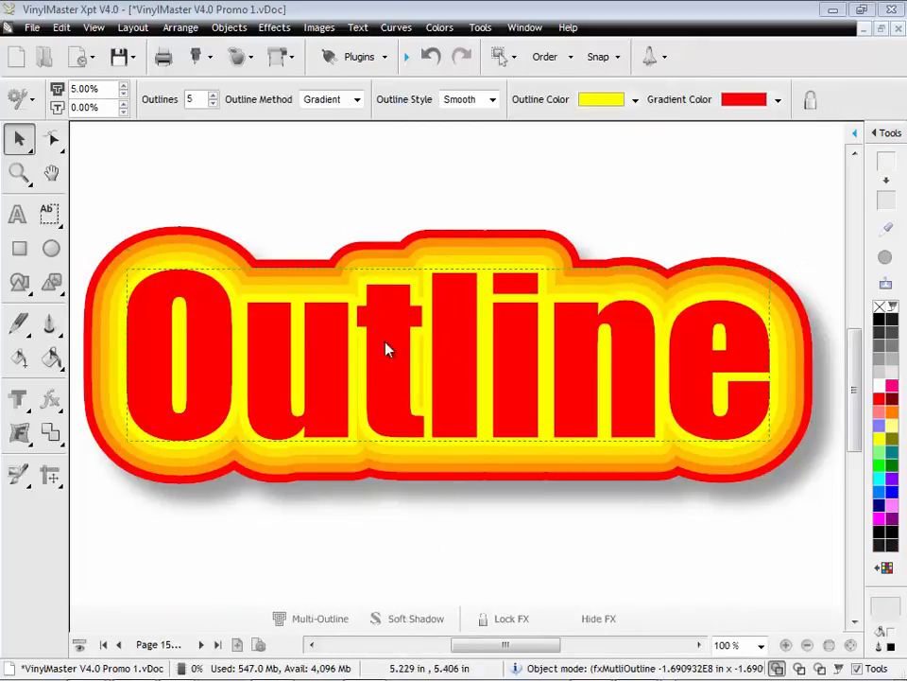
left_click(216, 95)
left_click(217, 95)
left_click(217, 95)
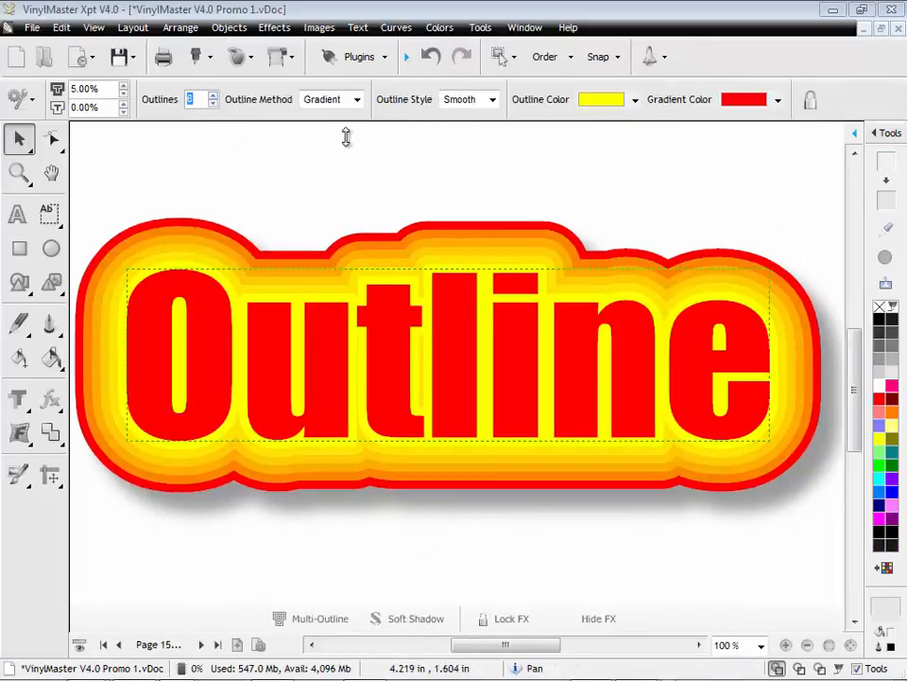
Change the multi-outline's method to Combined and its outline colour to red, then deselect it
left_click(357, 101)
left_click(352, 116)
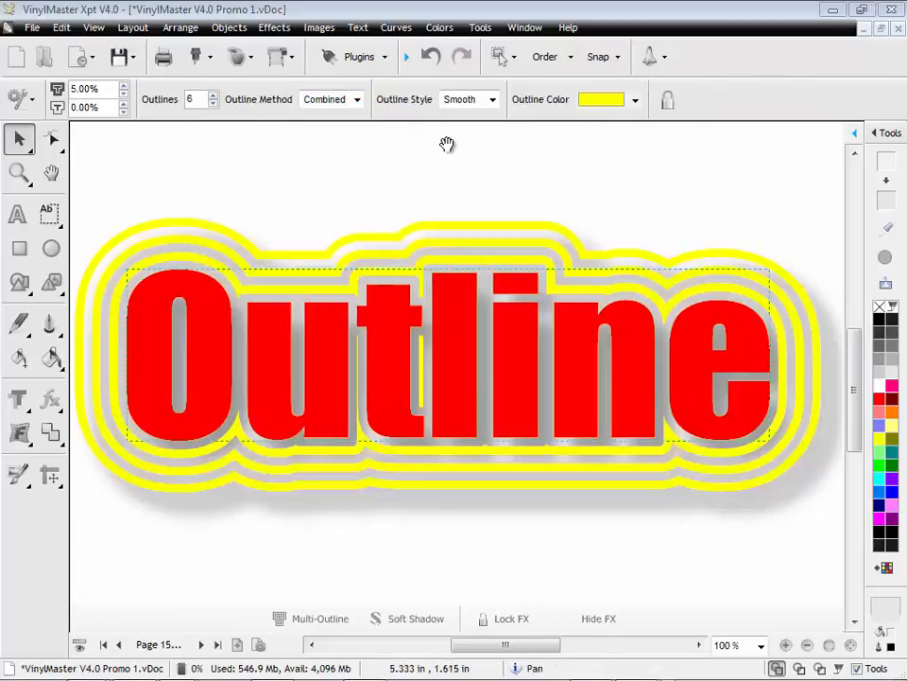
left_click(635, 100)
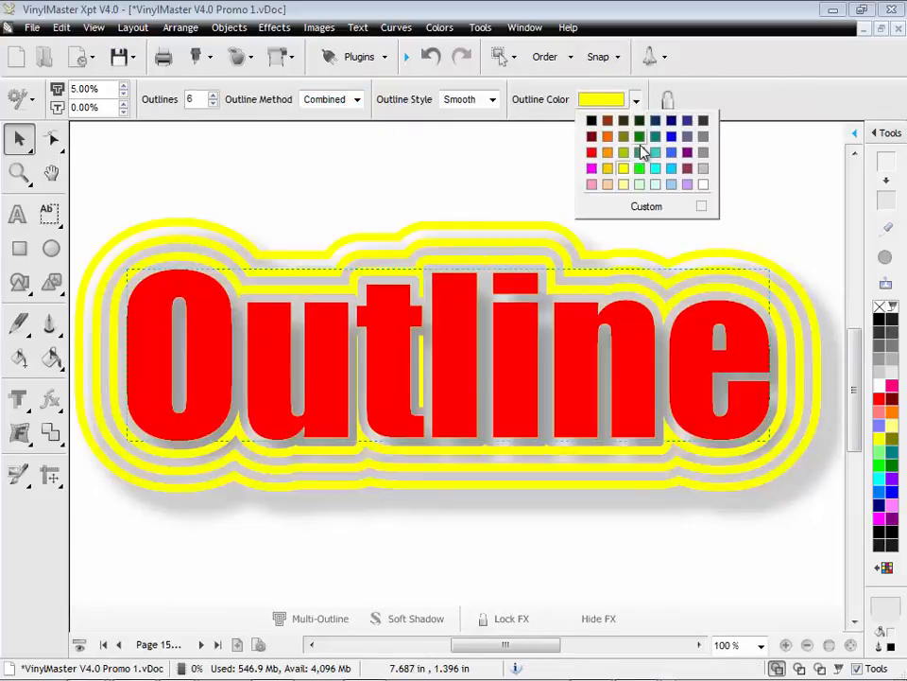
left_click(592, 153)
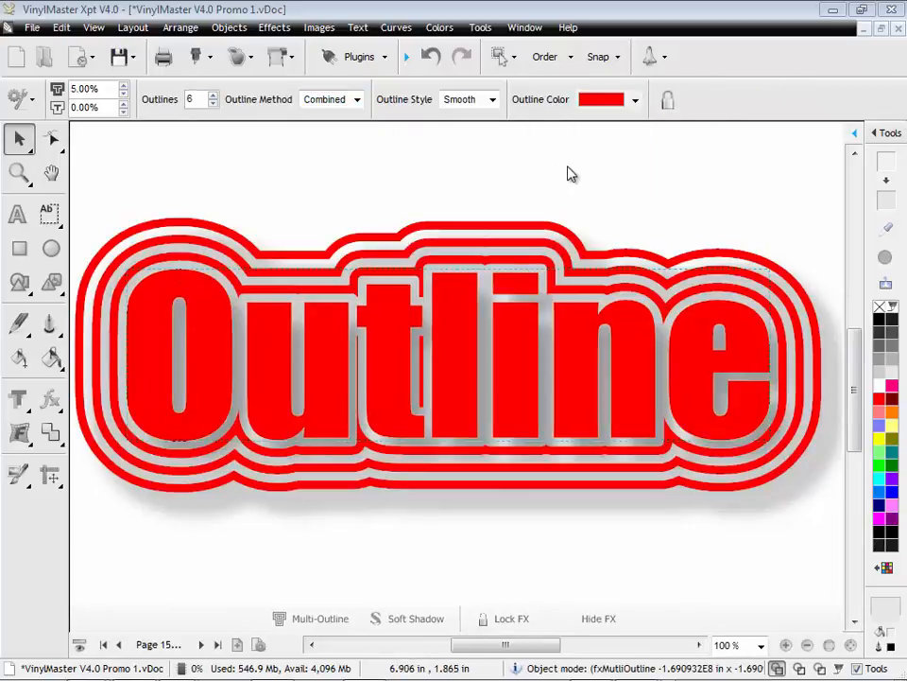
left_click(519, 170)
Switch the Outline text's multi-outline method to Lines and deselect it
left_click(450, 304)
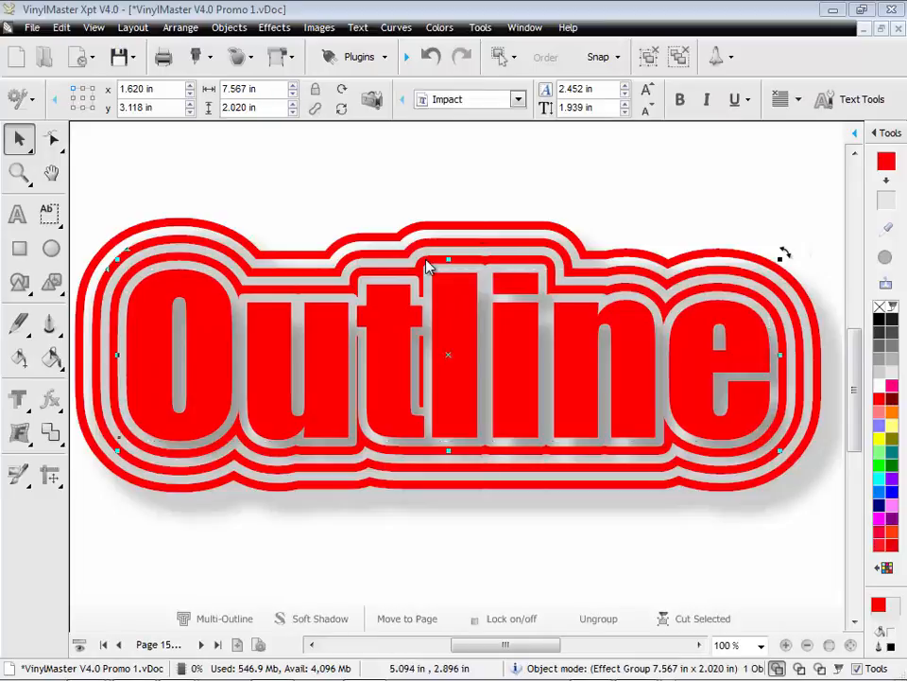
left_click(227, 620)
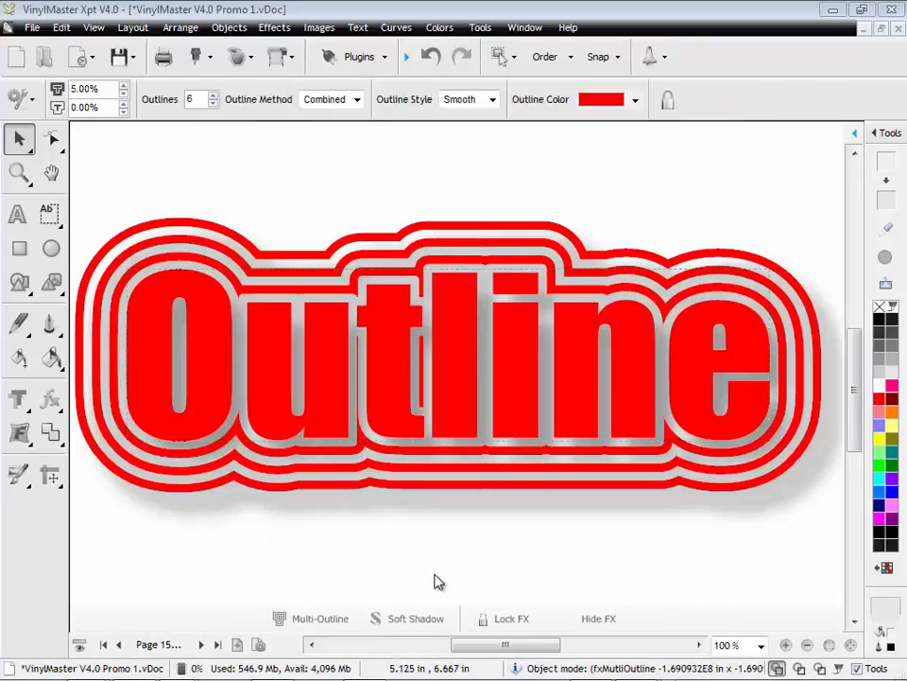
left_click(357, 100)
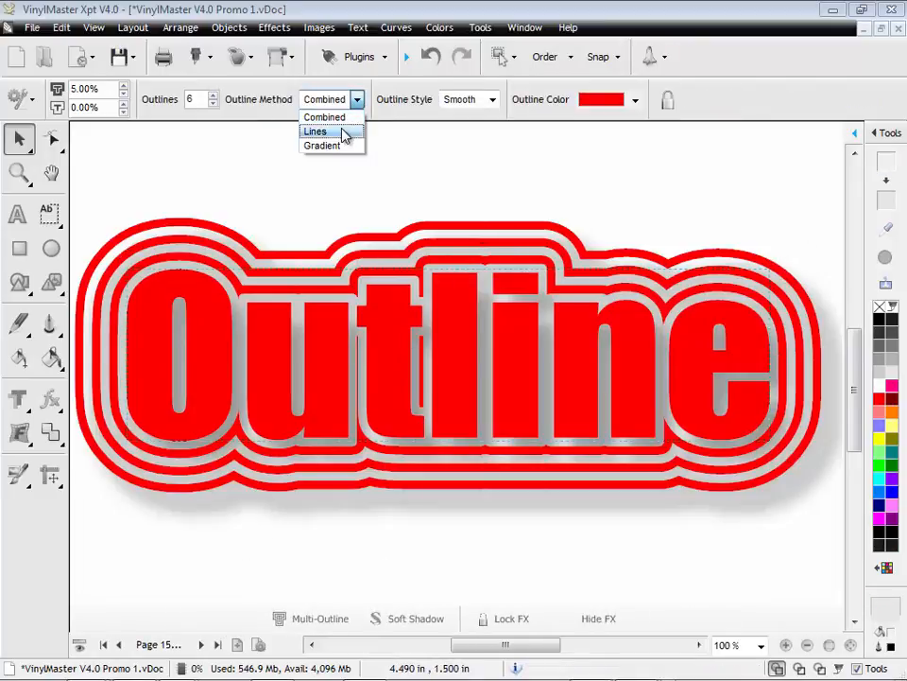
left_click(343, 133)
left_click(514, 523)
Remove the effects from the Outline text and open the Outline Tools and Module
left_click(456, 391)
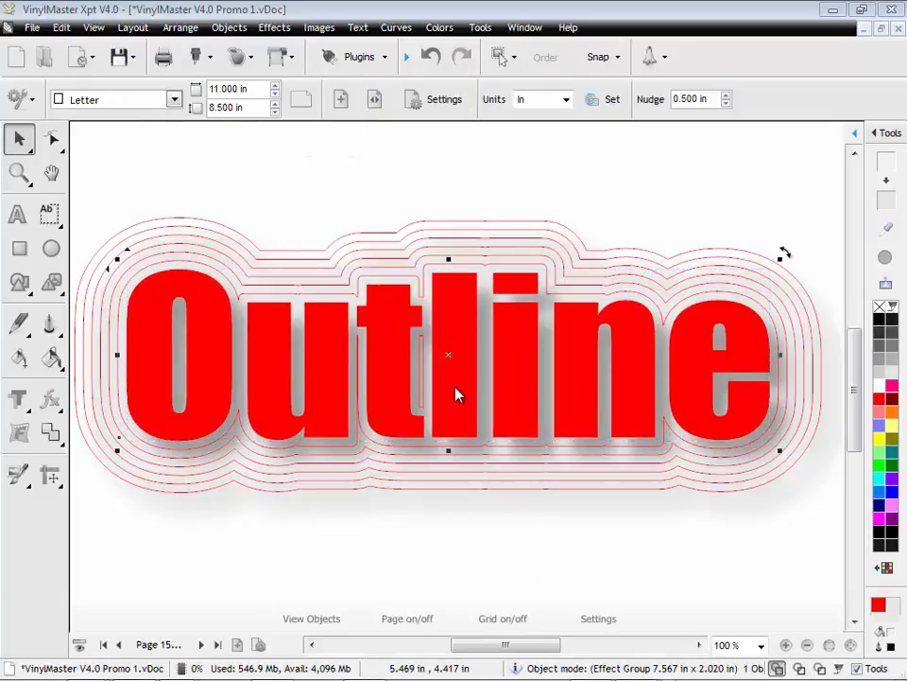
left_click(646, 66)
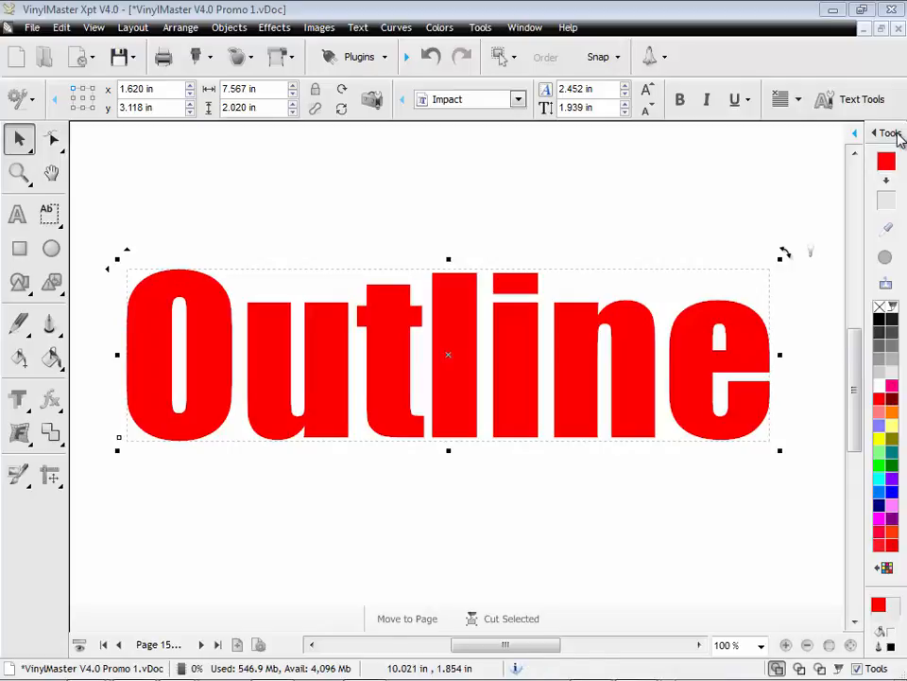
left_click(894, 134)
left_click(742, 135)
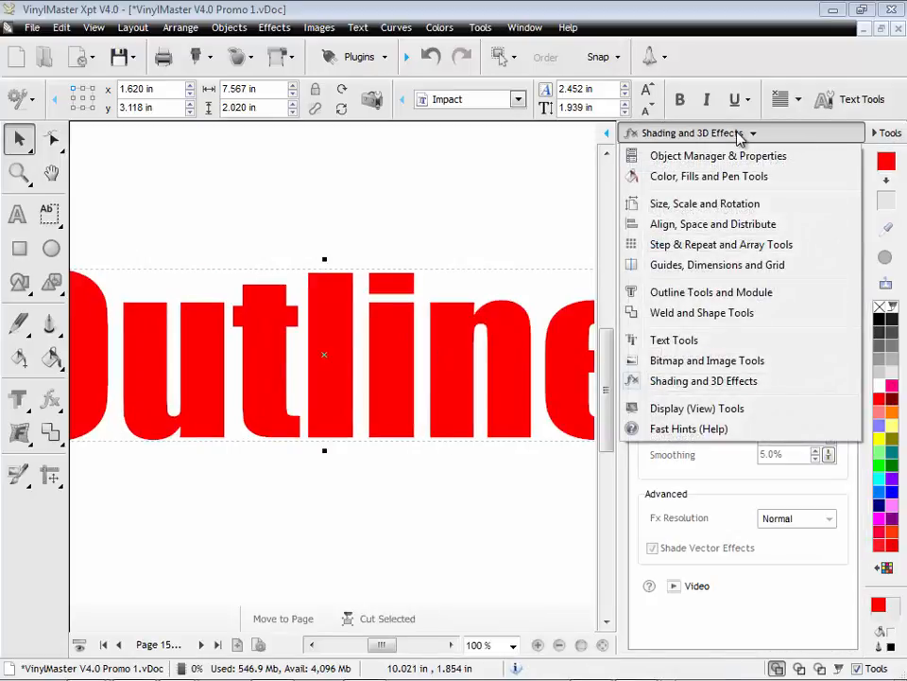
left_click(694, 293)
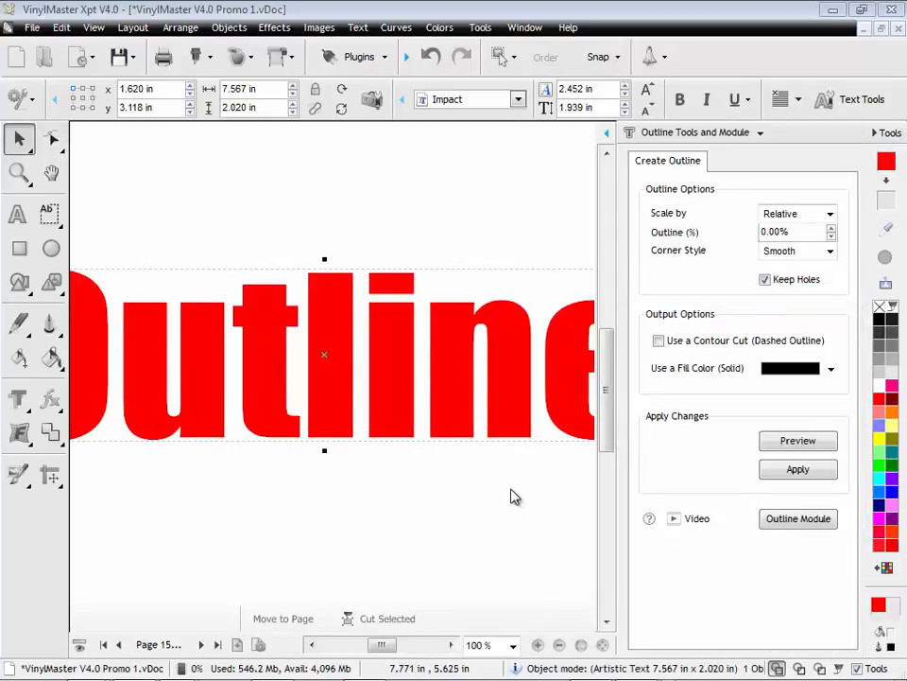
Fit the page in view and create a smooth black outline around the Outline text, scaled as Absolute at 0.500 in
left_click(500, 502)
key("F4")
left_click(432, 332)
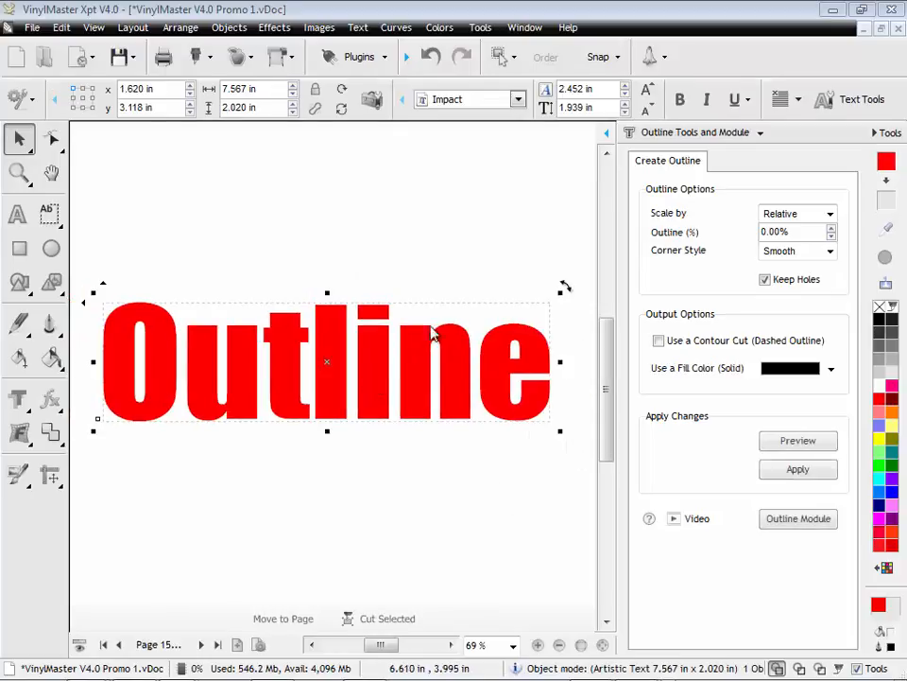
left_click(831, 215)
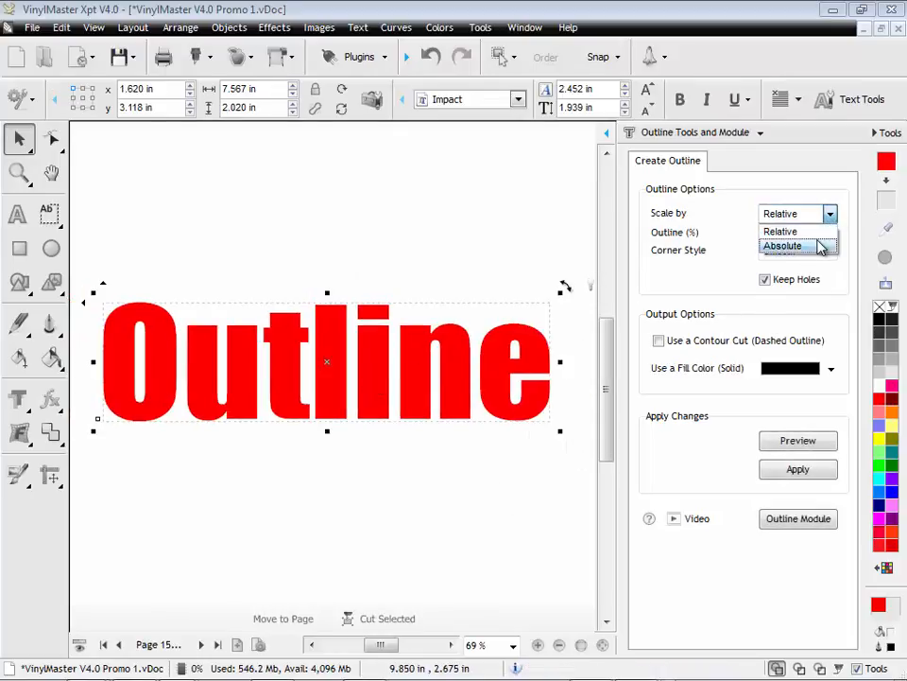
left_click(822, 246)
left_click(832, 228)
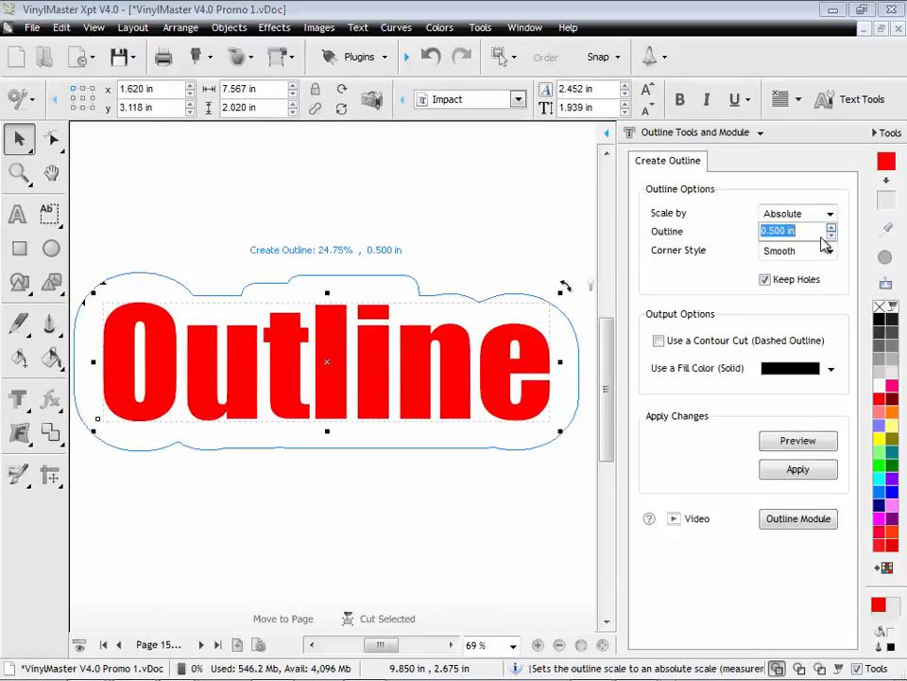
left_click(796, 469)
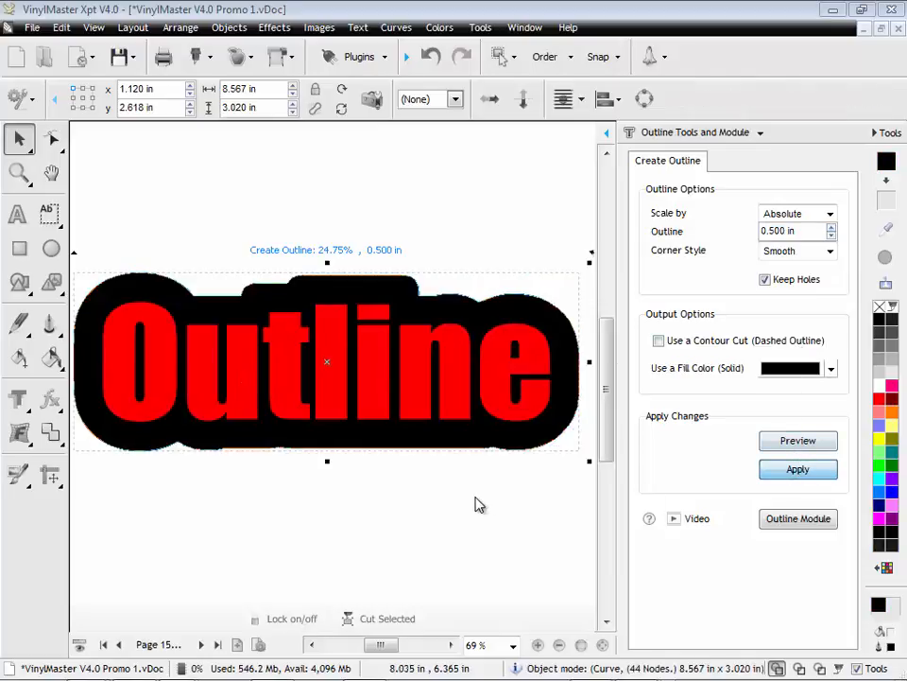
Deselect the new outline, switch the display to wireframe and collapse the outline tools
left_click(373, 489)
left_click(797, 669)
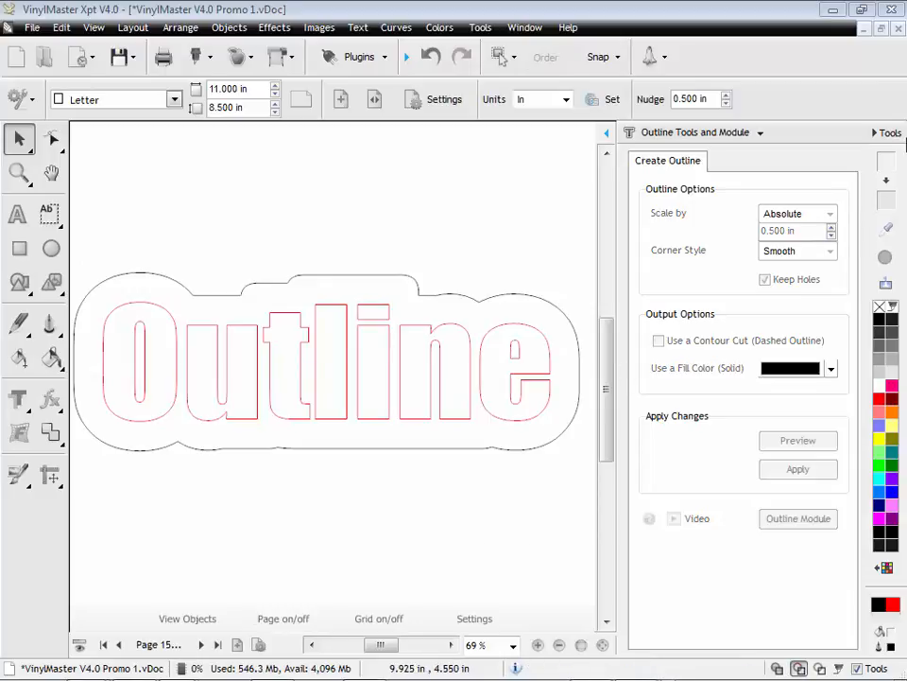
left_click(879, 134)
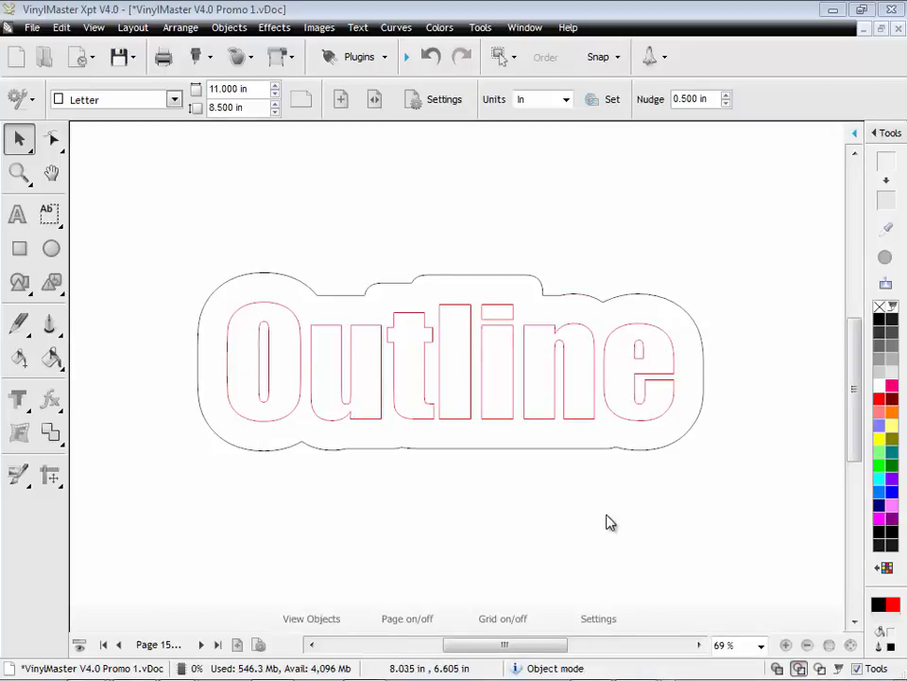
Restore the full-colour display, go to page 16 and inspect the stripes artwork in wireframe before returning to full colour
left_click(776, 667)
left_click(201, 644)
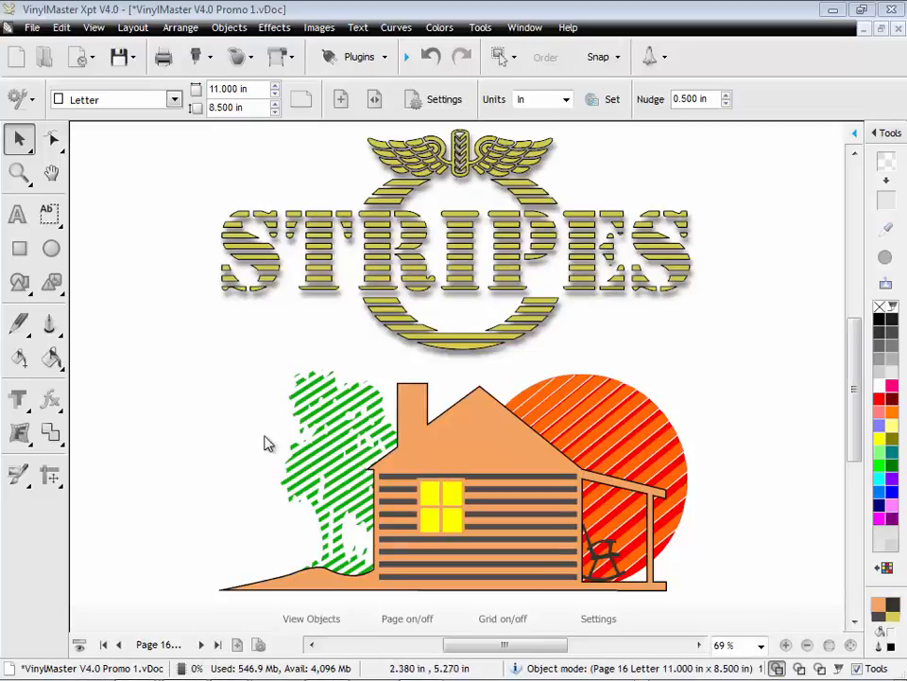
left_click(799, 668)
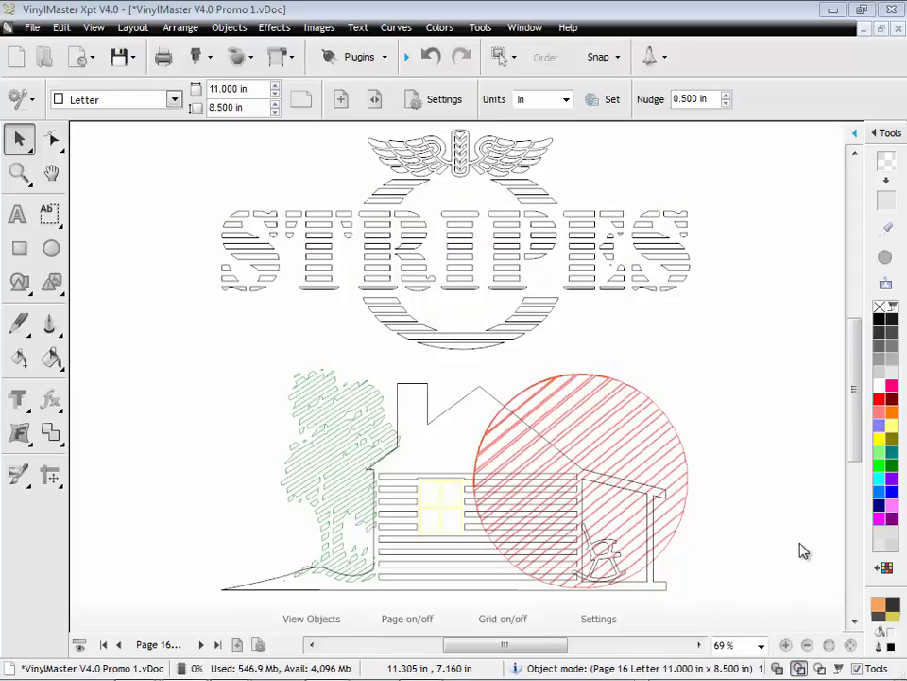
left_click(776, 667)
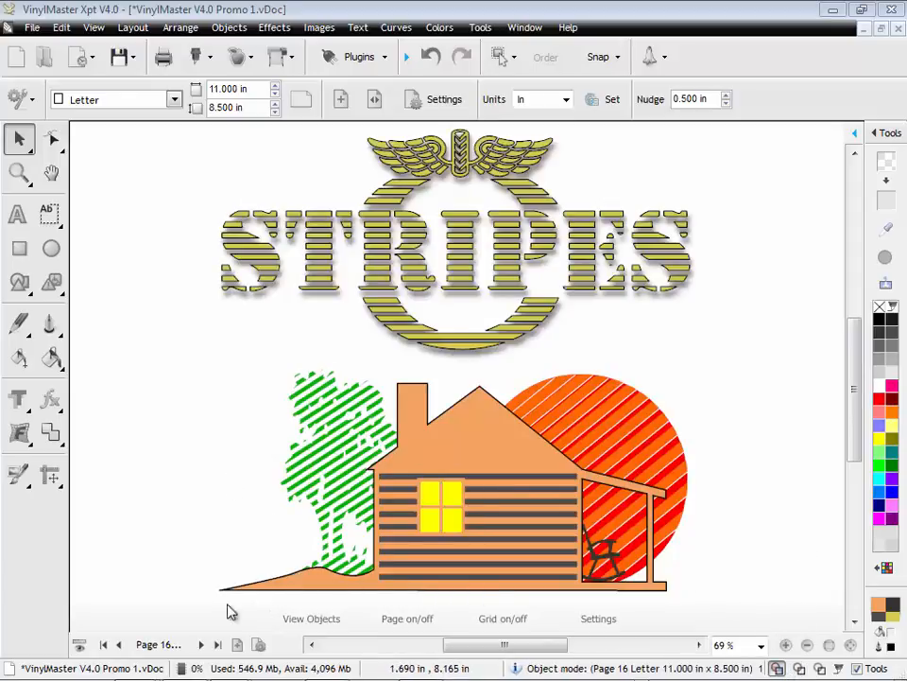
On page 17, apply a Flag distortion to the separate blue star and bend its upper edge slightly downward
left_click(201, 645)
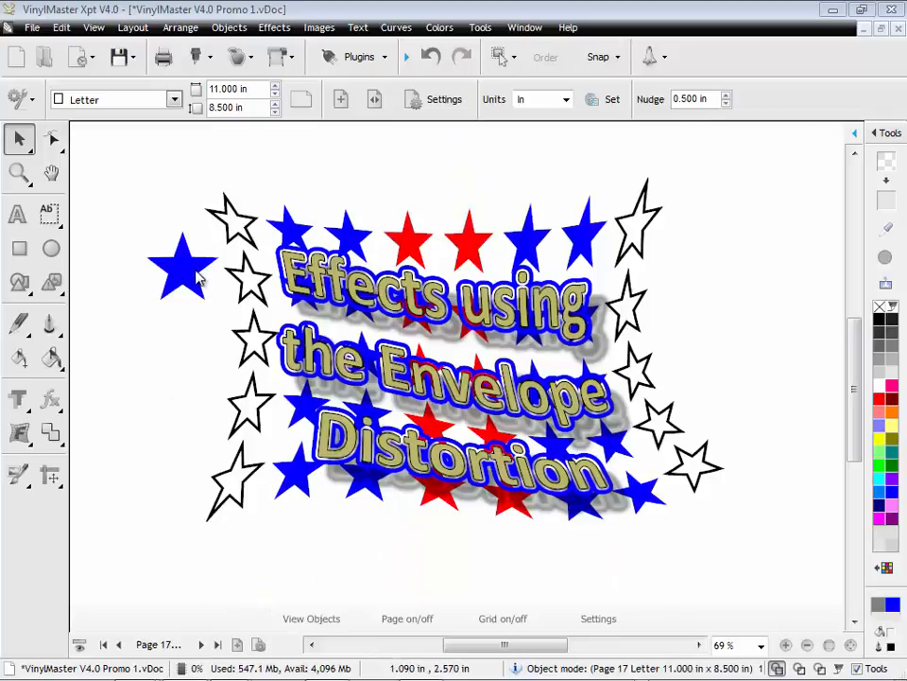
left_click(189, 283)
left_click(26, 435)
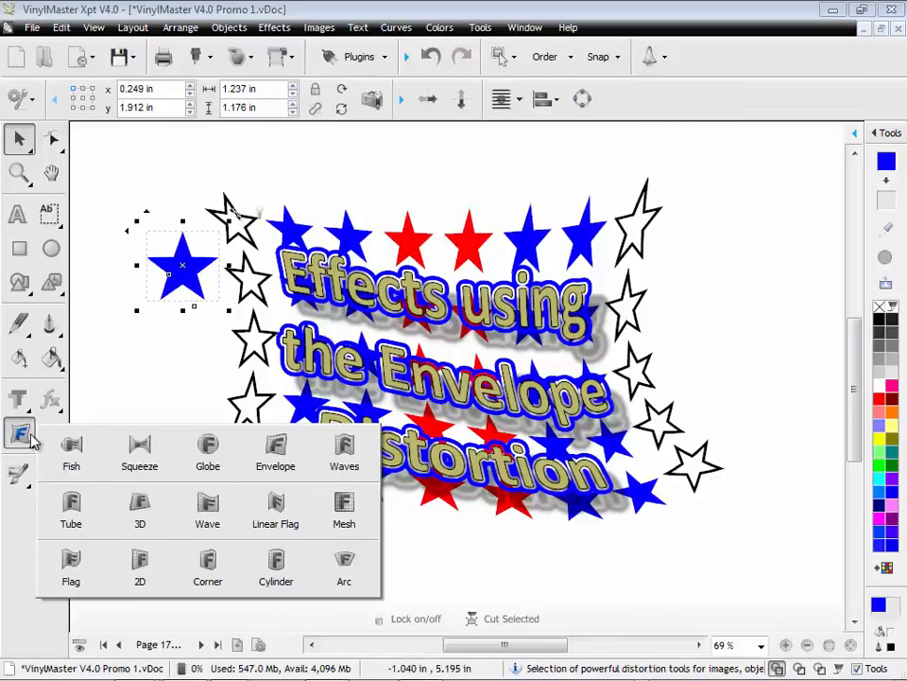
left_click(86, 567)
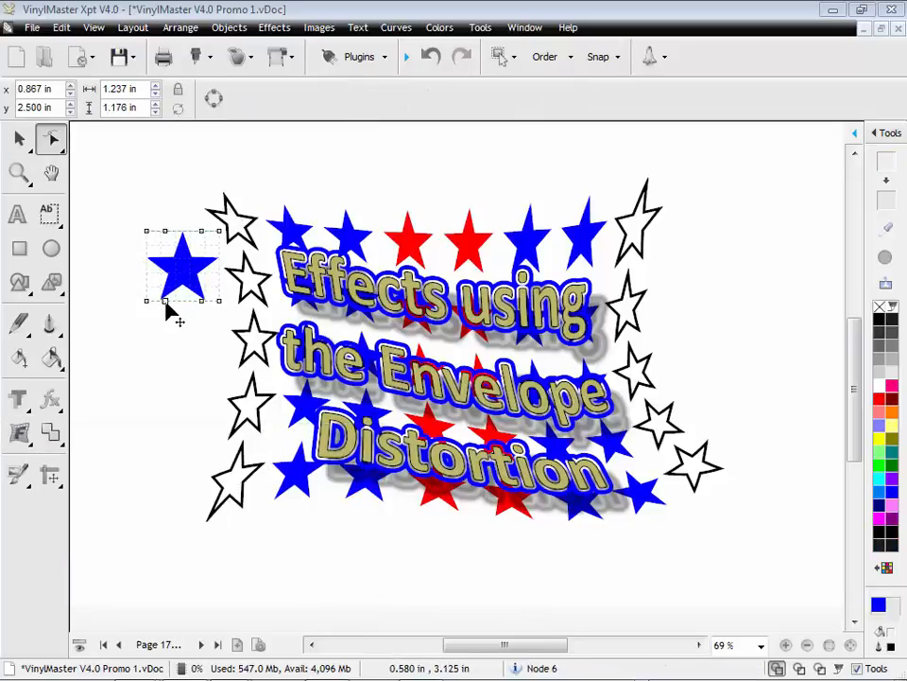
mouse_move(201, 230)
left_mouse_down()
mouse_move(202, 257)
mouse_move(202, 236)
left_mouse_up()
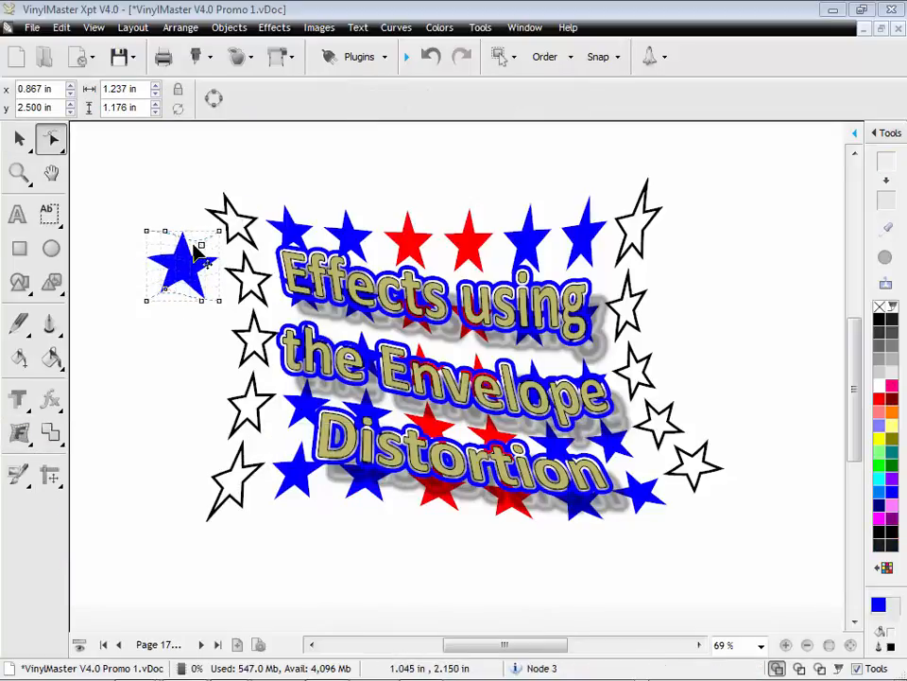
key("space")
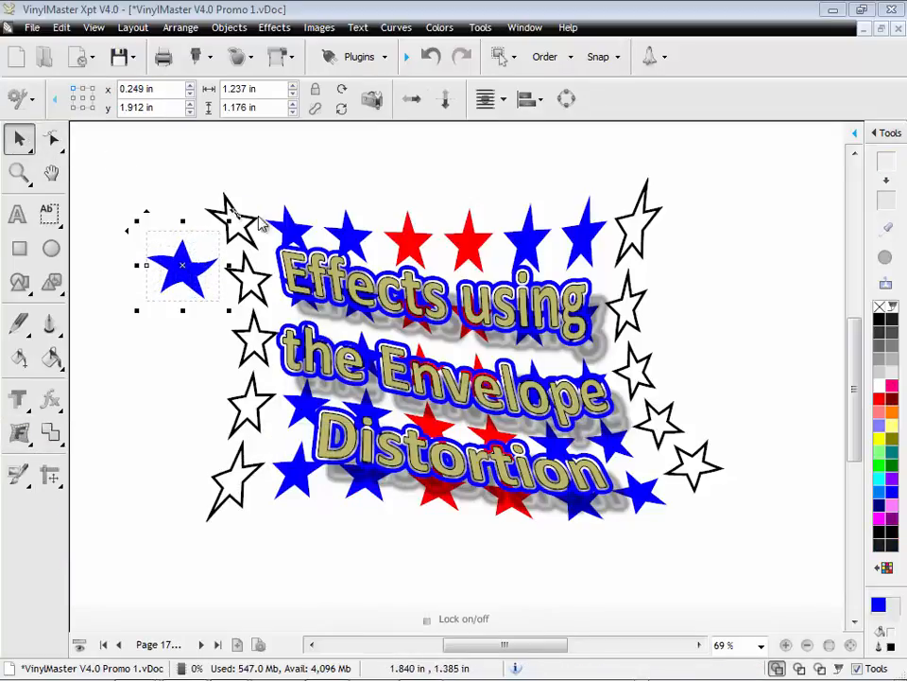
Reshape the envelope distortion around the text and stars by pulling its upper-right corner outward and adjusting the lower-right and right-edge curves
left_click(335, 297)
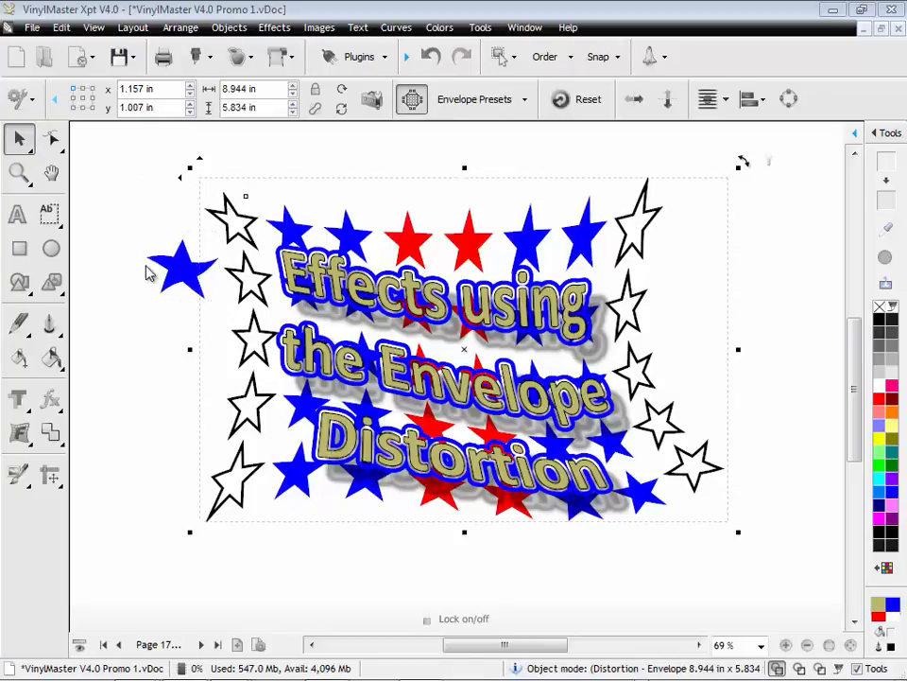
left_click(52, 139)
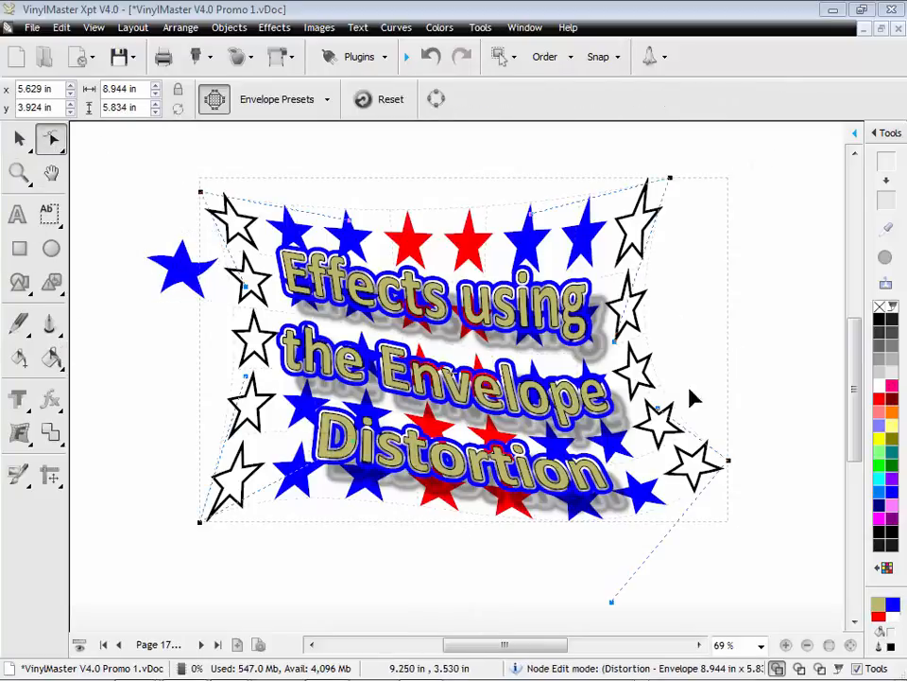
left_click_drag(612, 601, 684, 583)
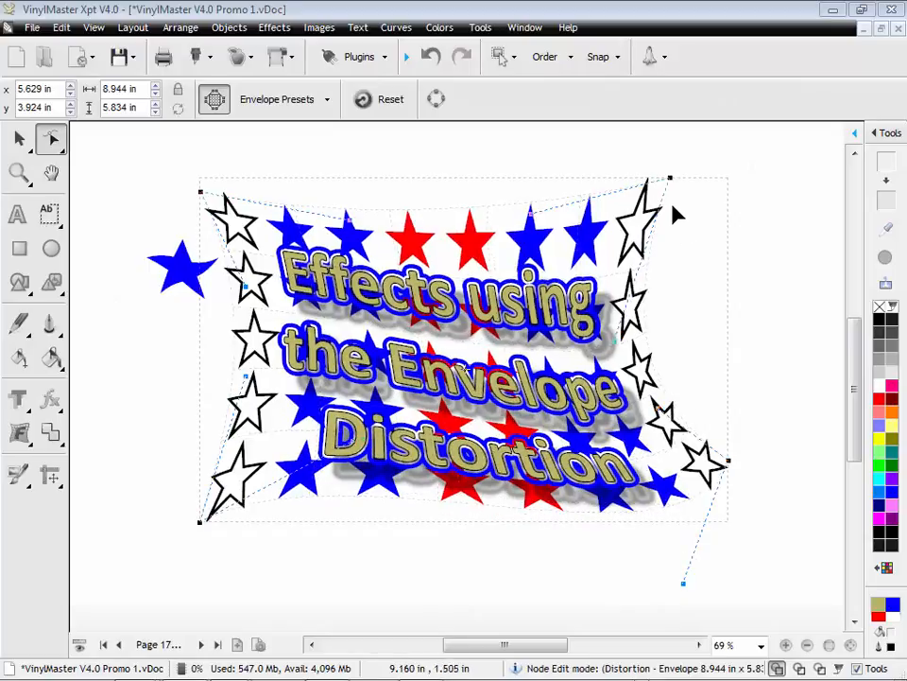
left_click_drag(670, 178, 691, 148)
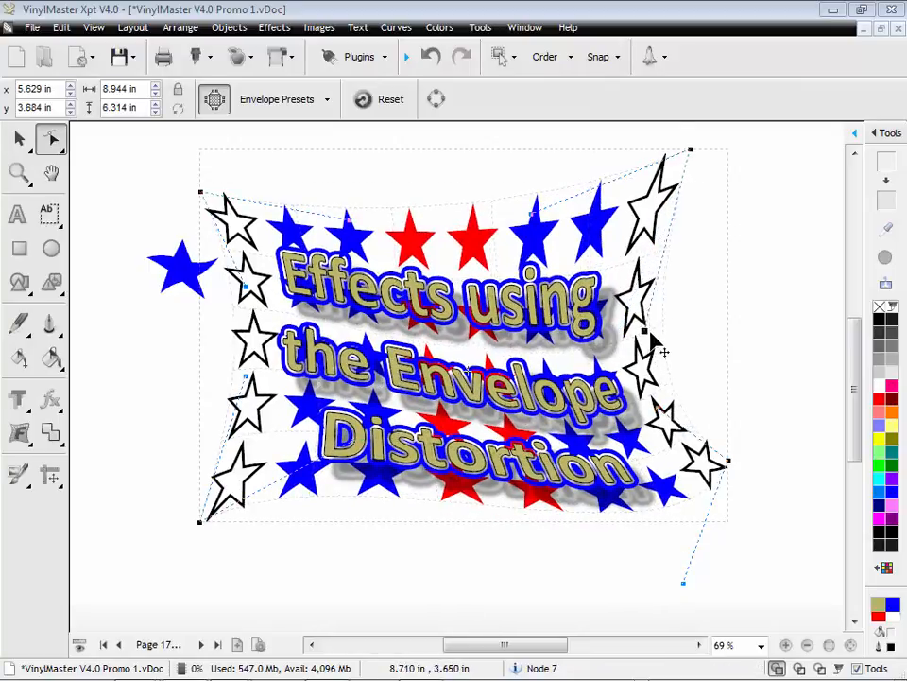
left_click_drag(650, 334, 653, 328)
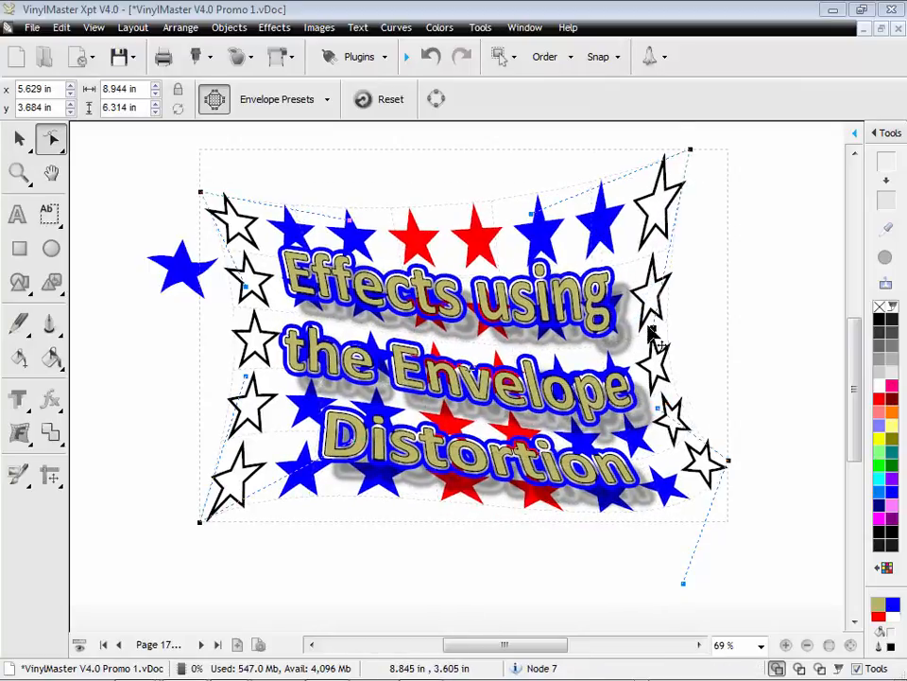
left_click(19, 139)
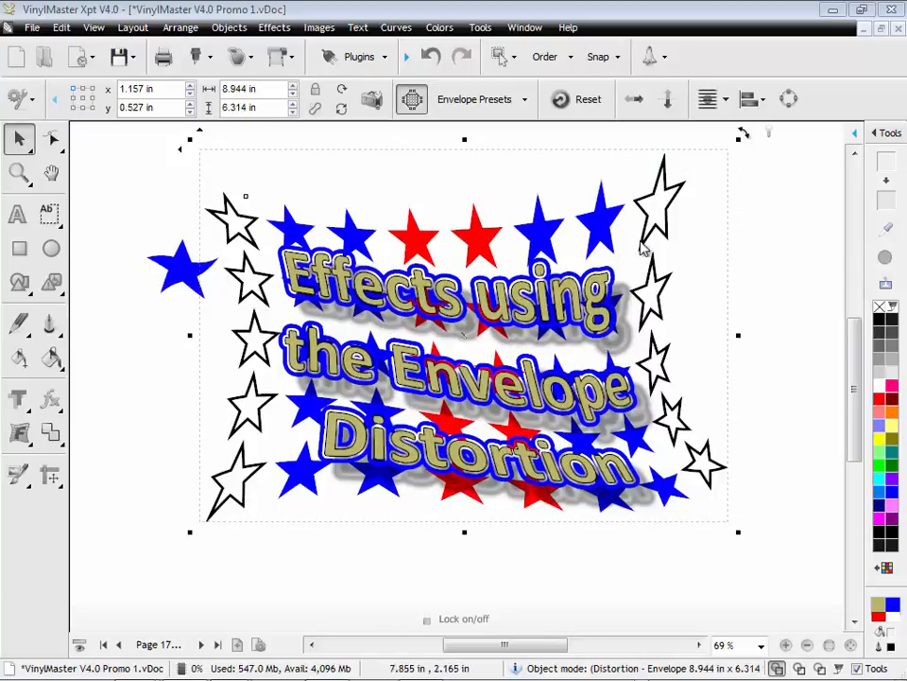
Open the Object Manager and select the fxOutline effect inside the Effect Group of the Envelope distortion
left_click(879, 132)
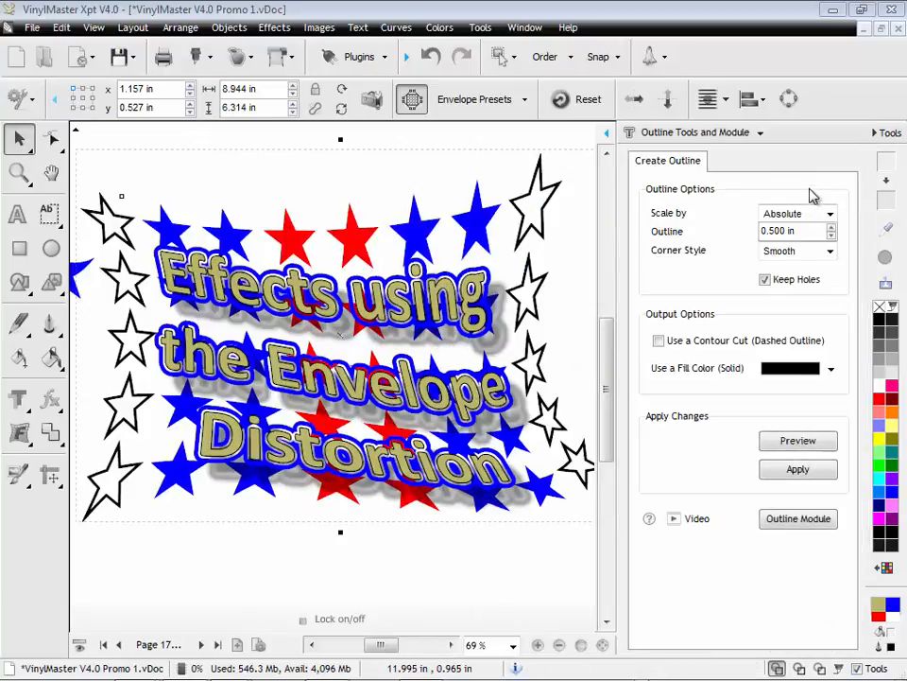
left_click(721, 140)
left_click(721, 154)
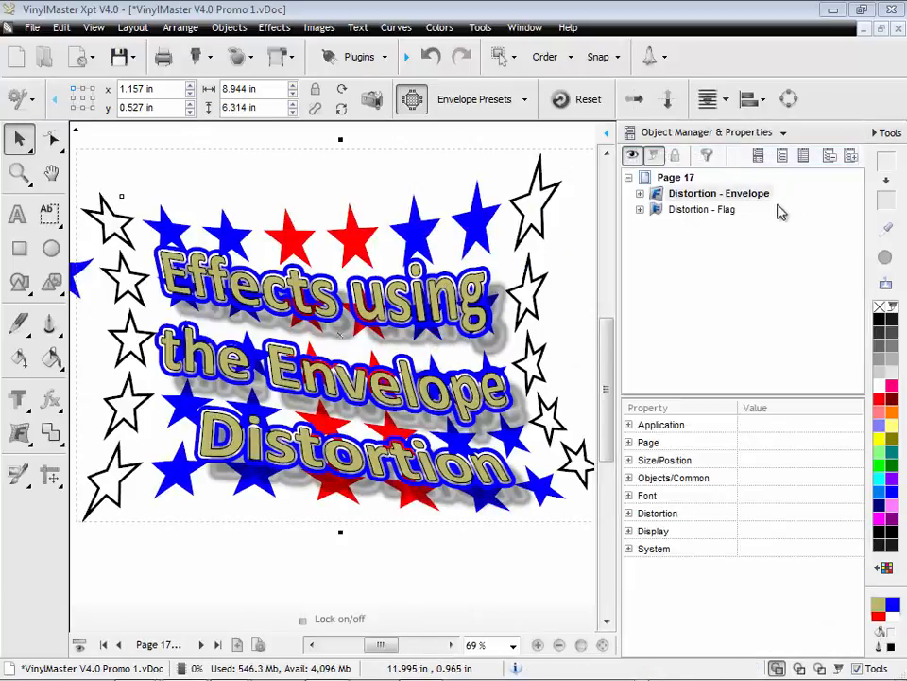
left_click(640, 194)
left_click_drag(854, 208, 856, 342)
left_click(651, 369)
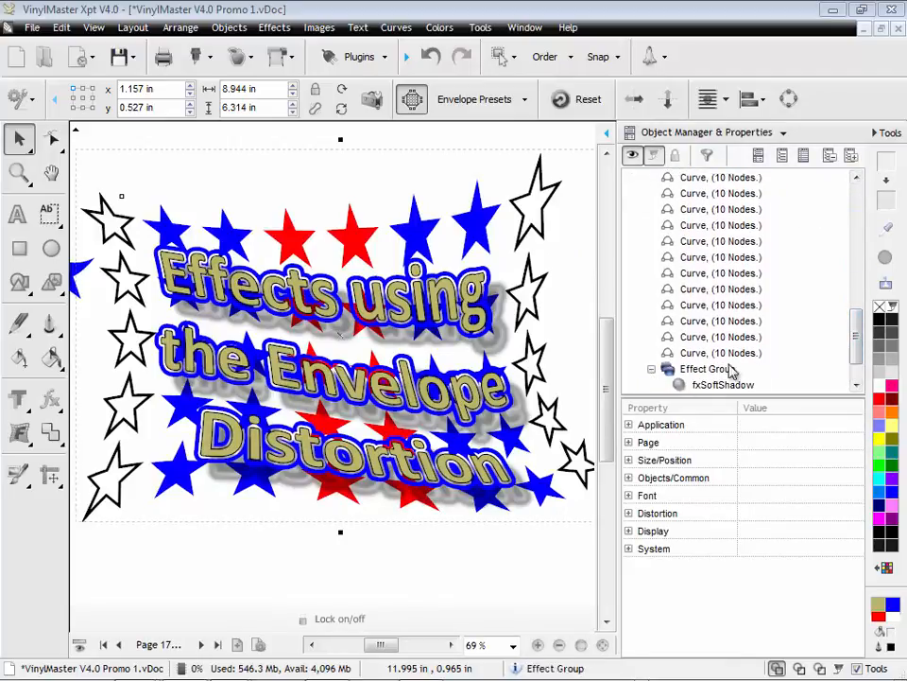
scroll(789, 376, "down", 1)
left_click(716, 353)
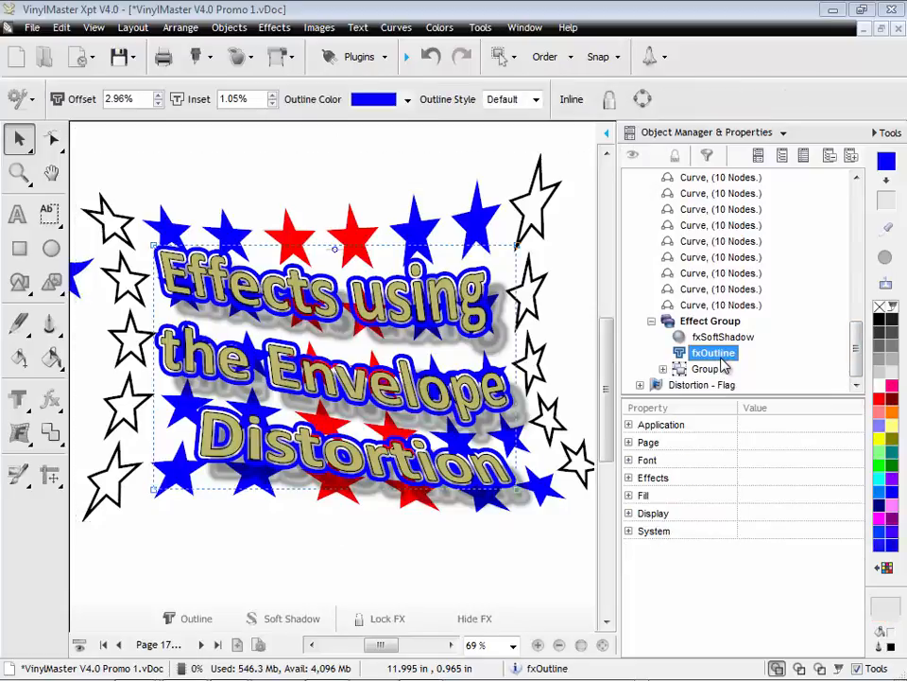
Set the text outline effect's offset to 3.96%, inset to 1.55% and colour to red, and deselect it
scroll(180, 98, "up", 1)
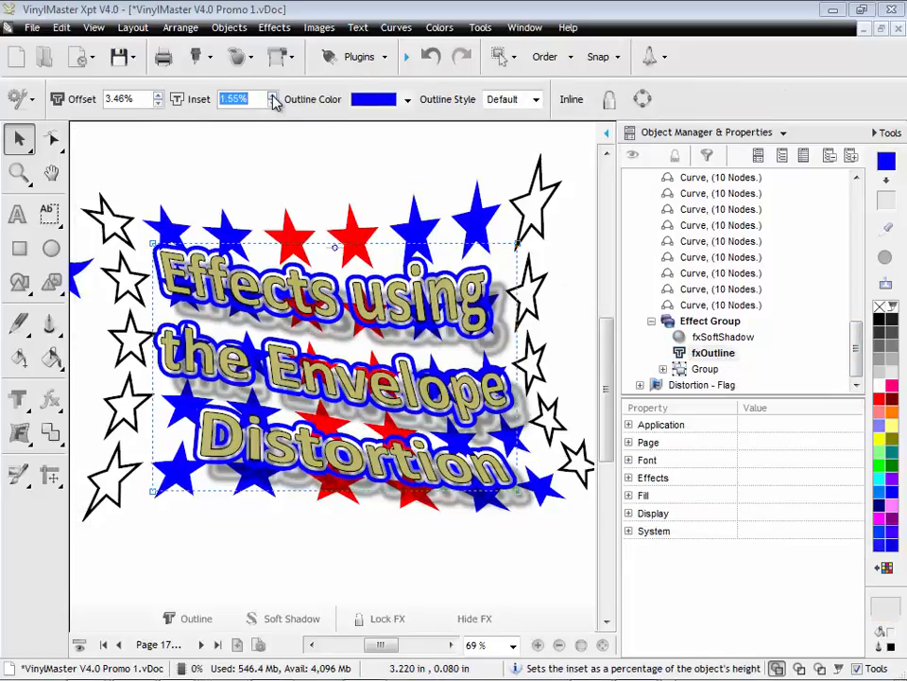
left_click(158, 95)
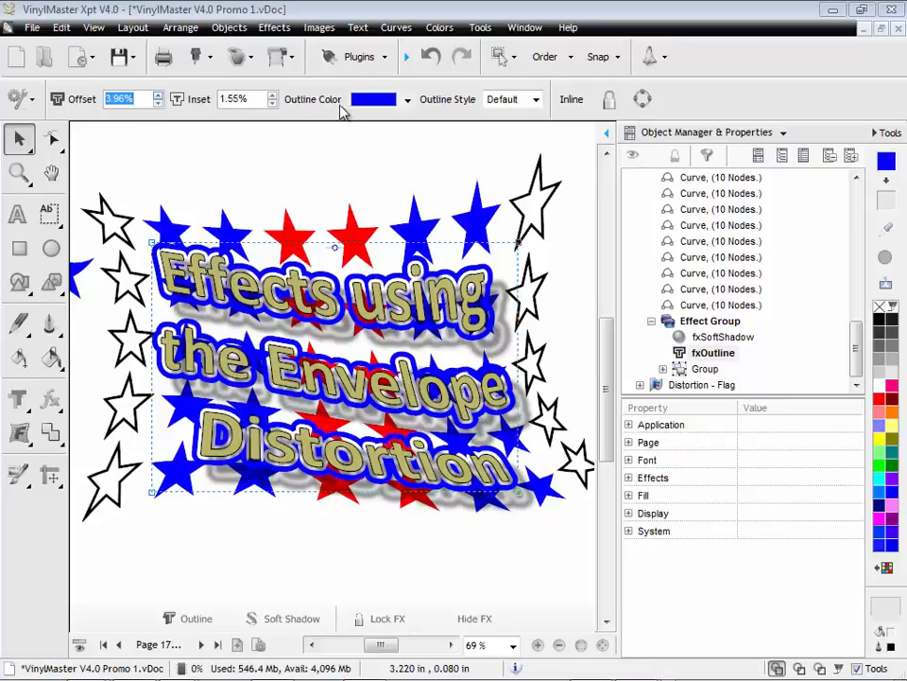
left_click(376, 100)
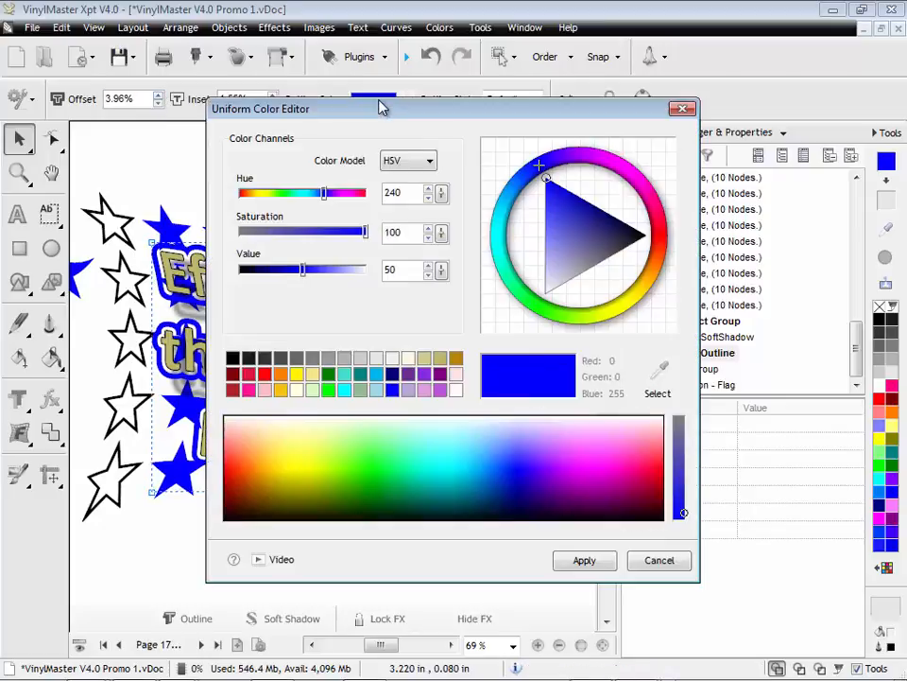
left_click(250, 374)
left_click(592, 566)
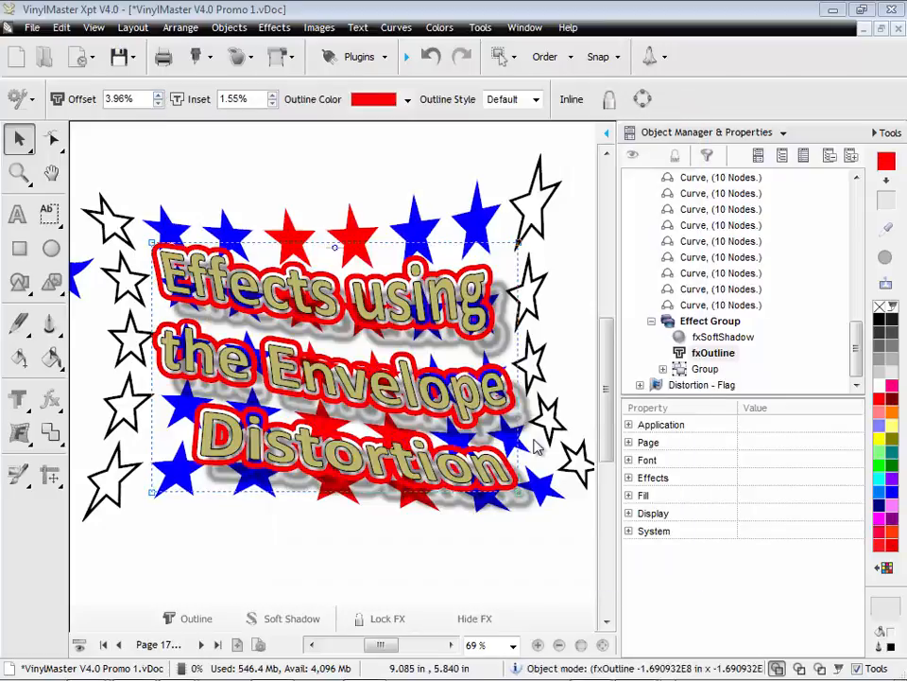
left_click(349, 175)
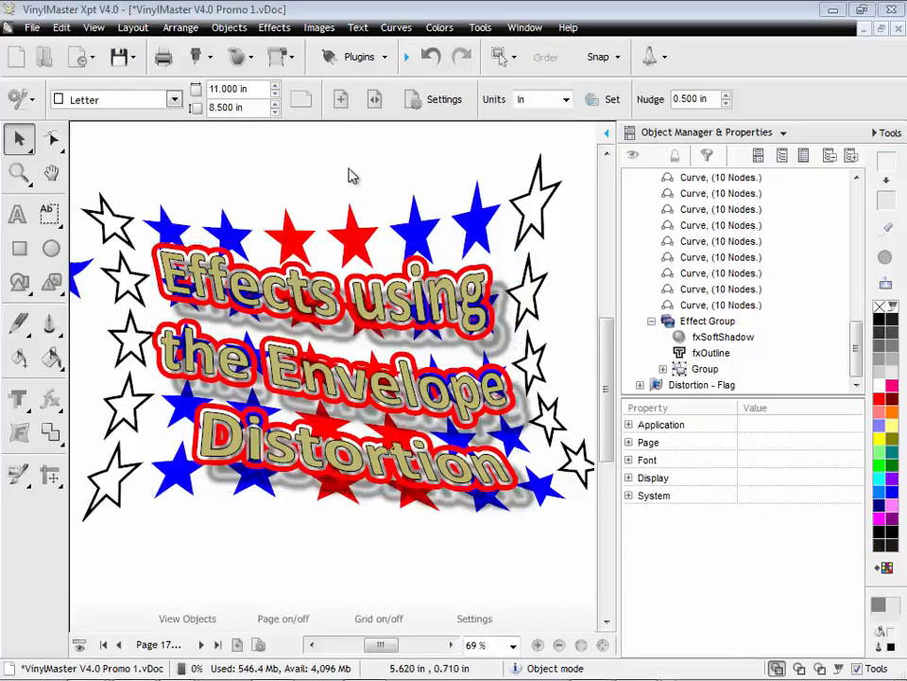
Collapse the Object Manager and open ribbons_02.vDoc from the recent document thumbnails
left_click(889, 135)
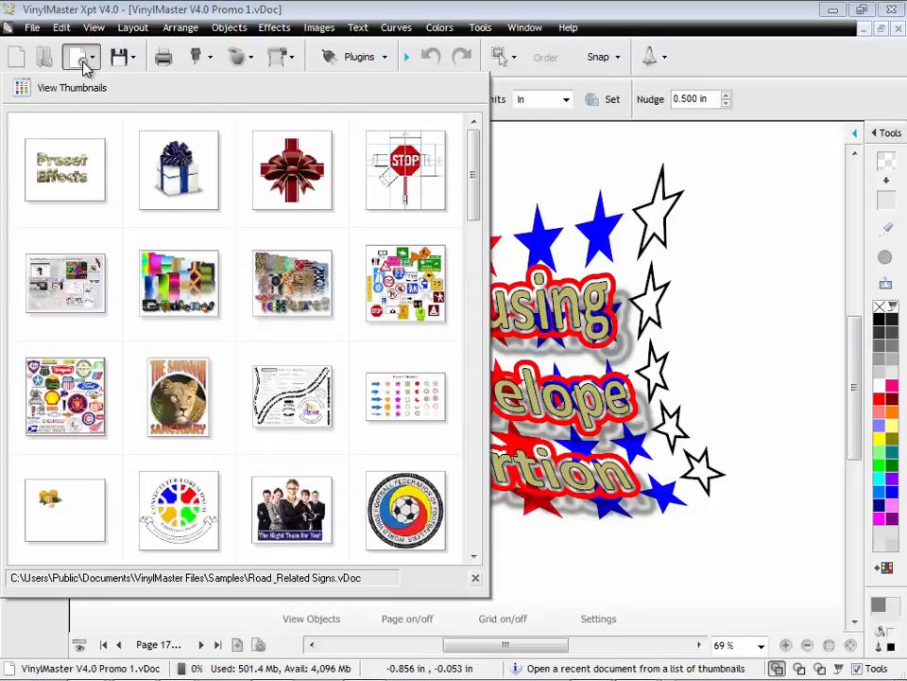
mouse_move(169, 162)
mouse_move(193, 275)
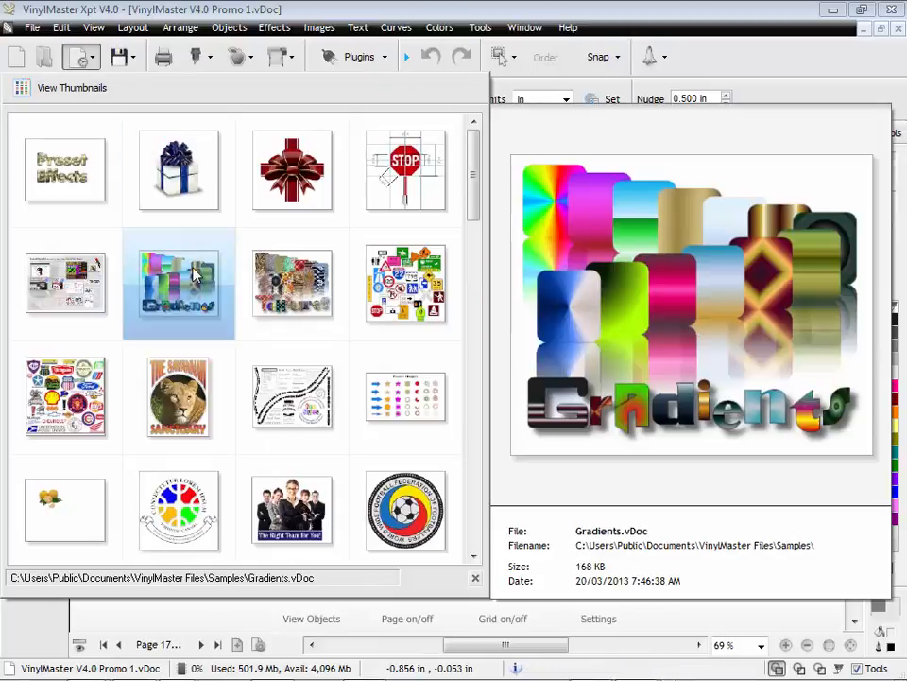
mouse_move(262, 278)
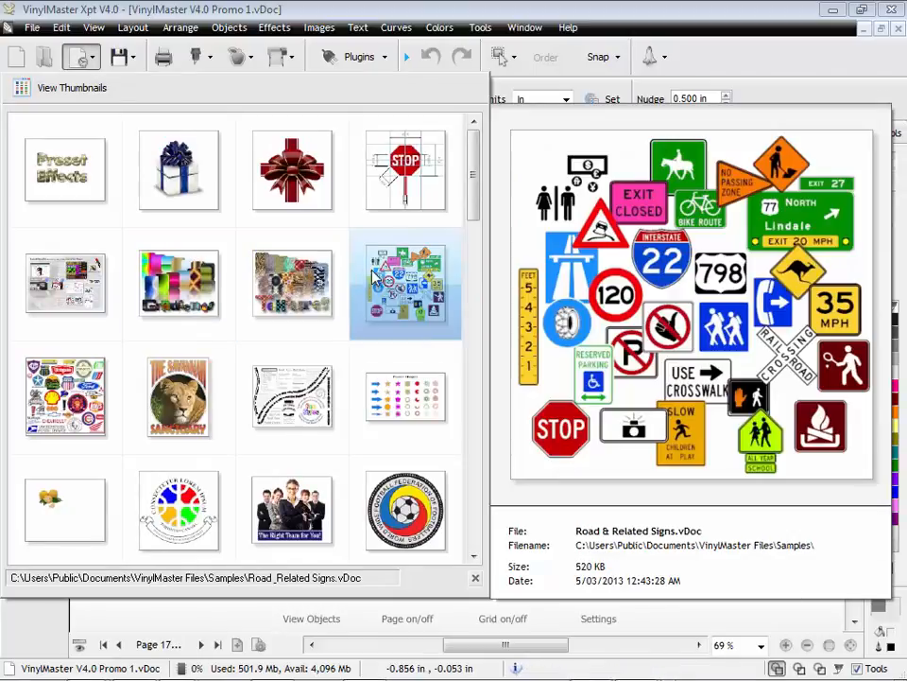
mouse_move(410, 206)
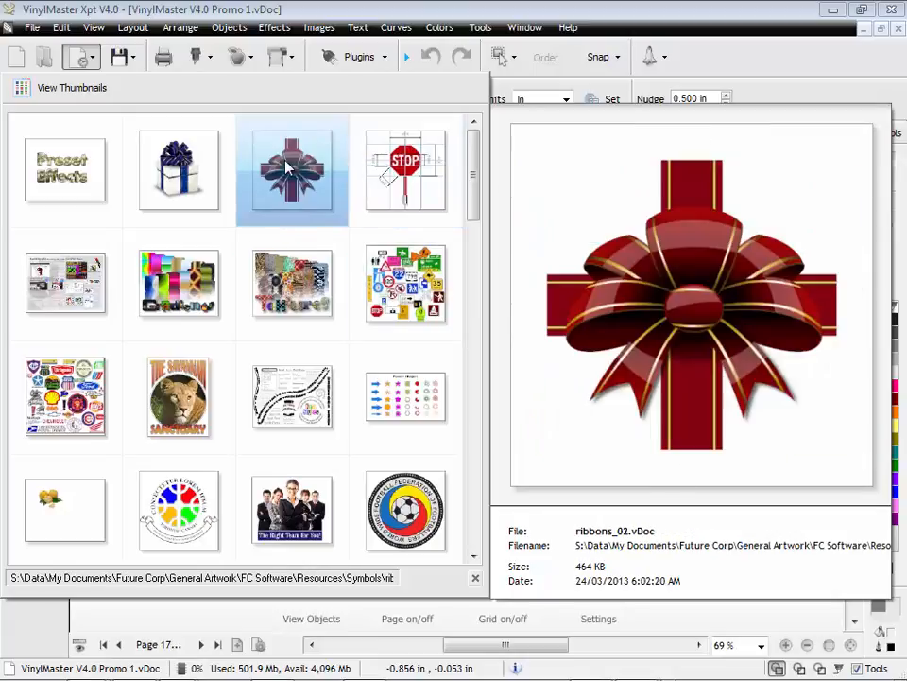
double_click(289, 167)
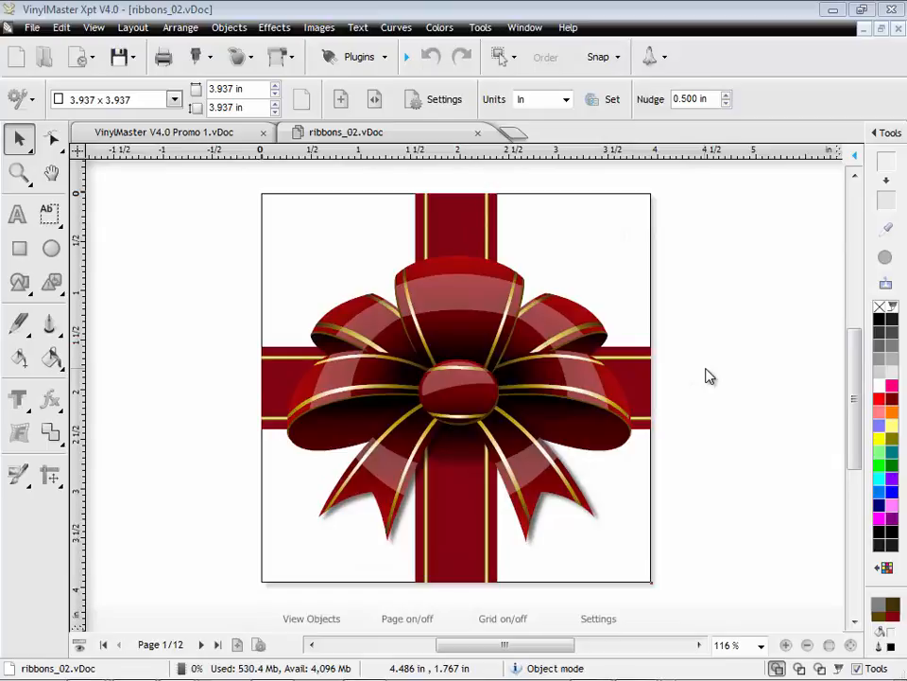
Show the page thumbnails and view the differently coloured ribbon designs on pages 2 to 6
left_click(854, 155)
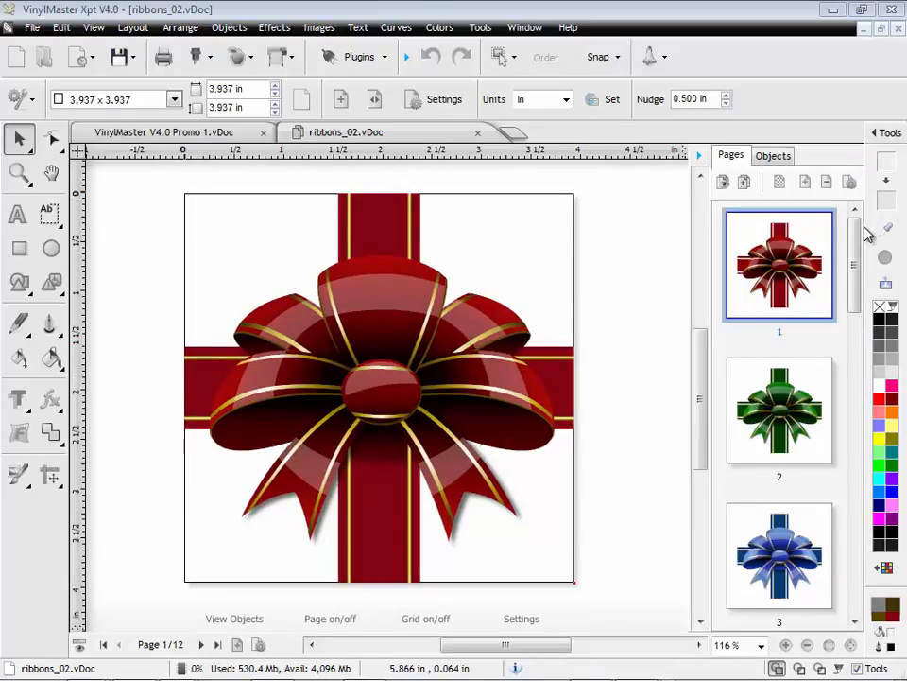
left_click(818, 388)
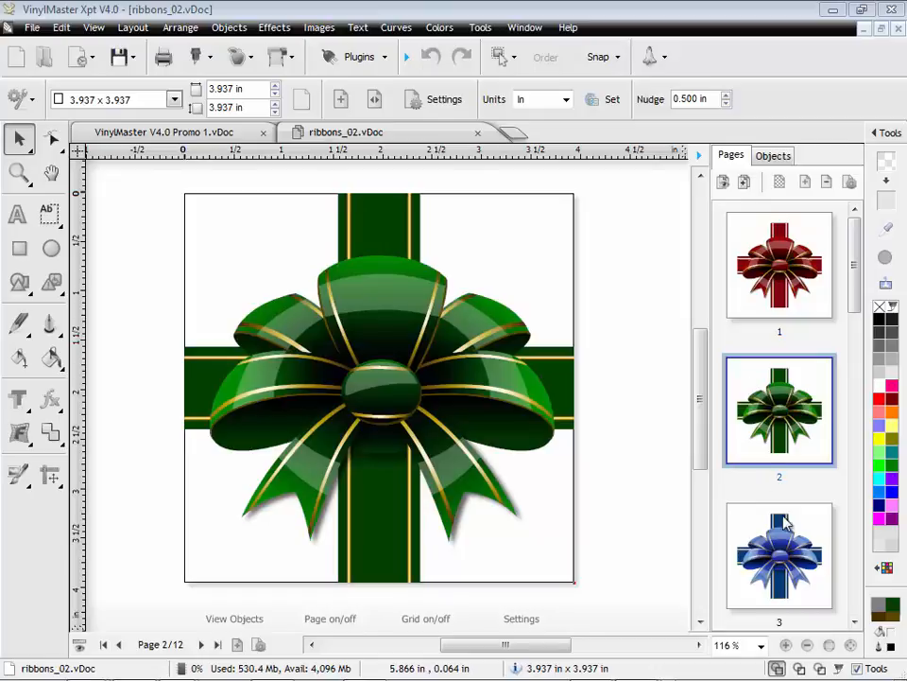
left_click(784, 523)
left_click_drag(855, 310, 855, 395)
left_click(792, 339)
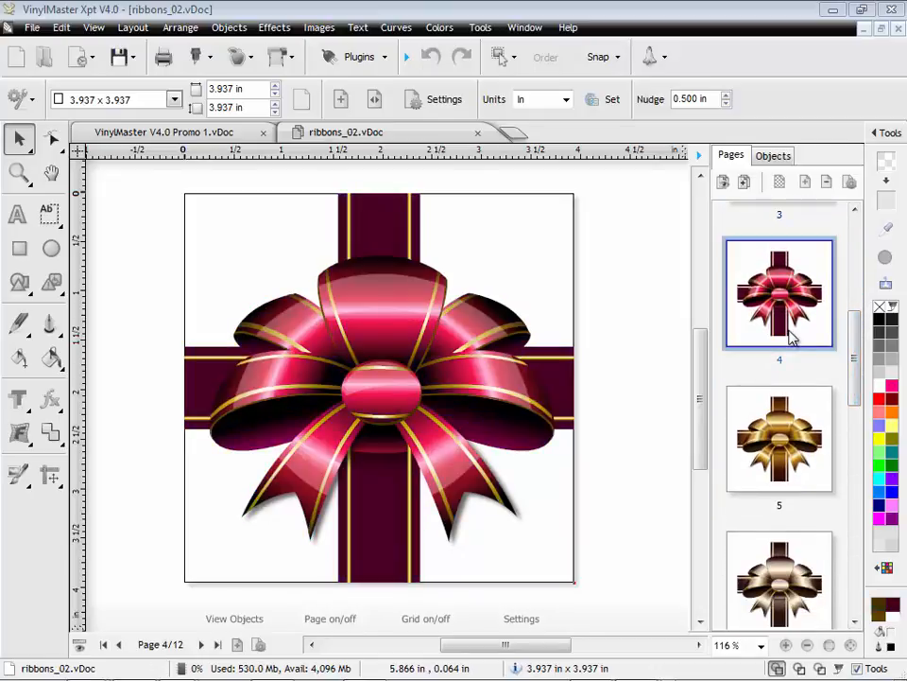
left_click(804, 435)
left_click(801, 561)
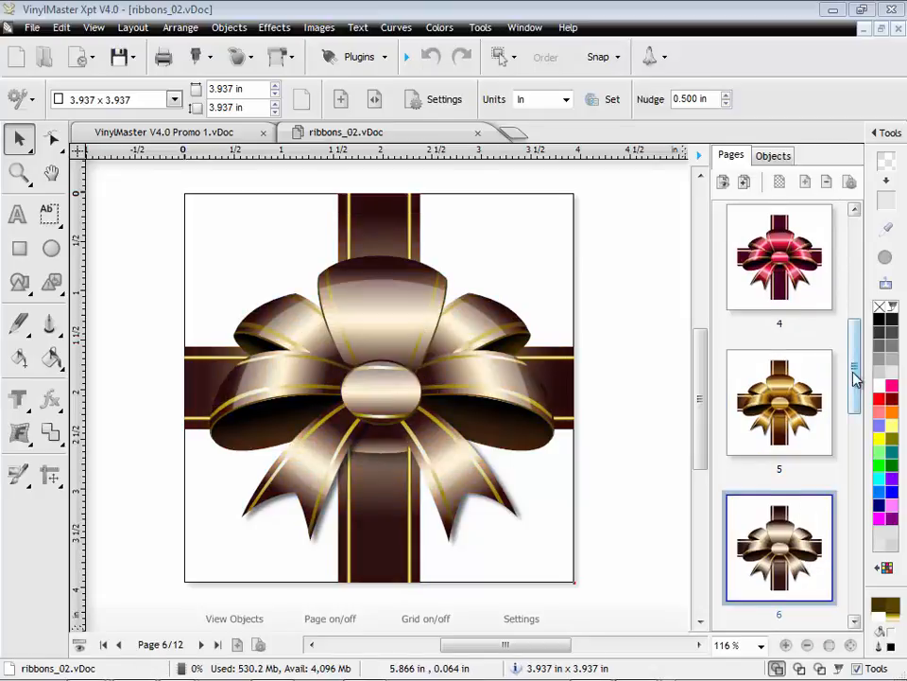
View the diagonal ribbon designs on pages 7, 8 and 9, and return to page 1
left_click_drag(852, 371, 859, 465)
left_click(802, 293)
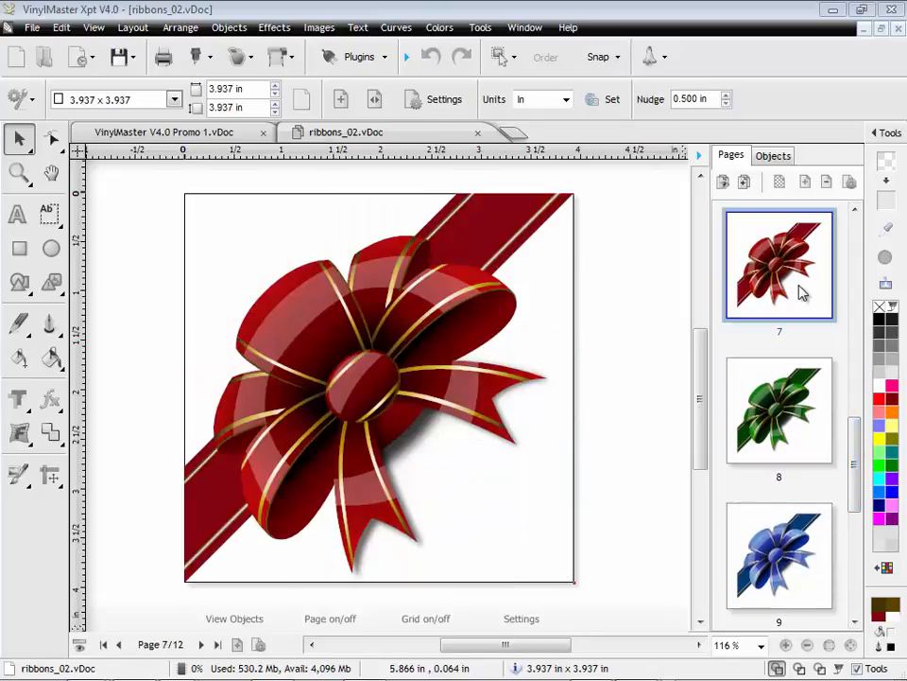
left_click(794, 406)
left_click(793, 548)
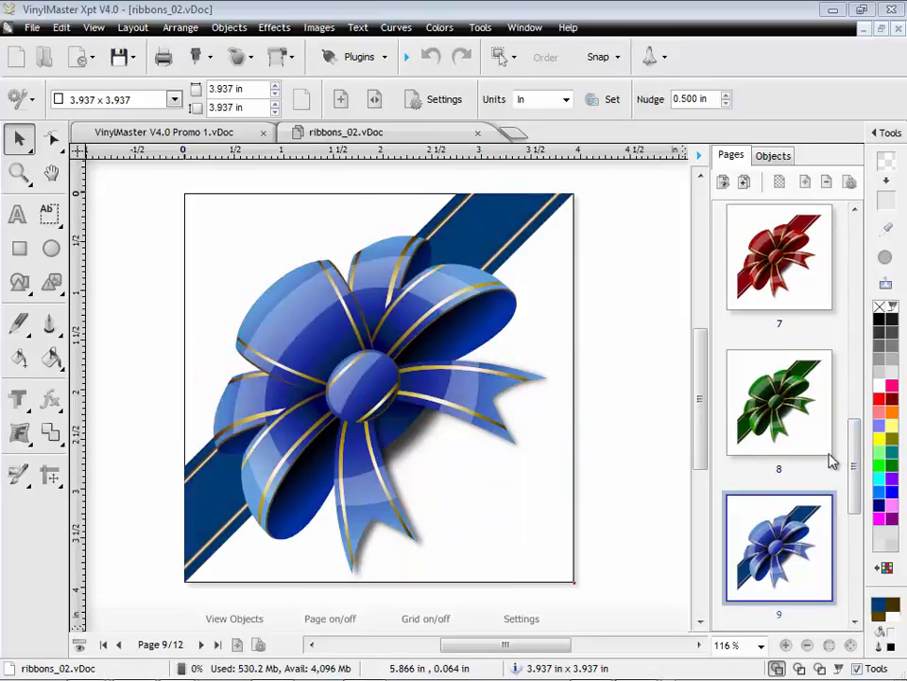
left_click_drag(857, 466, 875, 232)
left_click(826, 249)
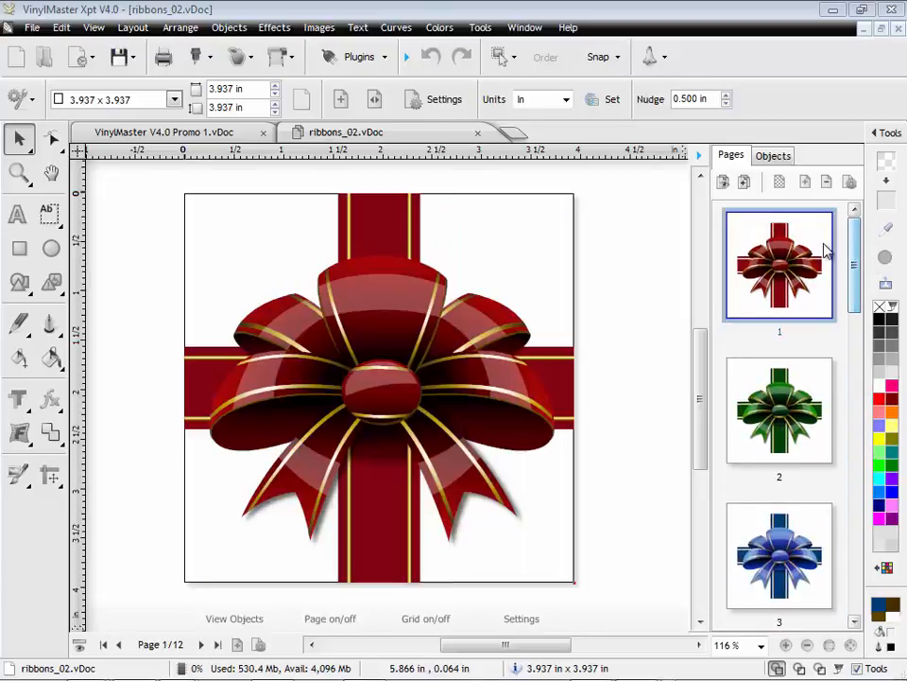
Show the document's object list and select the bow's top centre loop and upper-left loop to inspect their individual curves
left_click(770, 157)
left_click(402, 268)
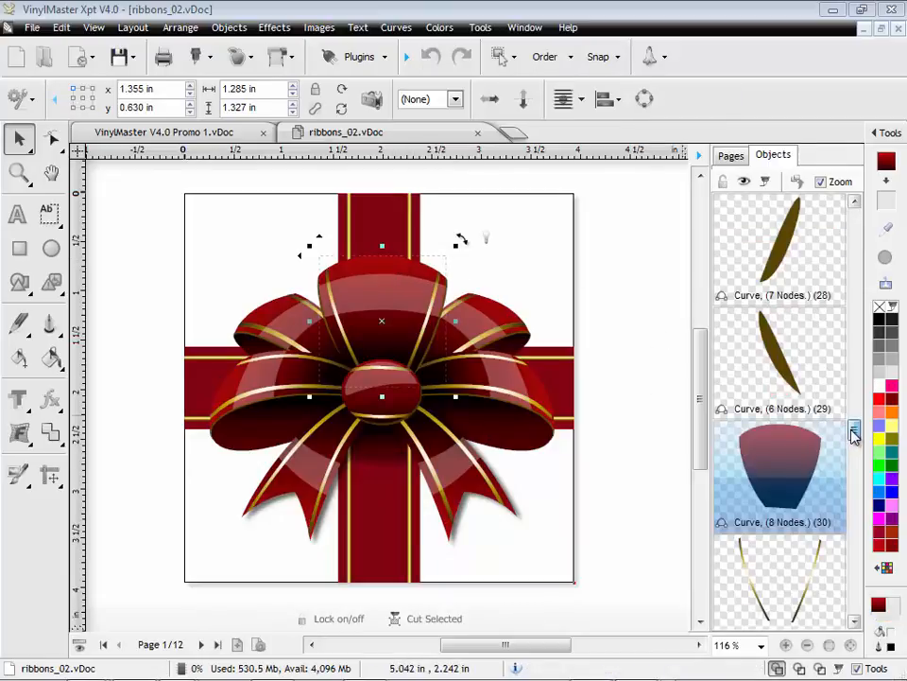
left_click_drag(854, 429, 856, 440)
left_click(250, 317)
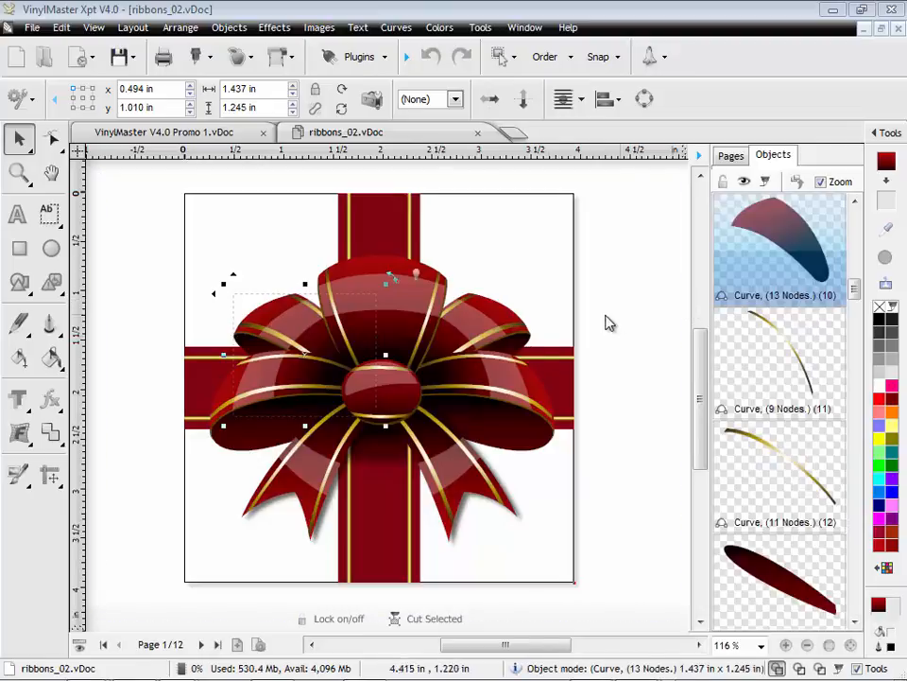
Move the bow's upper-left loop curve to the page's upper right, undo the move and deselect
left_click_drag(294, 361, 502, 272)
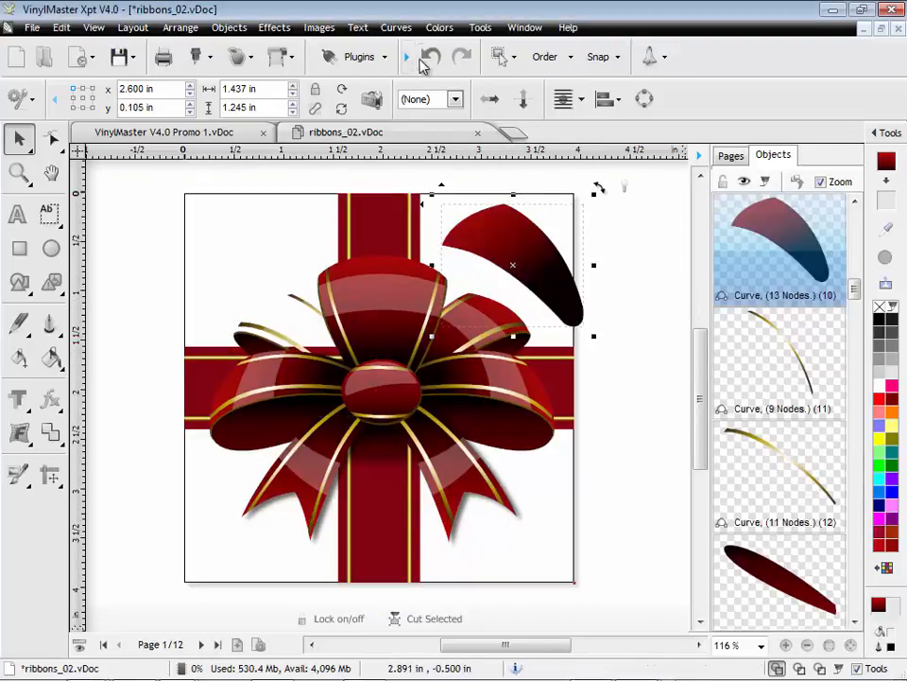
left_click(429, 57)
left_click(608, 283)
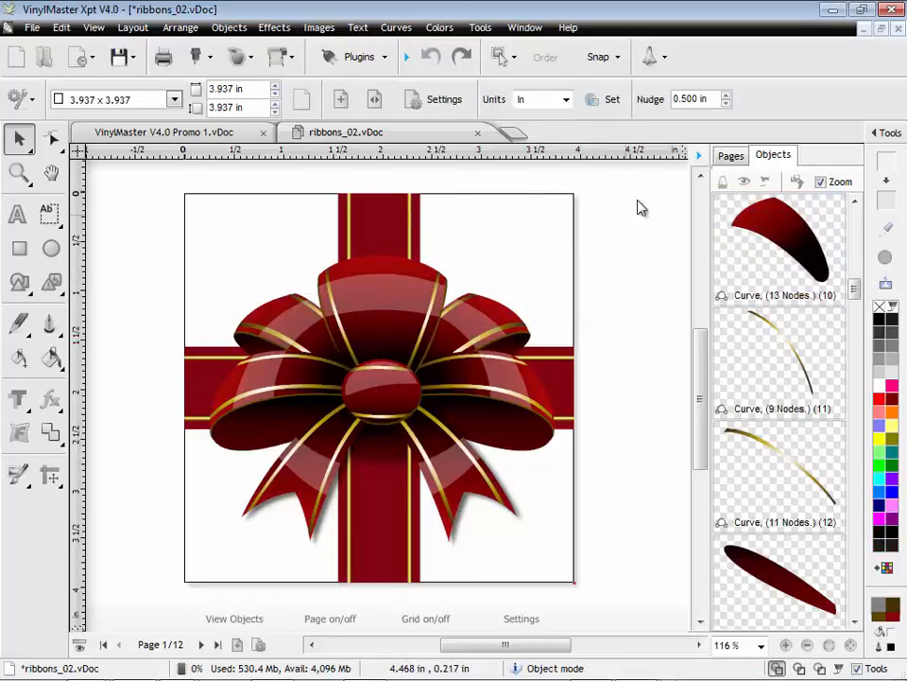
Collapse the page and object list and open Symbol_Boxes_03.vDoc from the recent document thumbnails
left_click(728, 157)
left_click(700, 156)
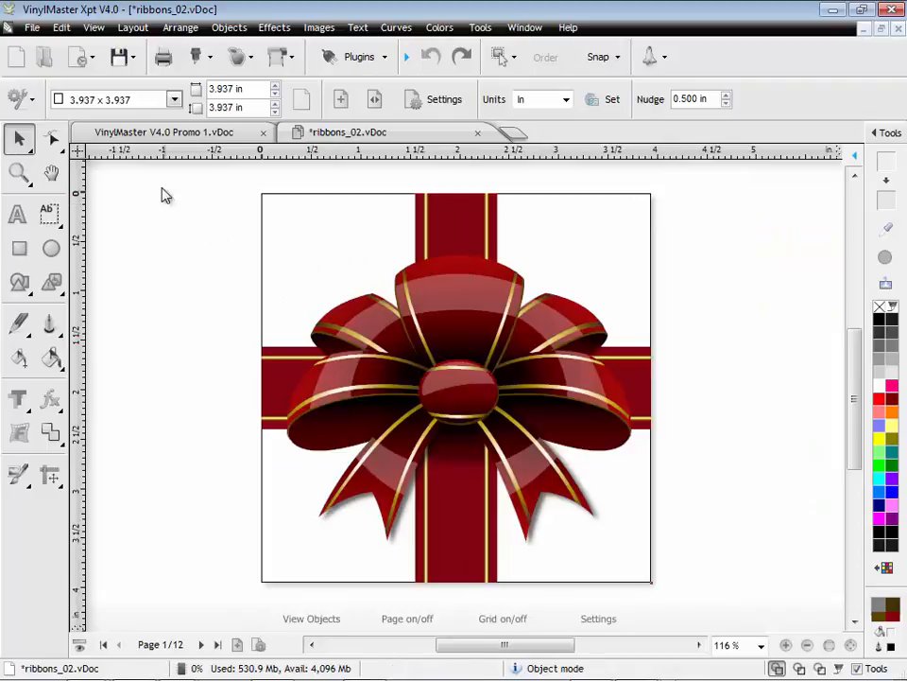
left_click(94, 62)
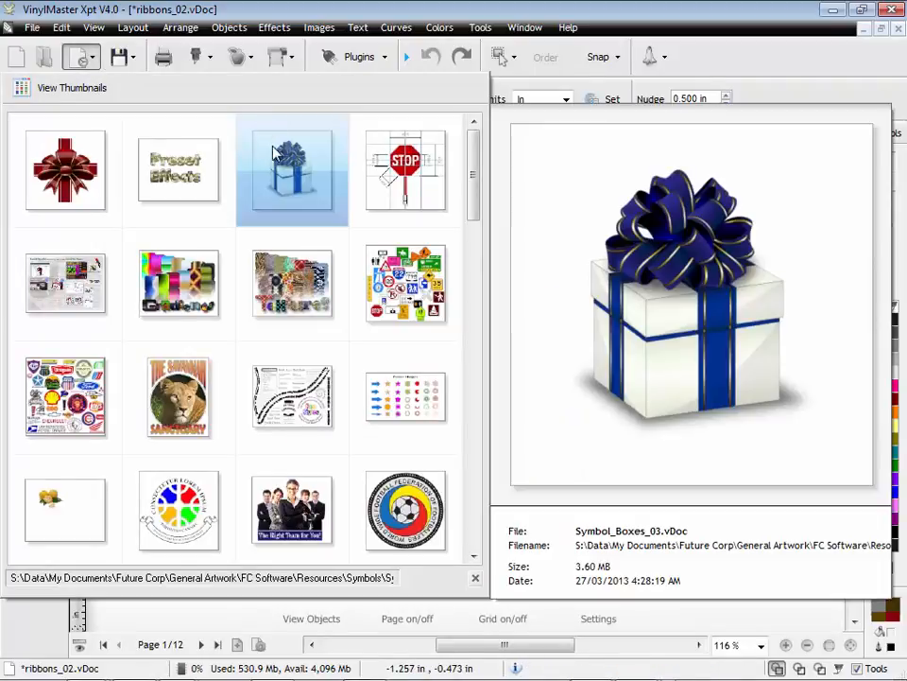
left_click(292, 170)
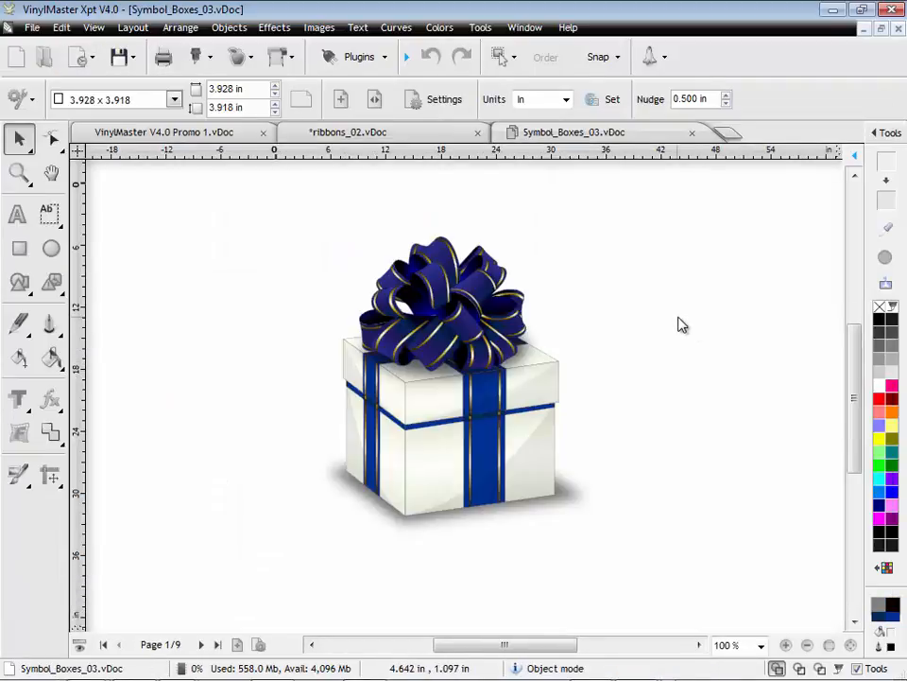
View the gift box designs on pages 2 to 5, switching page 5 to wireframe display and back to full colour
scroll(679, 318, "up", 2)
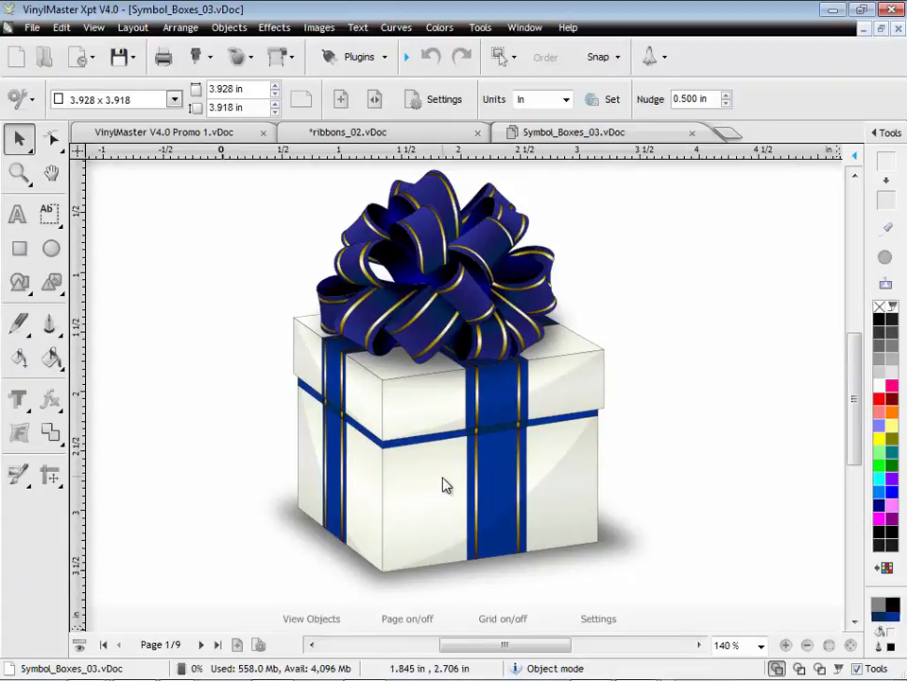
left_click(200, 644)
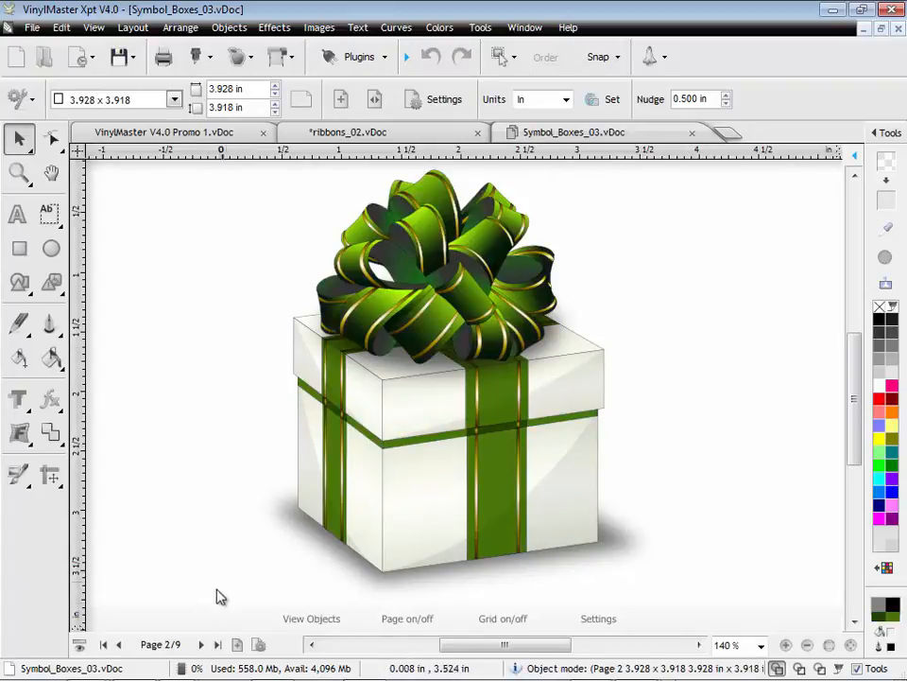
left_click(200, 644)
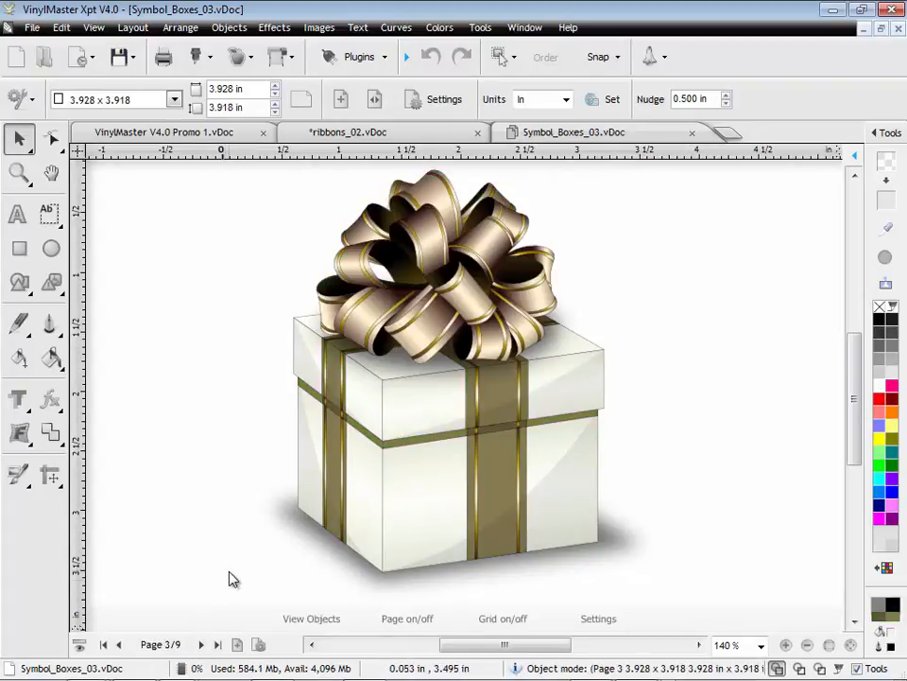
left_click(202, 644)
left_click(205, 643)
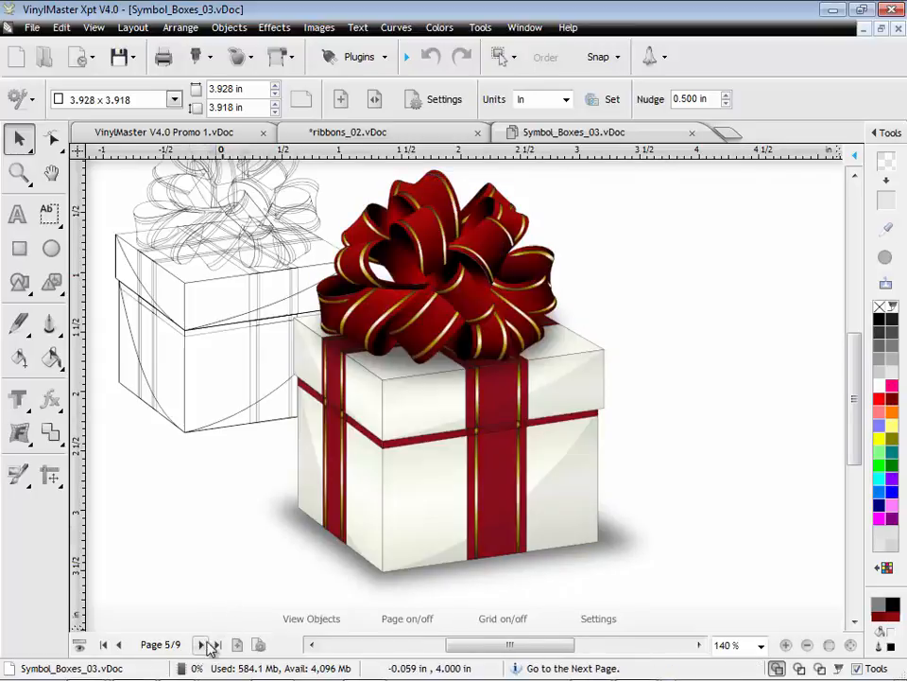
left_click(798, 668)
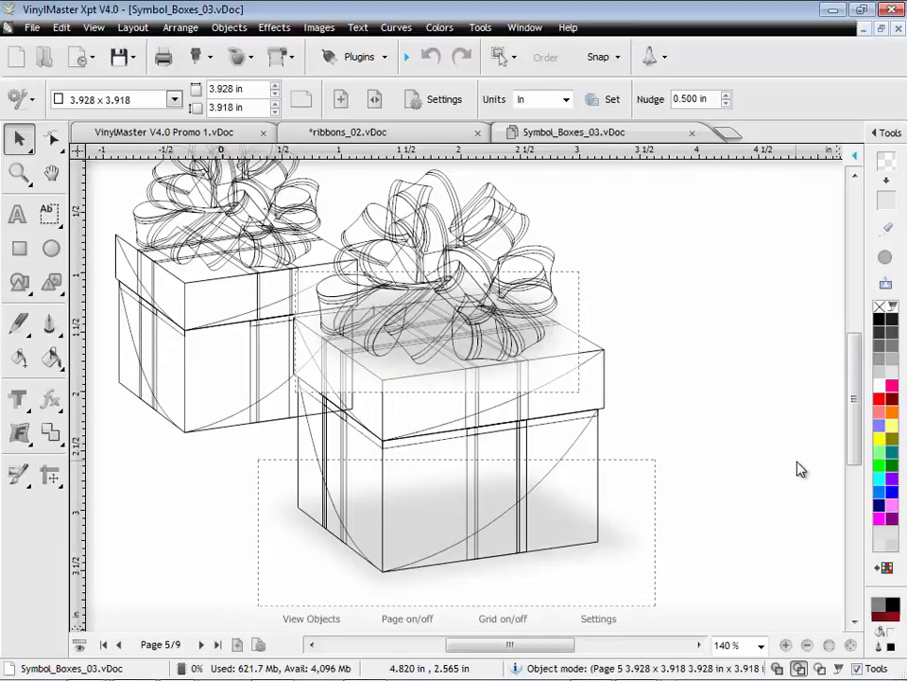
left_click(777, 667)
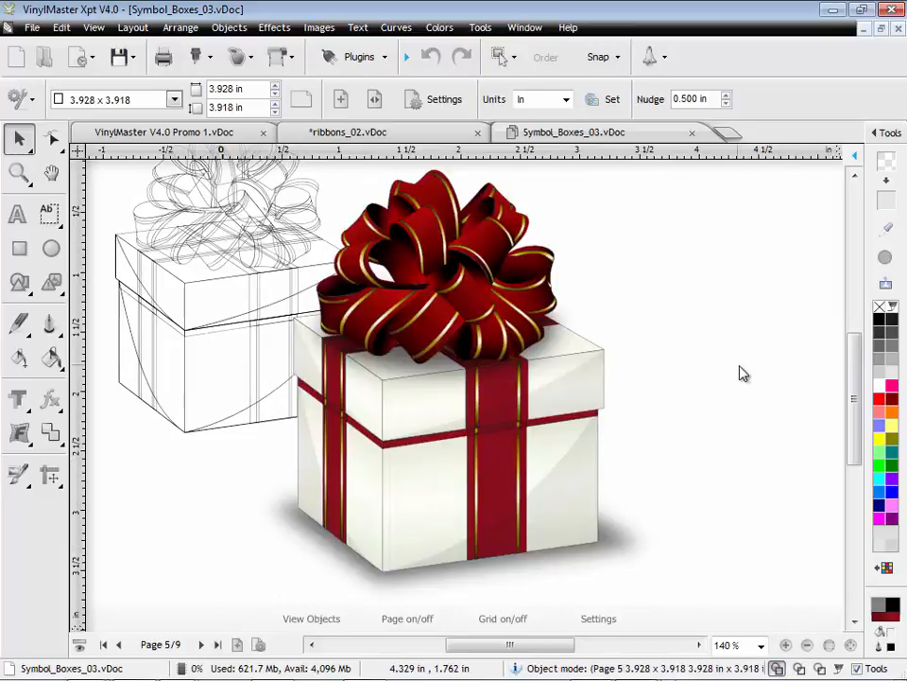
Return to VinylMaster V4.0 Promo 1.vDoc and show the whole of page 18 with the burger image
left_click(434, 133)
left_click(173, 135)
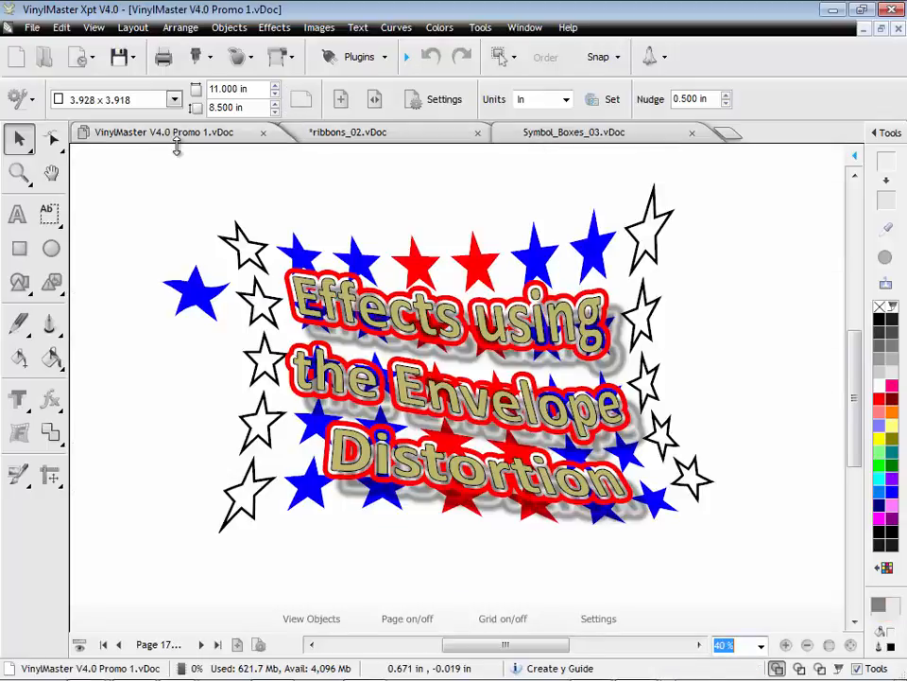
left_click(200, 644)
left_click(80, 644)
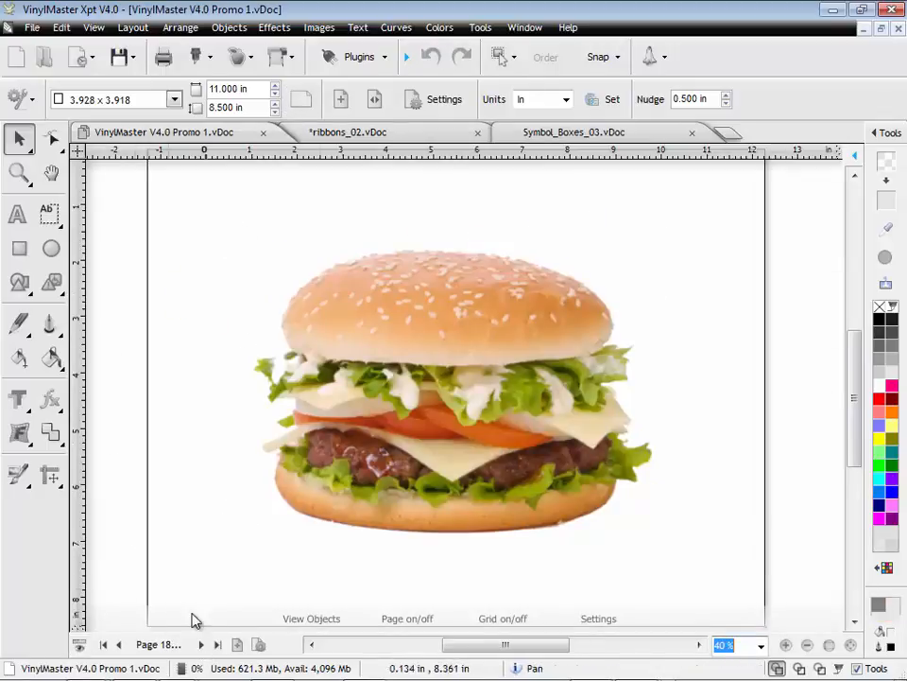
left_click(829, 643)
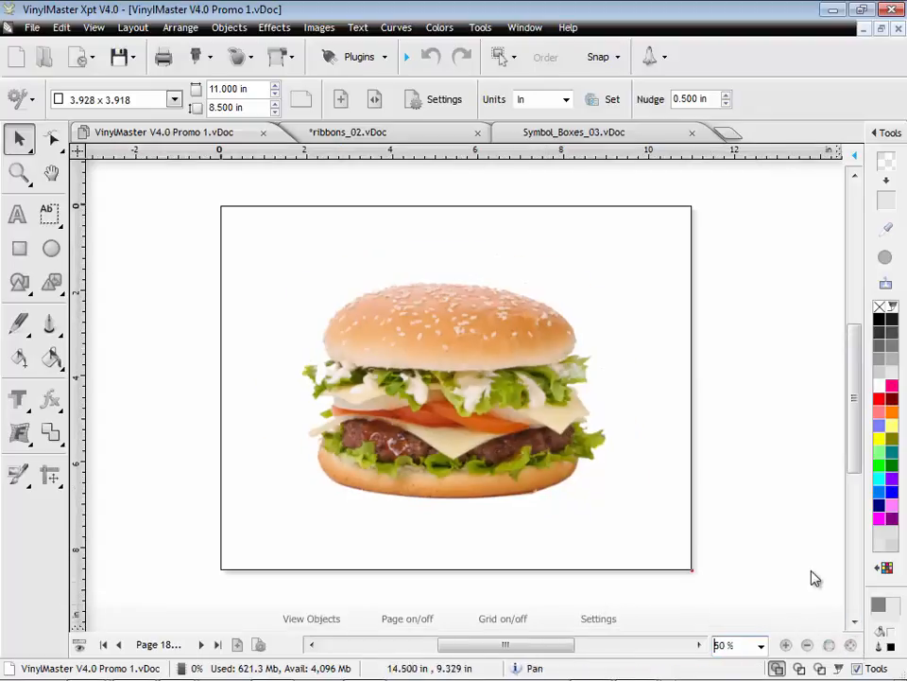
Select the burger image, show the Bitmap and Image Tools and open the image in the Image Editor
left_click(567, 482)
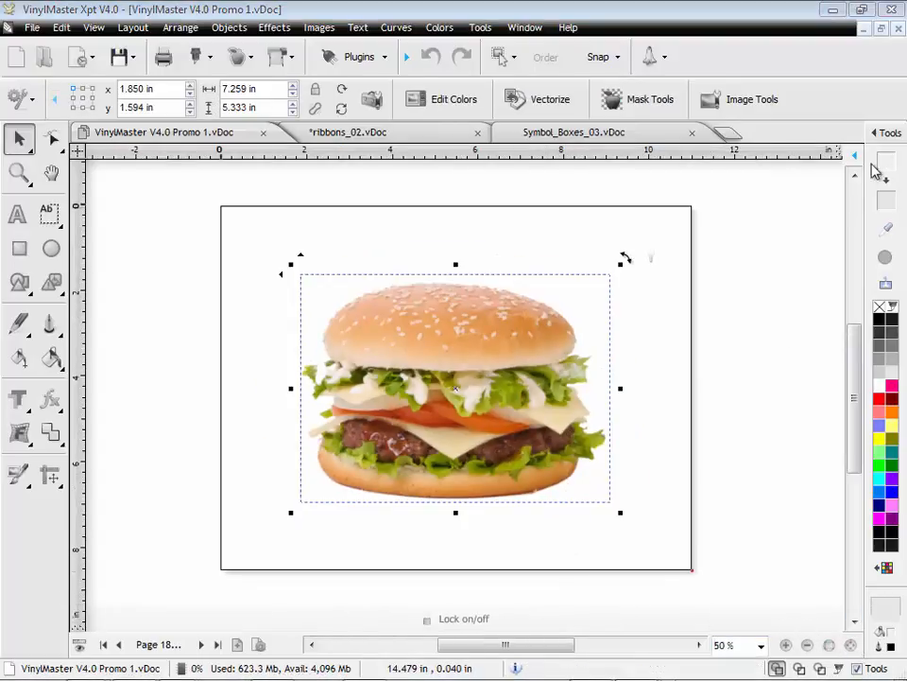
left_click(888, 134)
left_click(754, 133)
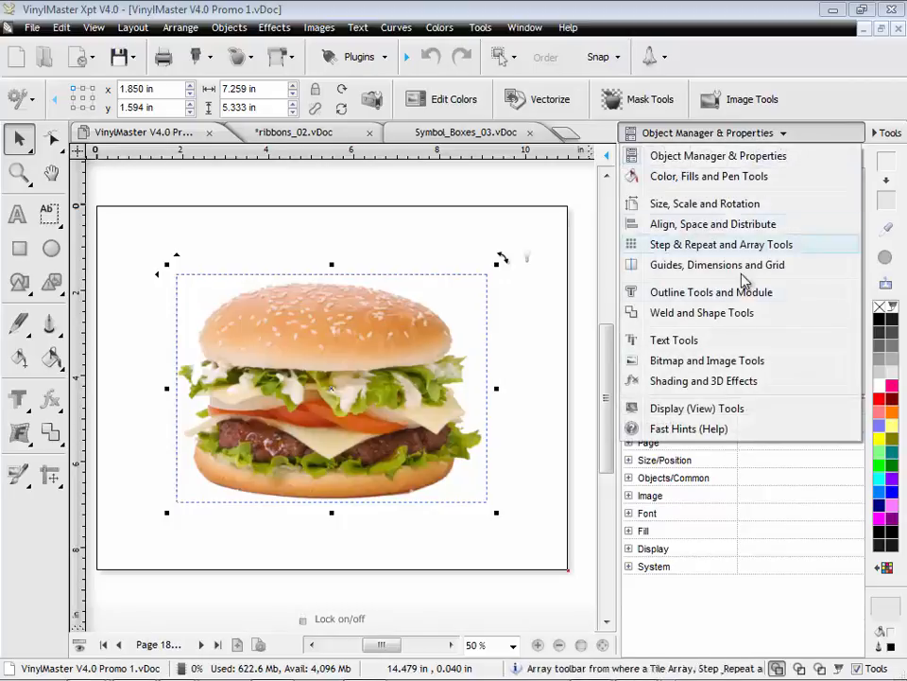
left_click(744, 358)
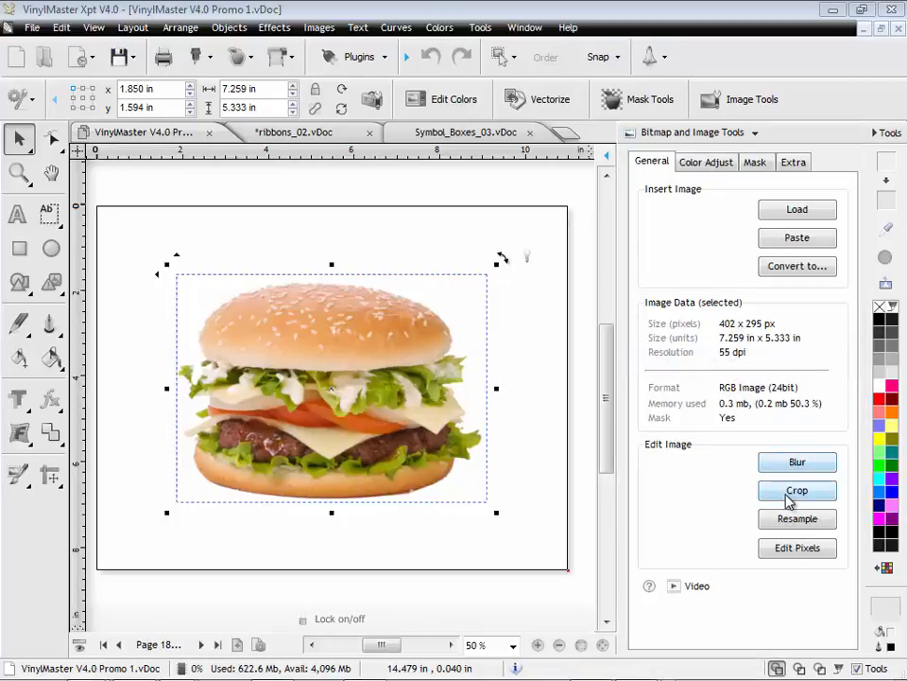
left_click(709, 163)
left_click(799, 418)
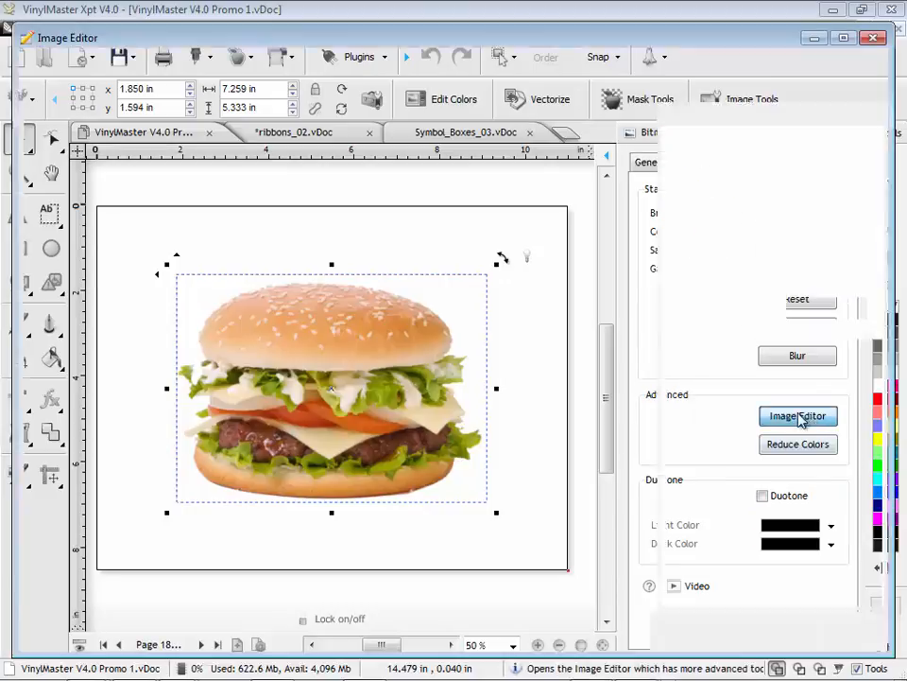
Lower the burger image's saturation to about -14.89% and reduce its gamma slightly, and reset the image adjustments
mouse_move(742, 206)
left_mouse_down()
mouse_move(750, 206)
mouse_move(731, 206)
left_mouse_up()
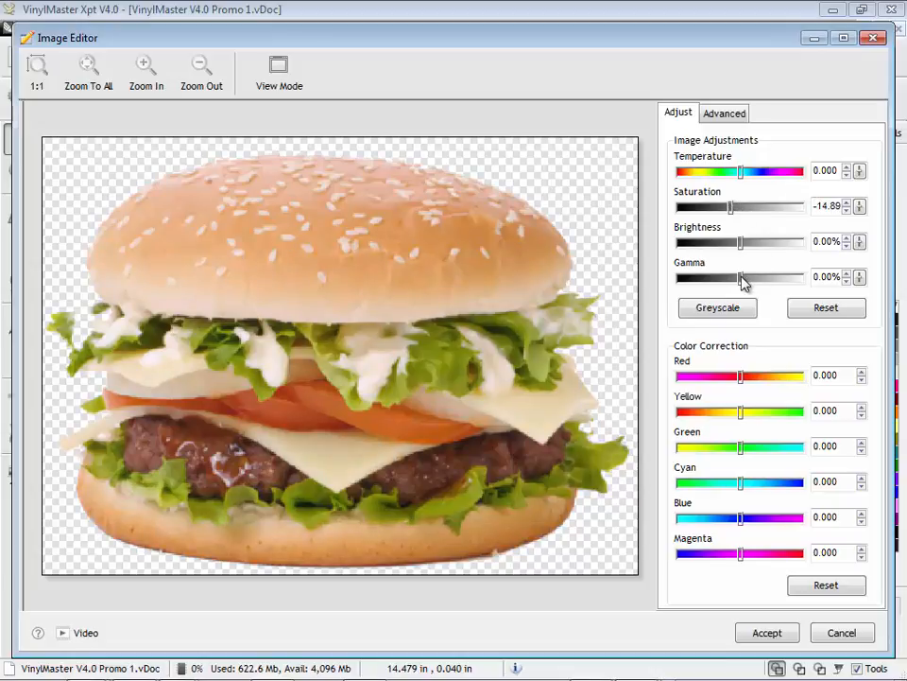
left_click_drag(744, 278, 735, 281)
left_click(806, 306)
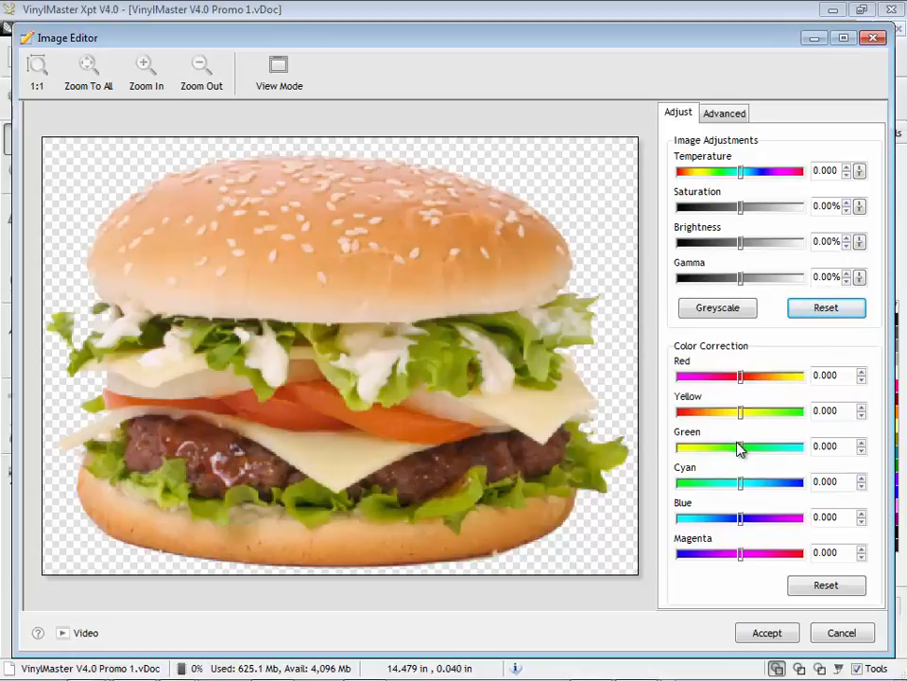
Set the green colour correction to 1.000 and the red to -0.220, and reset the colour corrections
left_click_drag(770, 454, 819, 450)
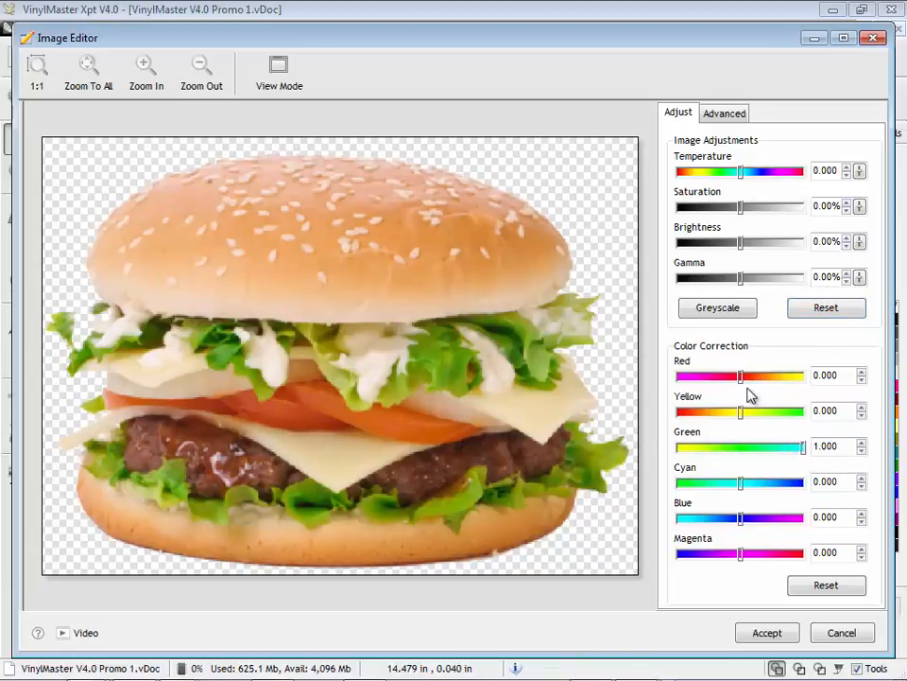
left_click_drag(729, 378, 727, 378)
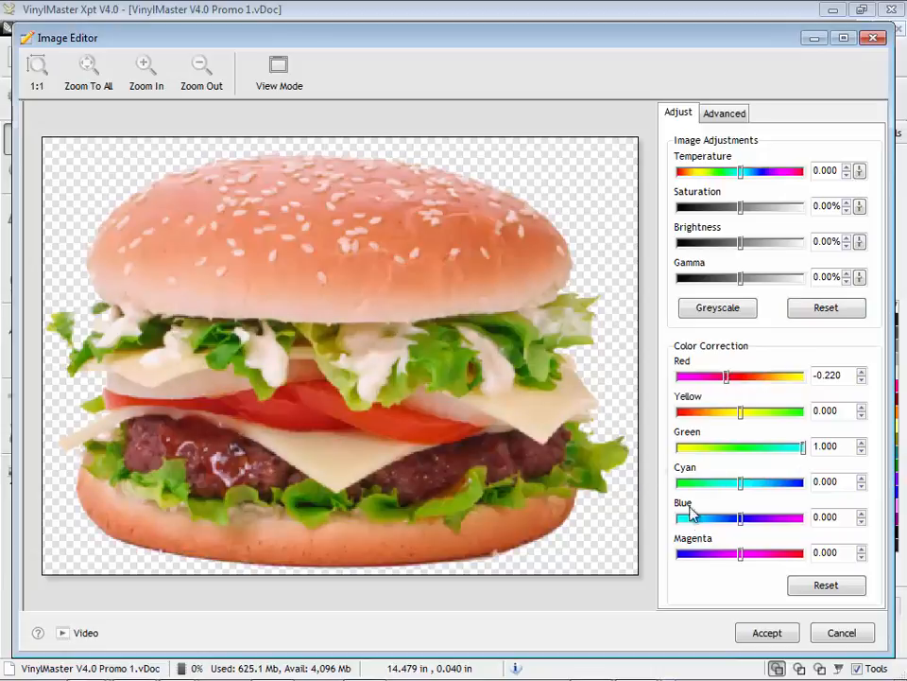
left_click(809, 585)
Apply a Gaussian Blur with a 2.00 pixel kernel radius to the image's red, green and blue channels
left_click(728, 114)
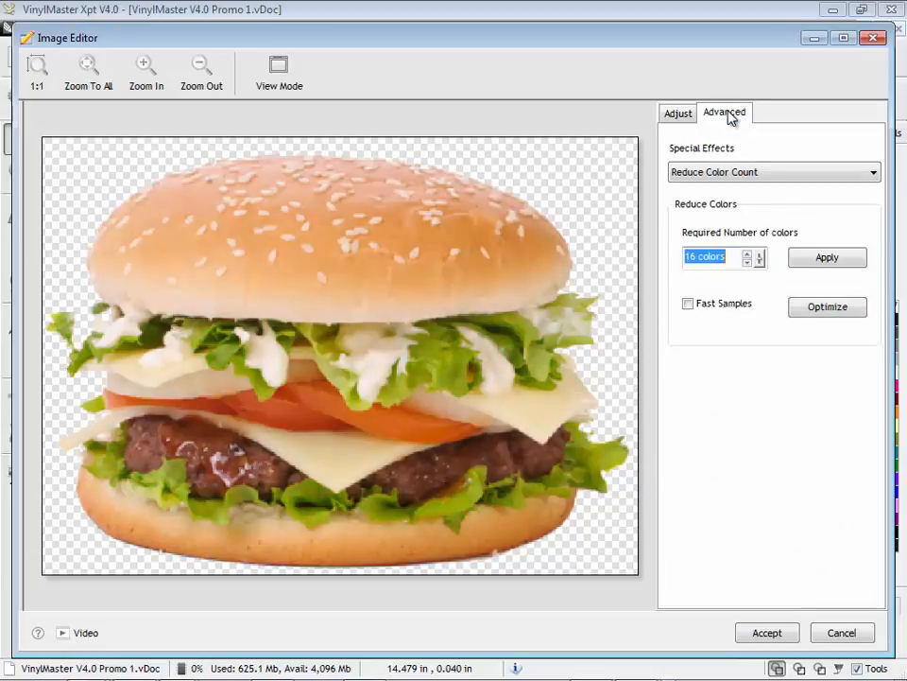
left_click(723, 174)
left_click(723, 191)
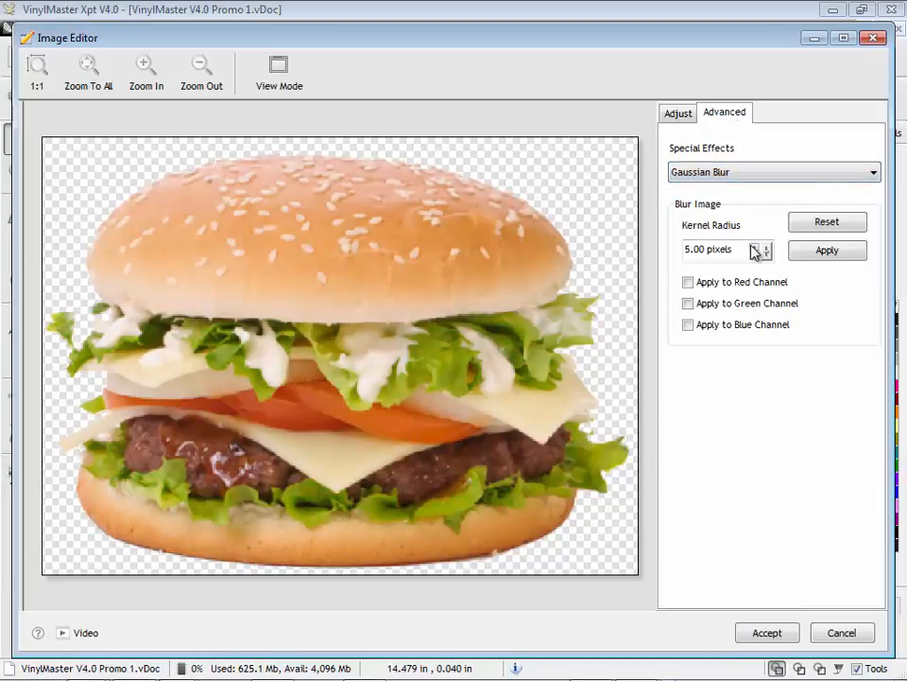
left_click(756, 256)
left_click(688, 283)
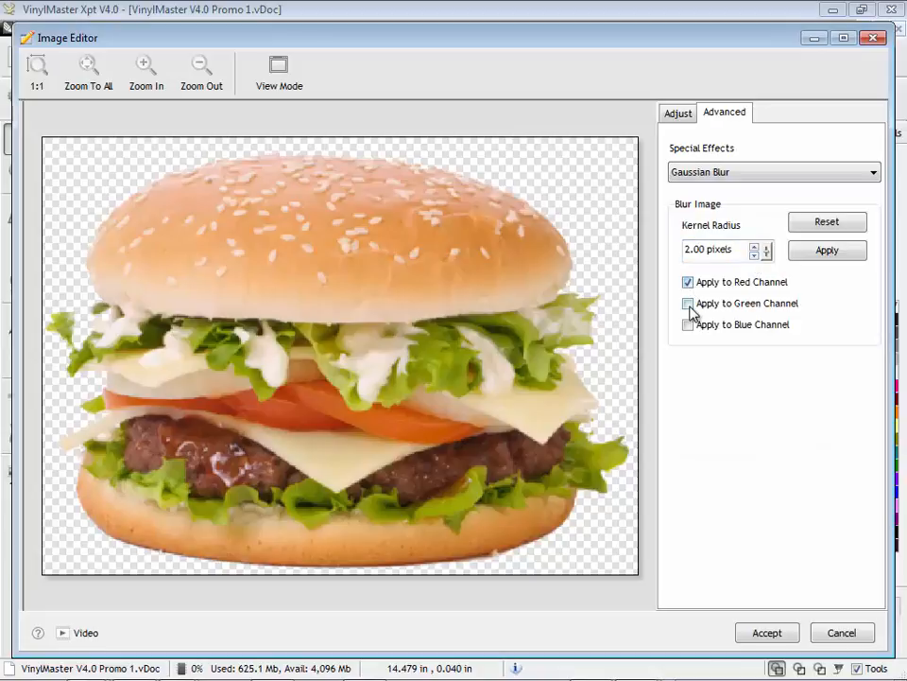
left_click(825, 252)
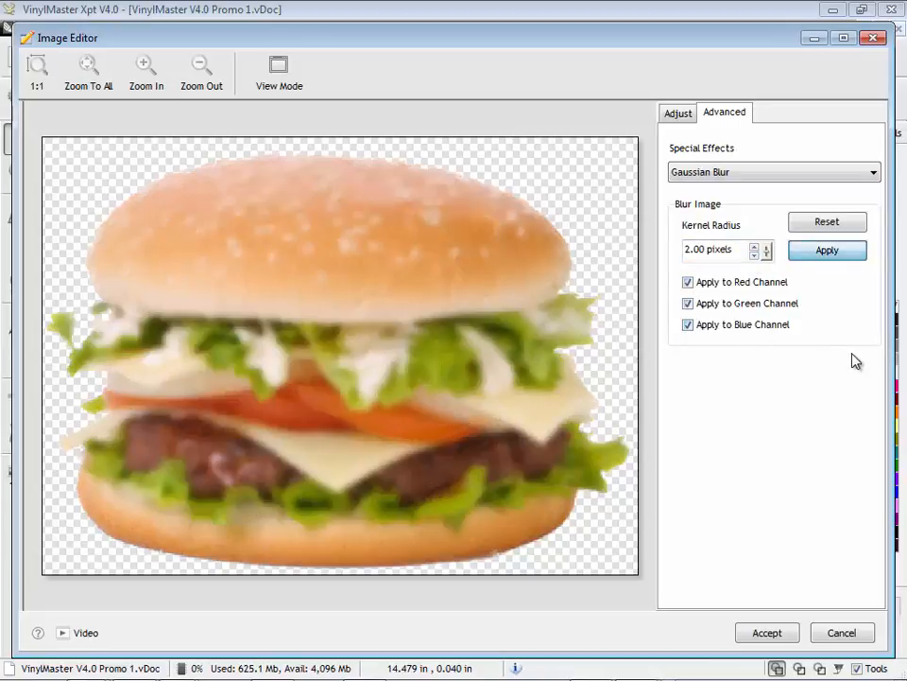
Apply the Fish Eye special effect to the burger image at strength 10
left_click(753, 176)
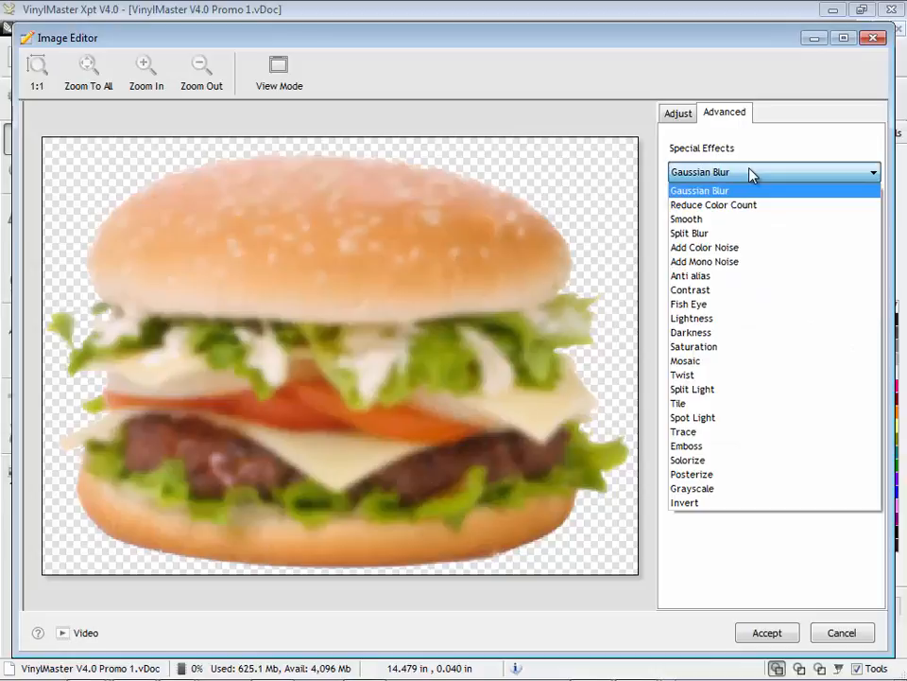
left_click(723, 304)
left_click_drag(707, 244, 713, 245)
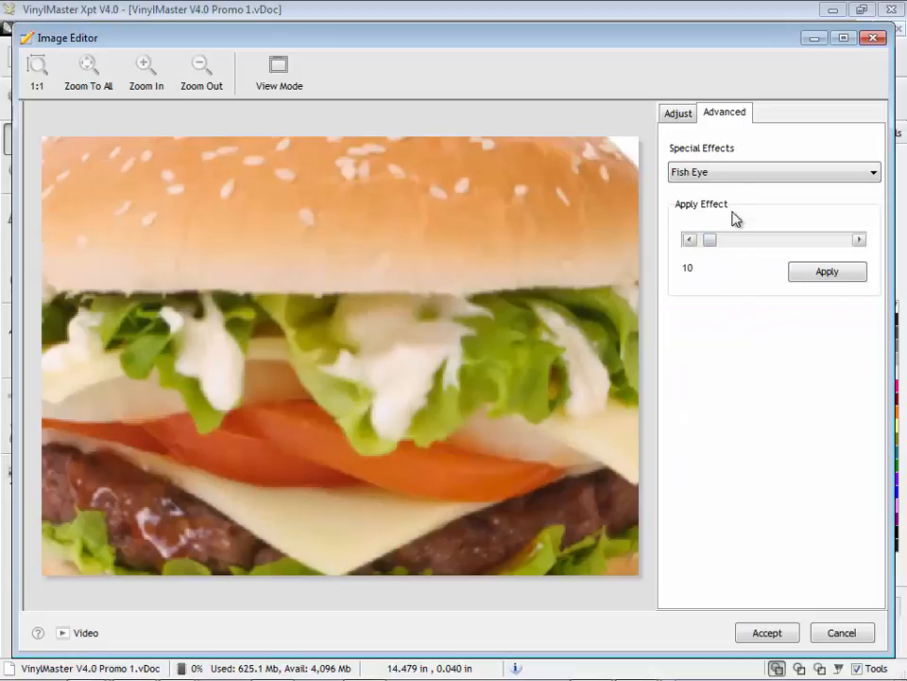
Apply the Mosaic special effect to the burger image at strength 11
left_click(736, 173)
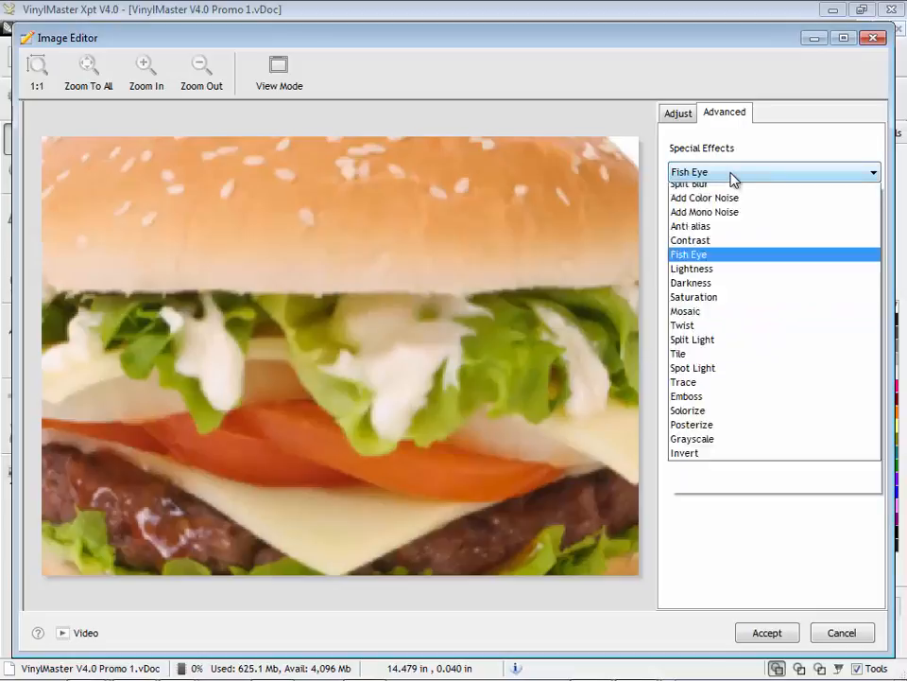
left_click(712, 361)
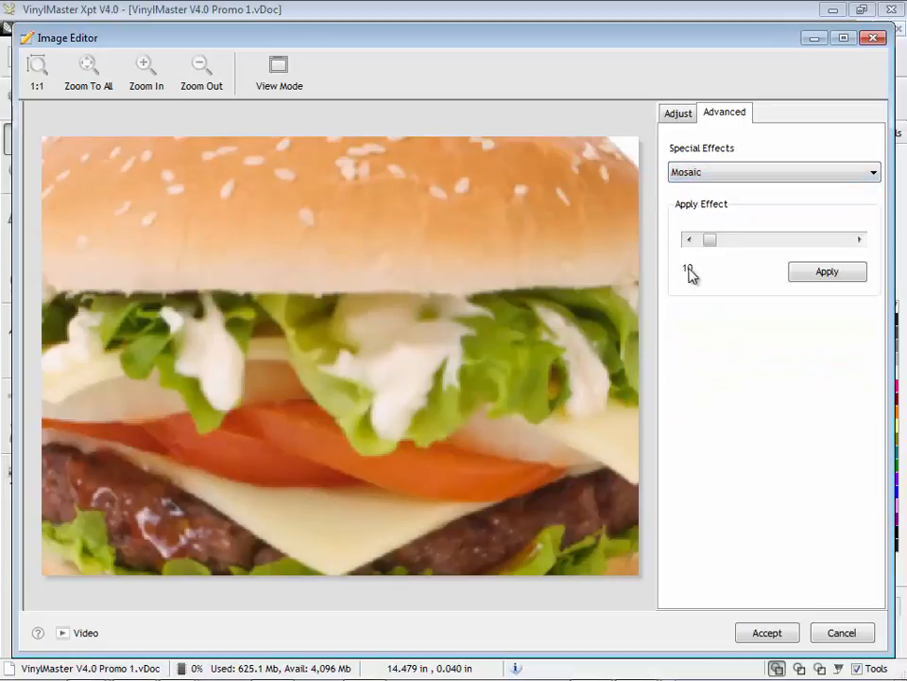
left_click_drag(716, 243, 718, 248)
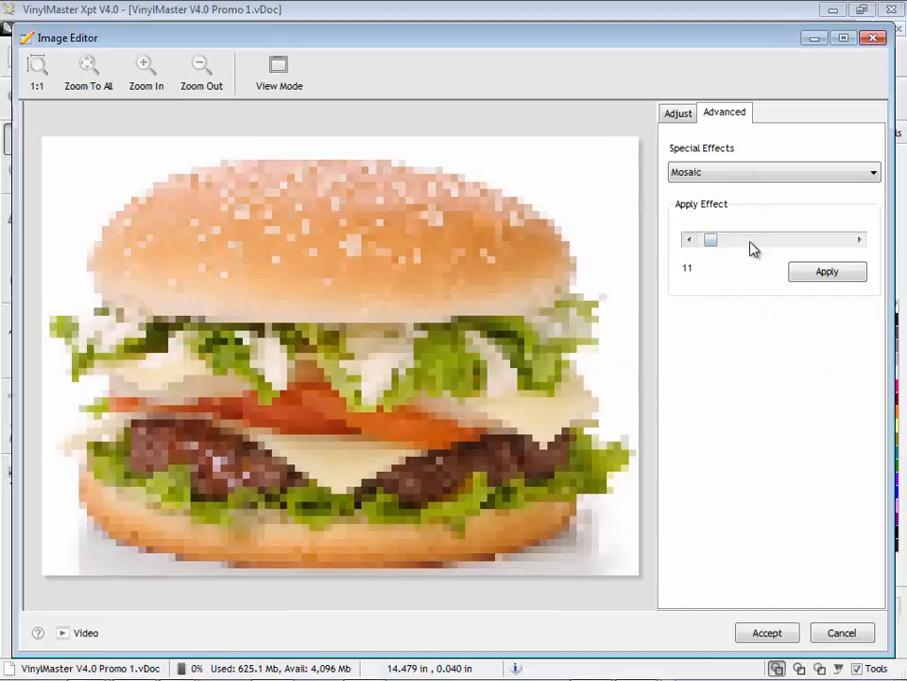
Preview the Twist special effect on the burger image, and preview Emboss at strength 1
left_click(752, 174)
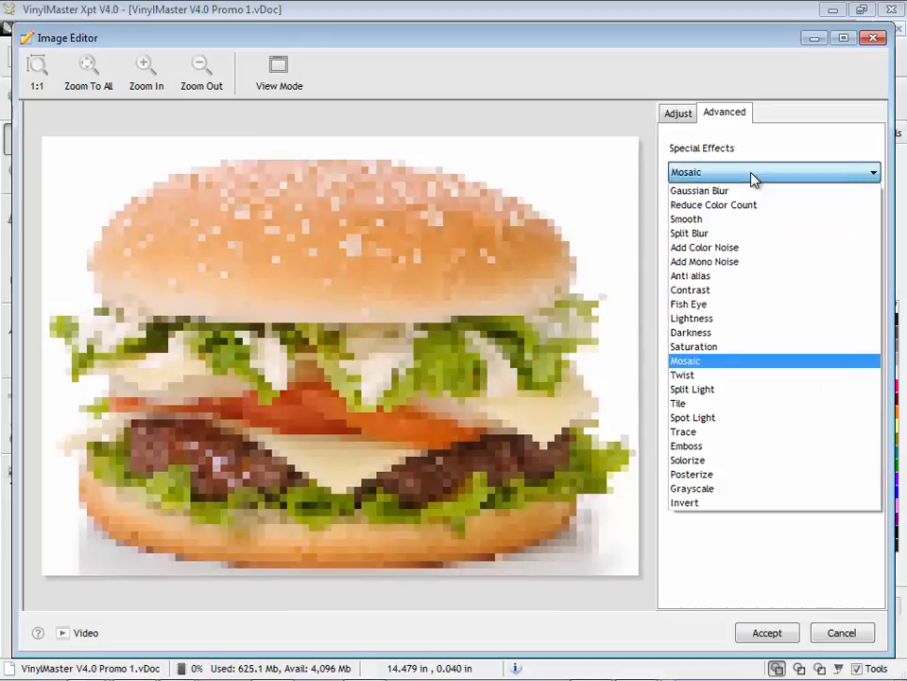
left_click(736, 378)
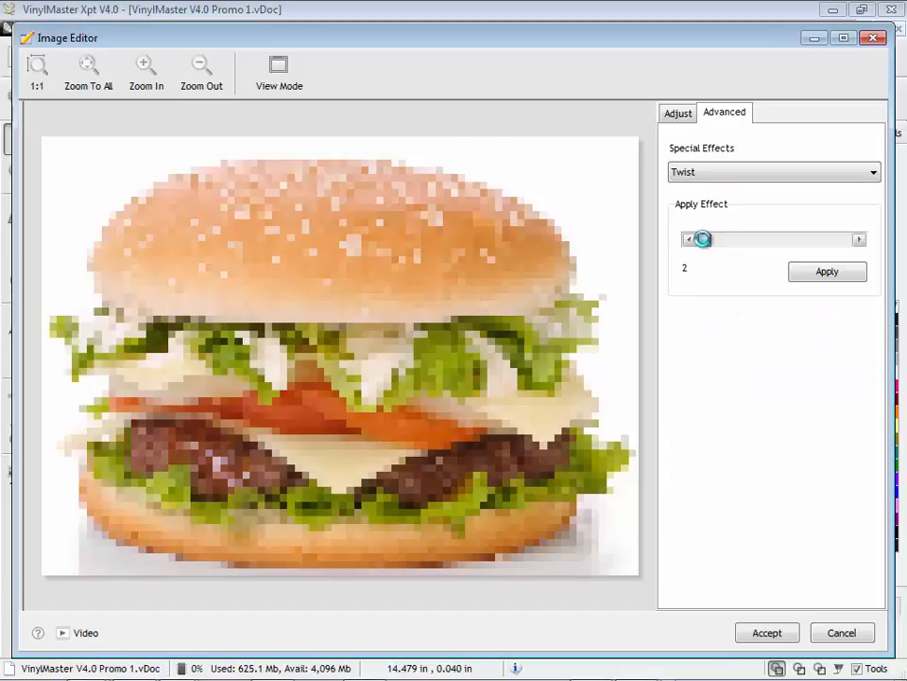
left_click_drag(703, 239, 705, 242)
left_click(714, 178)
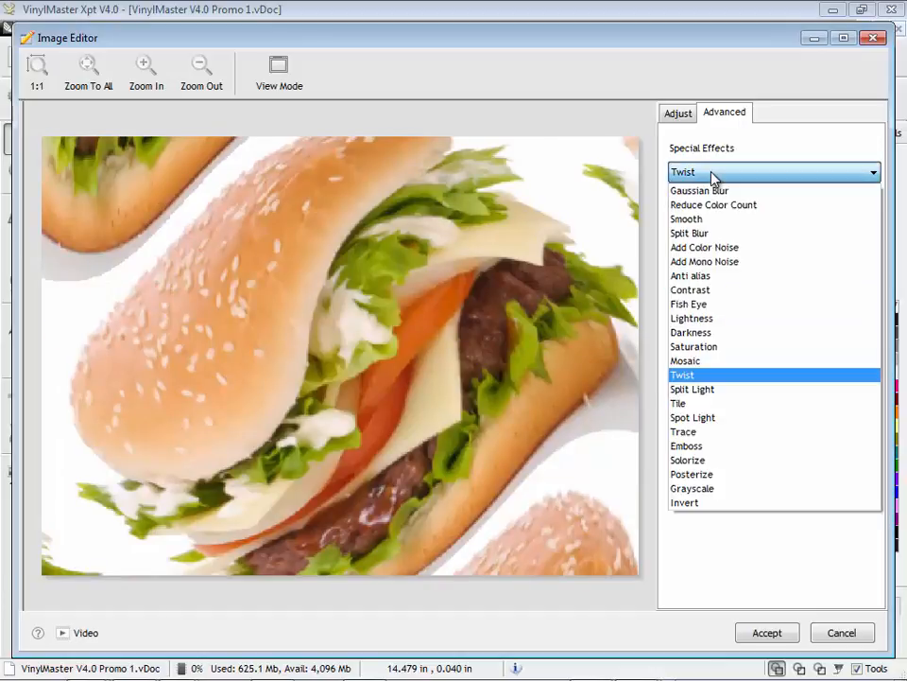
left_click(729, 447)
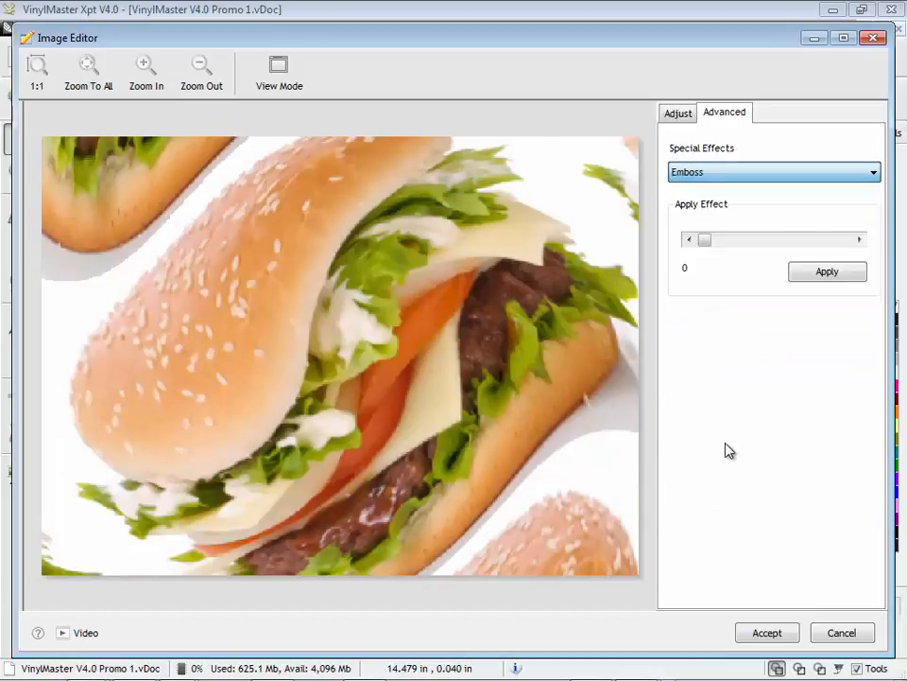
left_click(857, 242)
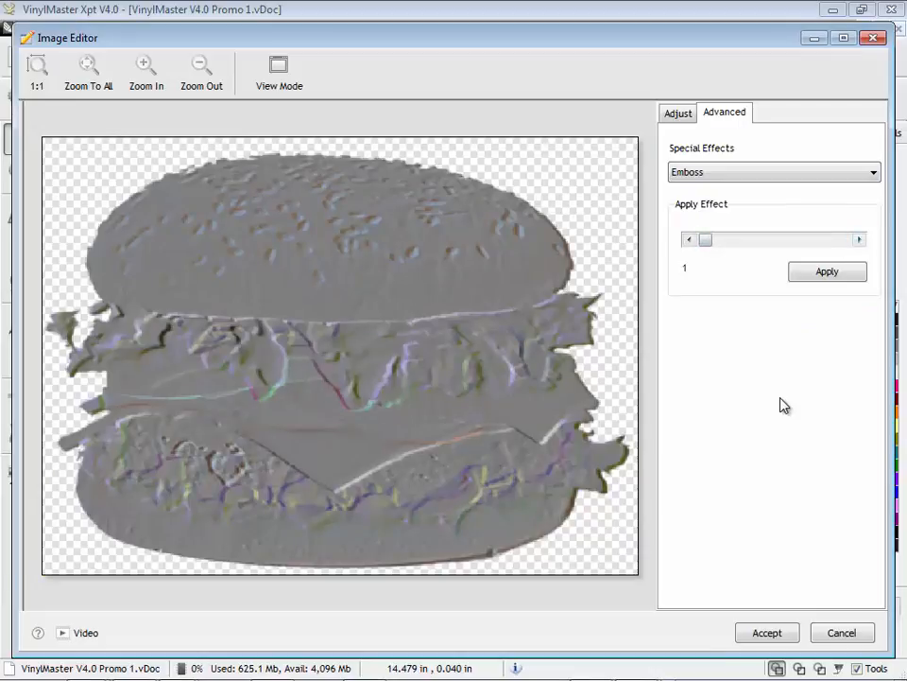
Apply the Solorize special effect to the burger image at strength 255 and accept the image edits
left_click(714, 176)
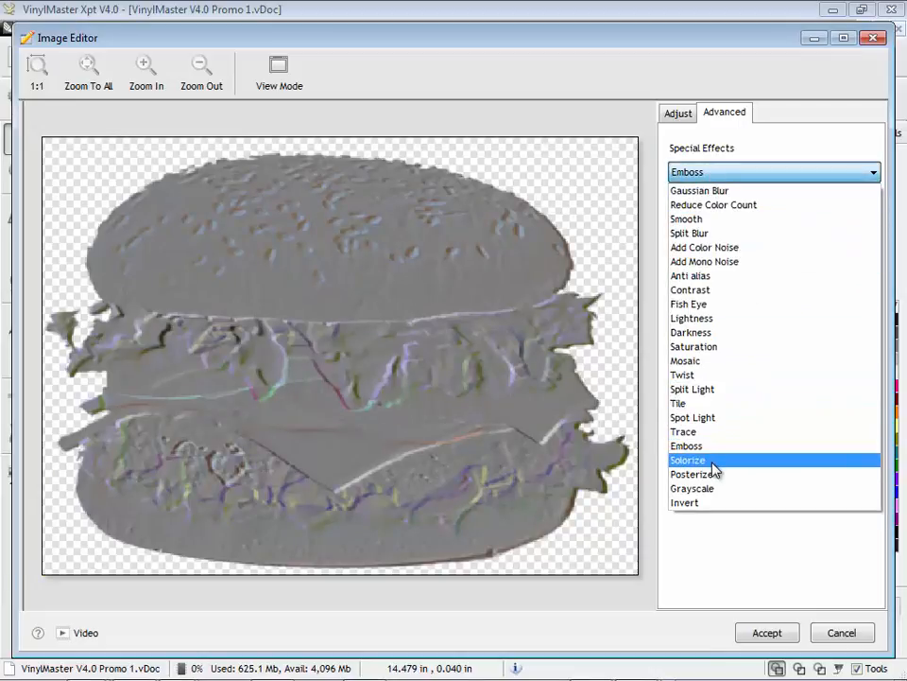
left_click(671, 461)
left_click(739, 241)
left_click_drag(739, 241, 863, 253)
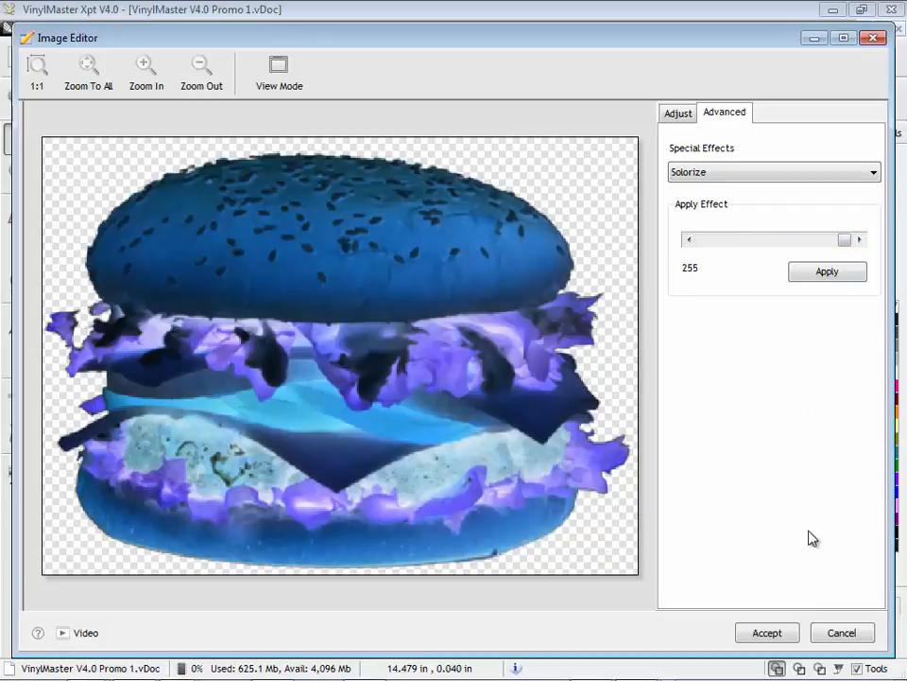
left_click(796, 641)
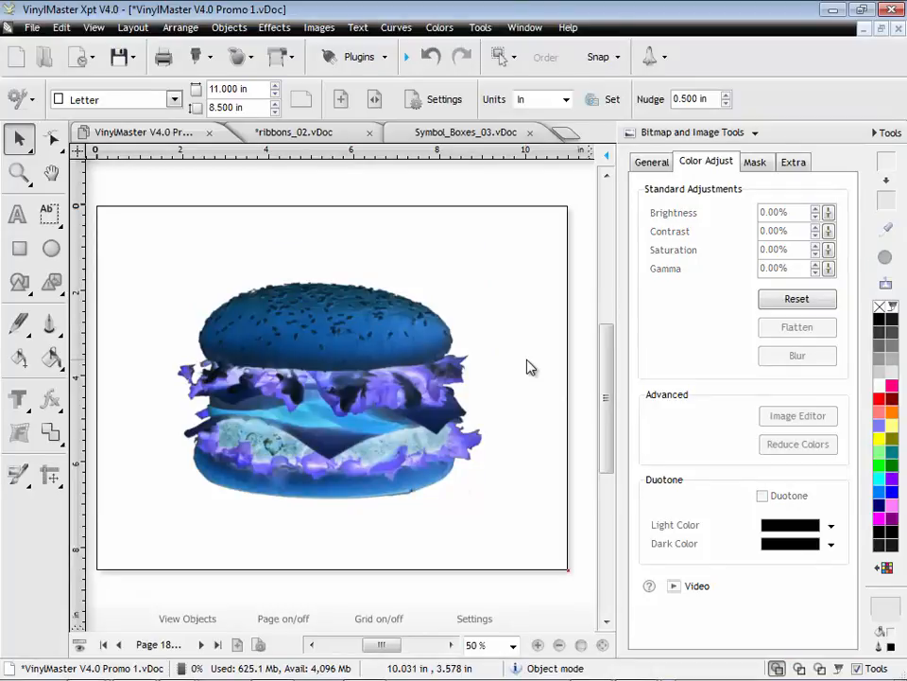
left_click(428, 317)
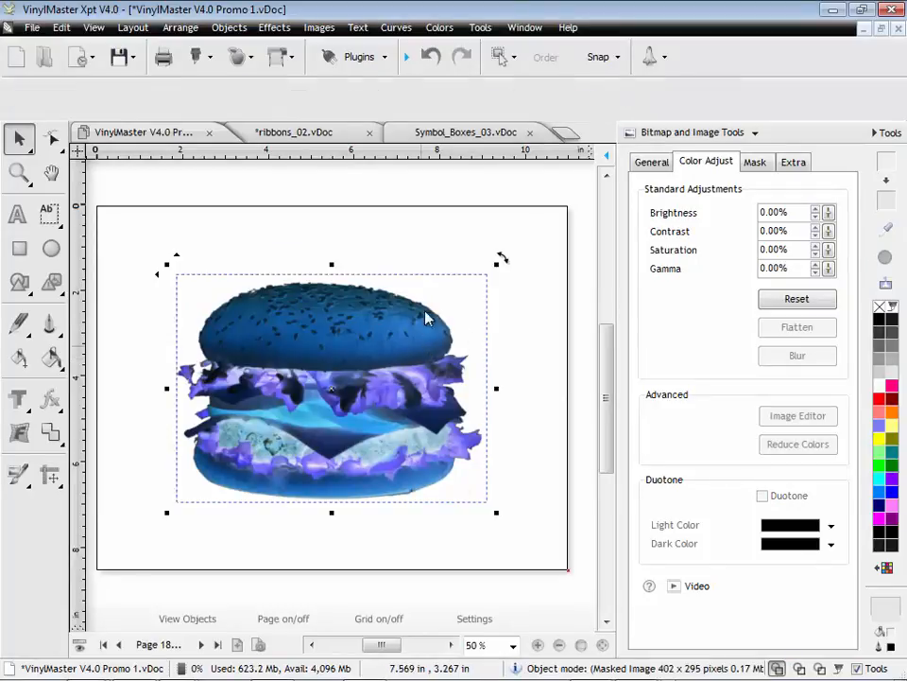
left_click(322, 29)
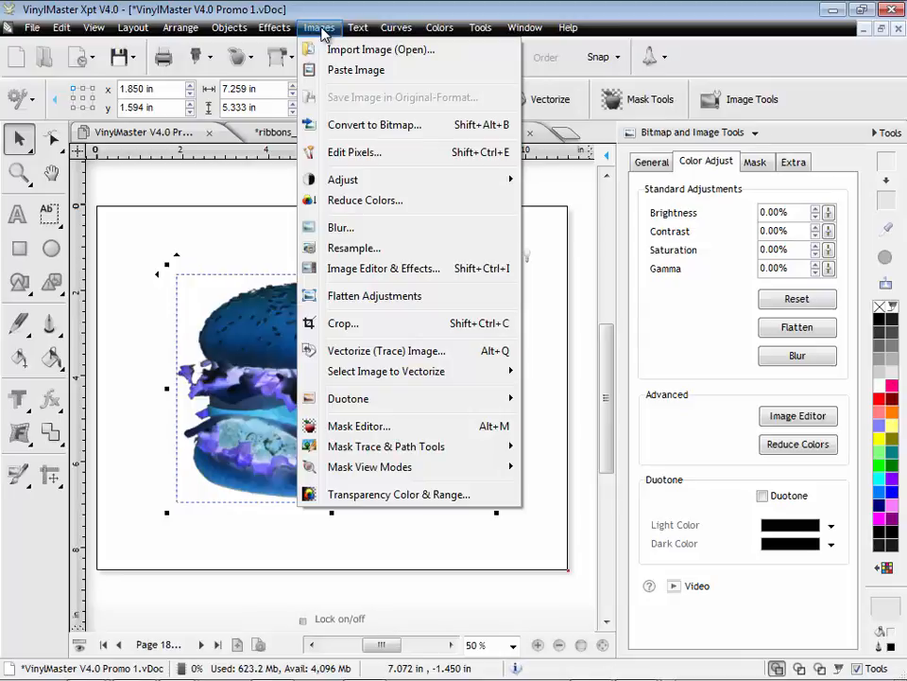
left_click(570, 383)
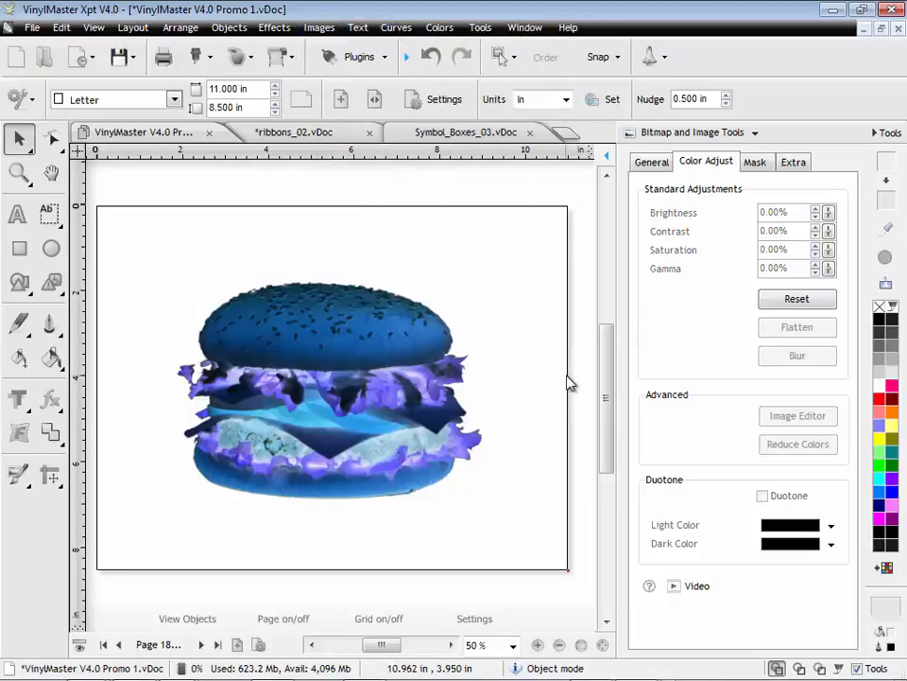
Collapse the image tools, go to page 19 and open the eagle photo in the Mask Editor
left_click(889, 135)
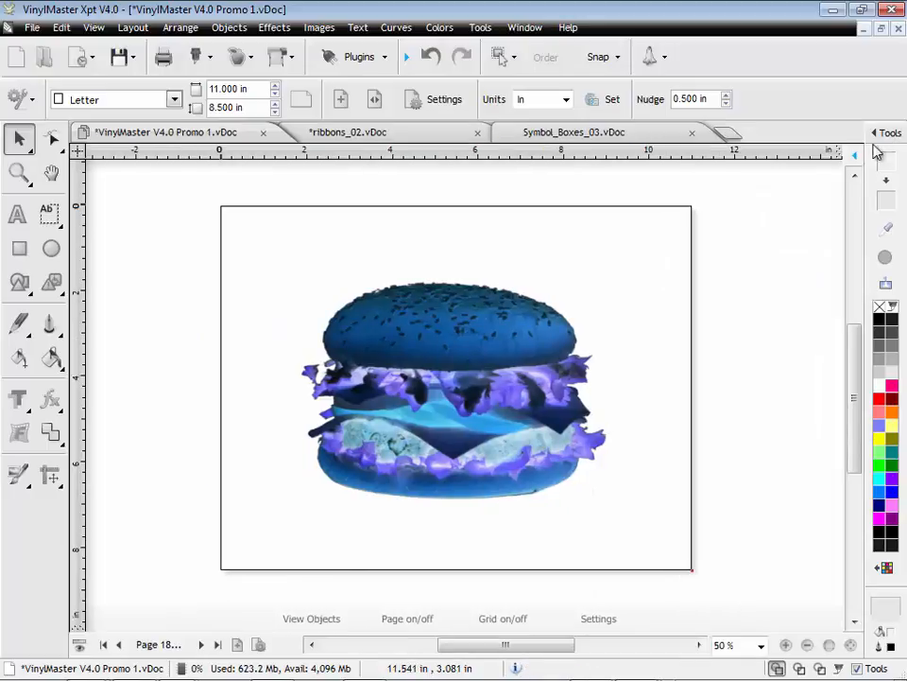
left_click(201, 645)
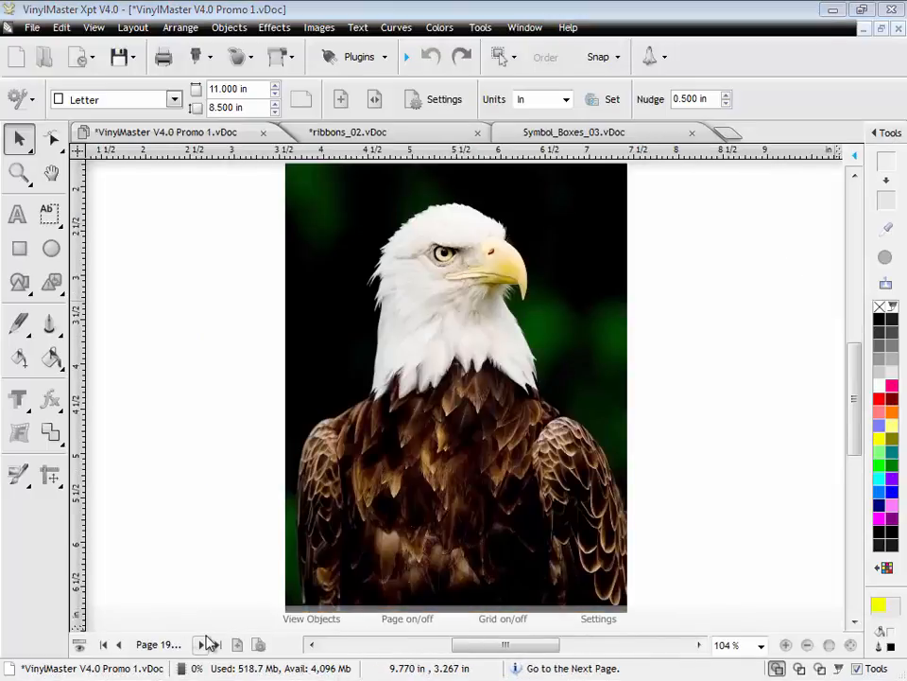
left_click(454, 478)
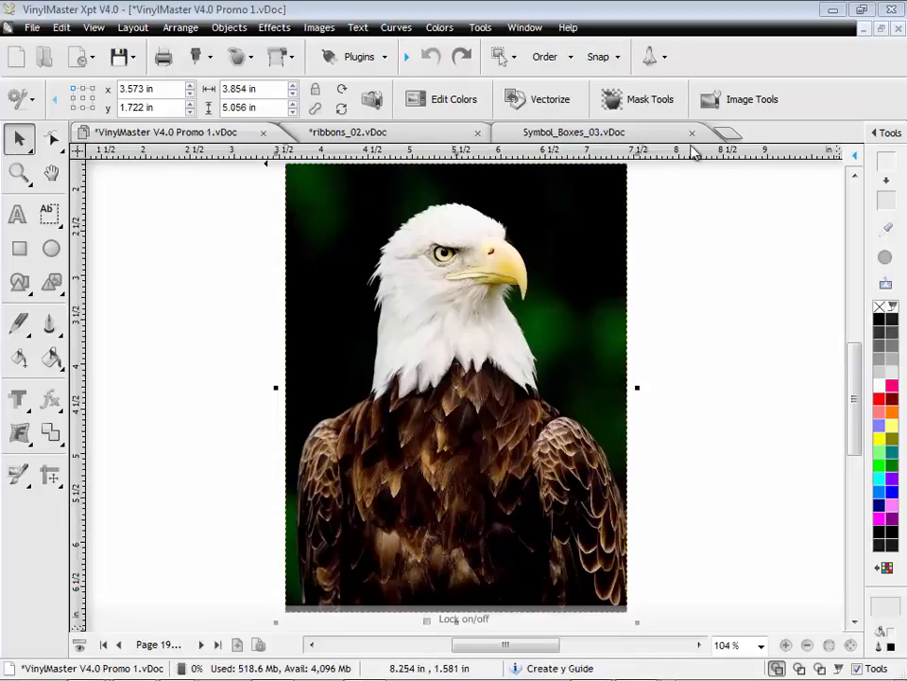
left_click(660, 102)
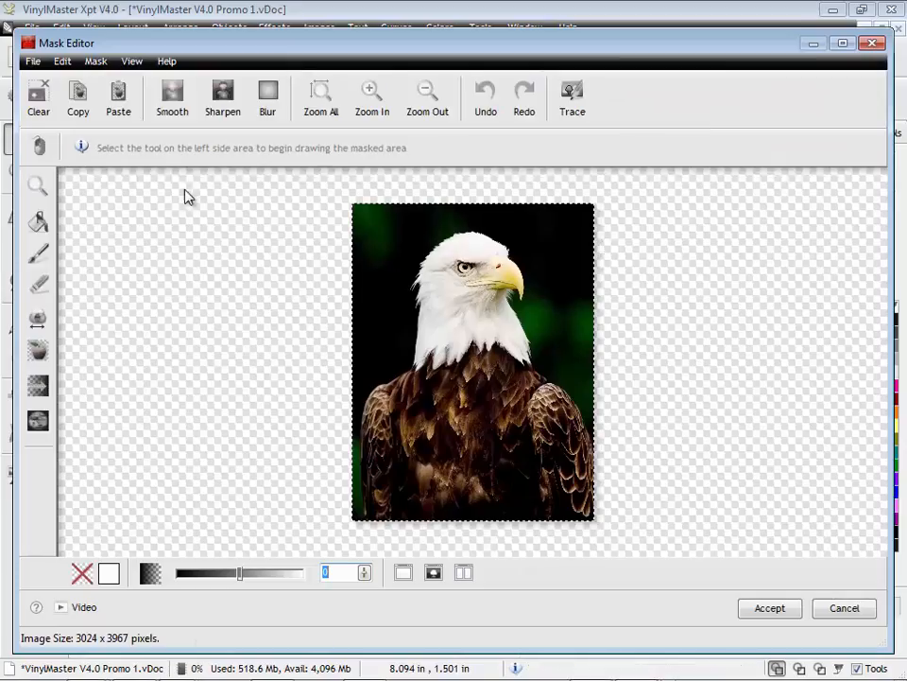
Mask out the dark background around the eagle with the Magic Brush at size 60 and accept the mask
left_click(38, 185)
left_click_drag(376, 220, 569, 404)
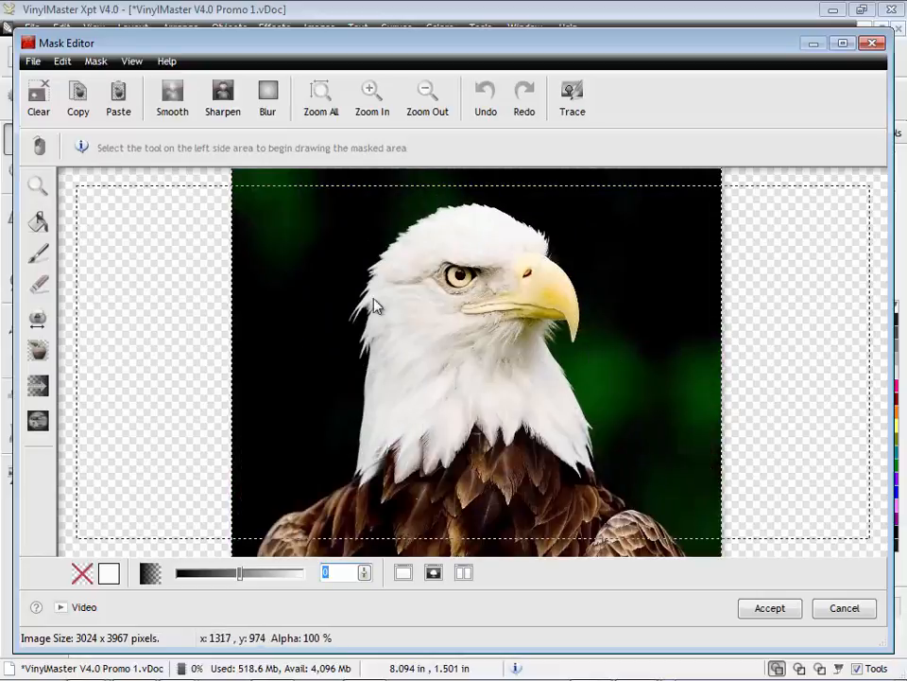
left_click(39, 253)
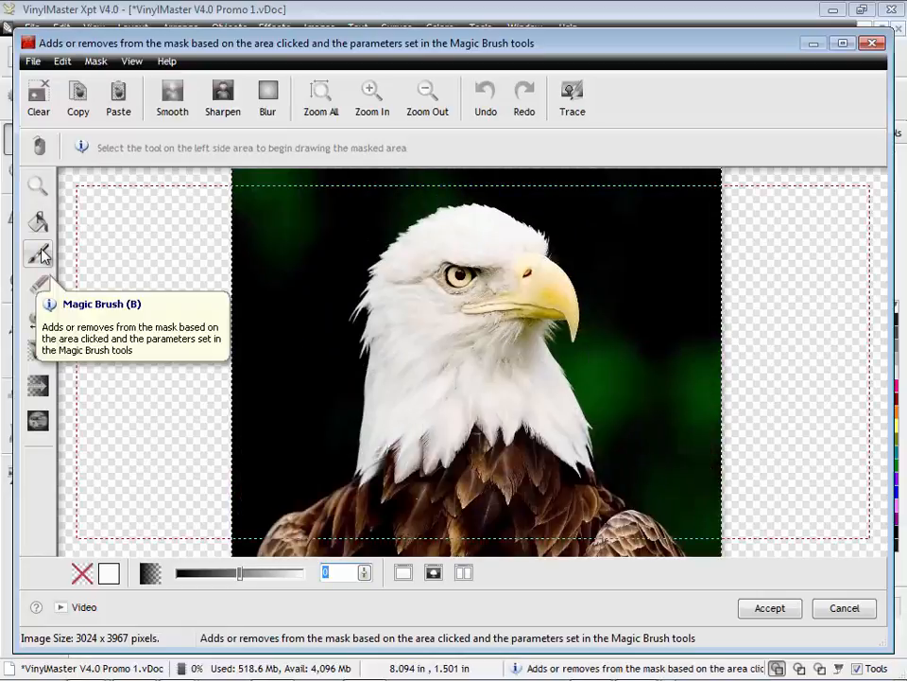
left_click(39, 253)
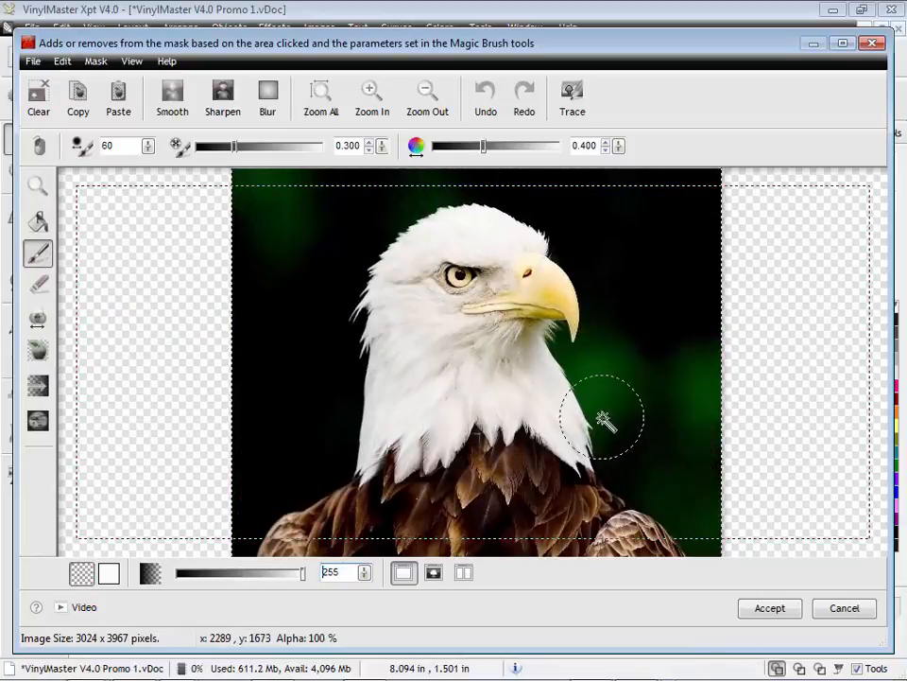
mouse_move(638, 465)
left_mouse_down()
mouse_move(598, 380)
mouse_move(569, 346)
mouse_move(590, 355)
mouse_move(589, 282)
mouse_move(557, 218)
mouse_move(525, 196)
mouse_move(432, 185)
mouse_move(364, 239)
mouse_move(330, 310)
mouse_move(342, 371)
mouse_move(332, 456)
mouse_move(345, 367)
left_mouse_up()
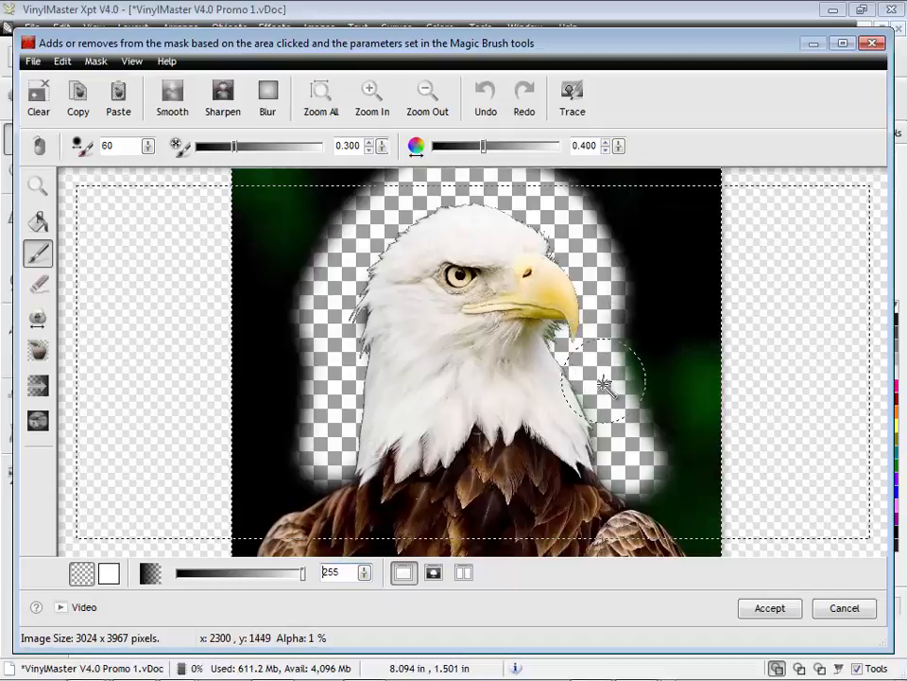
mouse_move(564, 347)
left_mouse_down()
mouse_move(560, 338)
mouse_move(587, 370)
mouse_move(612, 429)
mouse_move(590, 371)
left_mouse_up()
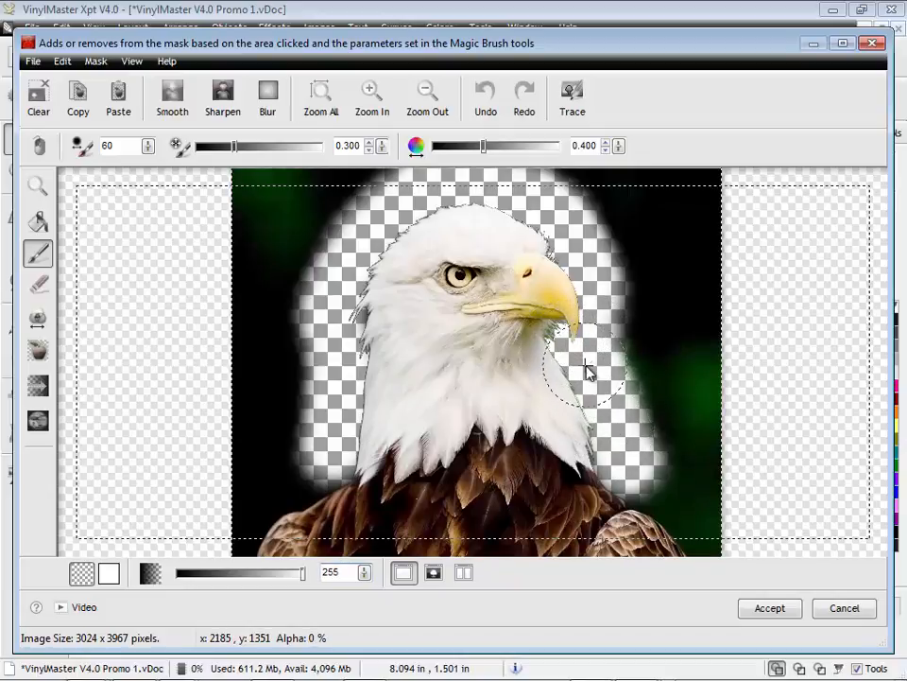
left_click(784, 611)
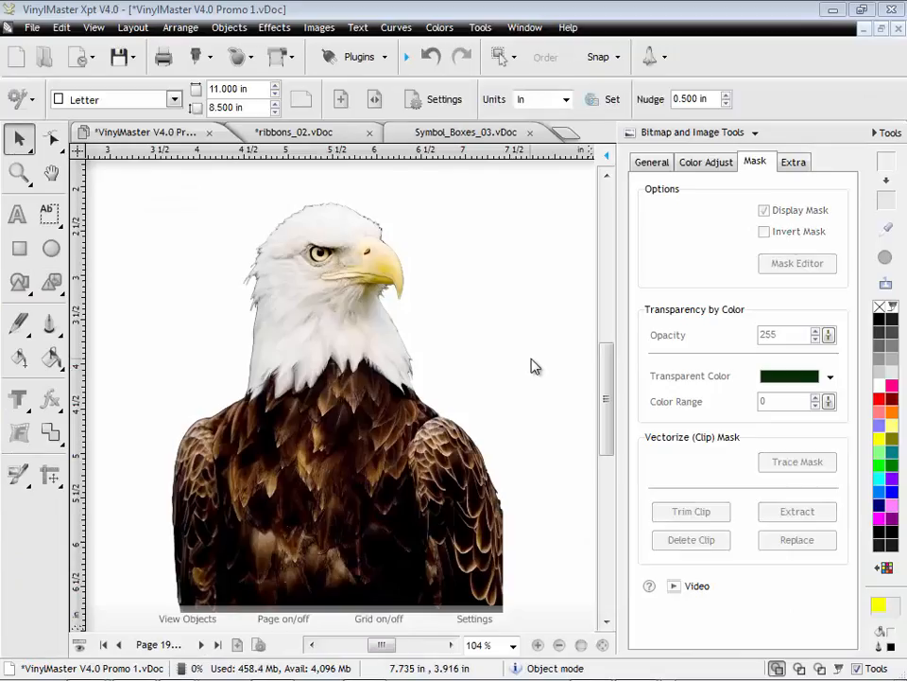
Reopen the eagle's mask and apply a Blend linear gradient fading from its bottom edge up to the base of the white neck
left_click(387, 377)
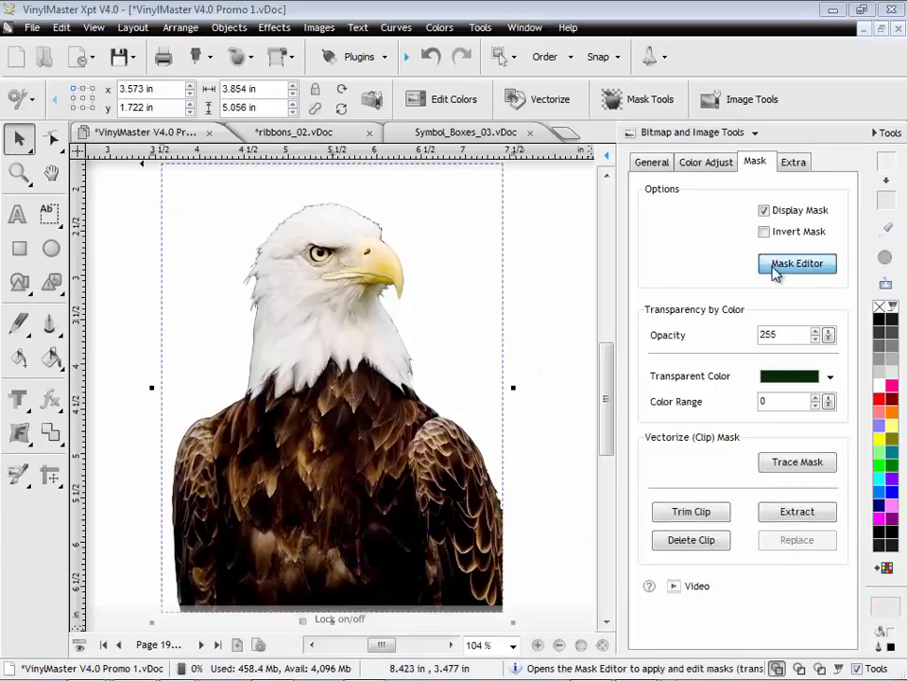
left_click(776, 271)
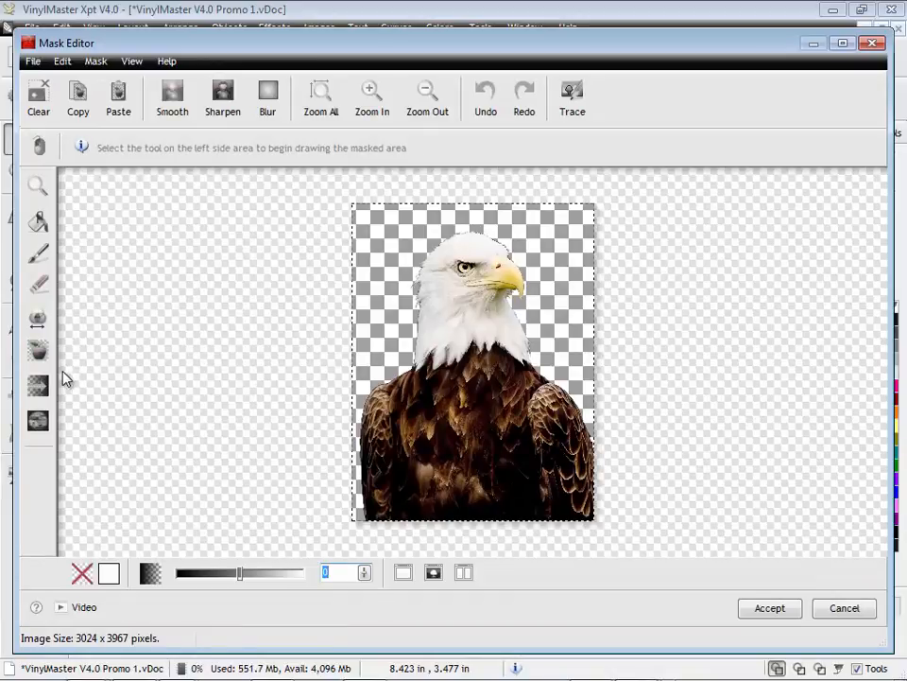
left_click(37, 386)
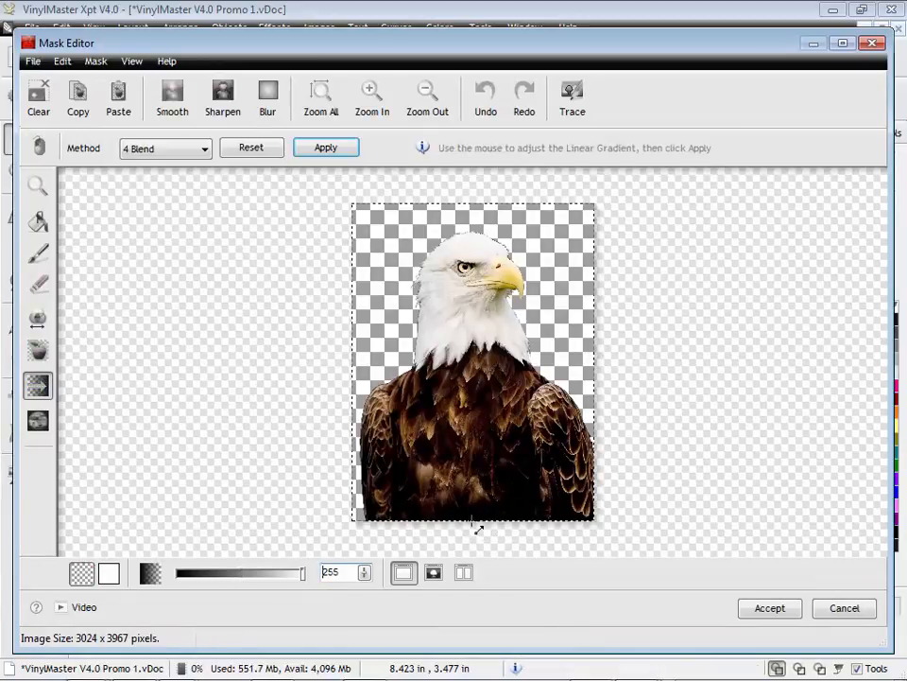
left_click_drag(473, 521, 476, 352)
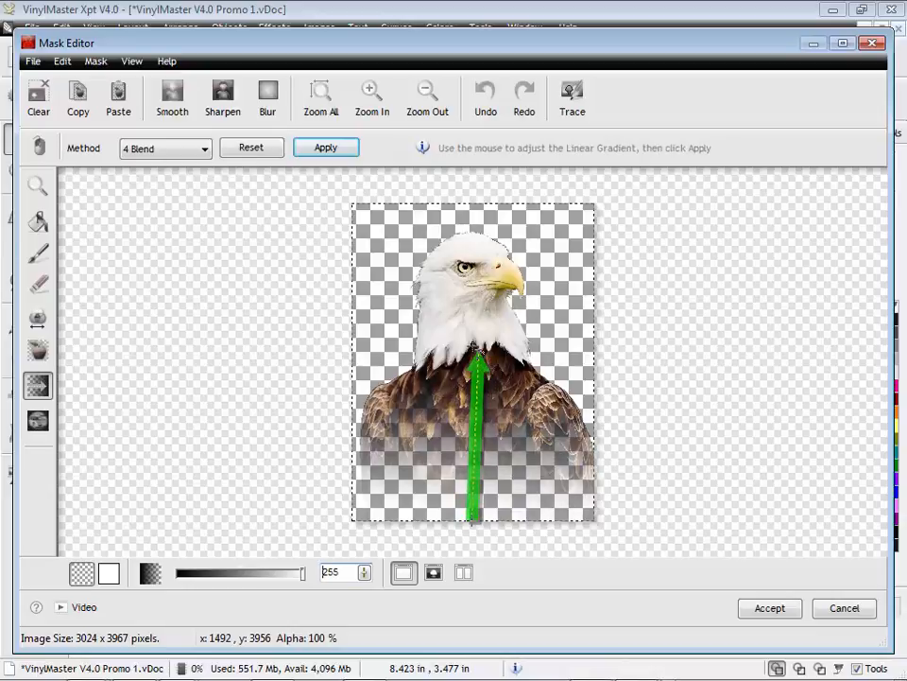
left_click(325, 150)
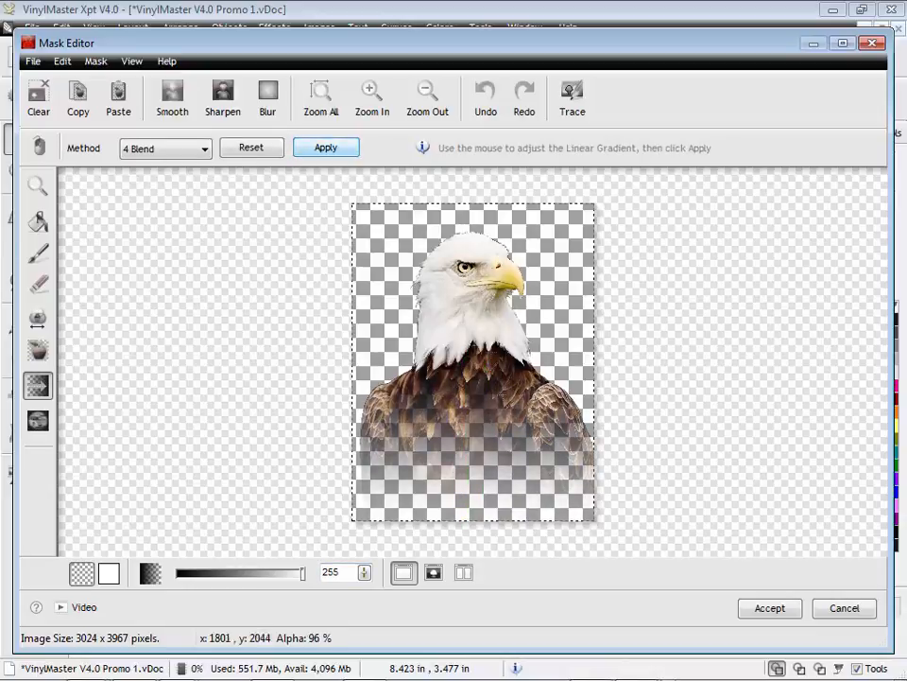
Apply another linear gradient from the eagle's lower chest up to its throat and accept the mask
left_click_drag(470, 453, 475, 308)
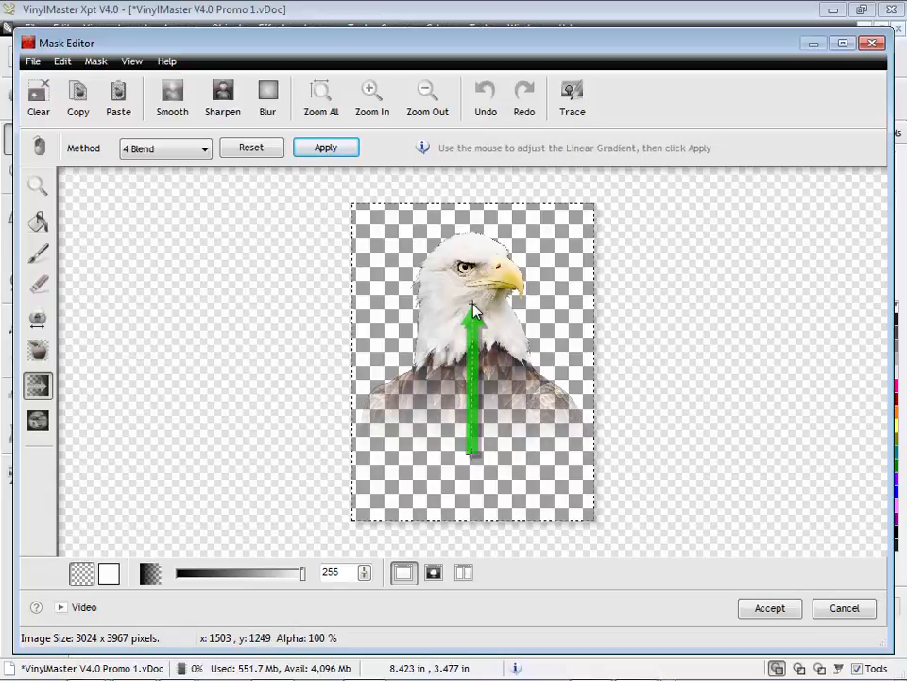
left_click(340, 150)
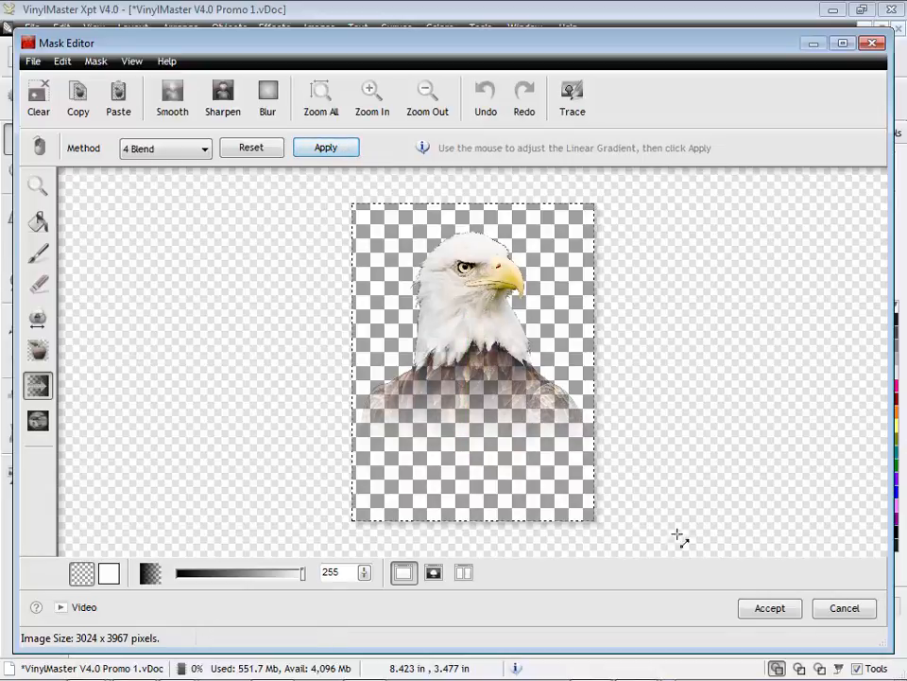
left_click(761, 608)
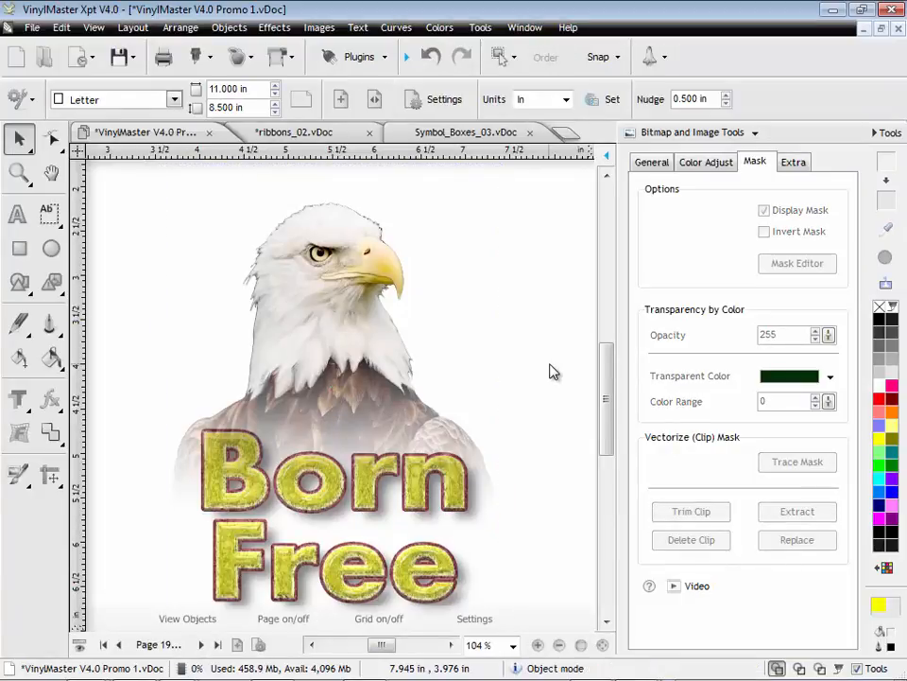
Collapse the image tools, go to page 20 and select the diamond-shaped basketball logo image
left_click(891, 137)
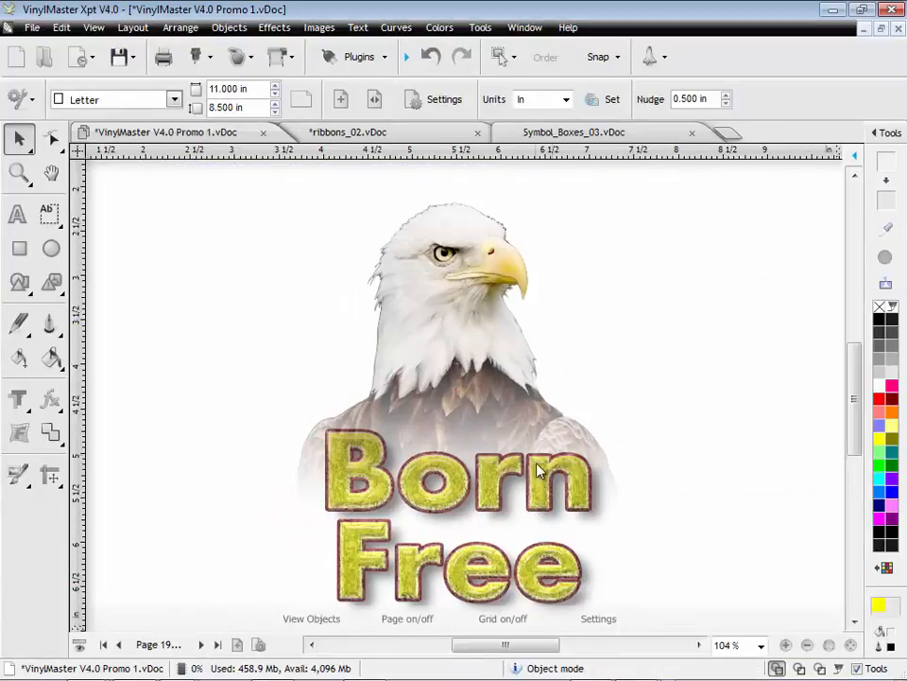
left_click(200, 644)
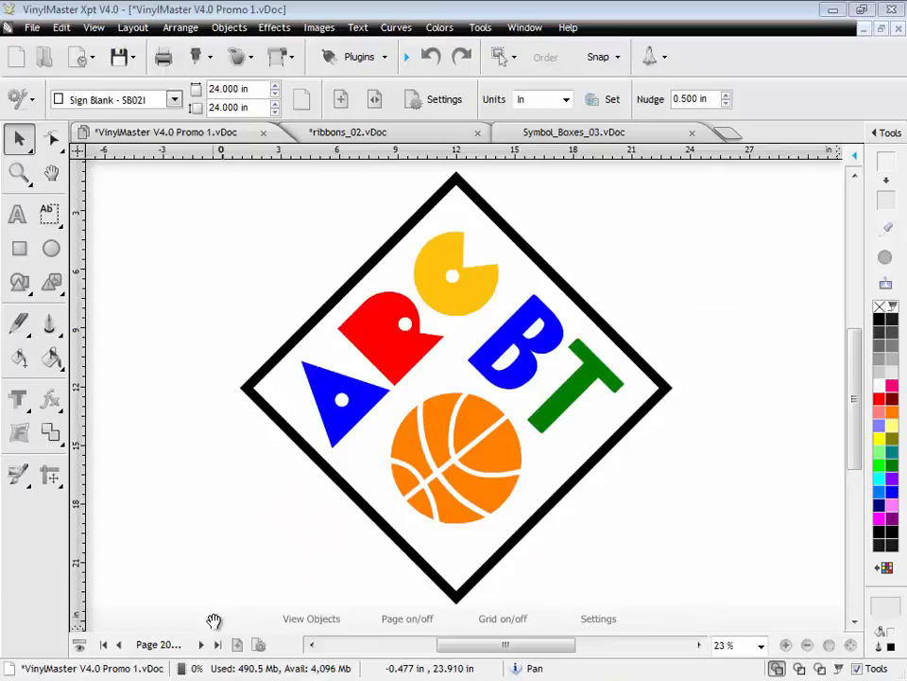
left_click(504, 500)
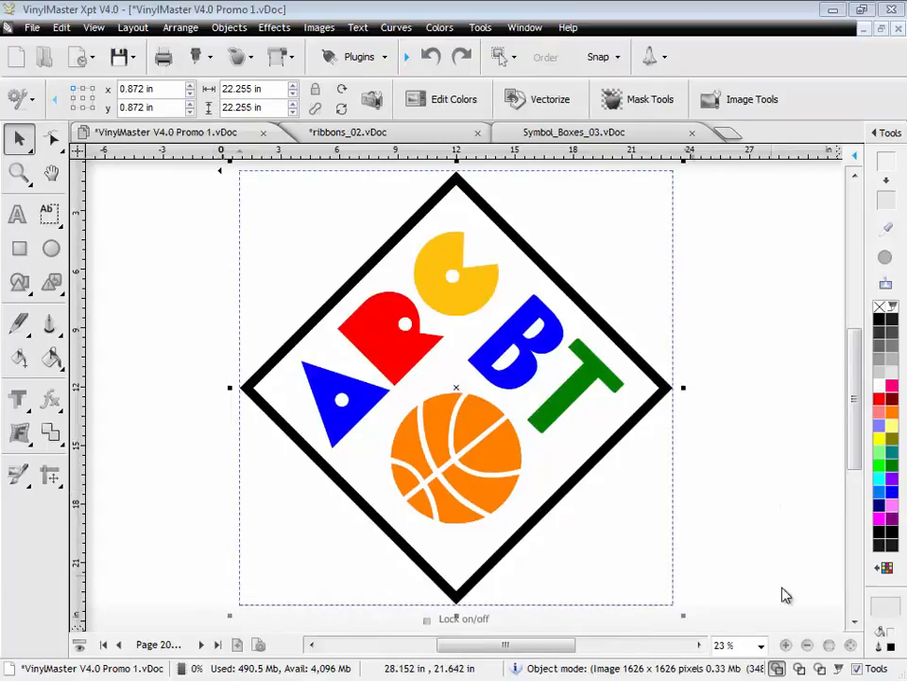
Compare the logo image in outline and solid view modes, and examine the edges of the red letter R up close
left_click(799, 669)
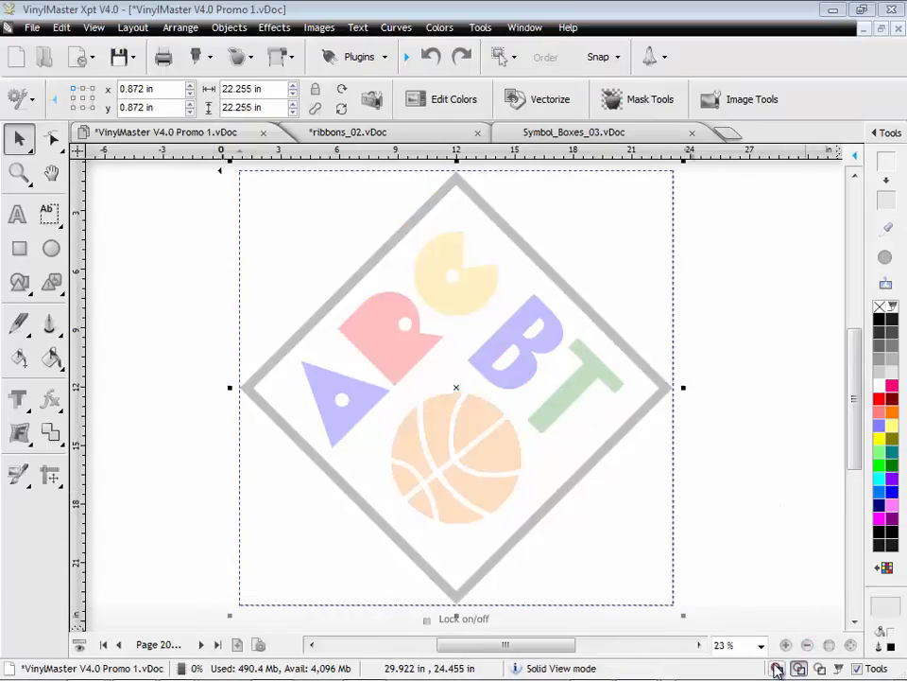
left_click(777, 668)
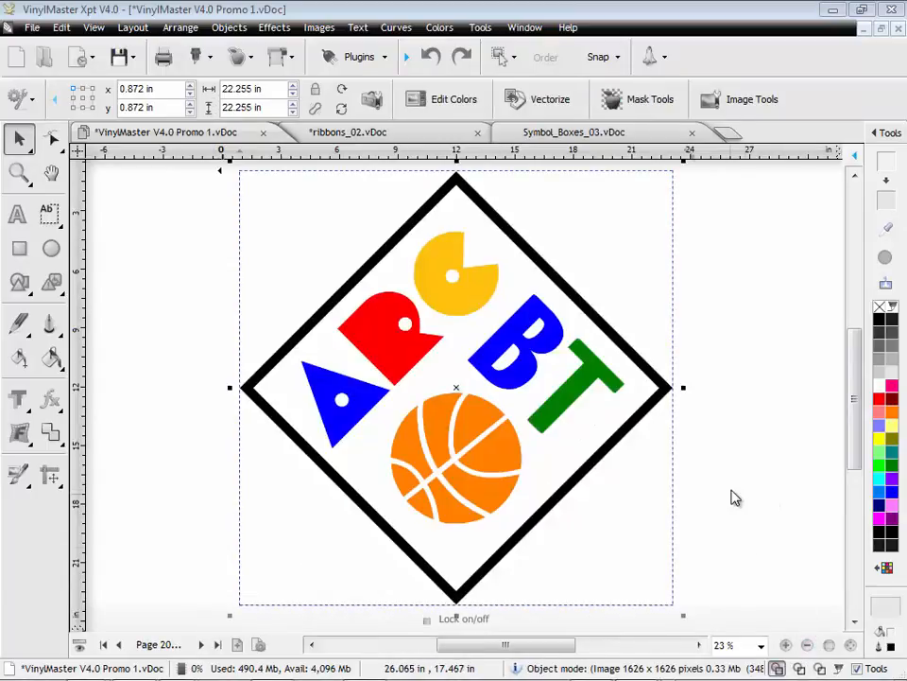
left_click(18, 172)
left_click_drag(396, 311, 423, 338)
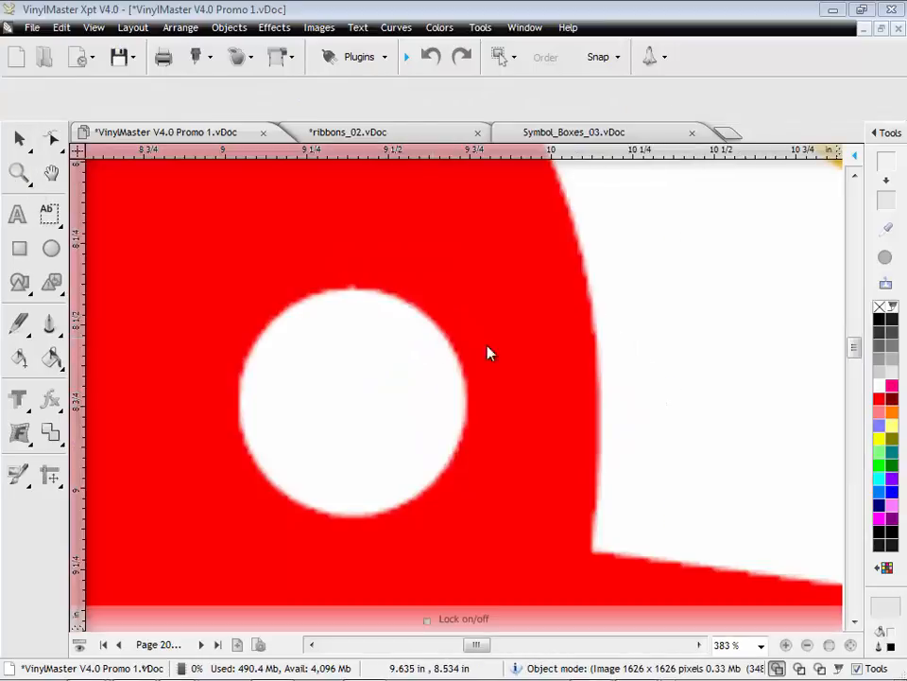
Open the basketball logo image in the Vectorizer and set the number of trace colors to 7
left_click(849, 645)
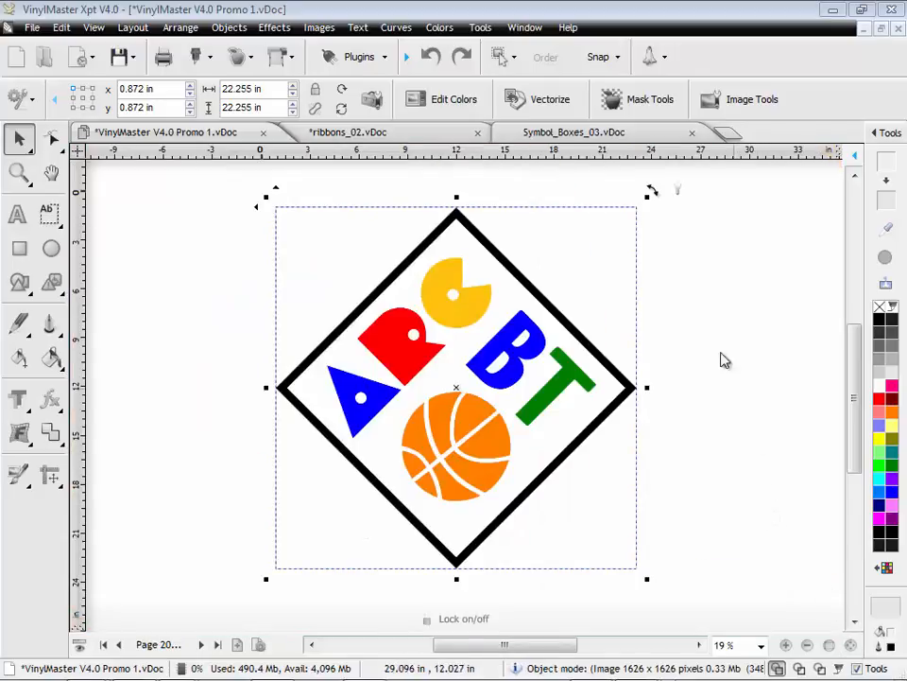
left_click(554, 100)
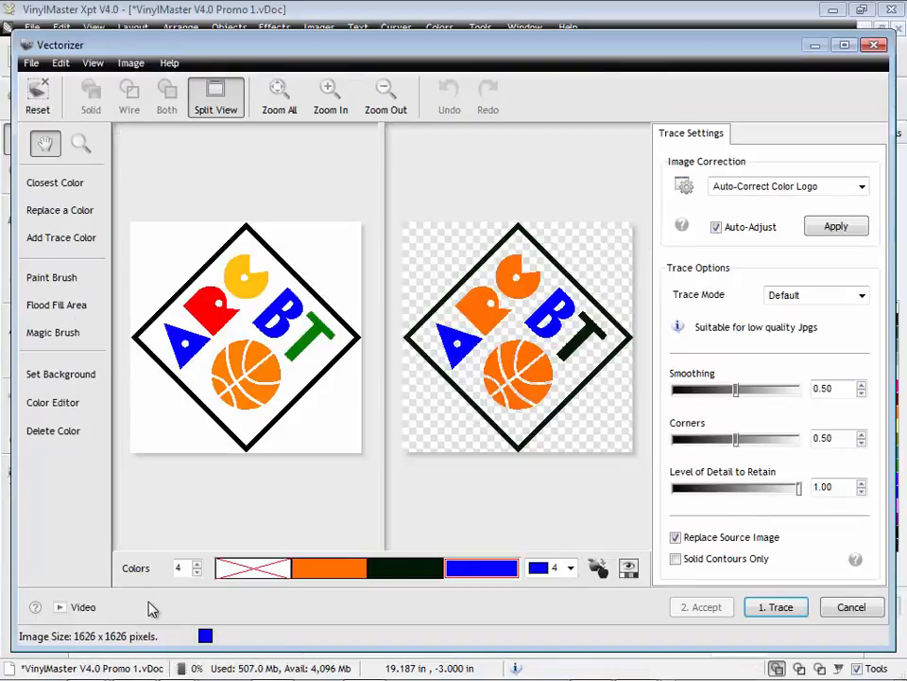
left_click(199, 563)
left_click(198, 564)
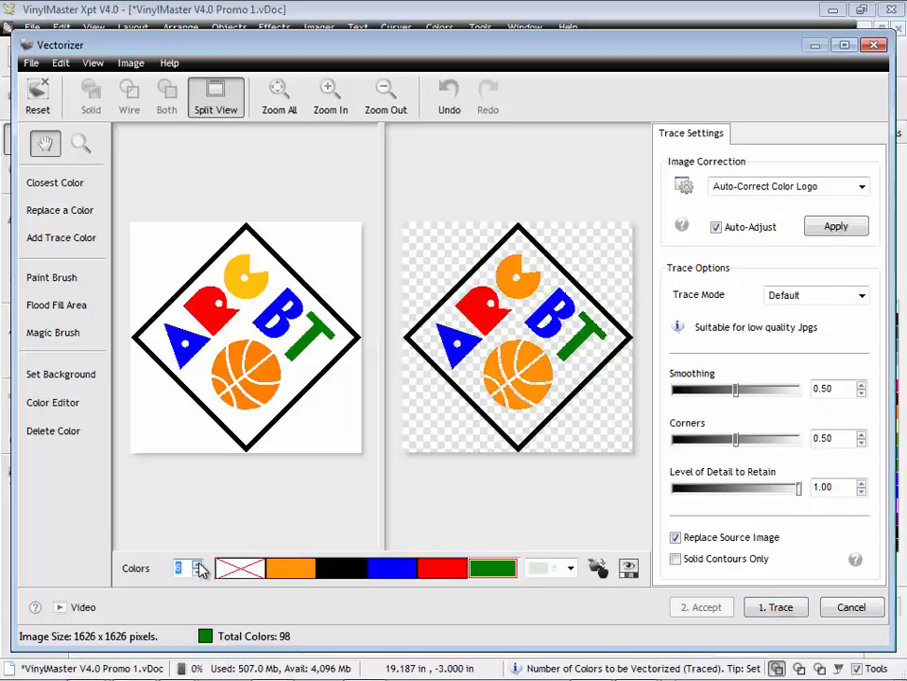
left_click(199, 564)
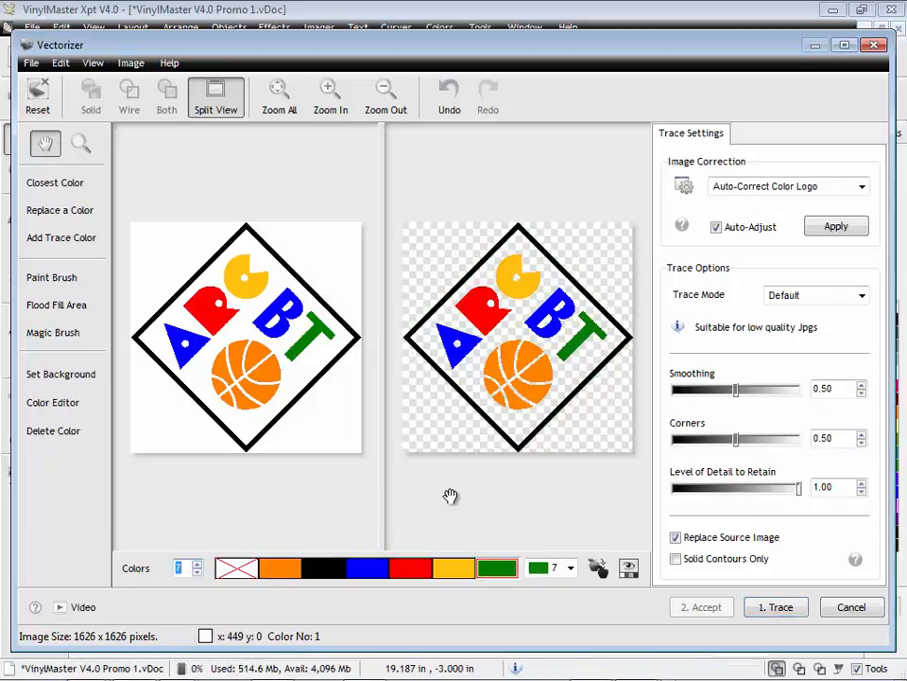
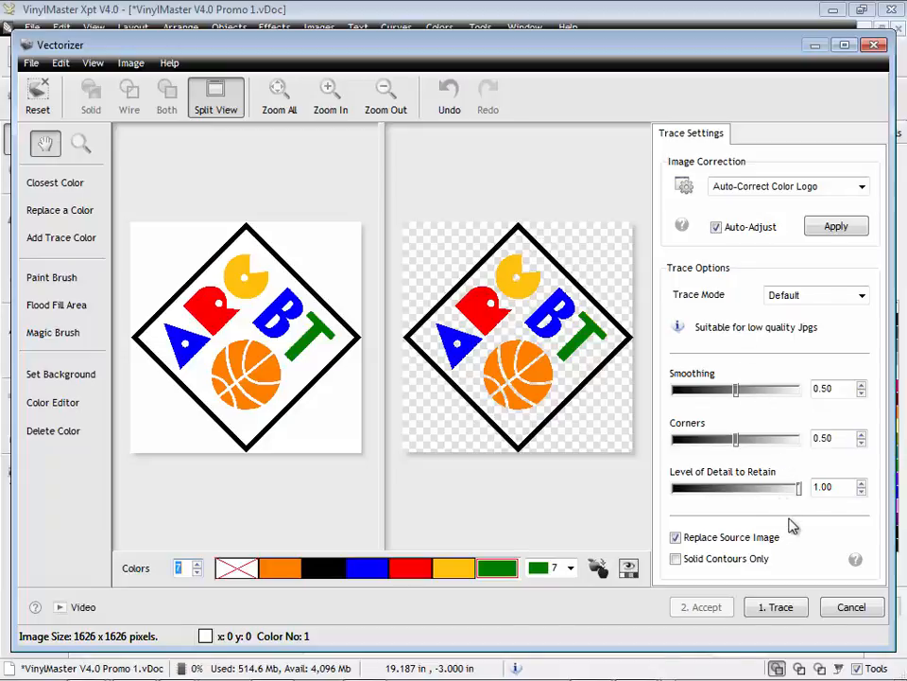
Trace the logo, accept the vector result in place of the image, and compare it in outline and solid views
left_click(771, 609)
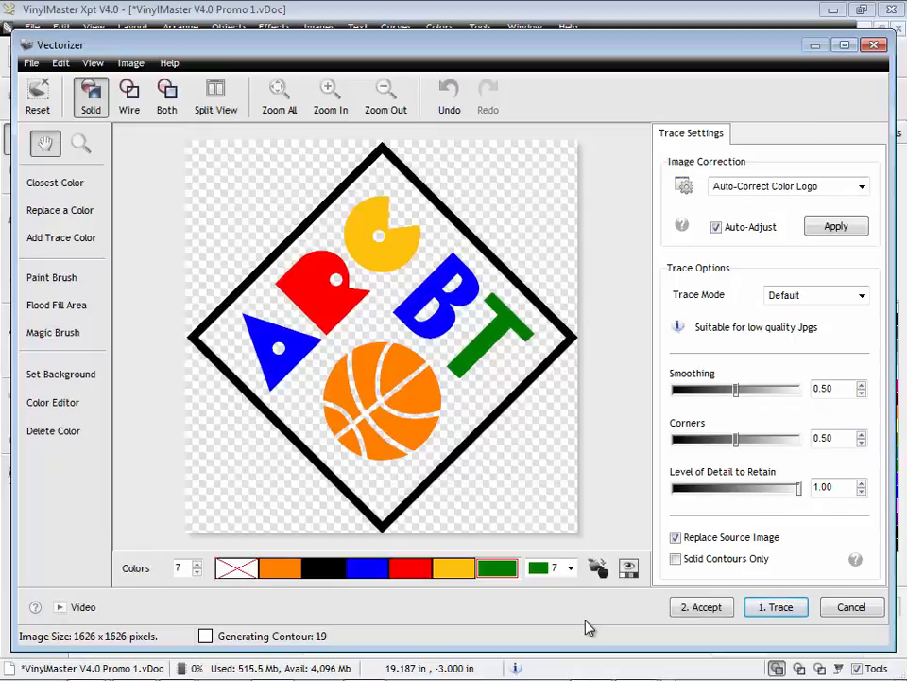
left_click(707, 608)
left_click(743, 483)
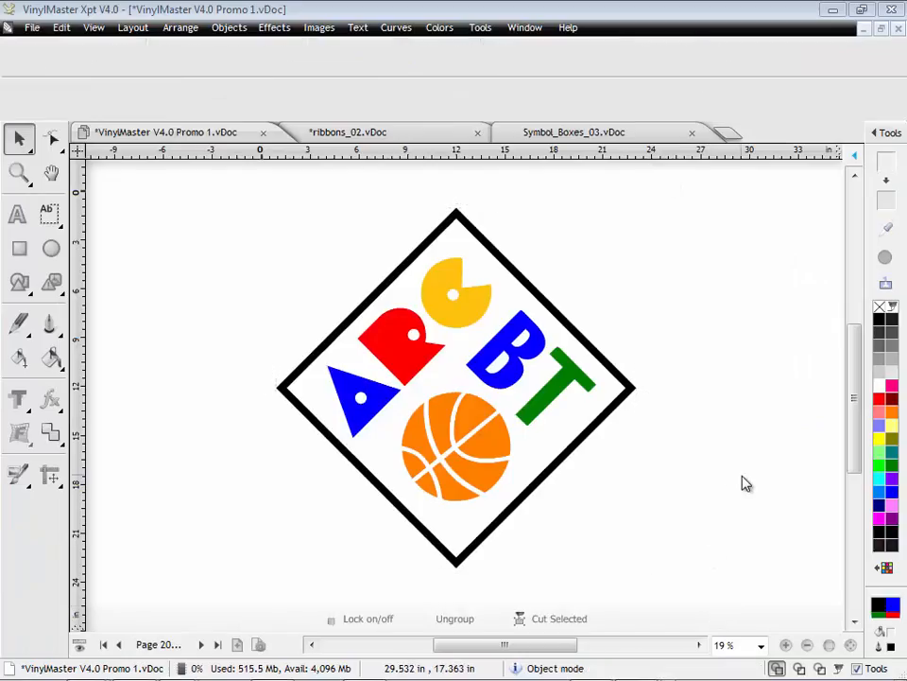
left_click(799, 668)
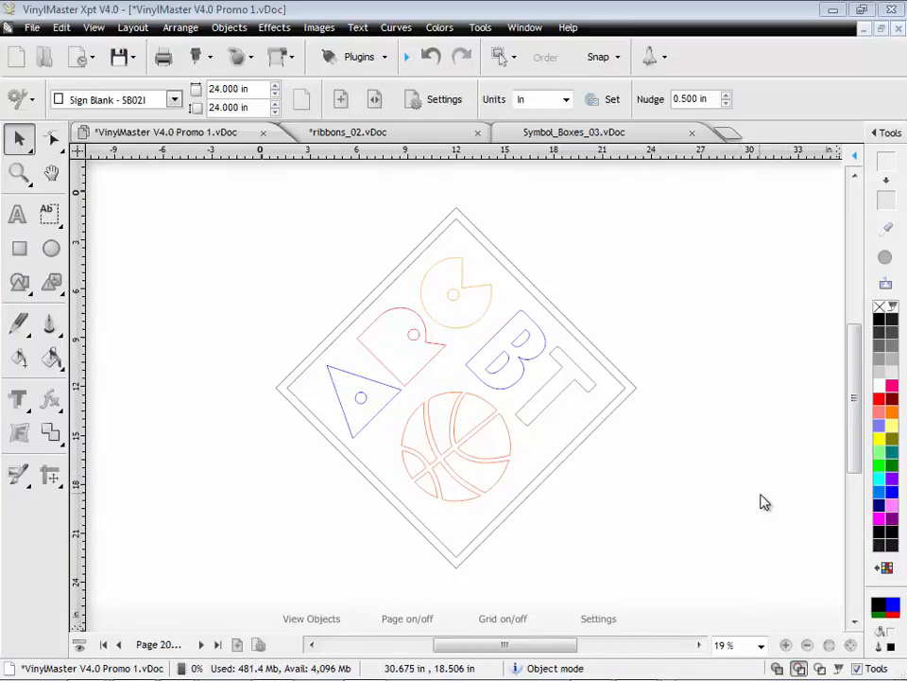
left_click(776, 668)
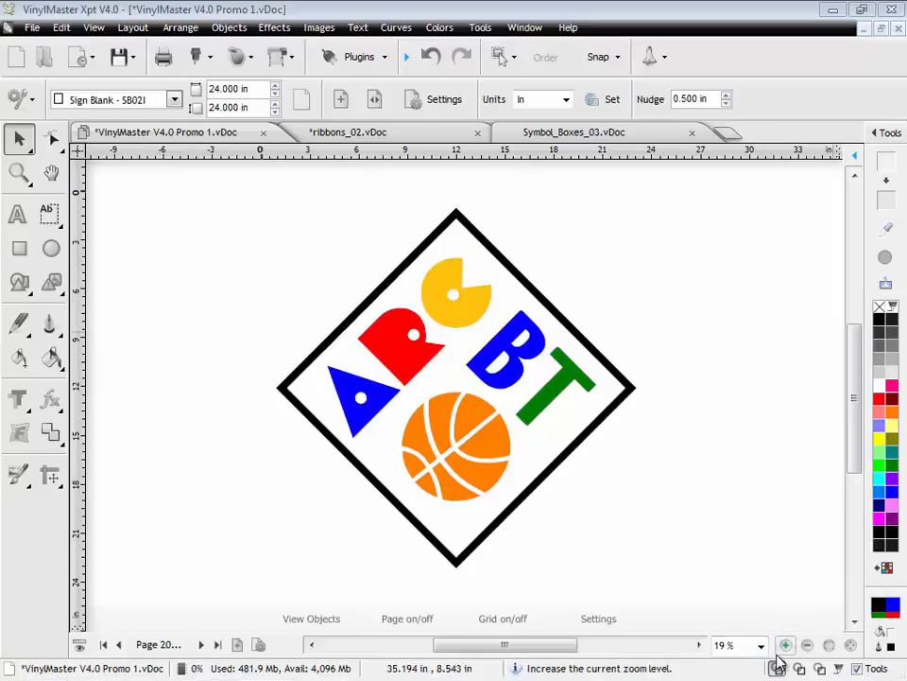
Send the traced logo to the cutter with Separate by Color enabled and preview the cut for each color
left_click(209, 61)
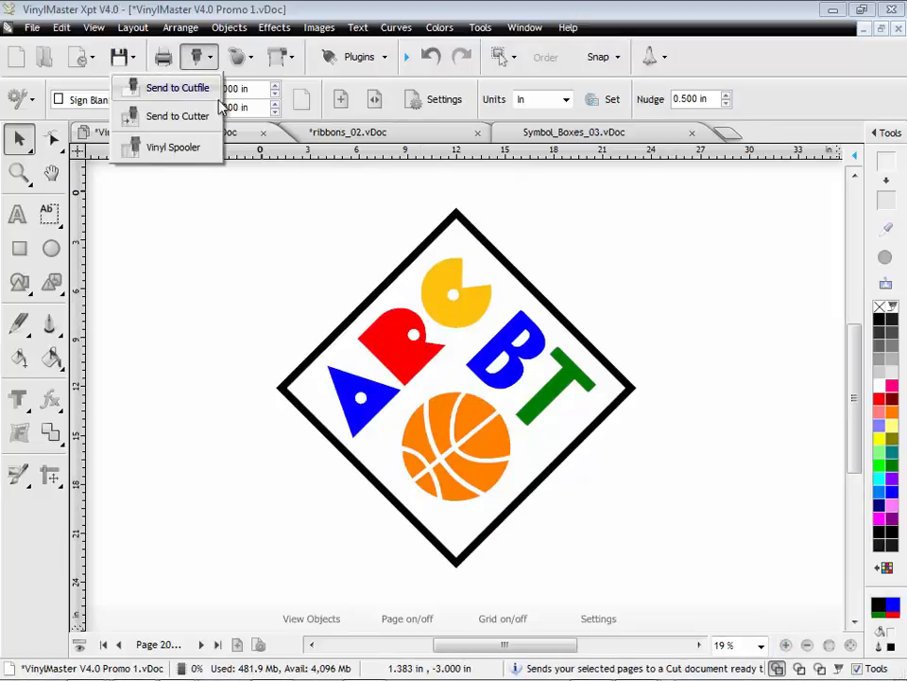
left_click(209, 118)
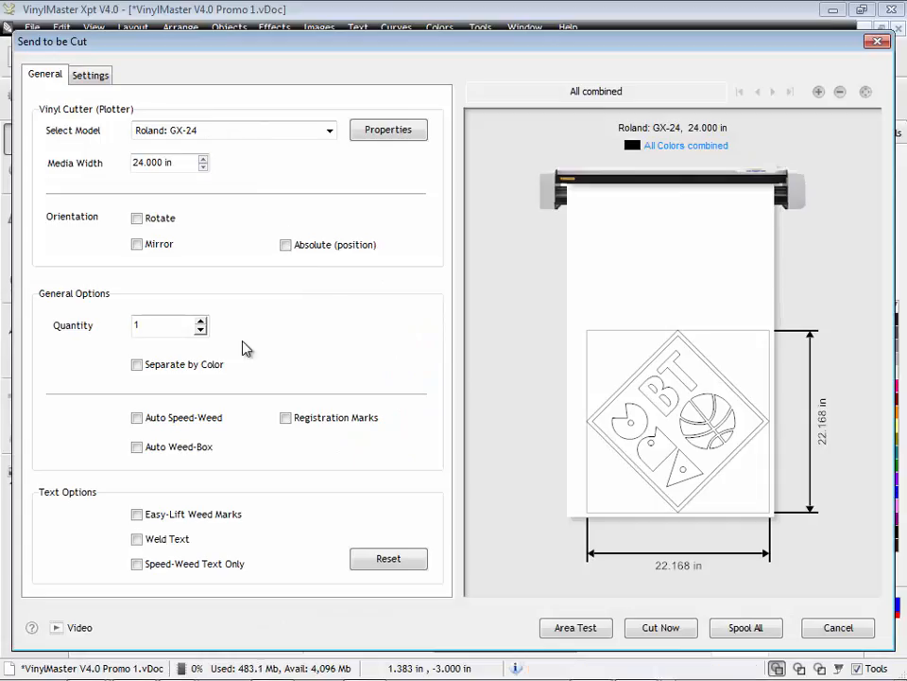
left_click(203, 369)
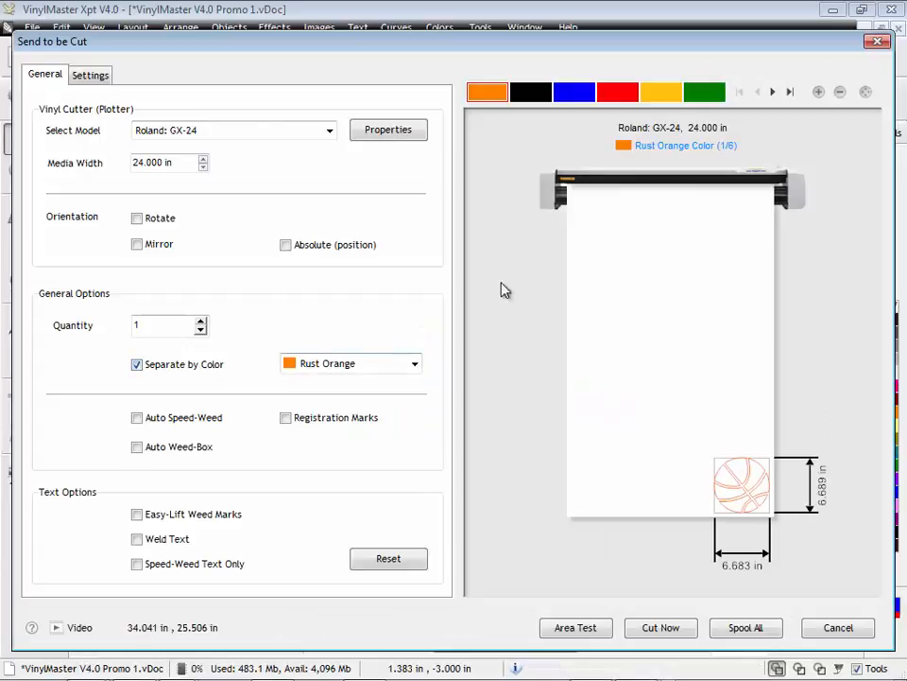
left_click(537, 92)
left_click(577, 94)
left_click(616, 94)
left_click(658, 91)
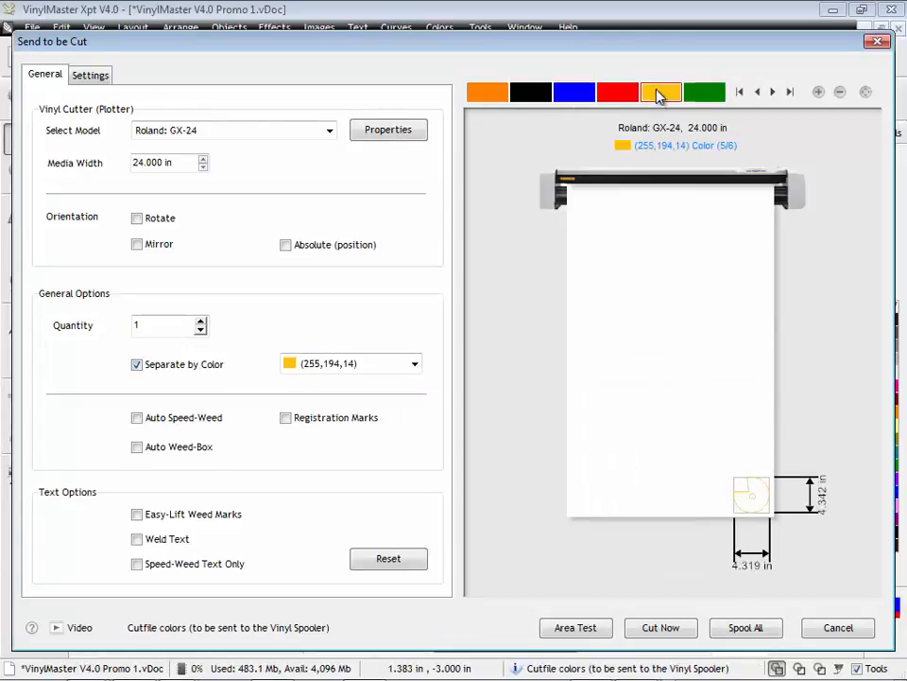
left_click(705, 93)
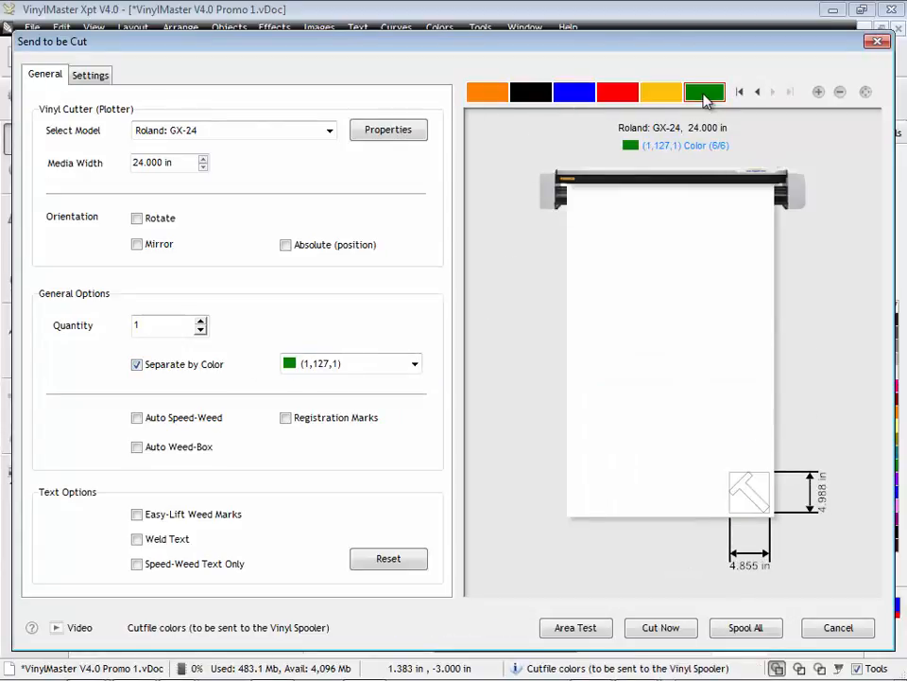
Enable Auto Speed-Weed and preview the weed borders on the yellow, red, blue, black and orange cuts
left_click(202, 417)
left_click(666, 94)
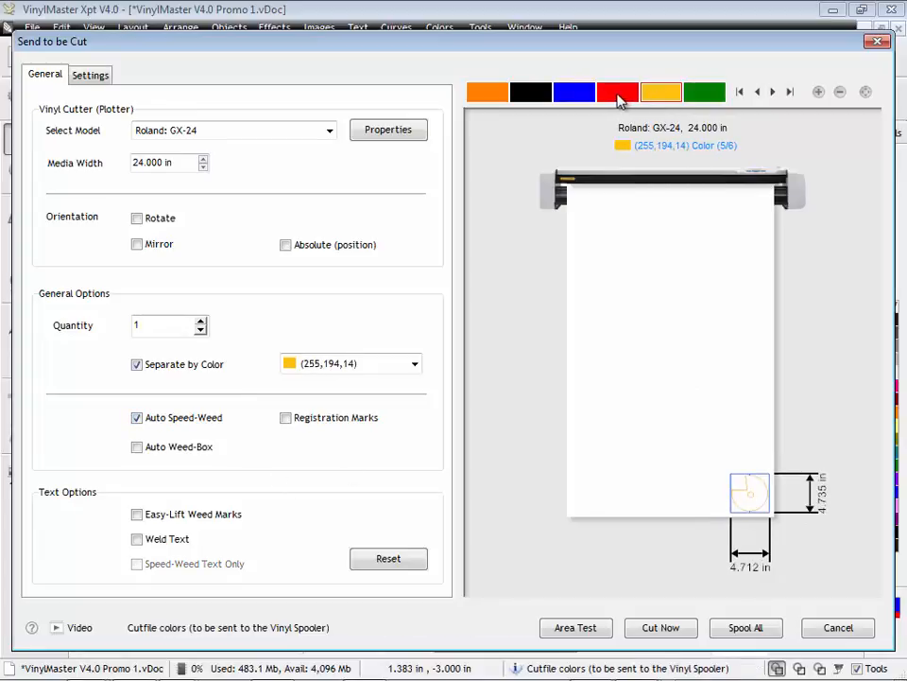
left_click(619, 101)
left_click(573, 97)
left_click(541, 97)
left_click(492, 101)
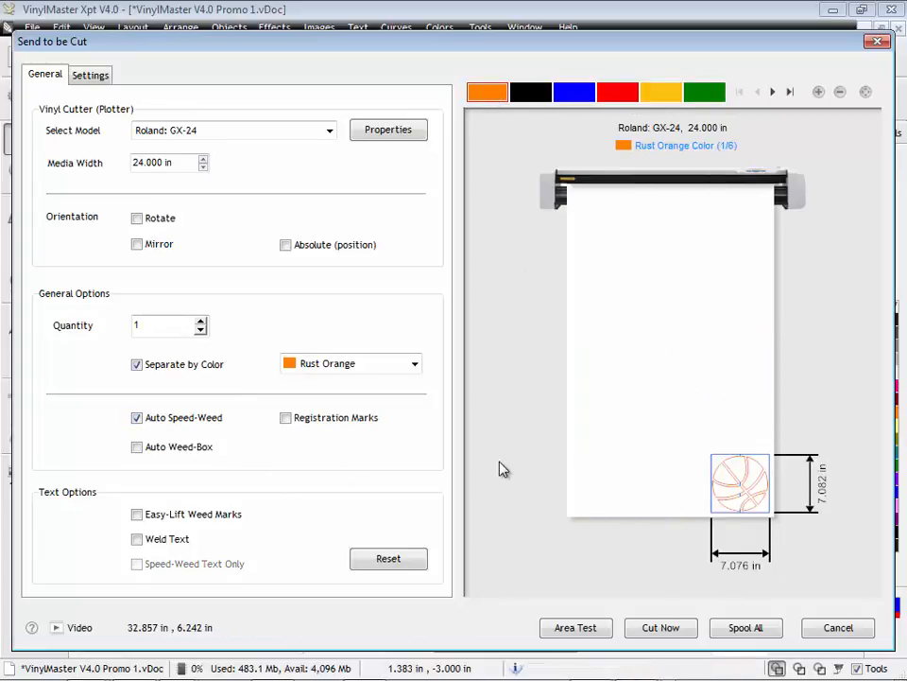
Spool all the color cuts and preview each color job in the Vinyl Spooler, ending on Black
left_click(746, 627)
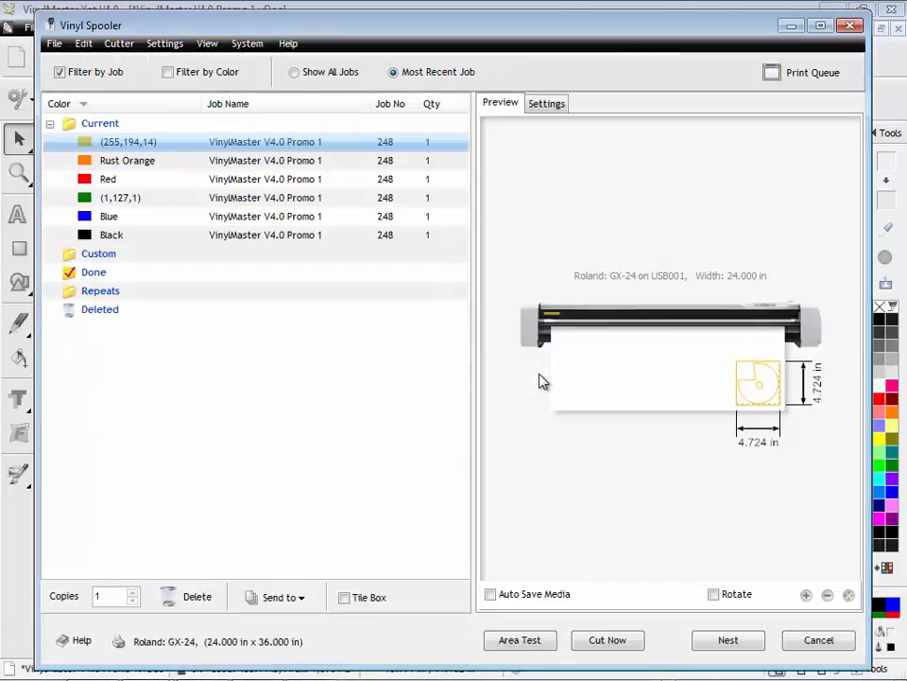
left_click(230, 161)
left_click(235, 179)
left_click(237, 197)
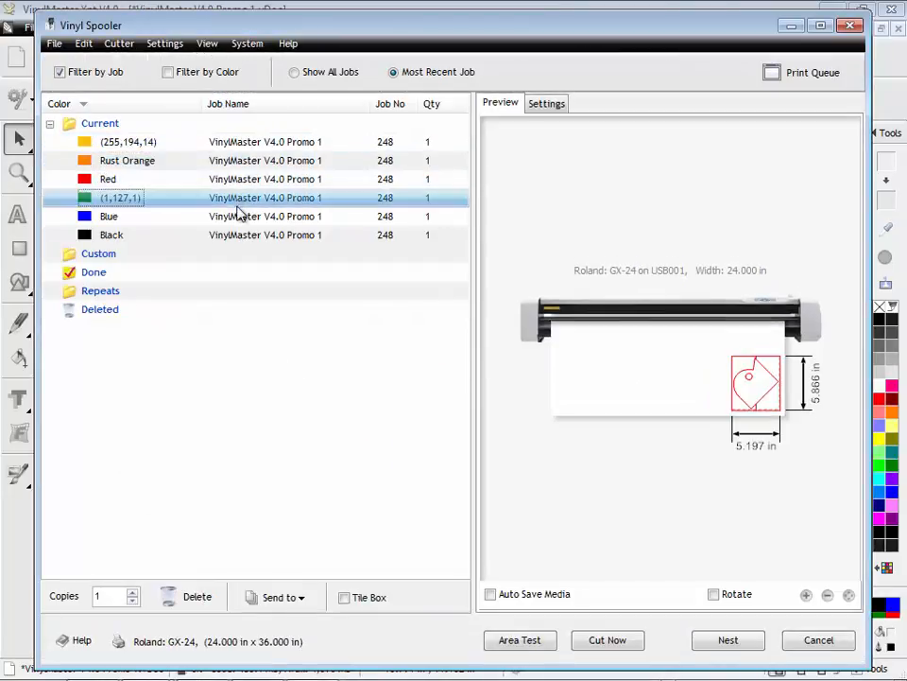
left_click(241, 217)
left_click(244, 235)
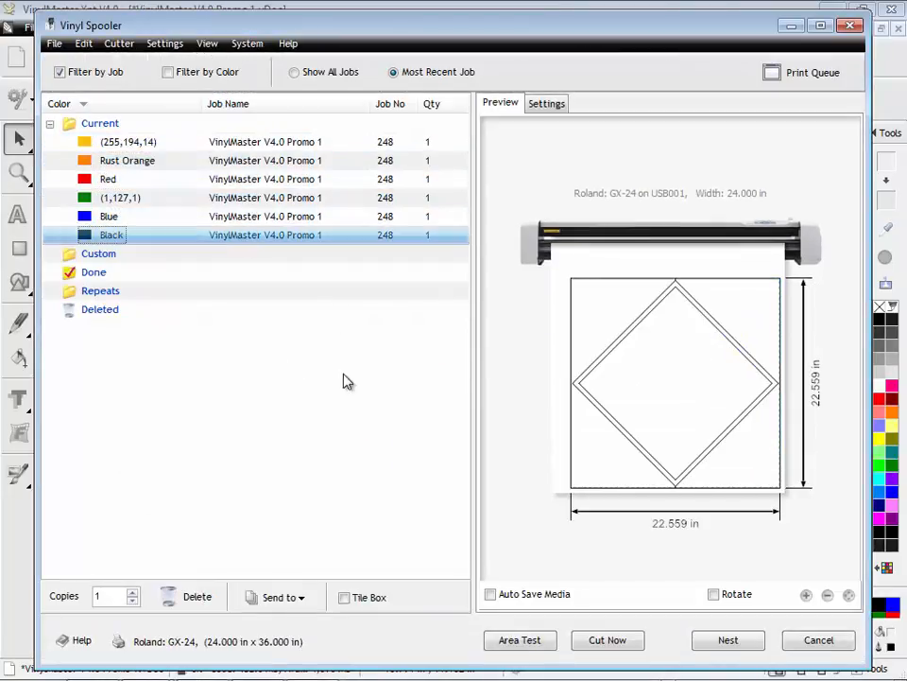
Cut the Black job from the spooler and close the Vinyl Spooler
left_click(607, 640)
left_click(416, 373)
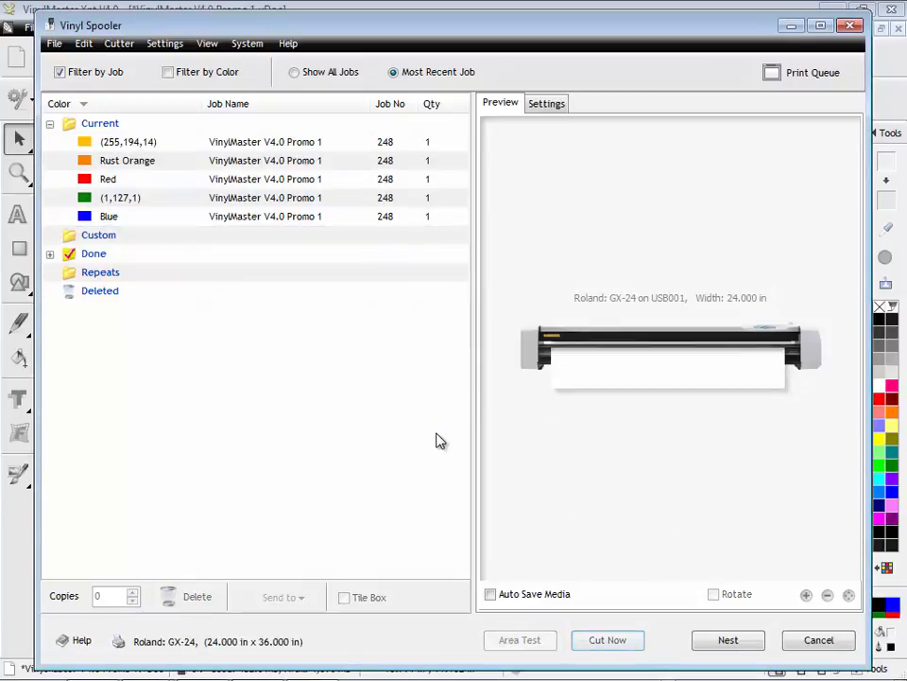
left_click(850, 26)
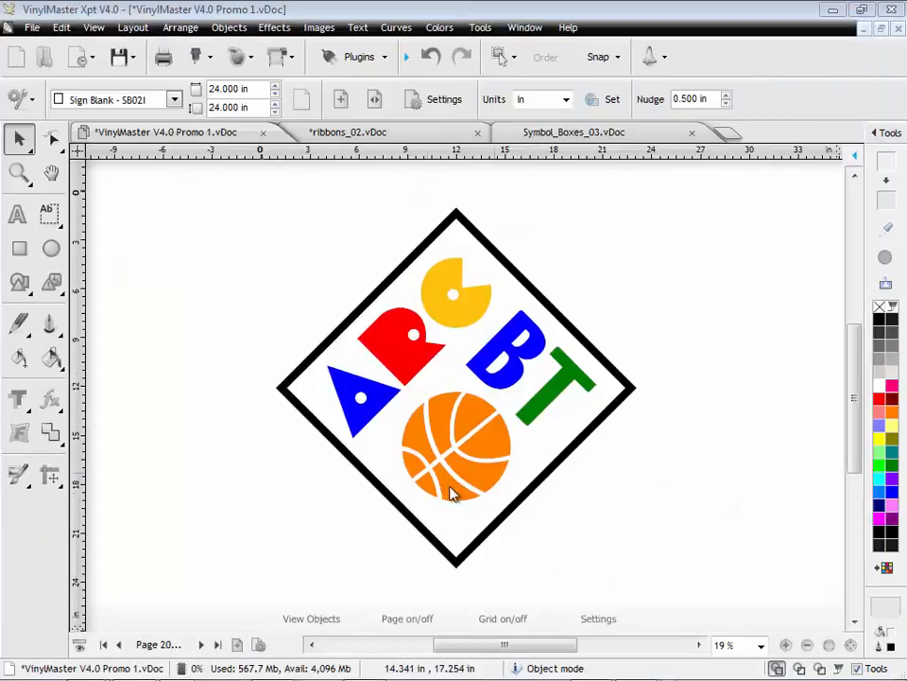
Go to page 21, select all the Arts and Crafts artwork, cut it immediately and close the Vinyl Spooler
left_click(201, 644)
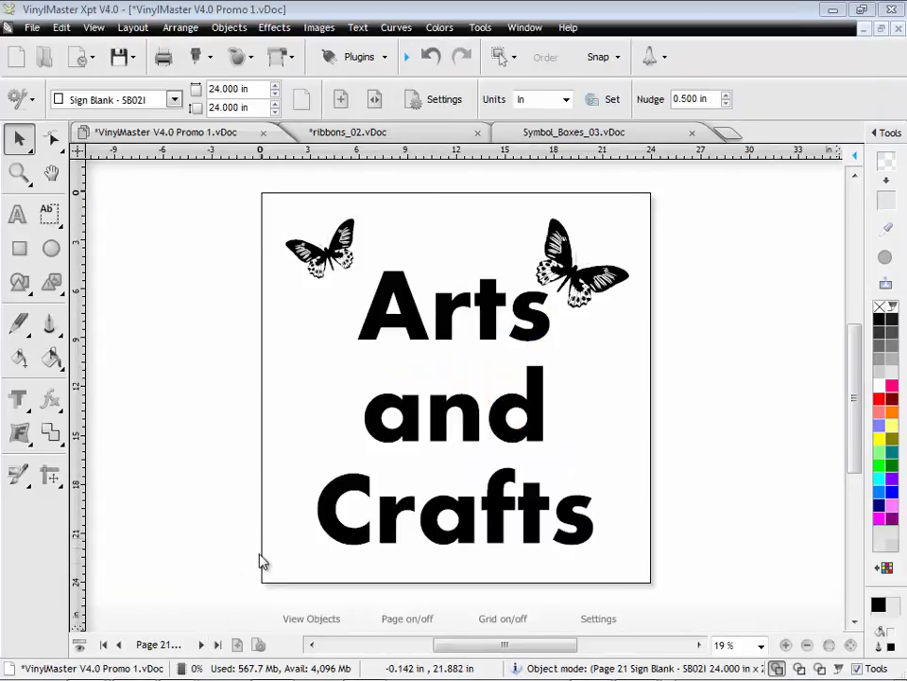
left_click_drag(260, 555, 652, 201)
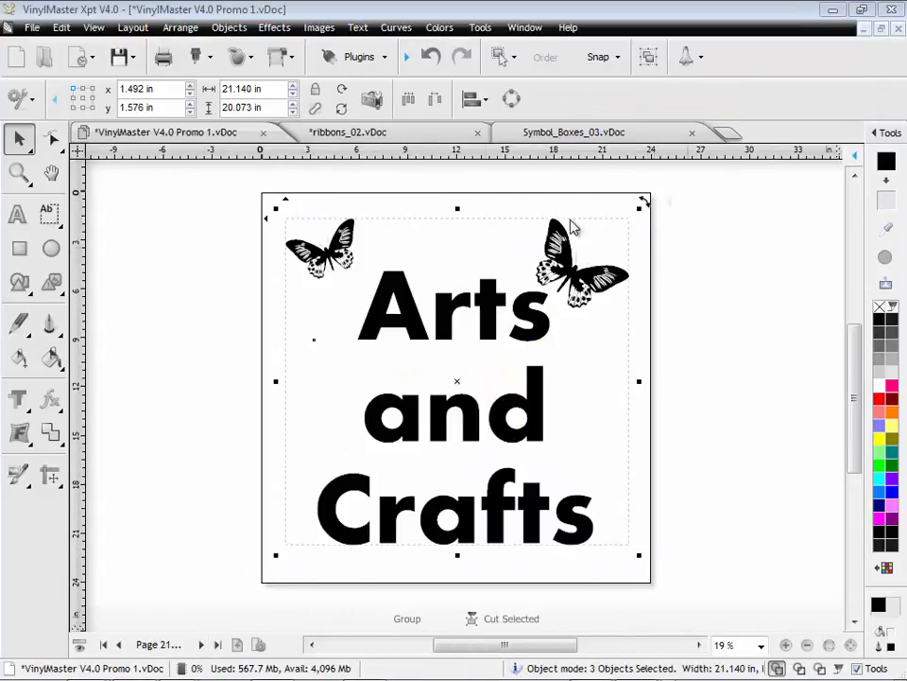
left_click(196, 56)
left_click(193, 87)
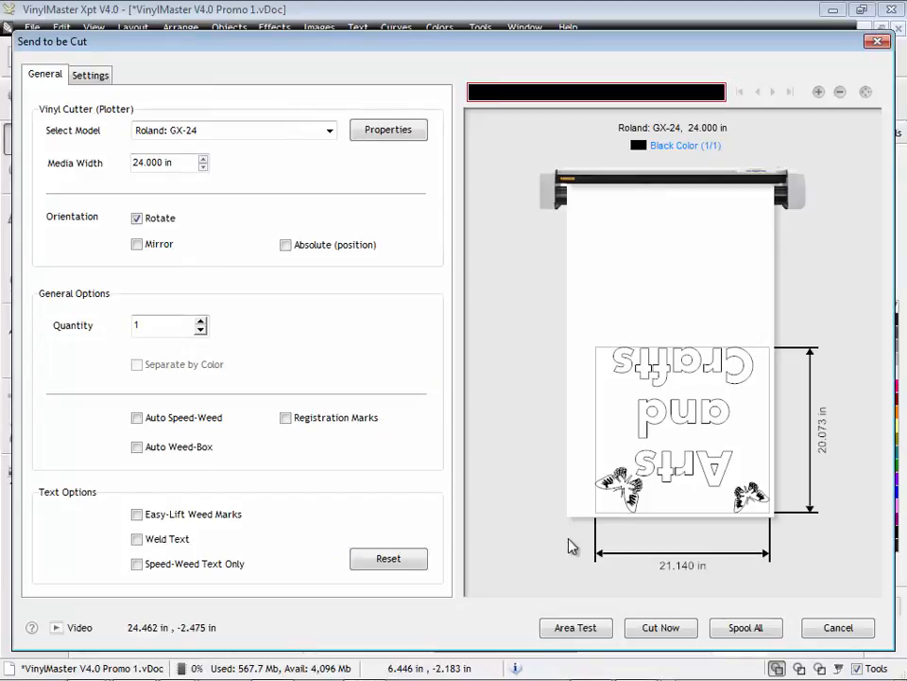
left_click(667, 628)
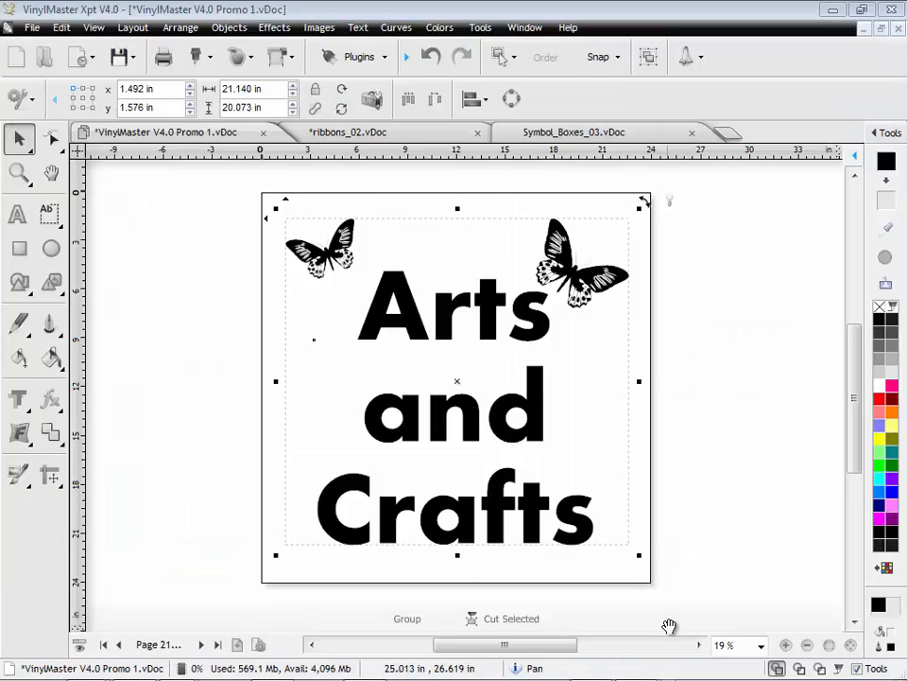
left_click(441, 377)
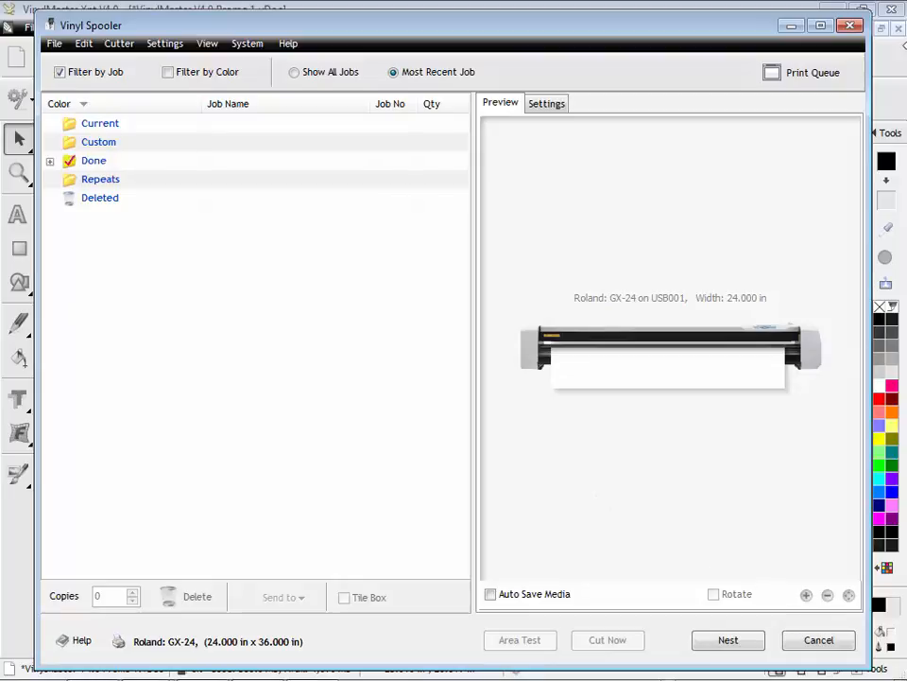
left_click(862, 28)
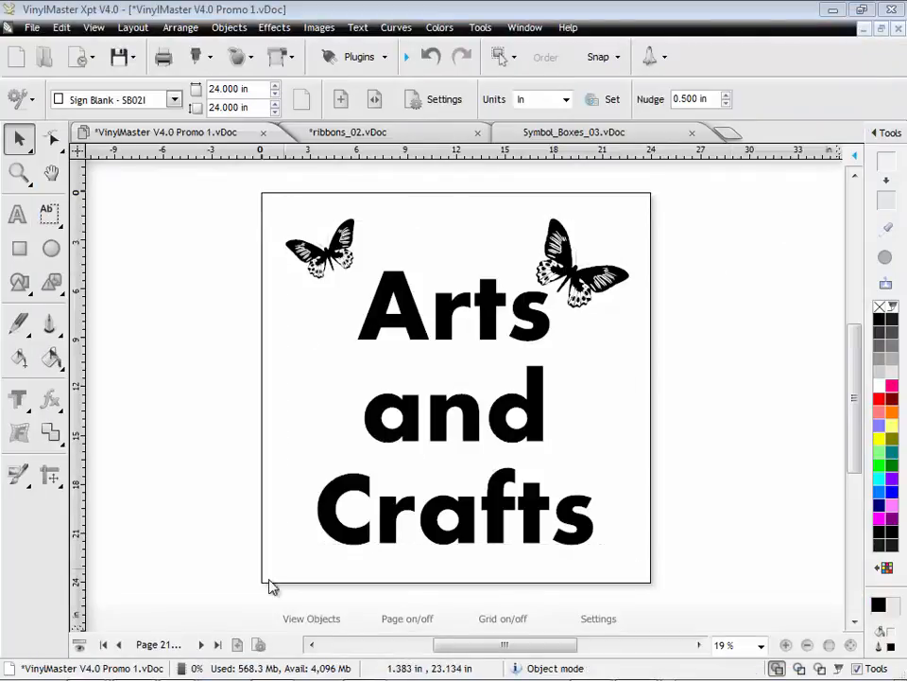
Go to page 22 and send all colors of the current page's emblem as cutfiles to a cut document
left_click(200, 644)
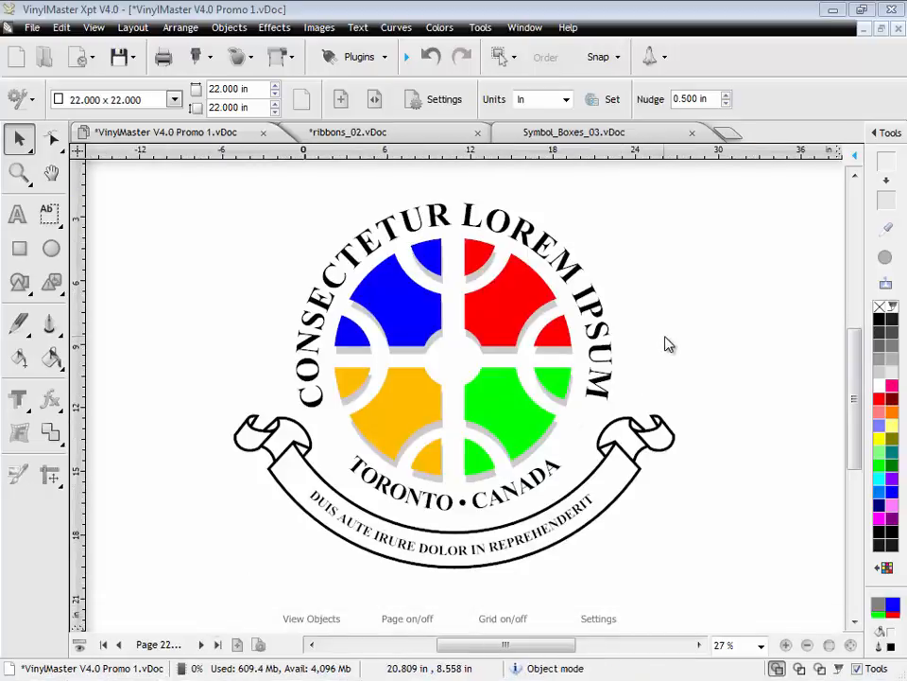
left_click(209, 59)
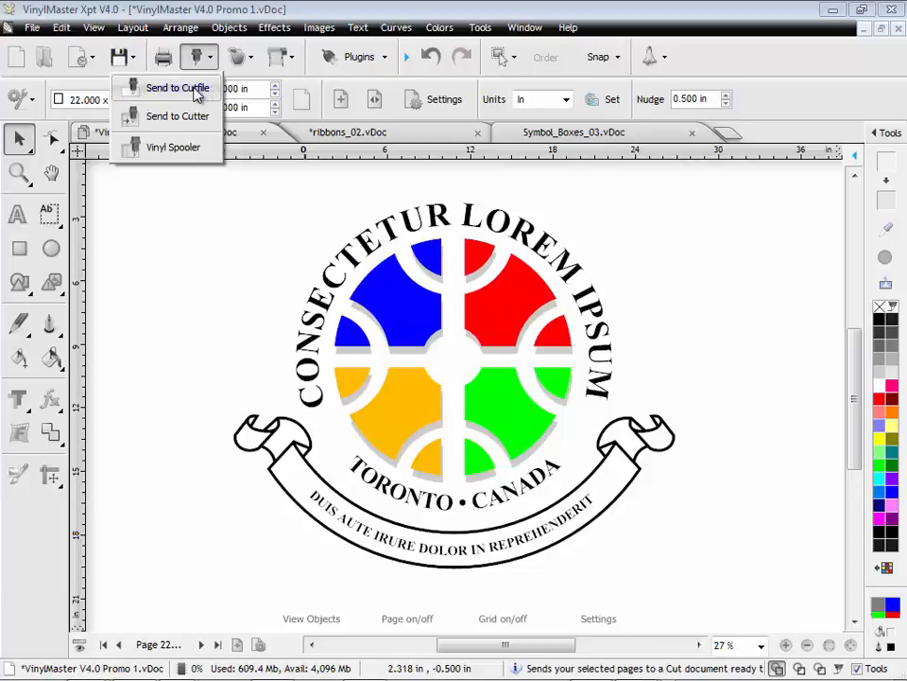
left_click(196, 92)
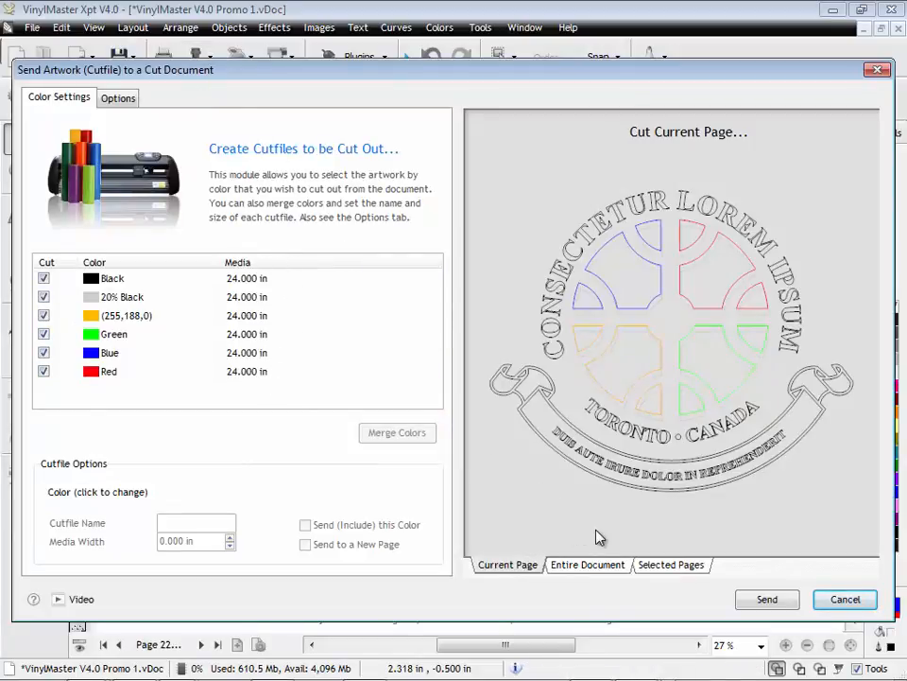
left_click(766, 600)
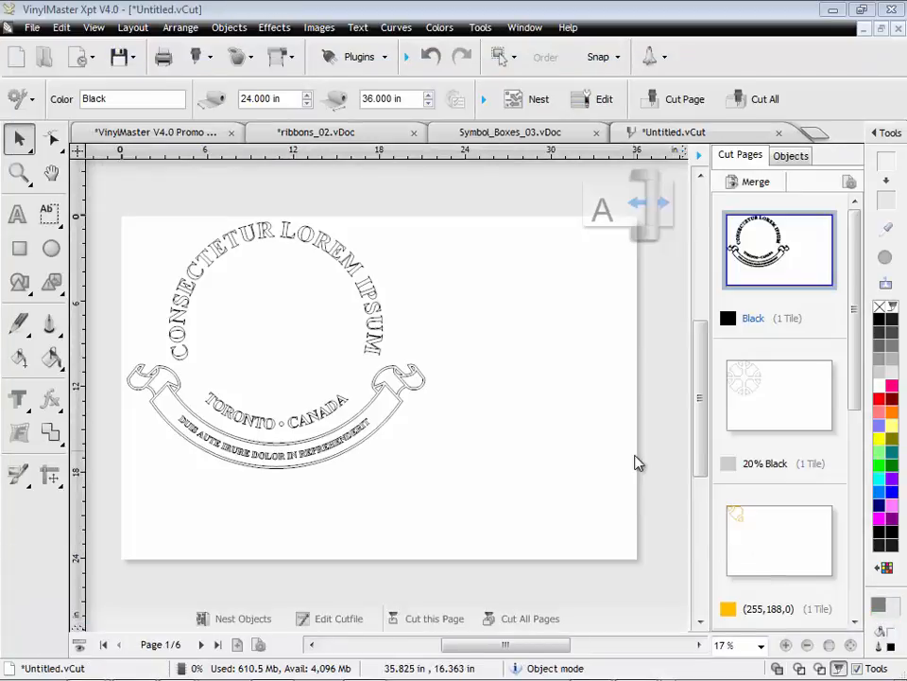
Browse the color-separated cut pages, look through the Black page's object list, and return to the cut pages
mouse_move(858, 328)
left_mouse_down()
mouse_move(867, 530)
mouse_move(867, 311)
left_mouse_up()
left_click(803, 386)
left_click(787, 279)
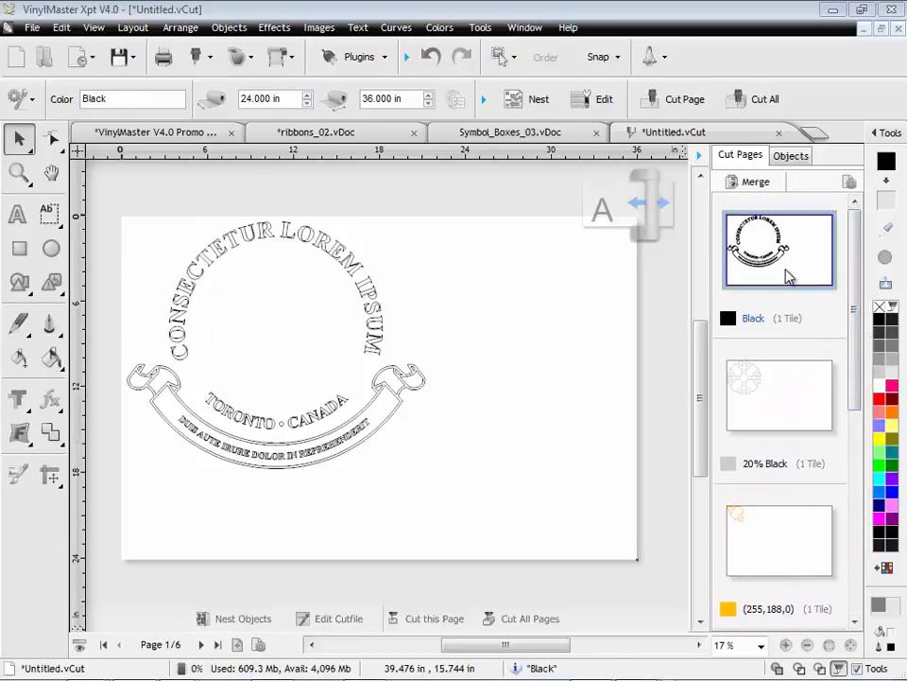
left_click(776, 156)
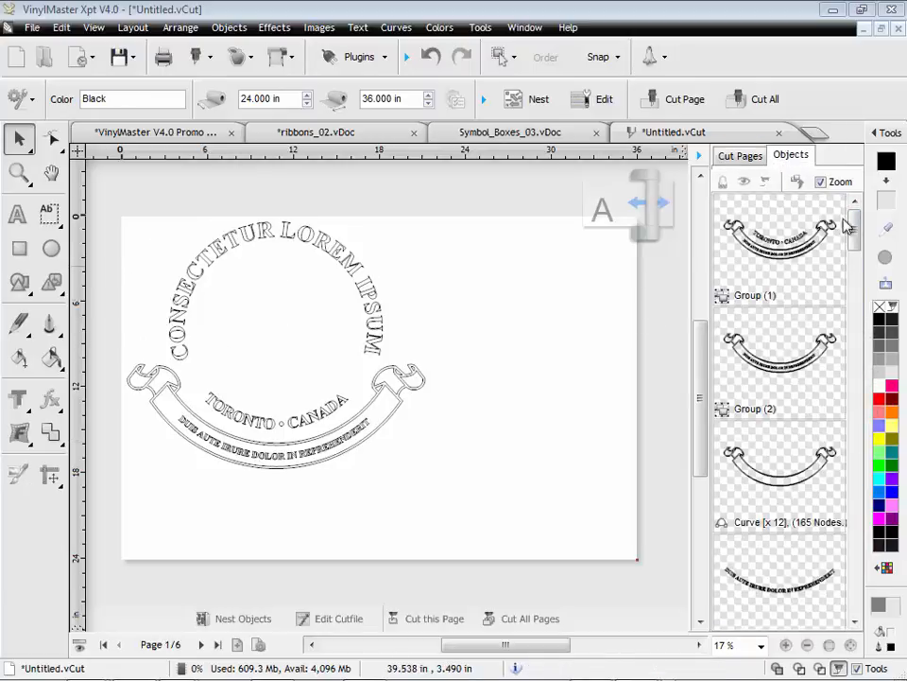
mouse_move(853, 226)
left_mouse_down()
mouse_move(855, 364)
mouse_move(855, 212)
left_mouse_up()
left_click(742, 156)
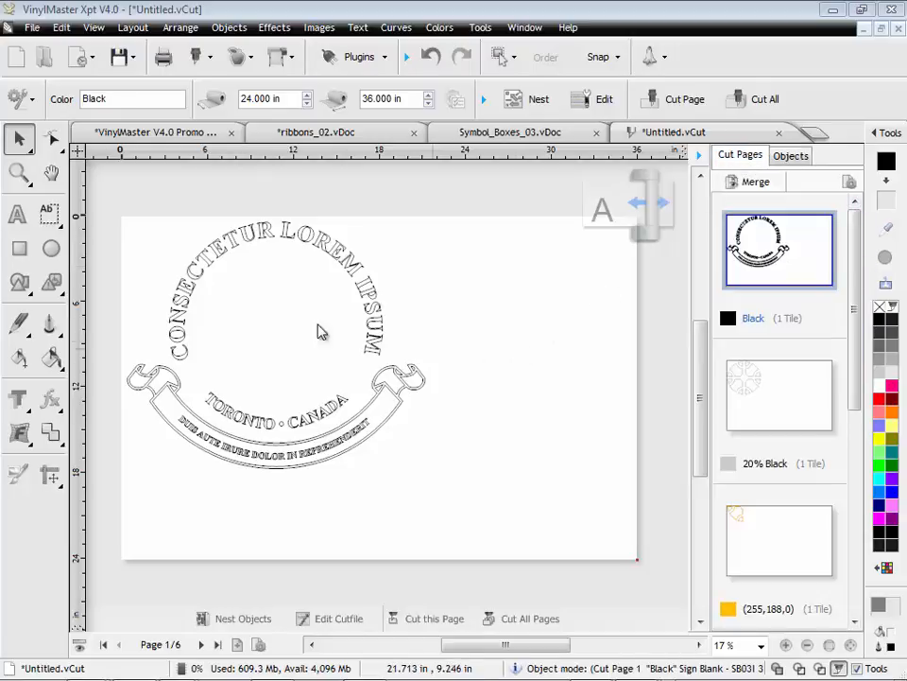
Zoom in on the curved TORONTO • CANADA text on the Black cut page and activate the Text tool
left_click(18, 172)
left_click_drag(193, 371, 376, 447)
left_click(17, 215)
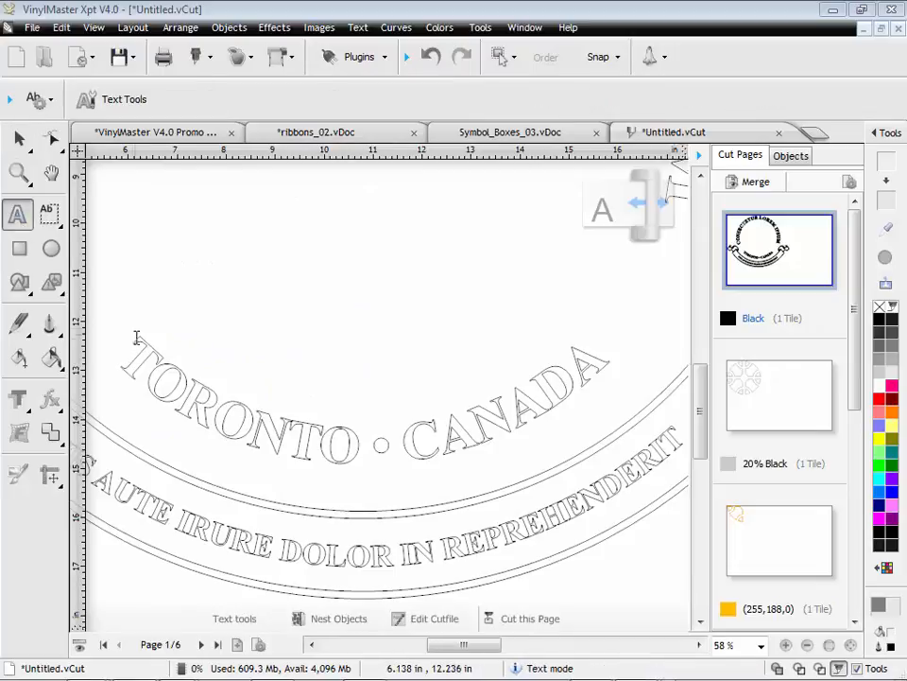
Replace the word TORONTO with VANCOUVER in the lower arc text on the Black cut page
left_click_drag(136, 337, 306, 446)
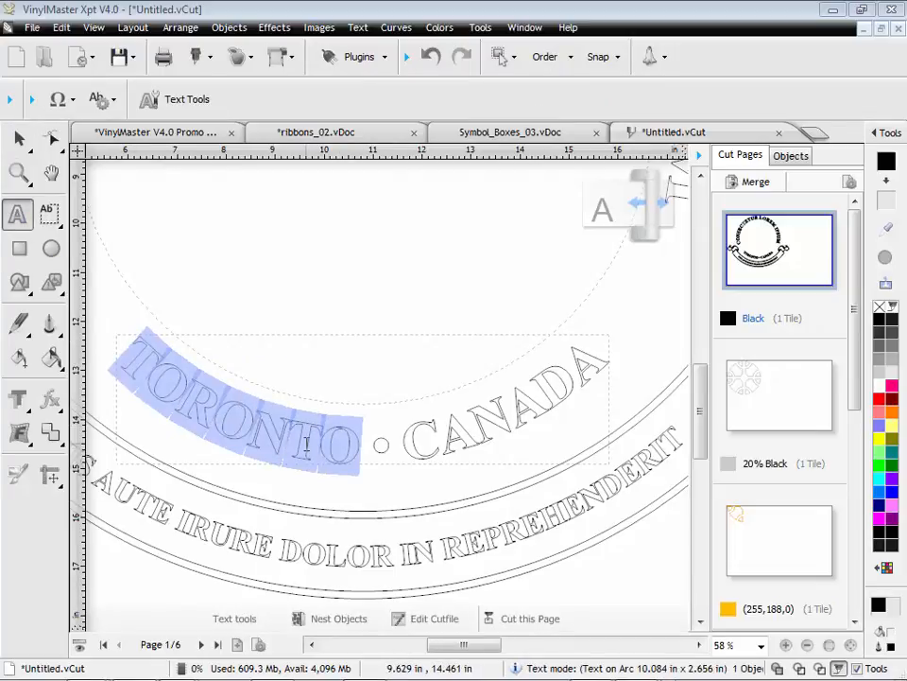
type("VANCOUV")
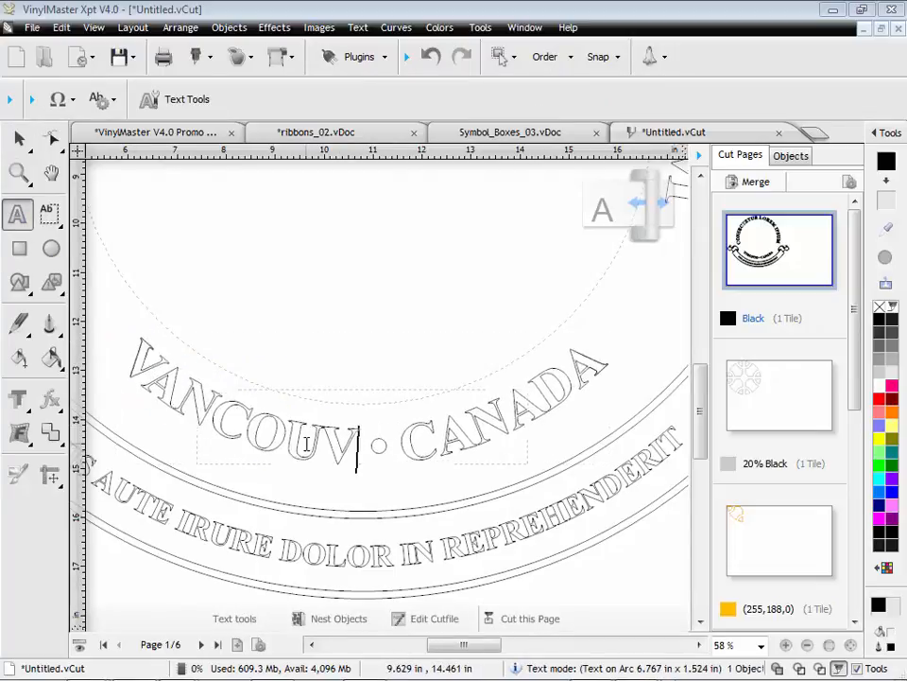
type("ER")
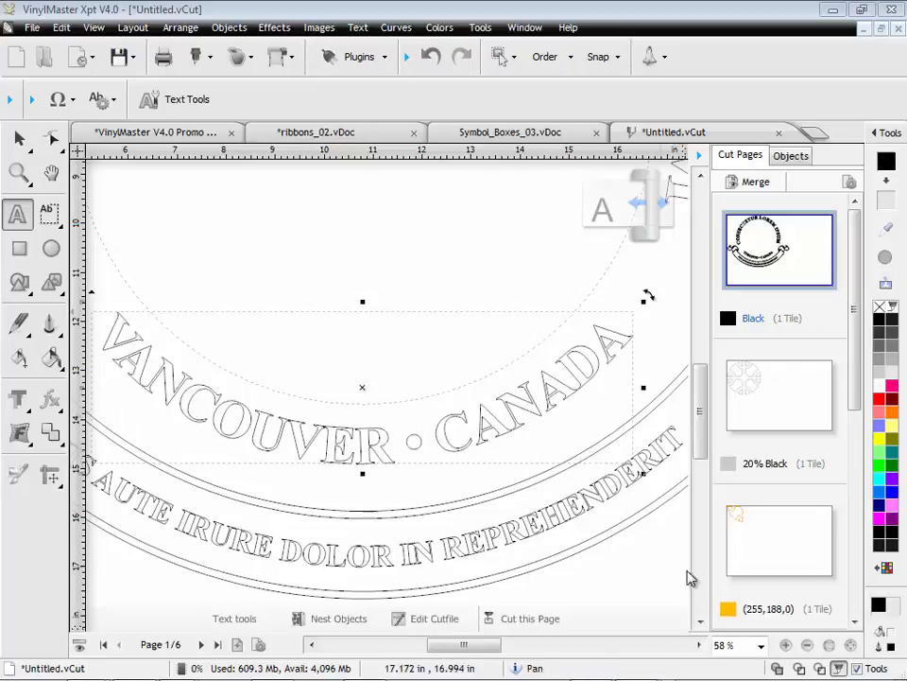
left_click(850, 645)
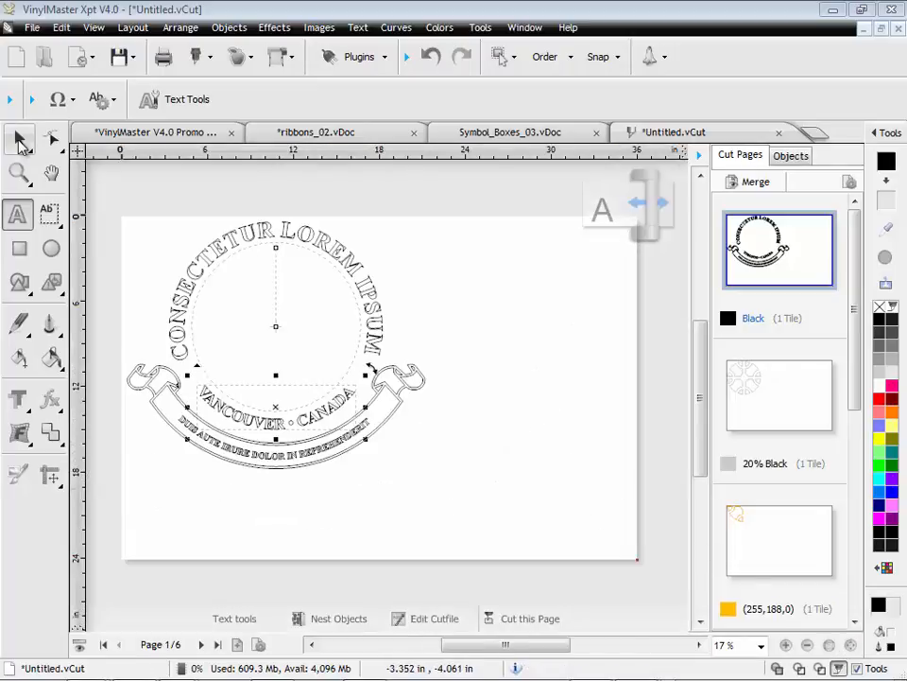
left_click(19, 138)
left_click(510, 286)
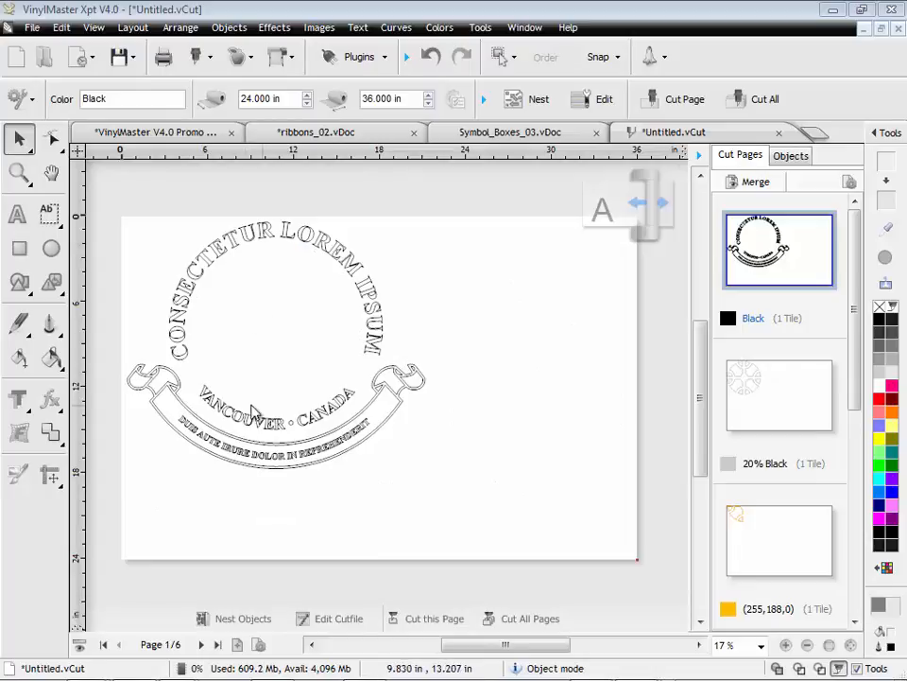
Rotate the ribbon group with the VANCOUVER text 90 degrees clockwise and move it onto a second tile below the first
left_click(236, 427)
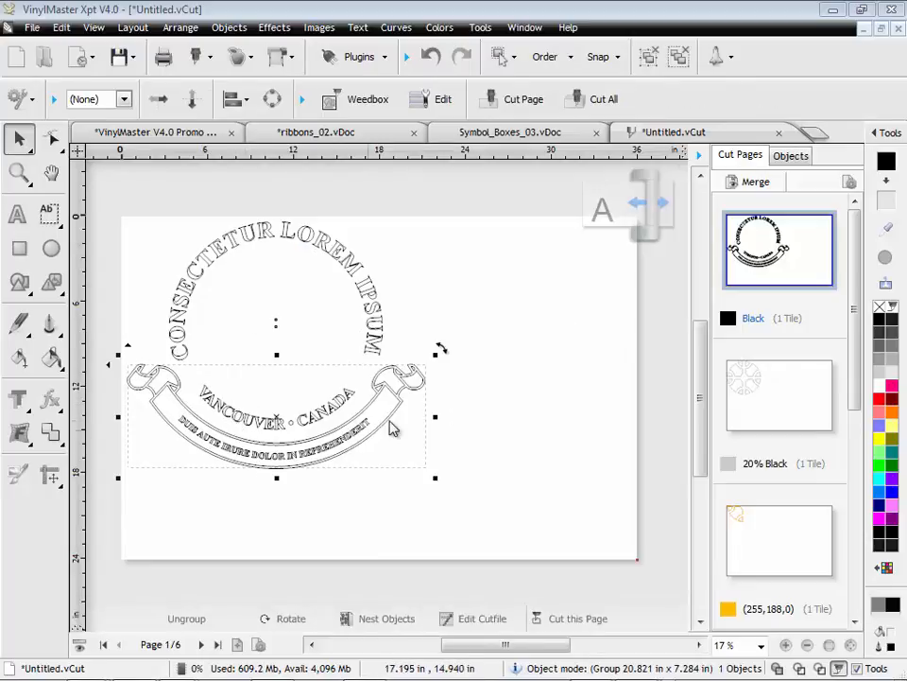
left_click_drag(441, 349, 314, 496)
left_click_drag(299, 301, 227, 573)
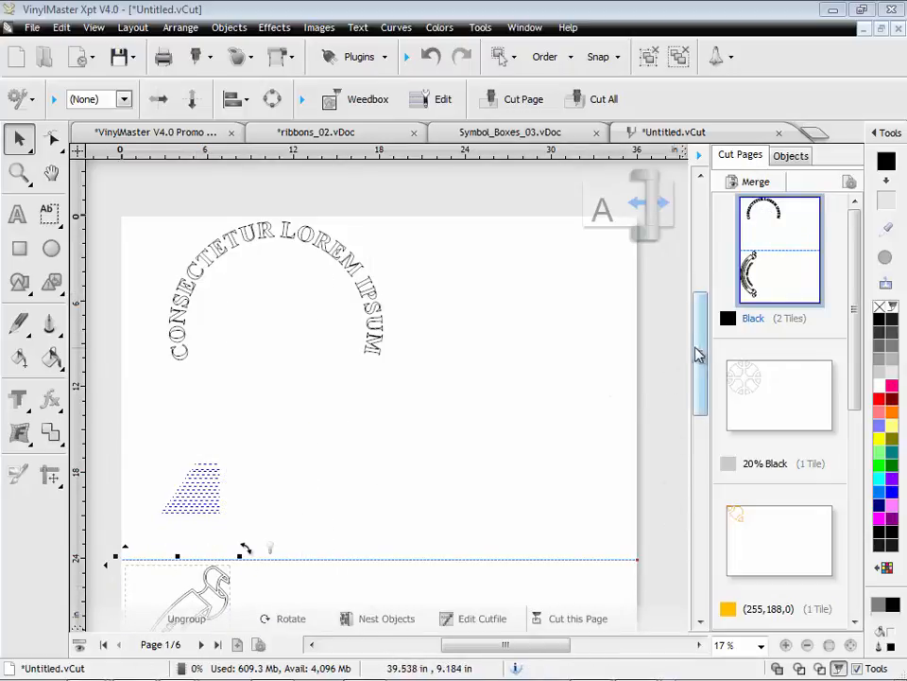
mouse_move(700, 357)
left_mouse_down()
mouse_move(715, 429)
mouse_move(709, 354)
left_mouse_up()
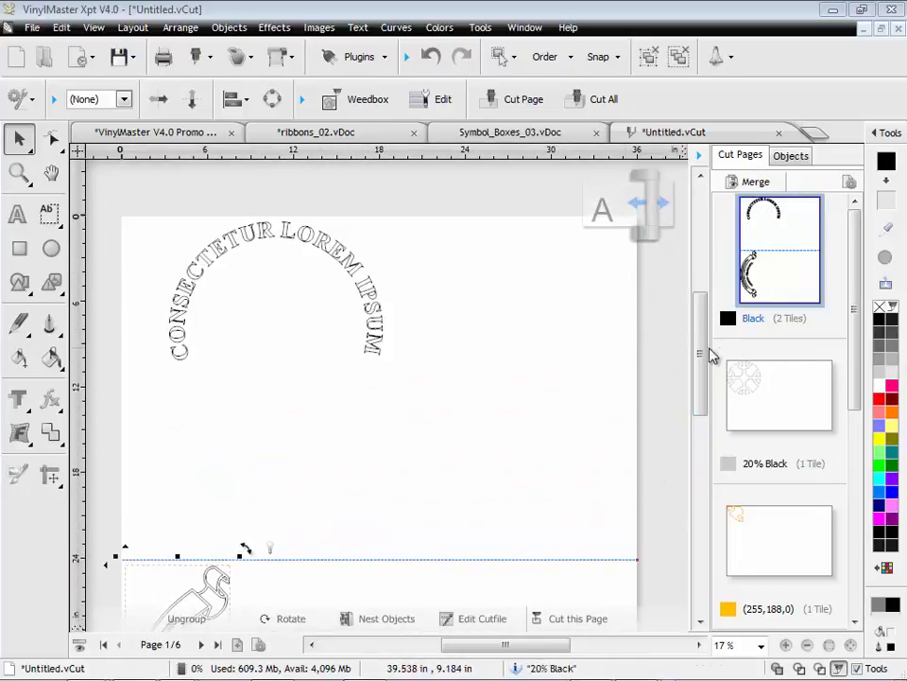
Rotate the CONSECTETUR and LOREM IPSUM arcs and stack them along the first tile's left edge, with LOREM IPSUM above
left_click(250, 238)
left_click_drag(251, 238, 215, 429)
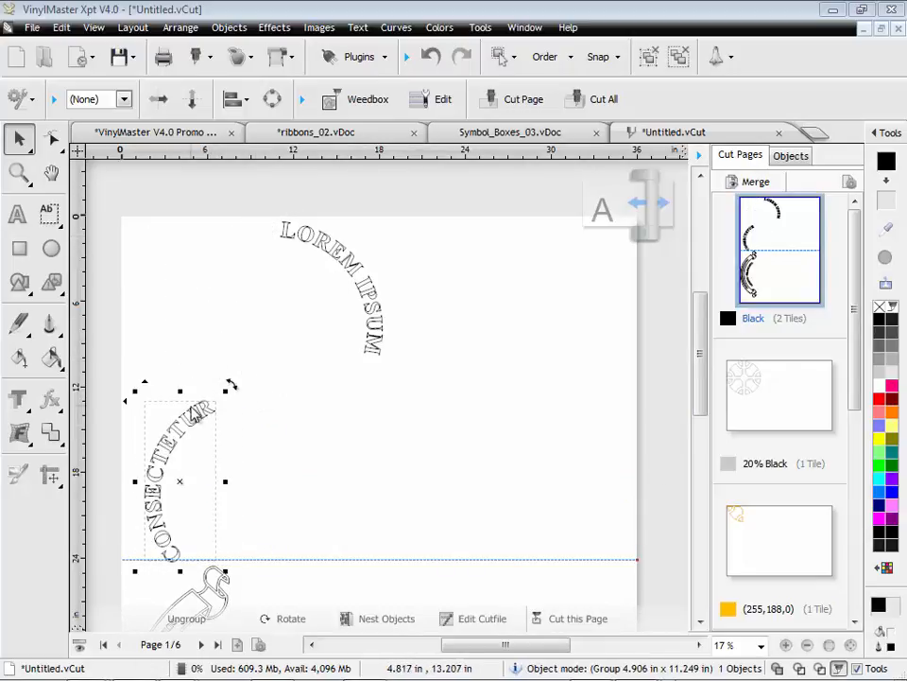
left_click_drag(187, 378, 159, 413)
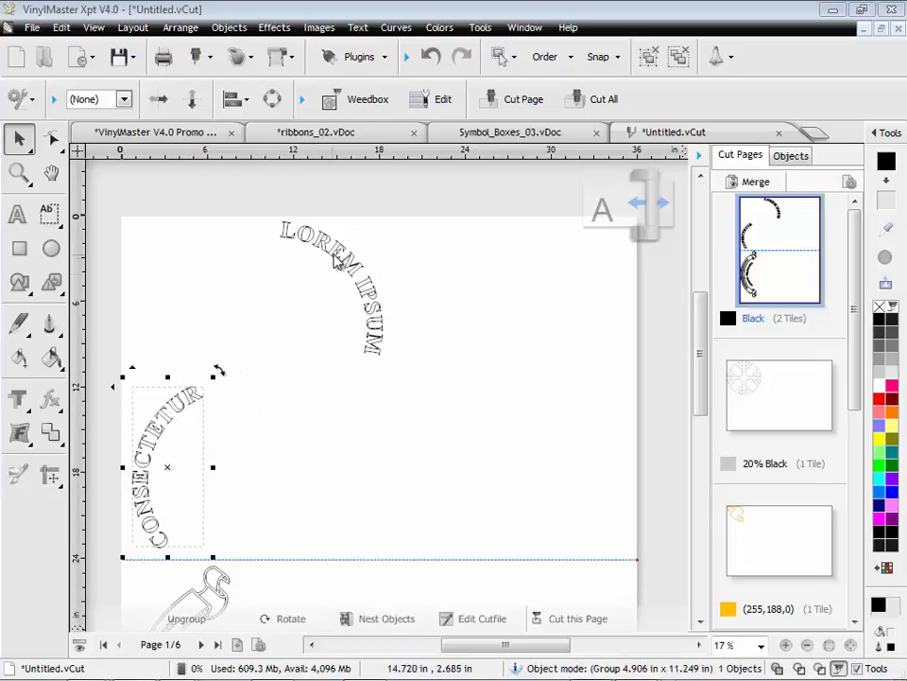
left_click(371, 245)
left_click_drag(401, 210, 178, 313)
left_click(351, 378)
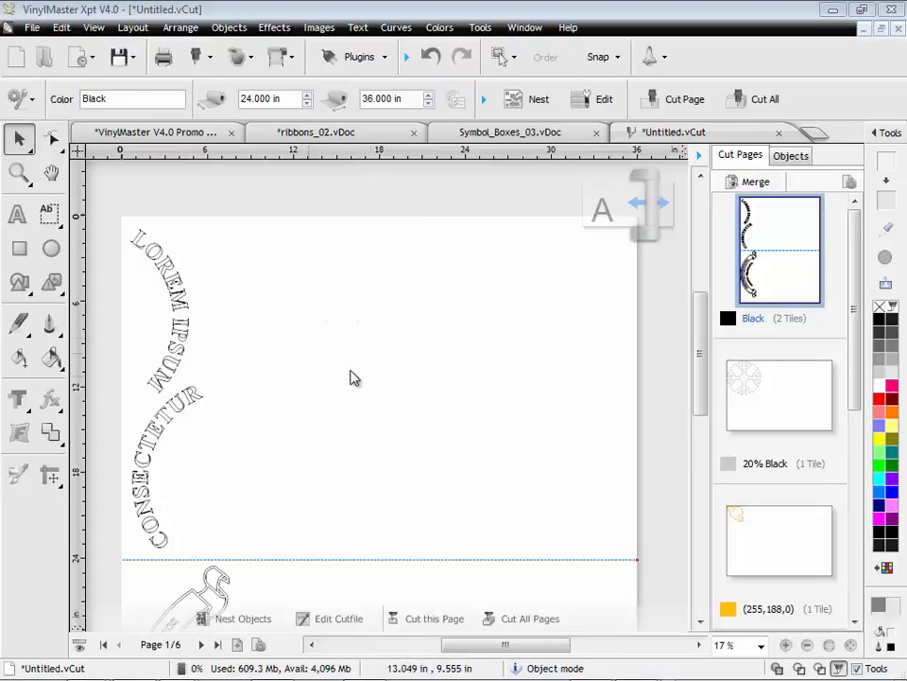
Nest the wheel segments on the 20% Black cut page and return to the Black cut page
left_click(773, 396)
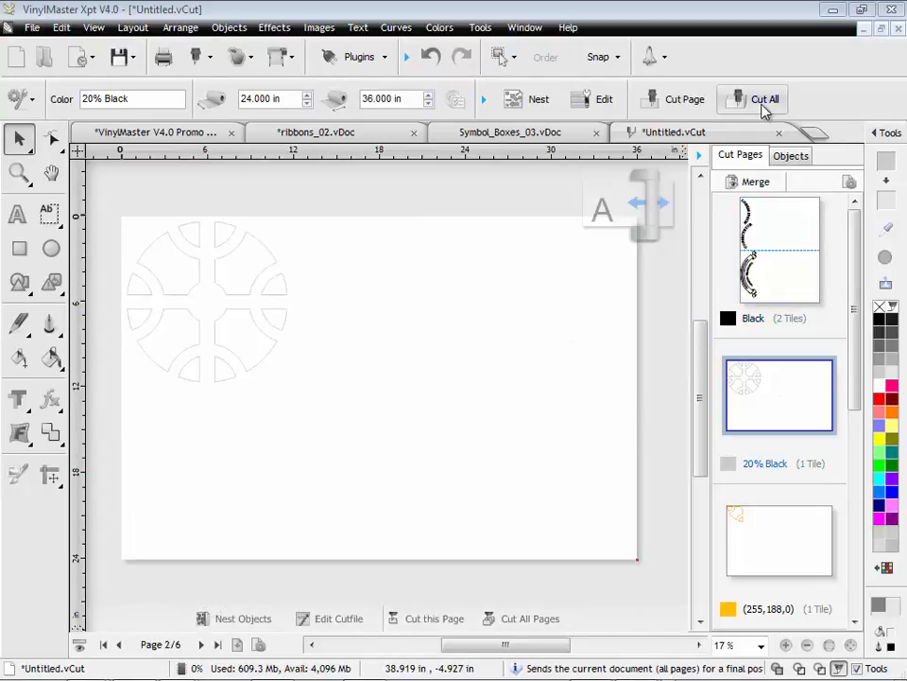
left_click(527, 102)
left_click(220, 236)
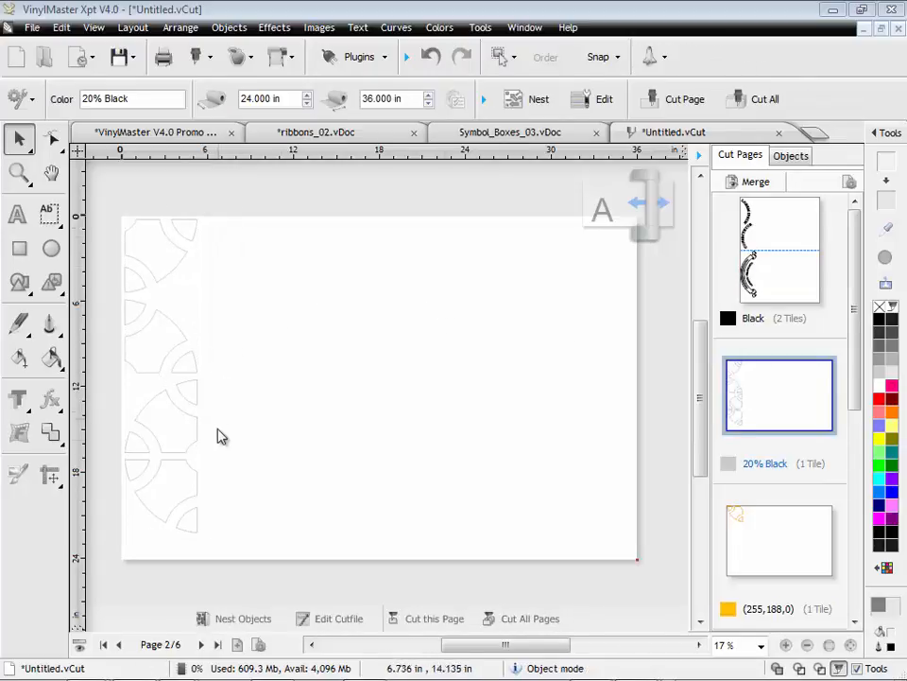
left_click(779, 250)
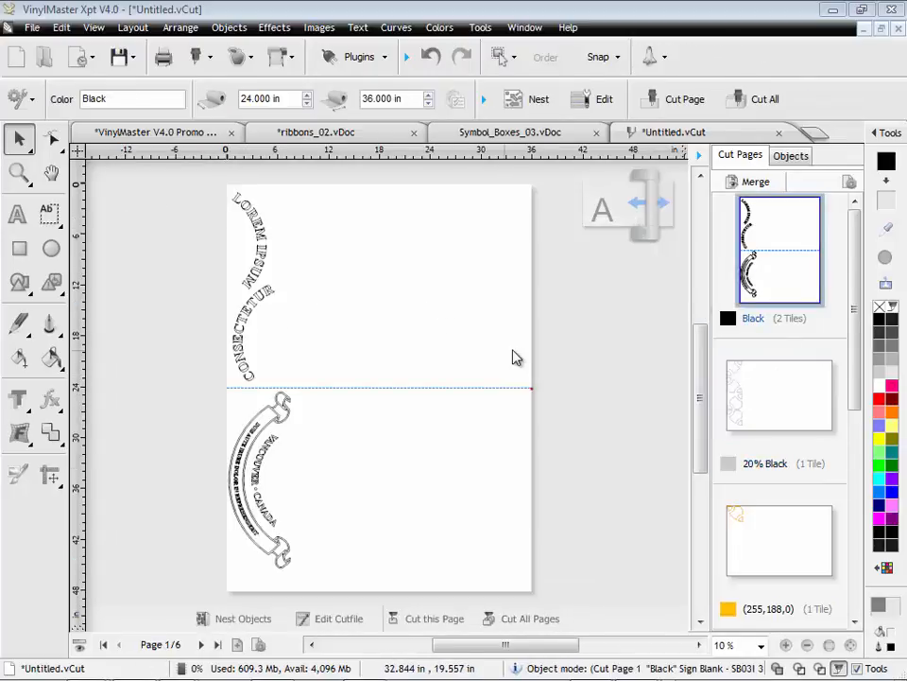
Send the black truck on page 23 of the VinylMaster V4.0 Promo 1 document to the existing cut document
left_click(202, 134)
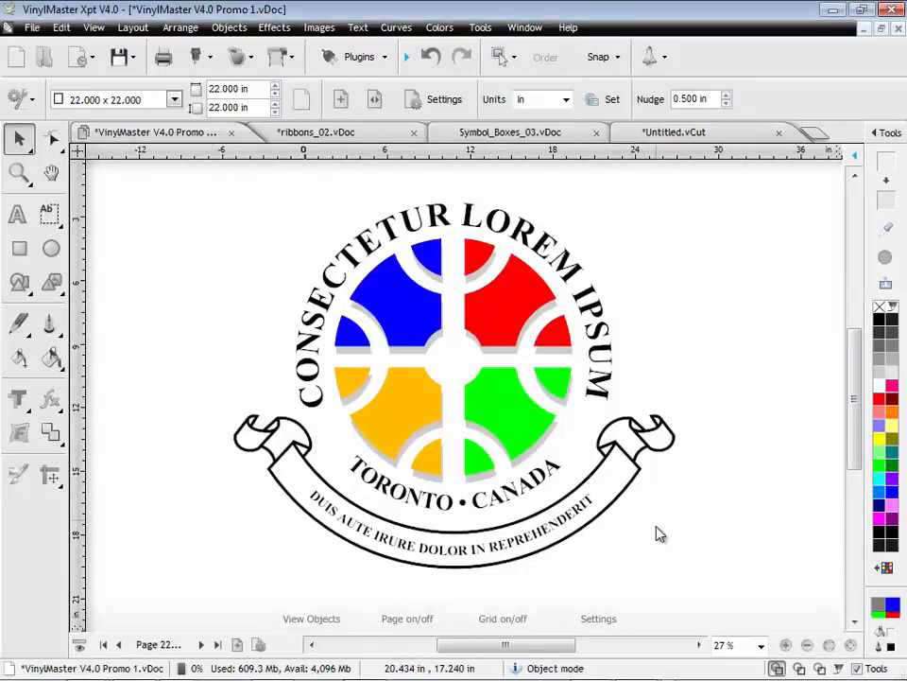
left_click(200, 644)
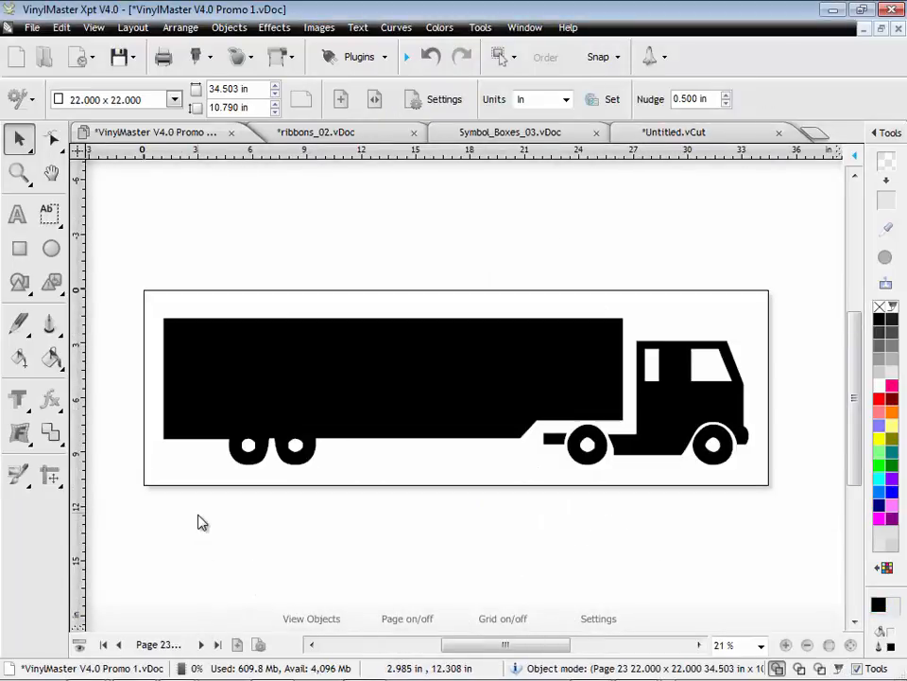
left_click(440, 425)
left_click(202, 59)
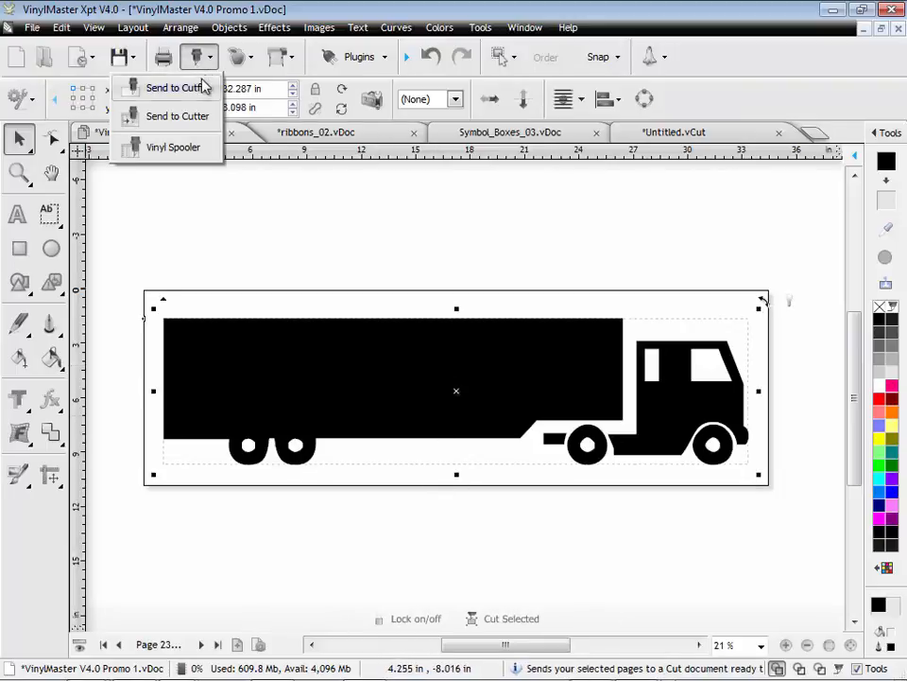
left_click(194, 90)
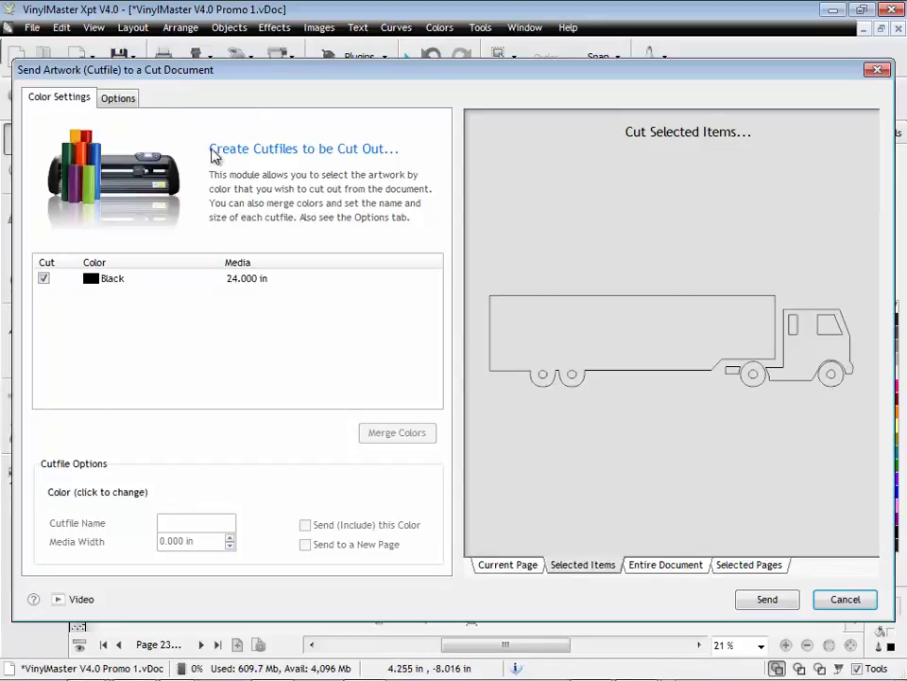
left_click(119, 99)
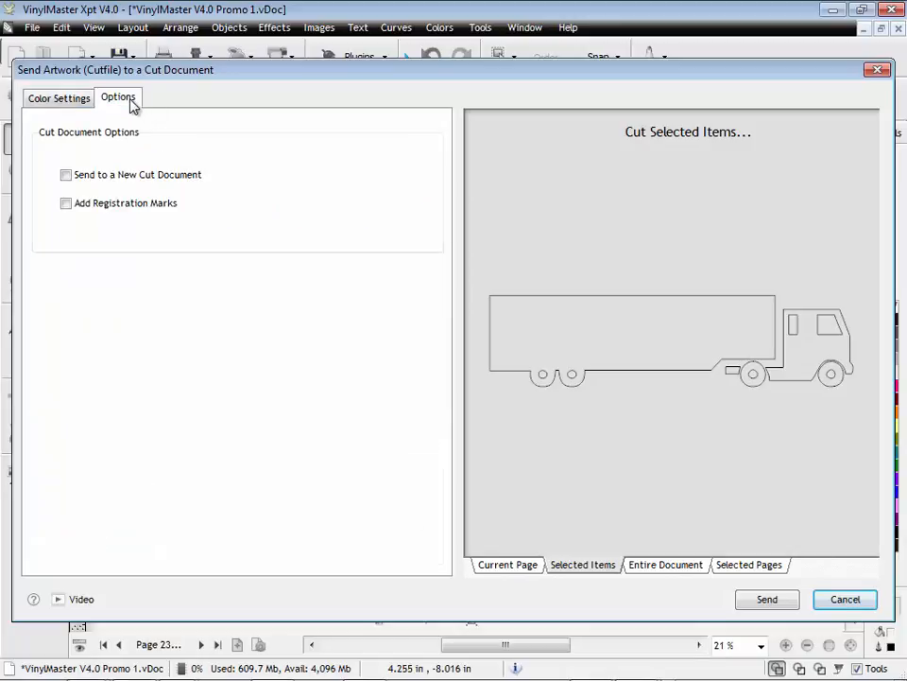
left_click(72, 100)
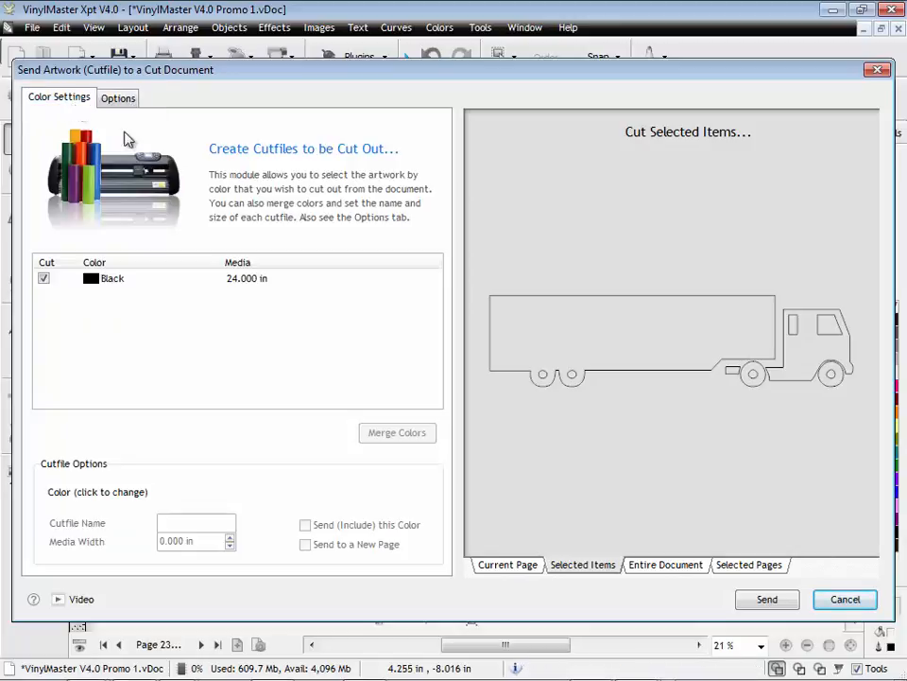
left_click(767, 599)
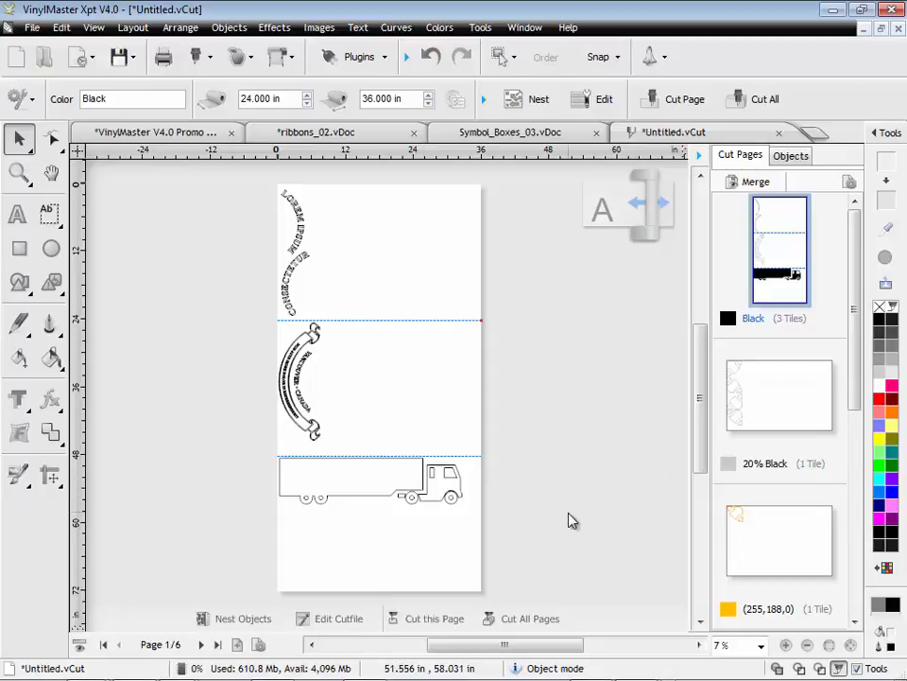
Edit the truck's cutfile to add a vertical tile line about halfway along the truck, and apply it
left_click(452, 493)
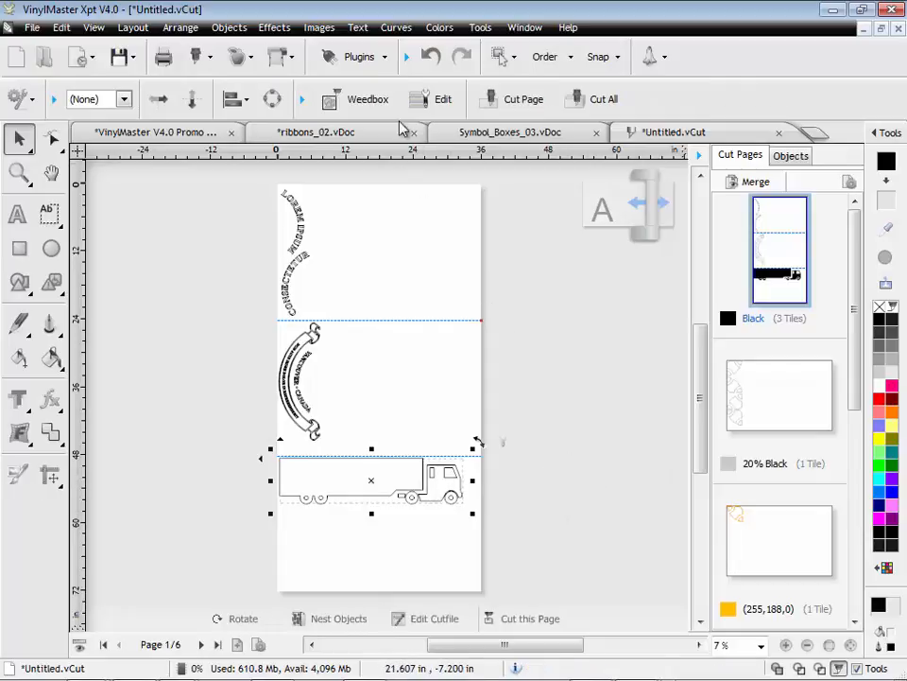
left_click(431, 100)
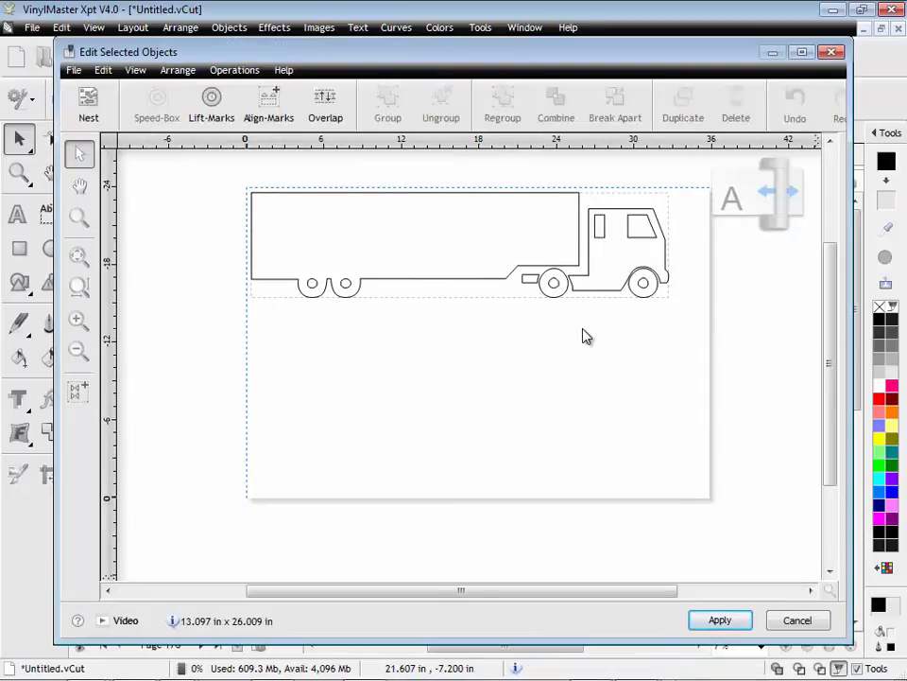
left_click(492, 277)
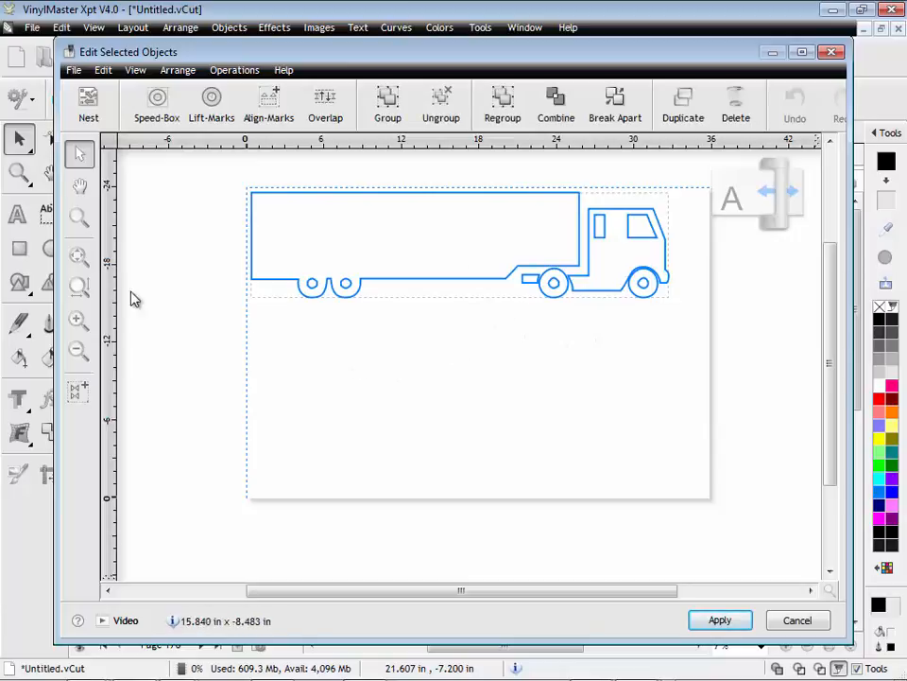
left_click_drag(110, 294, 464, 312)
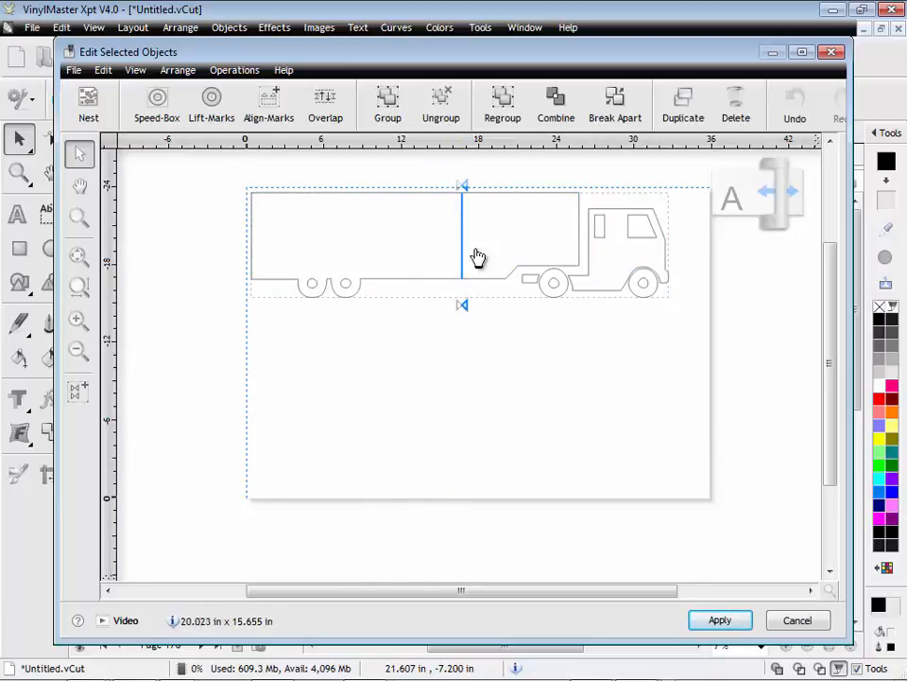
left_click(720, 620)
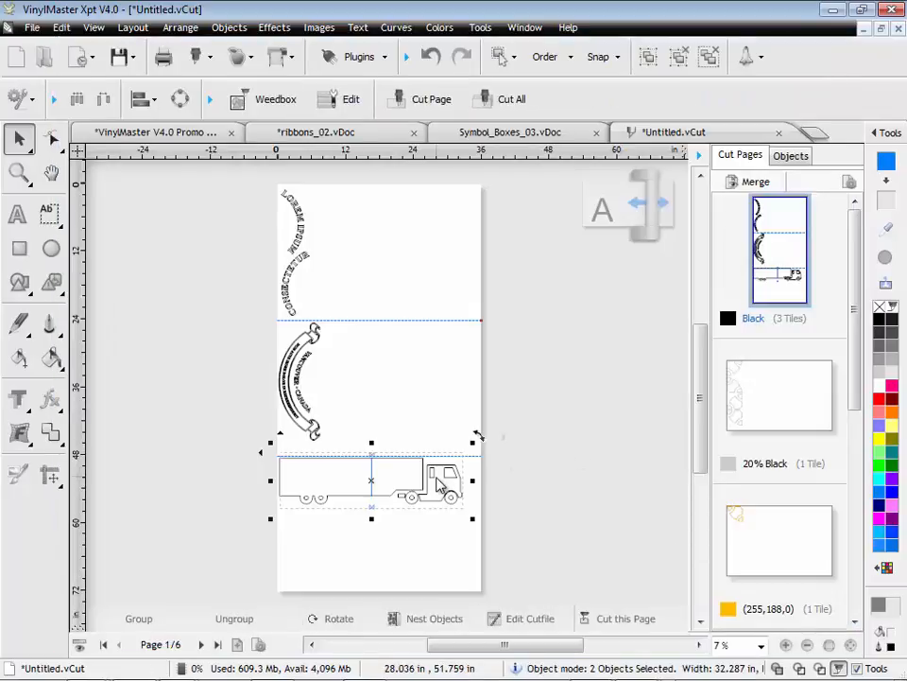
Move the cab half of the split truck directly below the trailer half on the third tile
left_click(459, 493)
left_click(413, 492)
left_click_drag(413, 491, 317, 543)
left_click(538, 497)
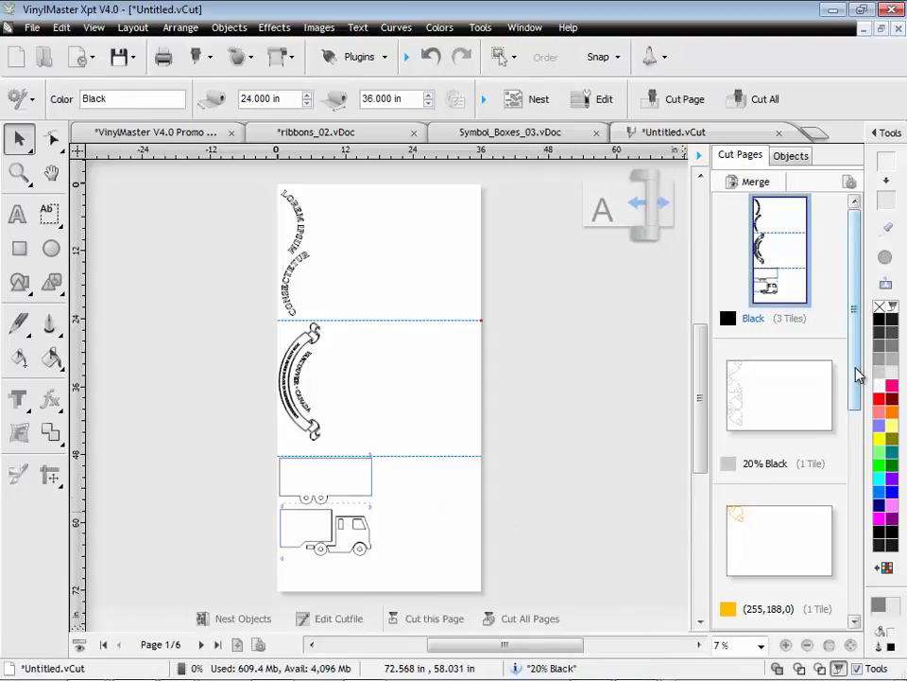
left_click_drag(856, 370, 876, 360)
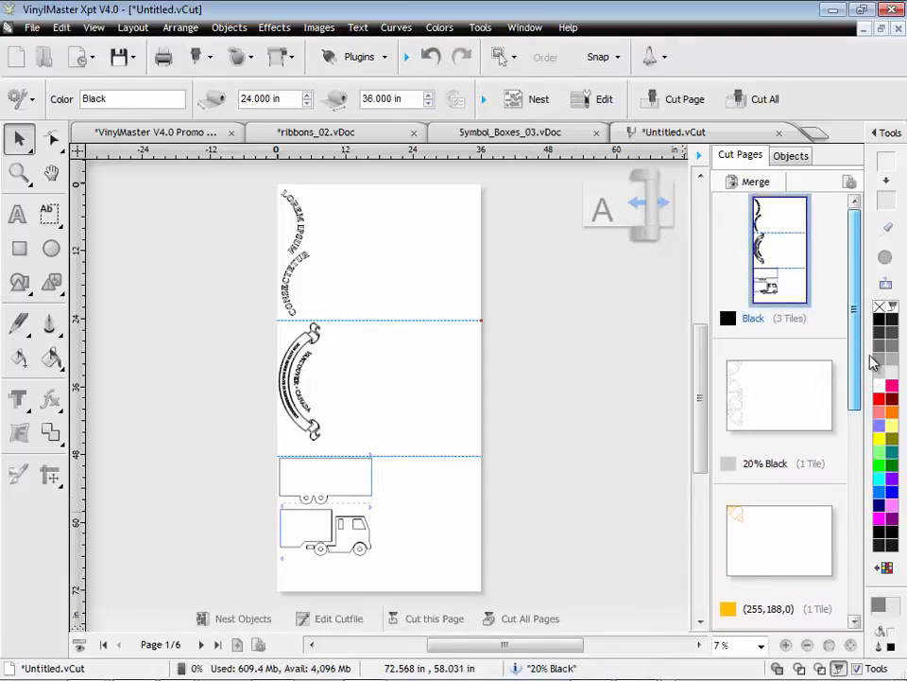
Preview the tiles of all six colors and send the whole cut document to the Vinyl Spooler for the Roland GX-24
left_click(753, 109)
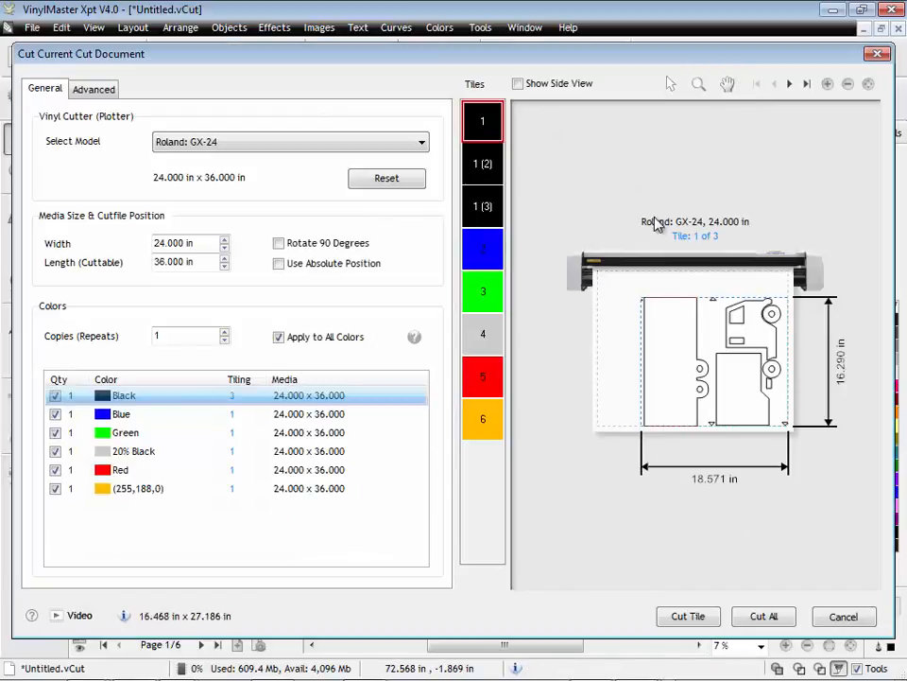
left_click(487, 174)
left_click(490, 204)
left_click(491, 249)
left_click(490, 292)
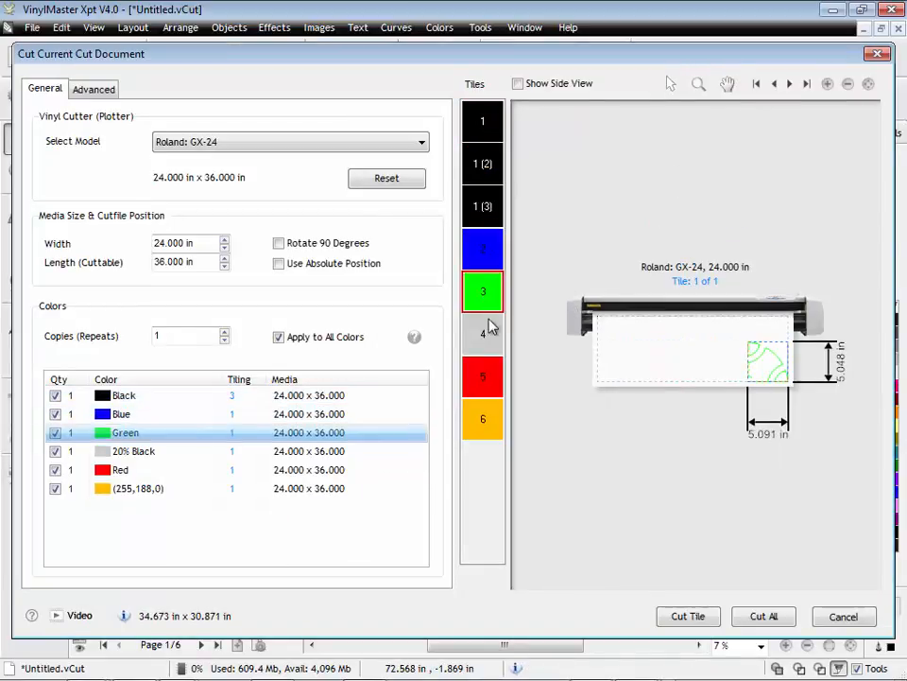
left_click(489, 335)
left_click(489, 386)
left_click(483, 419)
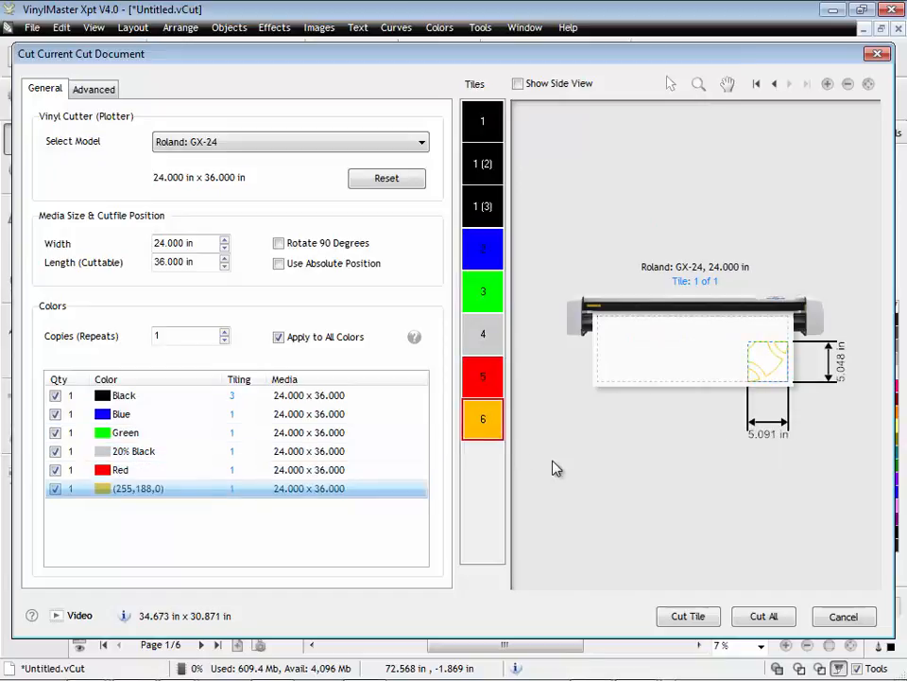
left_click(764, 615)
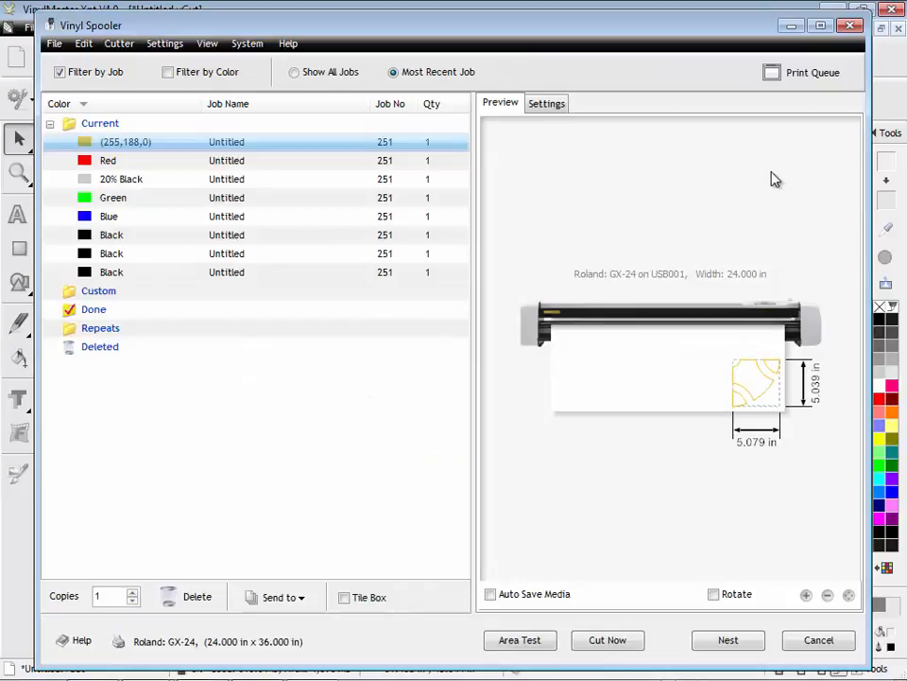
Preview the queued cut jobs from Red through the last Black one, and close the Vinyl Spooler
left_click(380, 160)
left_click(381, 180)
left_click(380, 198)
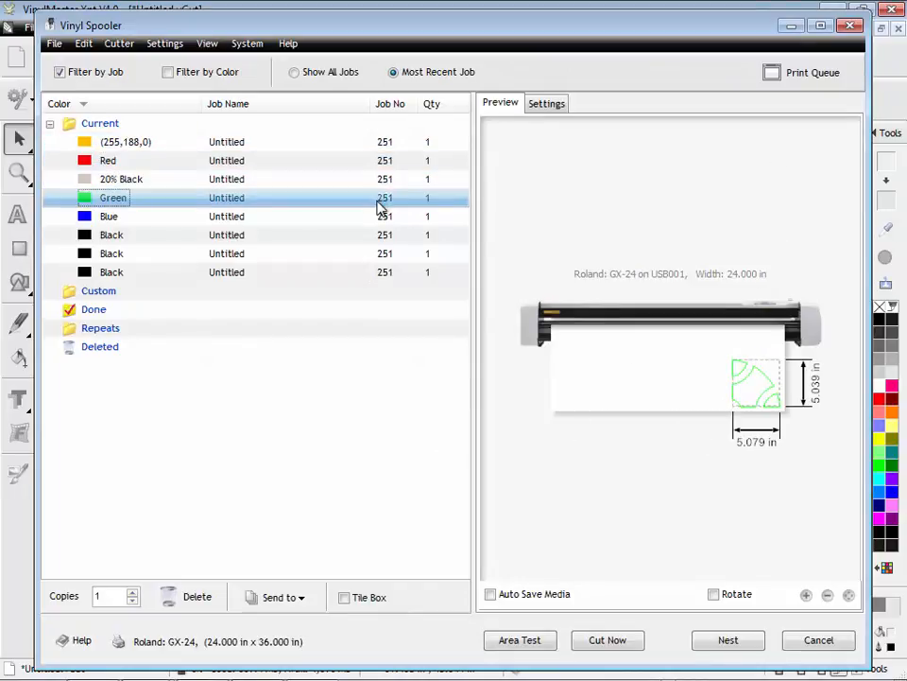
left_click(378, 217)
left_click(377, 254)
left_click(377, 273)
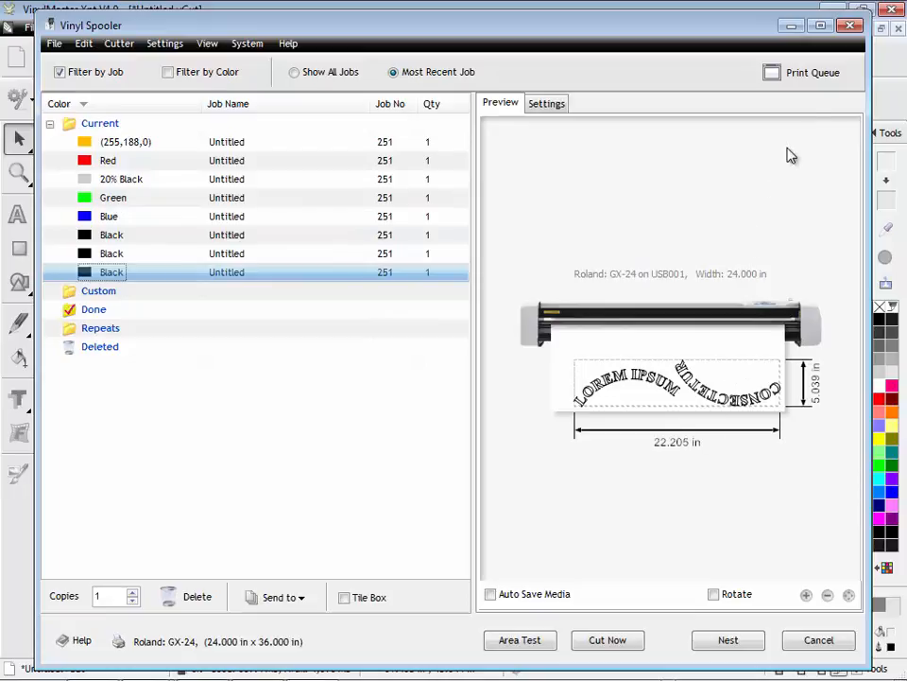
left_click(849, 27)
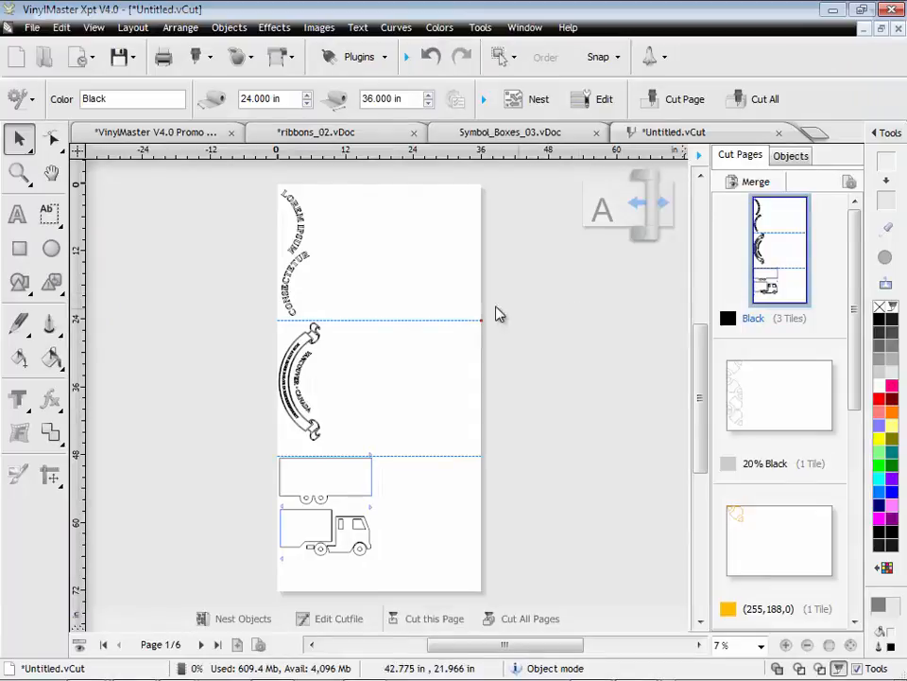
Go to the VinylMaster V4.0 Promo 1 document's page with the oranges and $5.99 price, and open the Contour Cutting Wizard
left_click(170, 135)
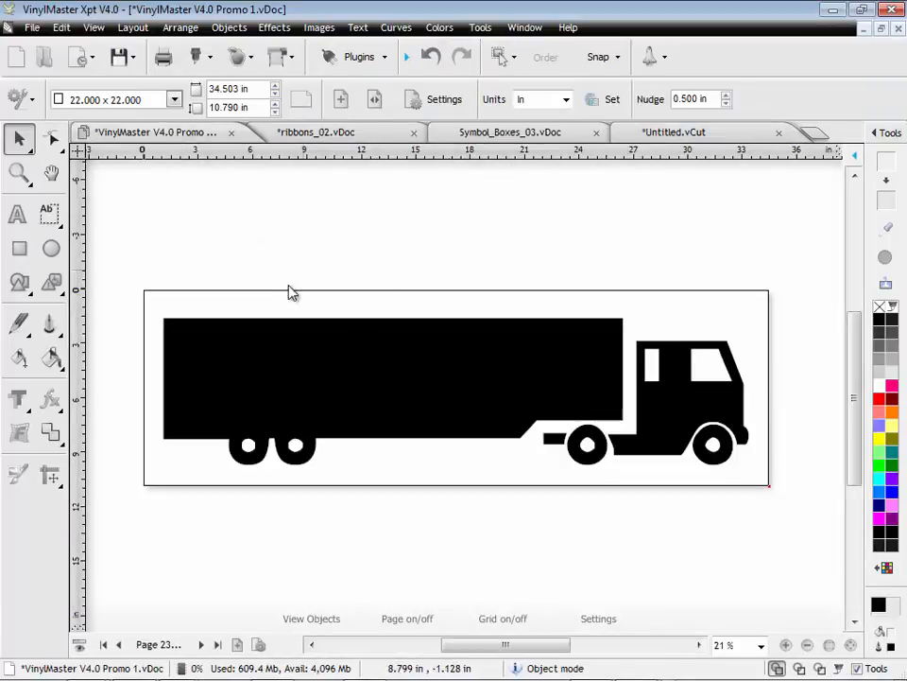
left_click(118, 644)
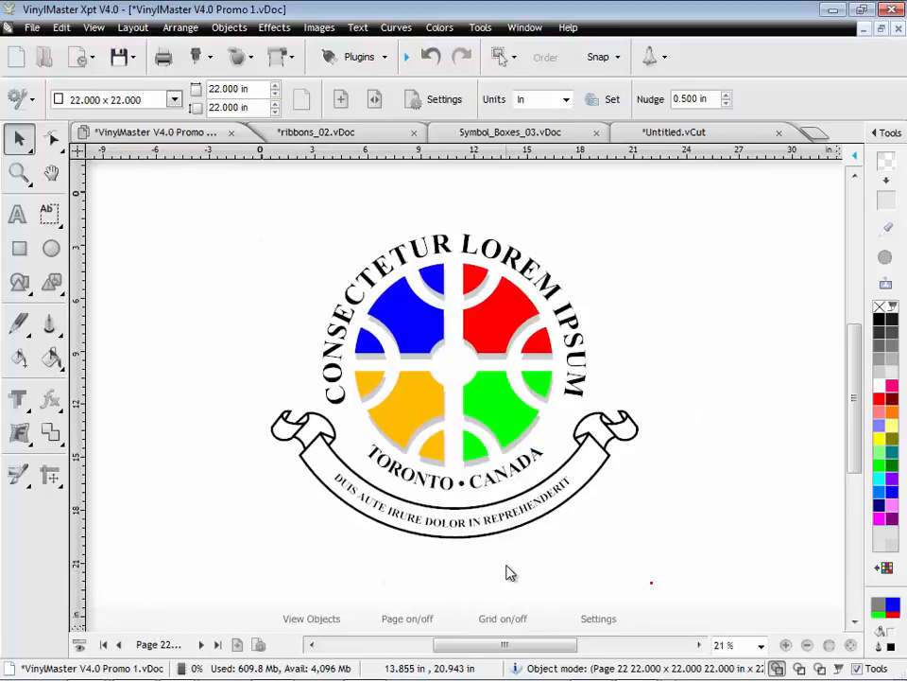
left_click(199, 646)
left_click(199, 645)
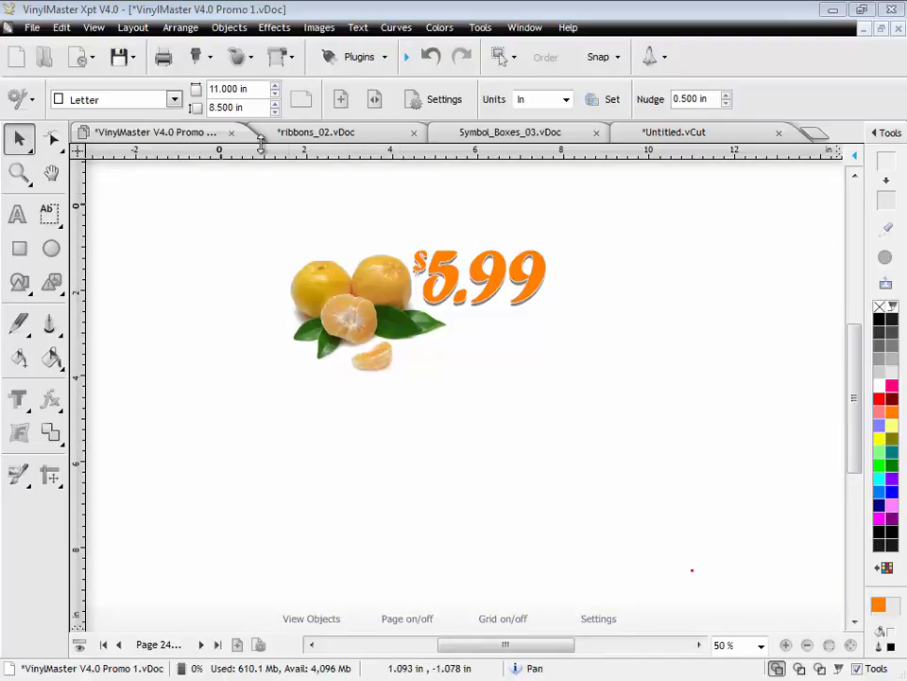
left_click(249, 61)
left_click(195, 119)
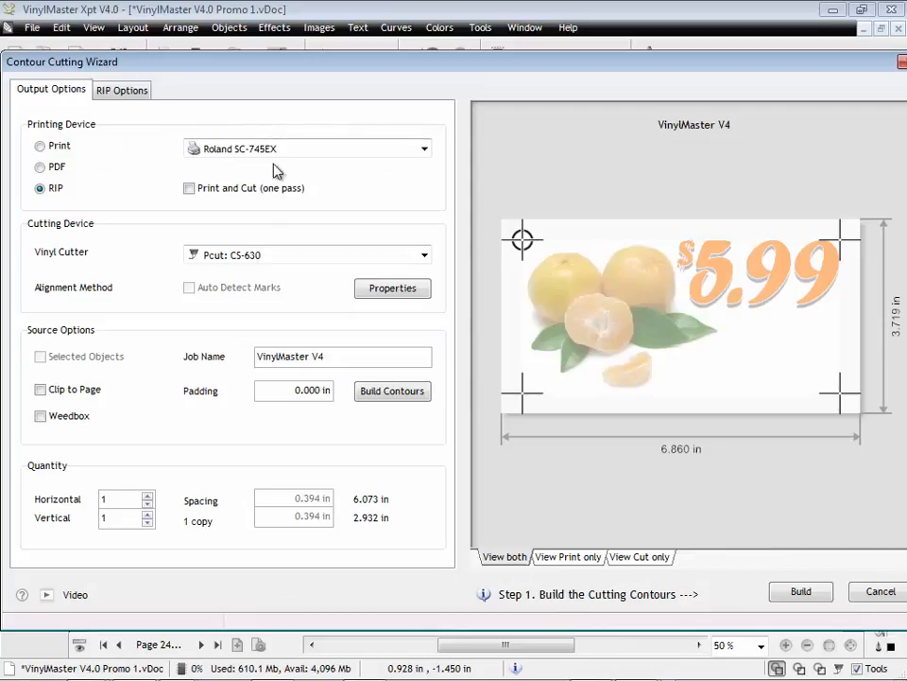
Set up the contour job for Print output with the Pcut: CS-630 cutter and two vertical copies
left_click(53, 146)
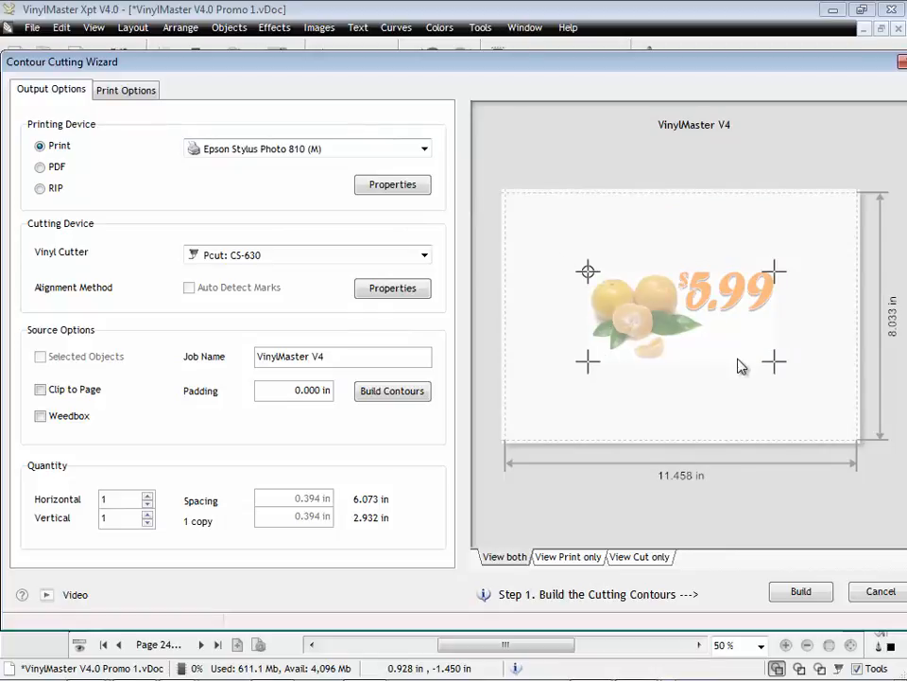
left_click(425, 257)
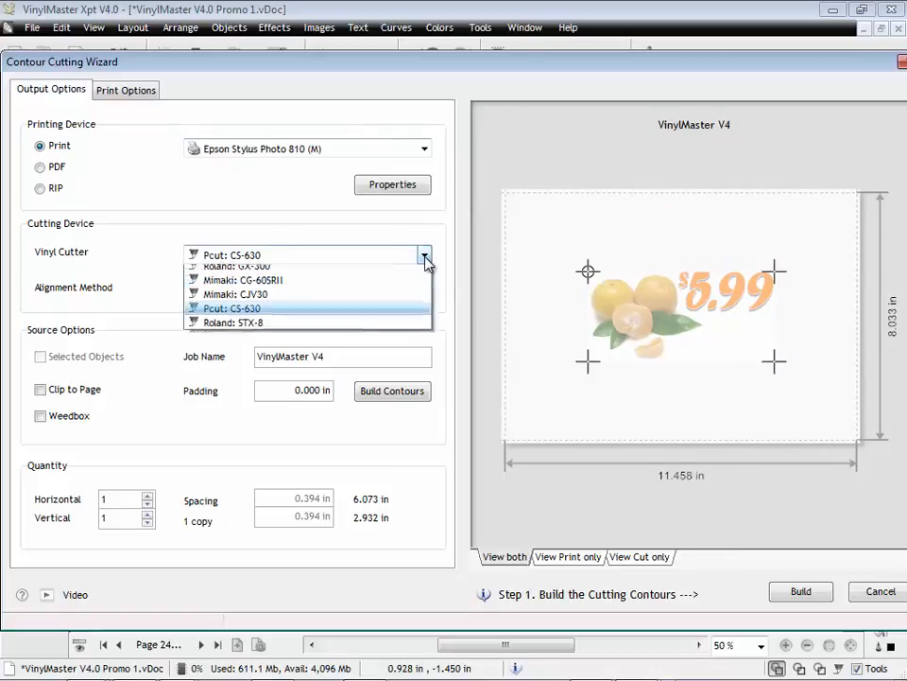
left_click(313, 287)
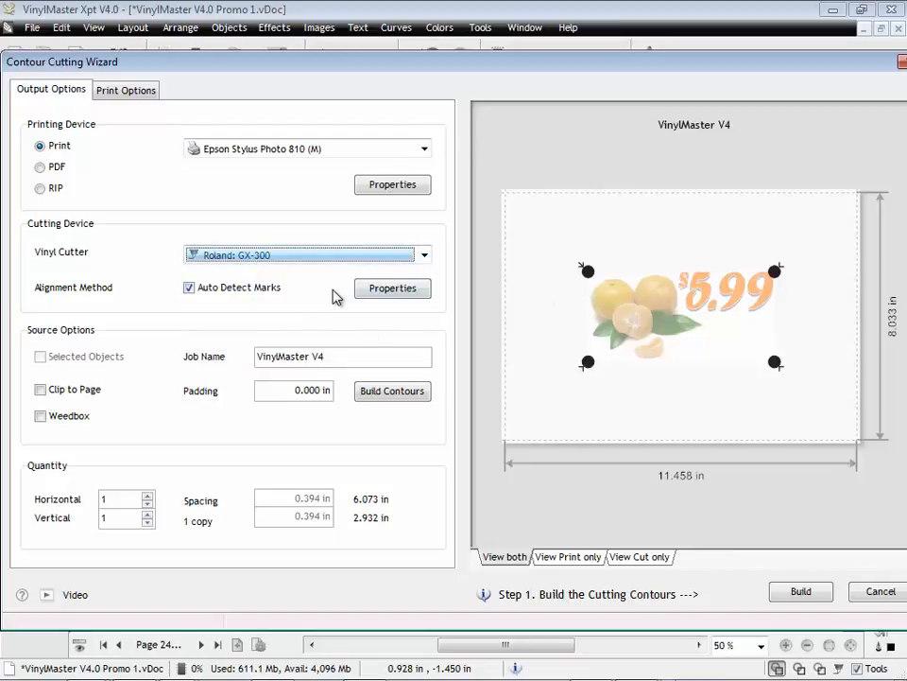
left_click(299, 257)
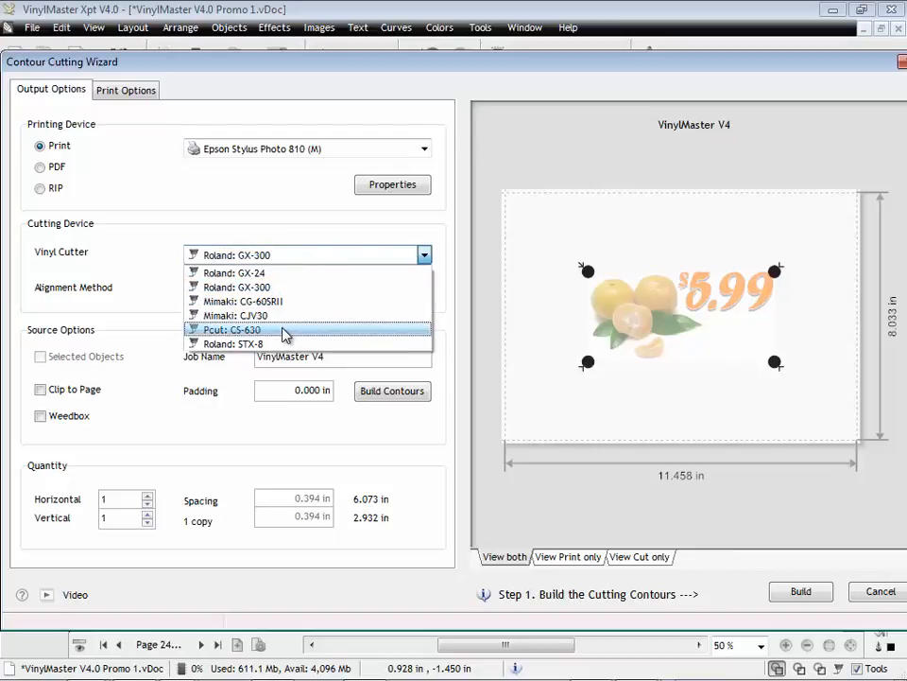
left_click(285, 330)
left_click(147, 513)
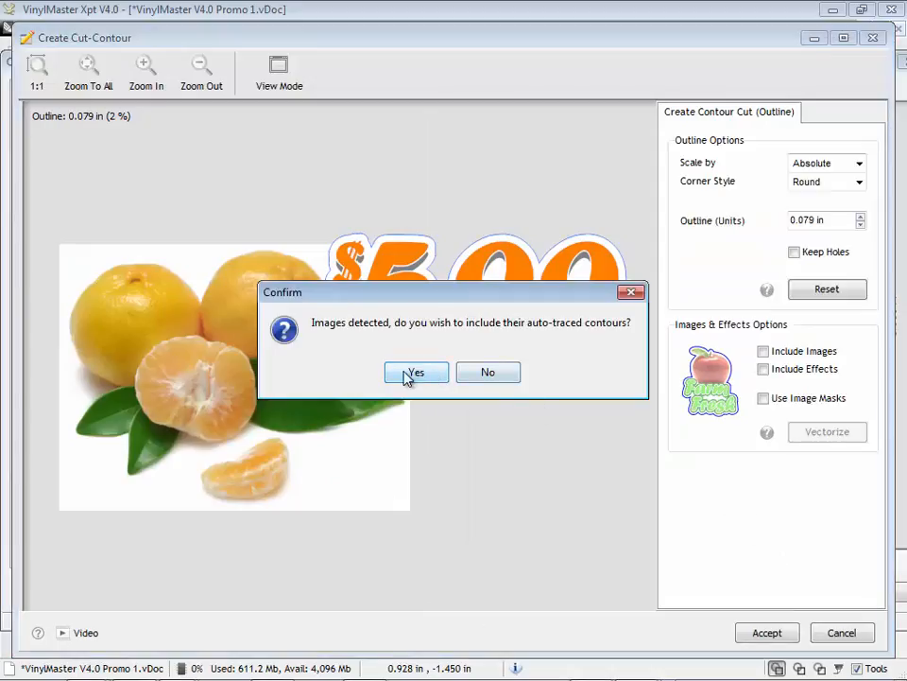
Build the cut contours with auto-traced image outlines included, Relative scaling and a slightly wider outline, and accept them
left_click(416, 373)
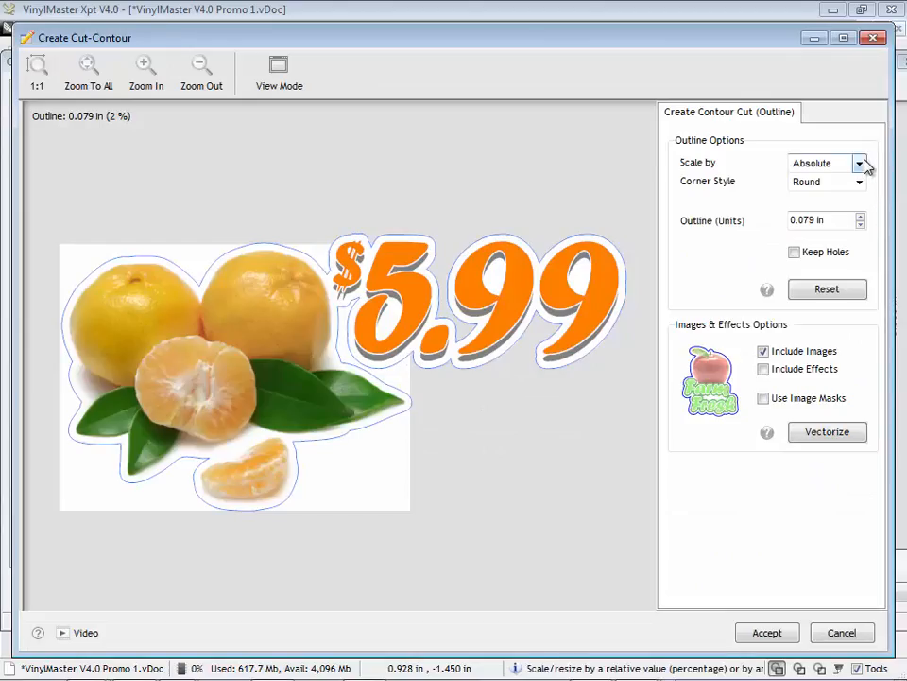
left_click(859, 163)
left_click(854, 180)
left_click(861, 217)
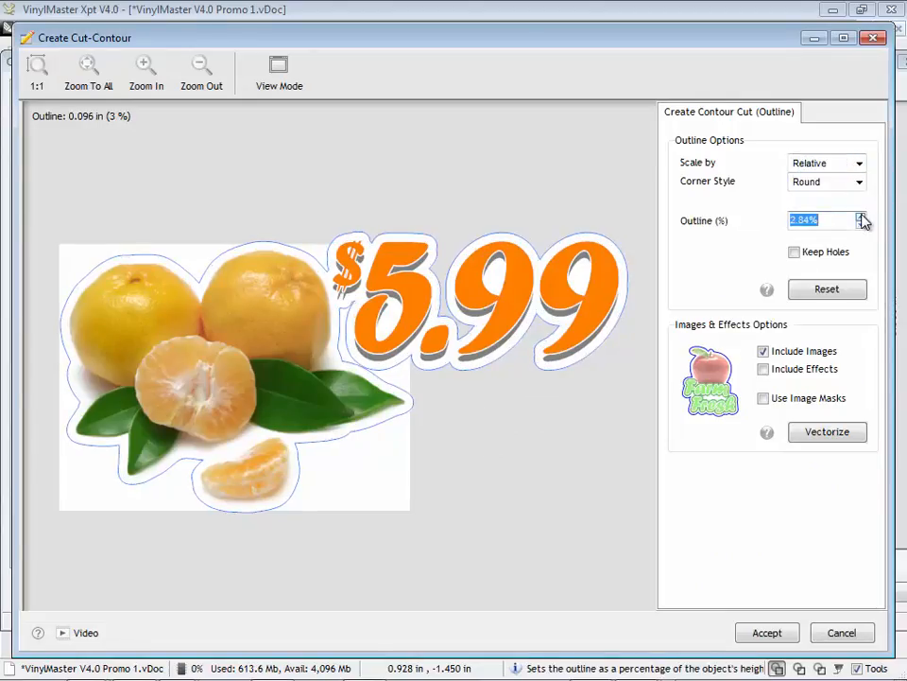
left_click(861, 217)
left_click(770, 629)
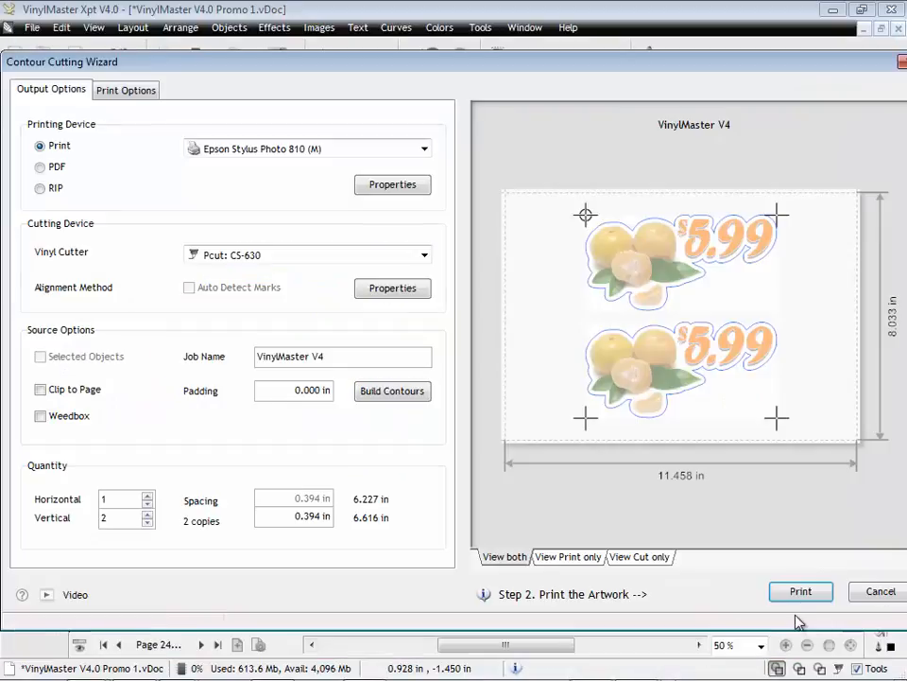
Preview the cut contours and the printed artwork separately, return to the combined view, and print the artwork
left_click(650, 555)
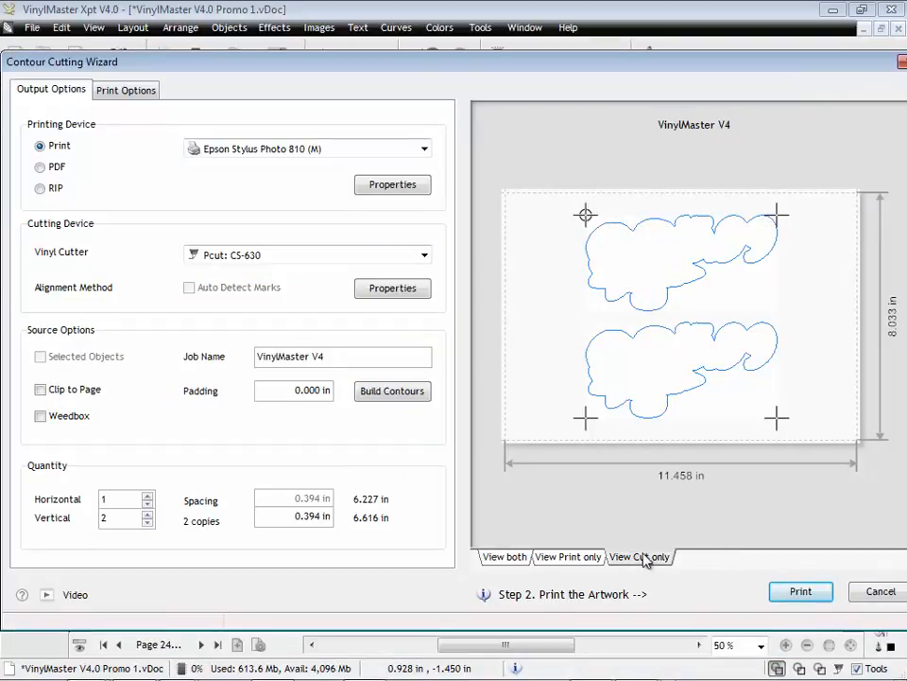
left_click(591, 558)
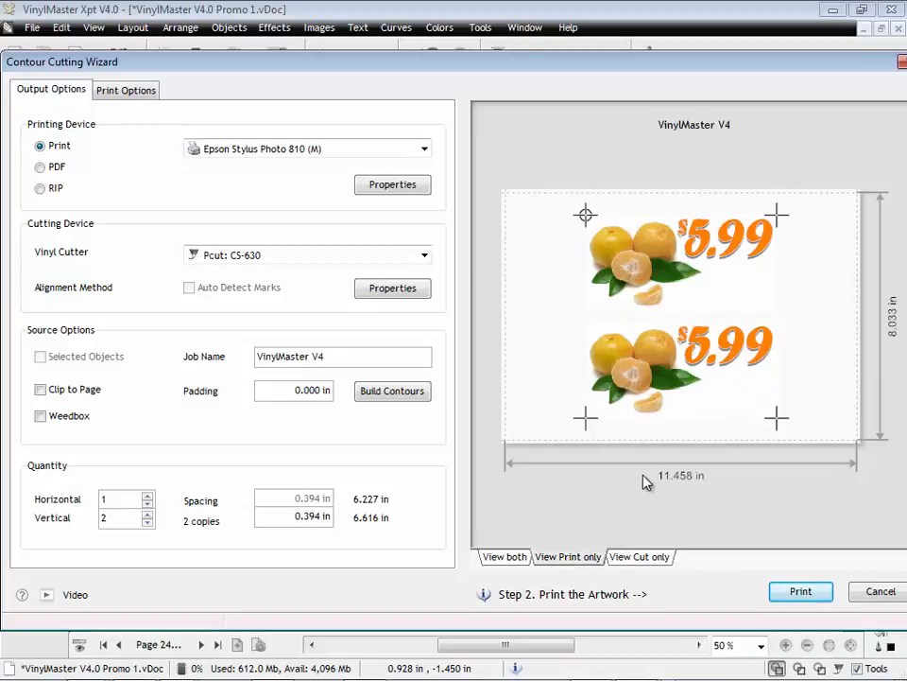
left_click(519, 555)
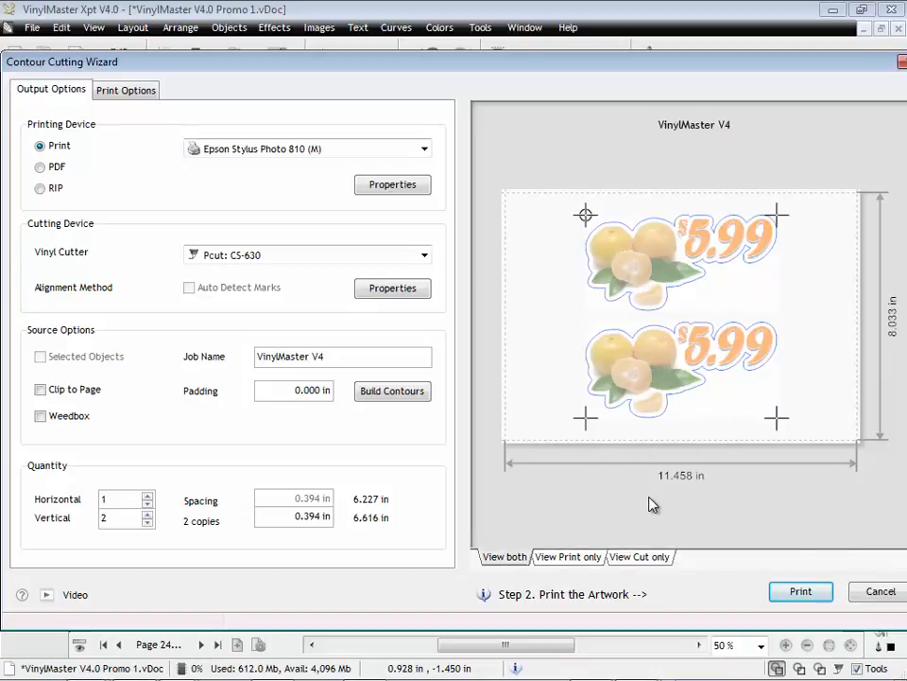
left_click(797, 592)
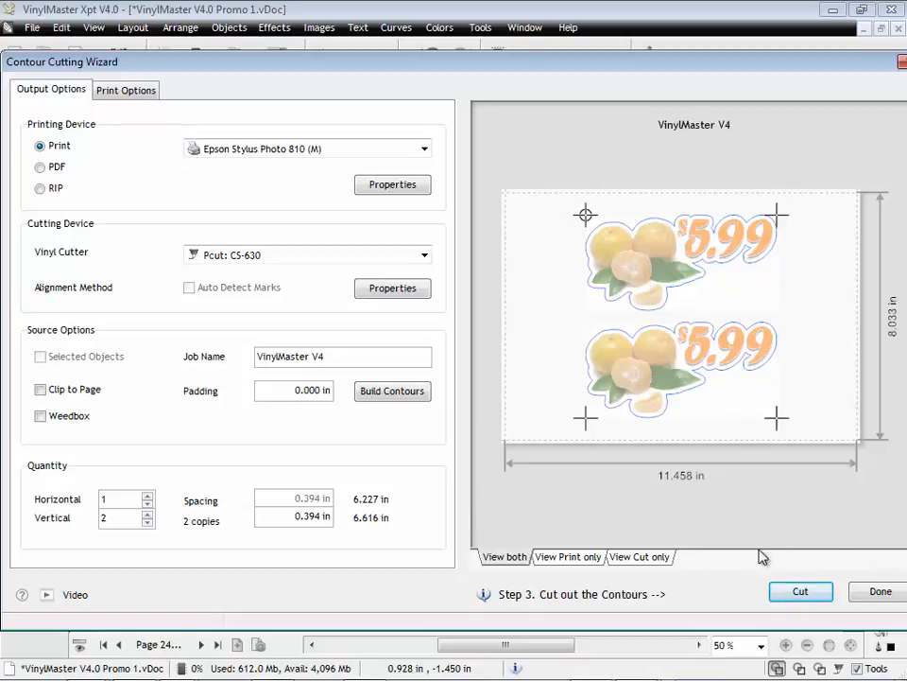
Send the contours for cutting, preview the cut-only and print-only views in the alignment wizard, and proceed with the Rotate 0 orientation
left_click(799, 592)
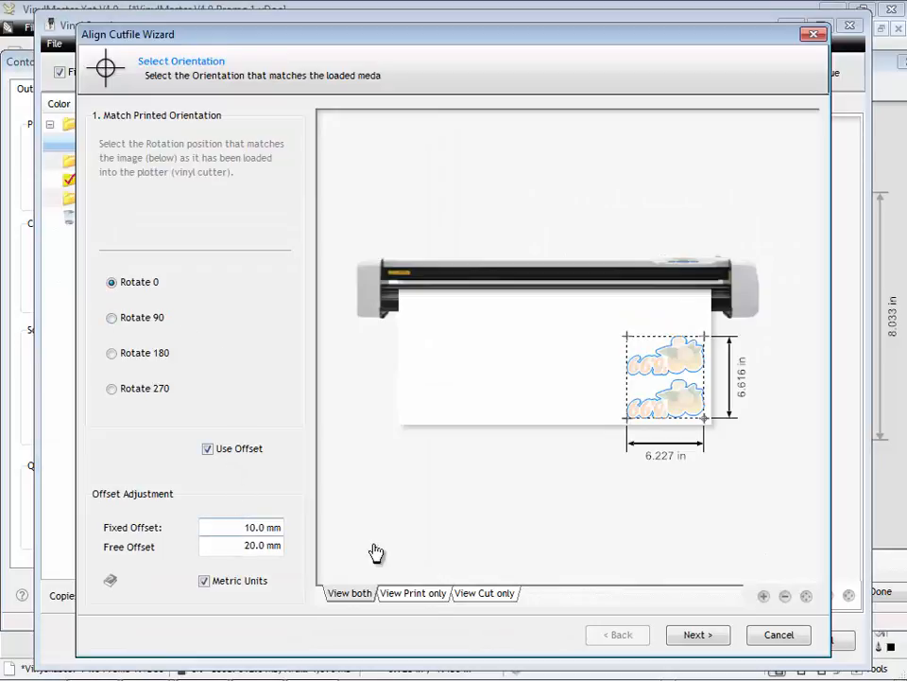
left_click(501, 592)
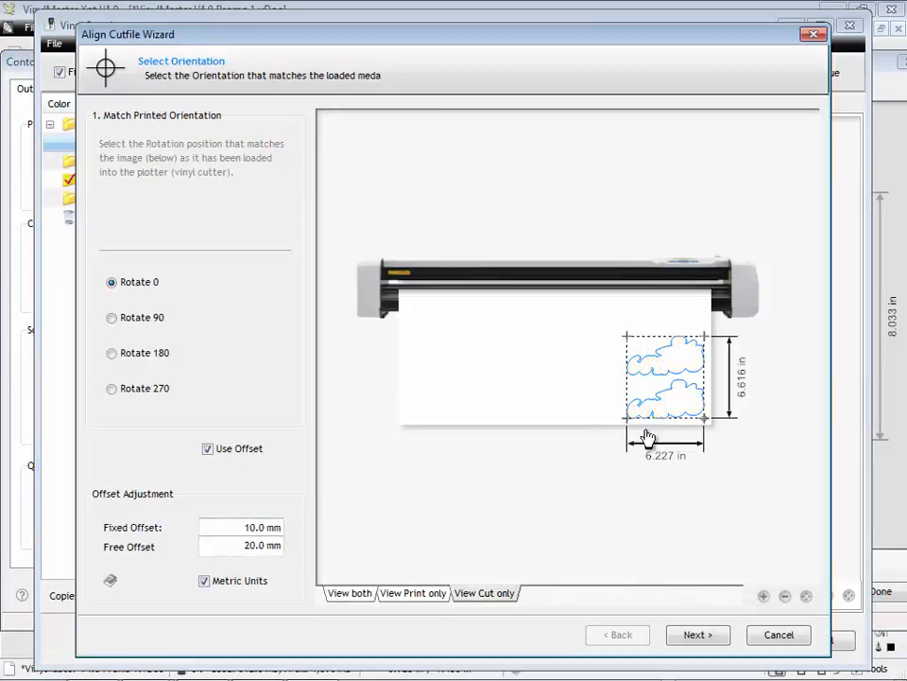
left_click(415, 593)
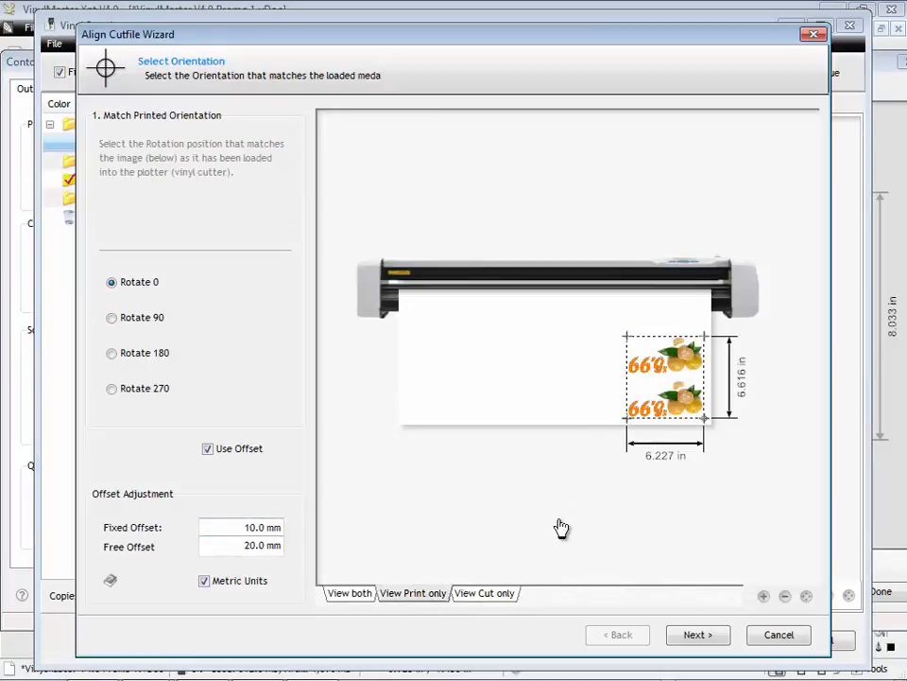
left_click(355, 593)
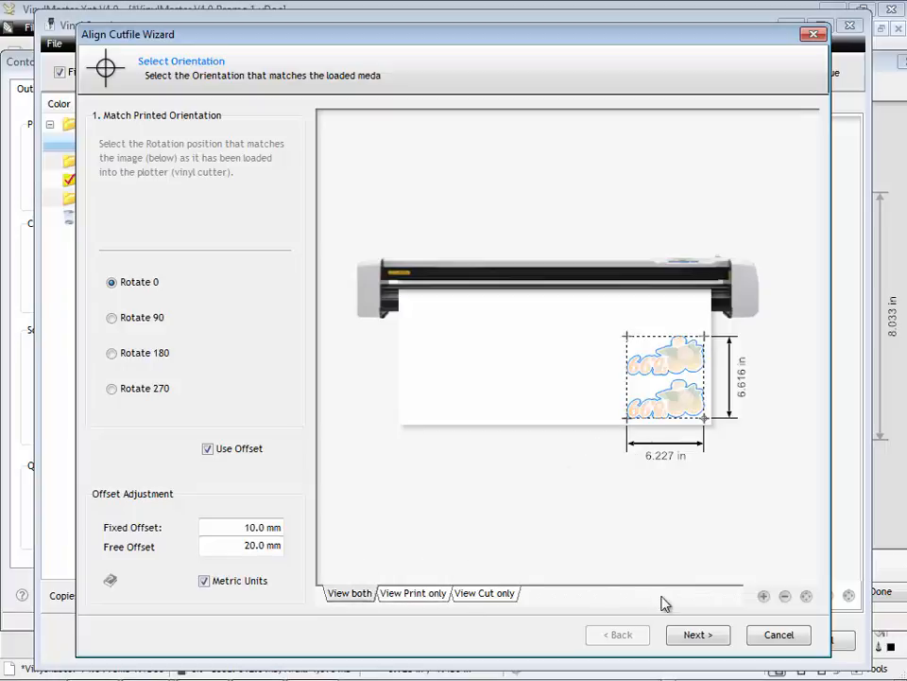
left_click(696, 634)
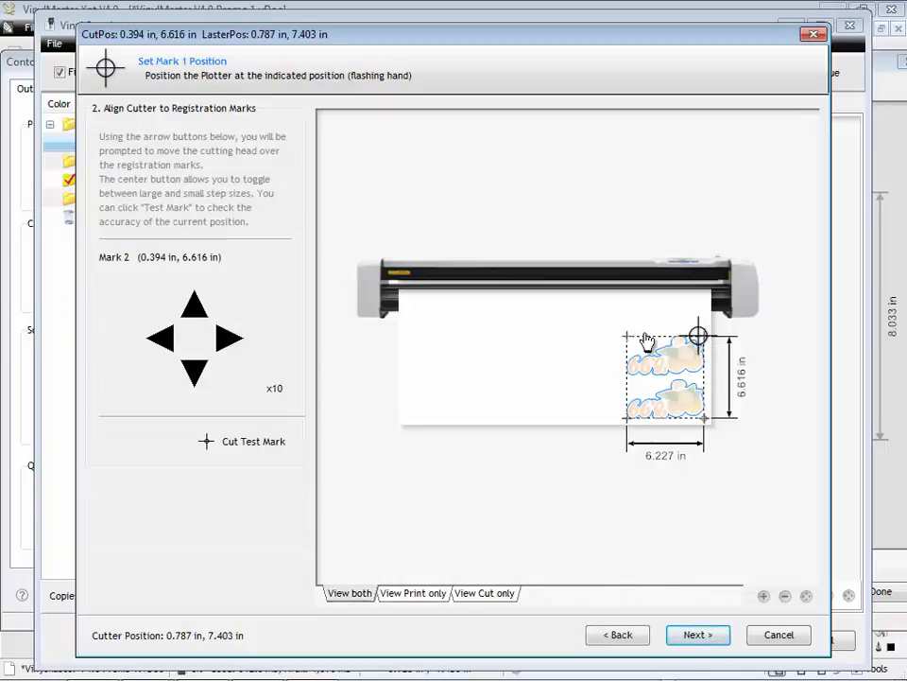
Position the cutting head over registration mark 2 at 0.000 in, 6.616 in, and step through the remaining marks to complete the alignment
left_click(239, 342)
left_click(239, 344)
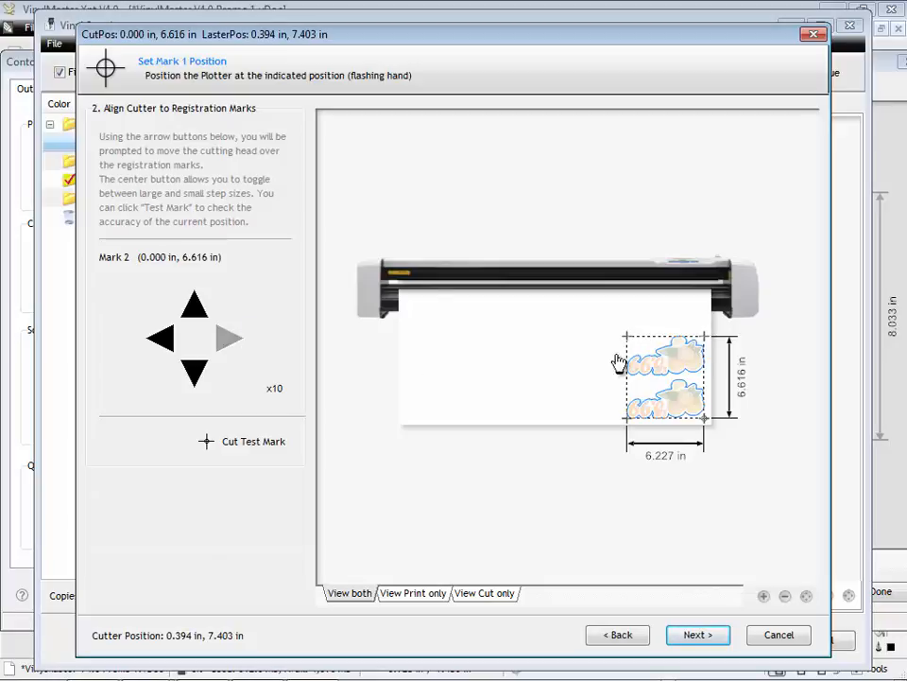
left_click(696, 634)
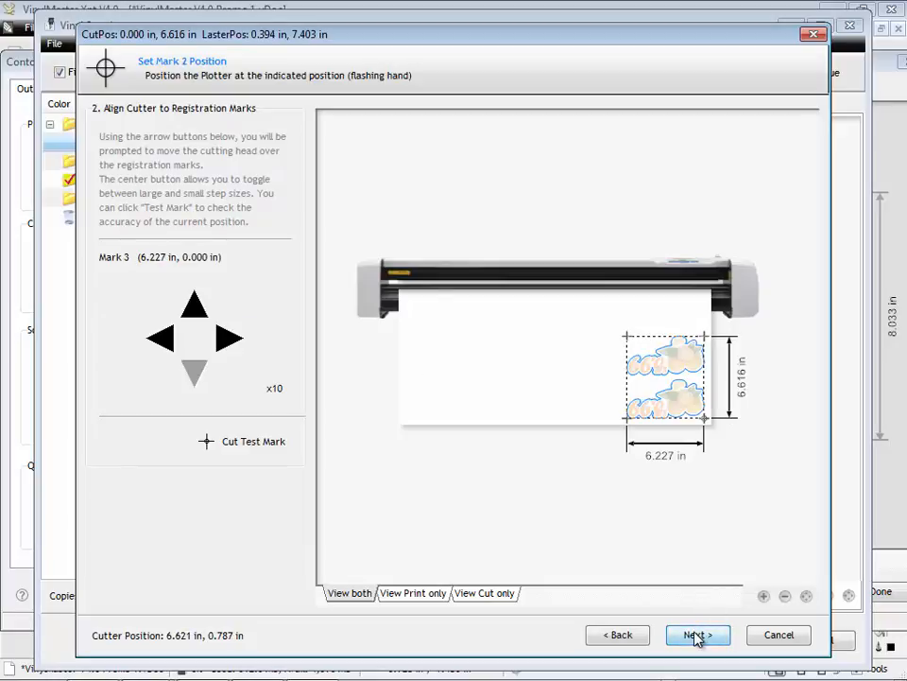
left_click(696, 634)
left_click(697, 635)
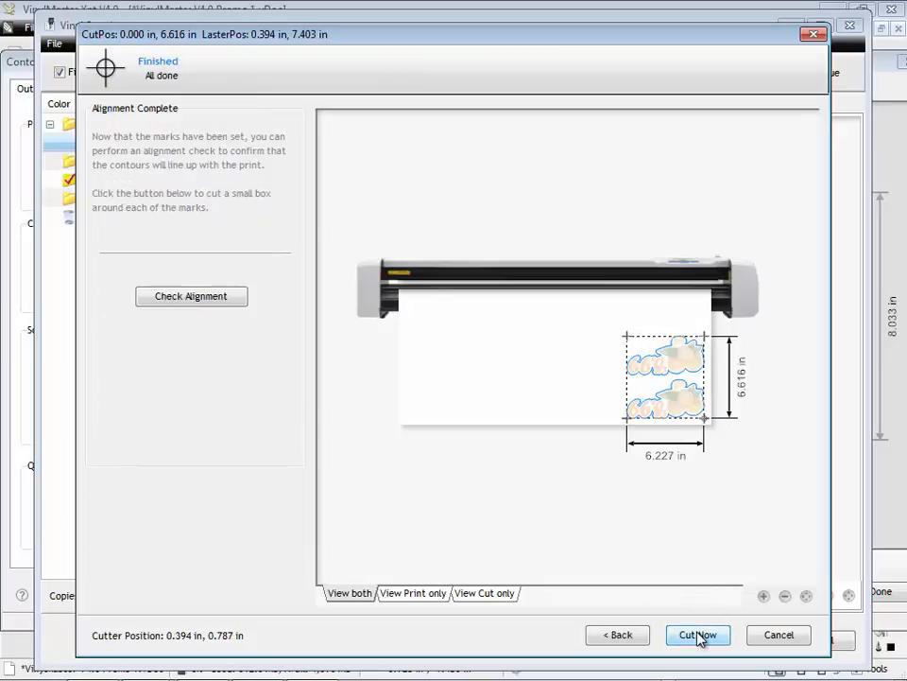
Cut the aligned contour job with confirmation, and close the Vinyl Spooler and the Contour Cutting Wizard
left_click(697, 635)
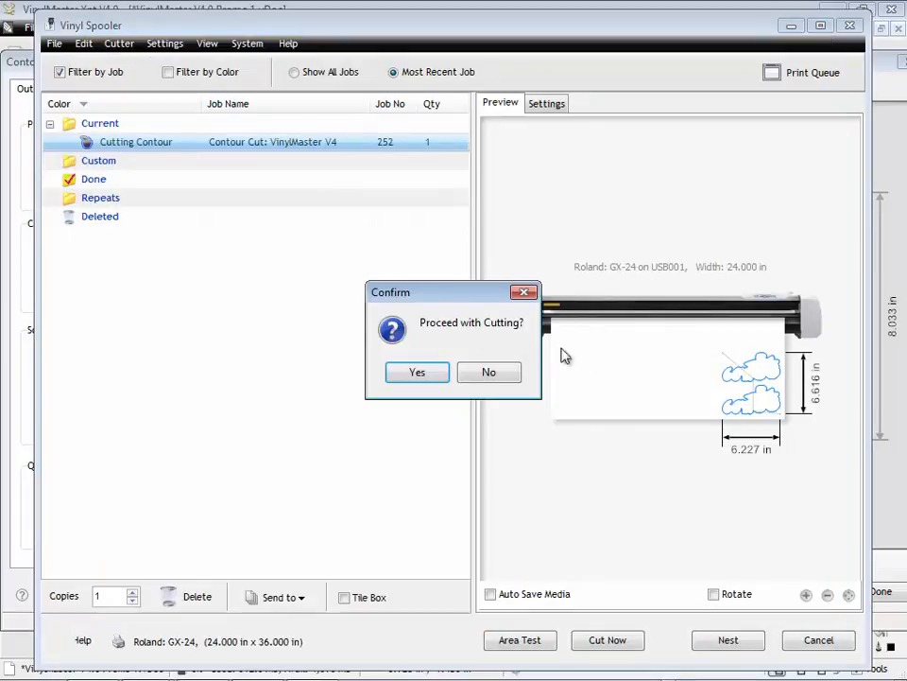
left_click(423, 376)
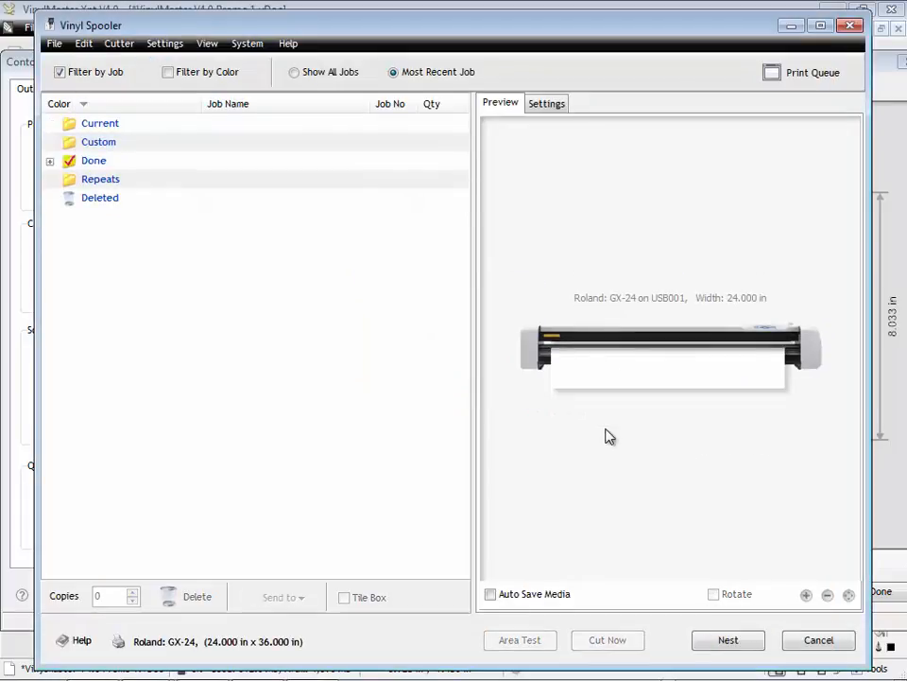
left_click(851, 26)
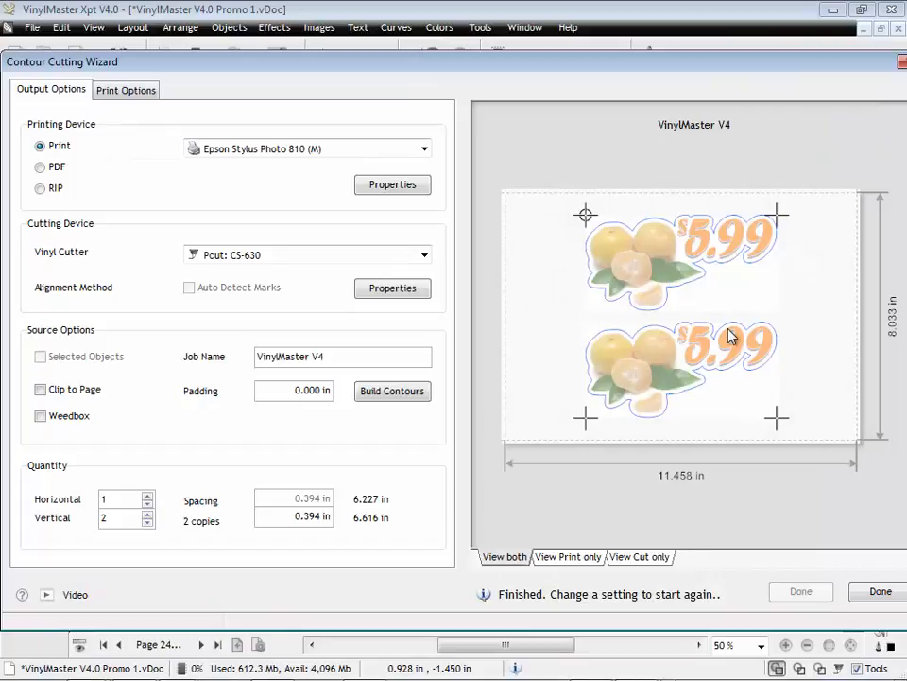
left_click(879, 593)
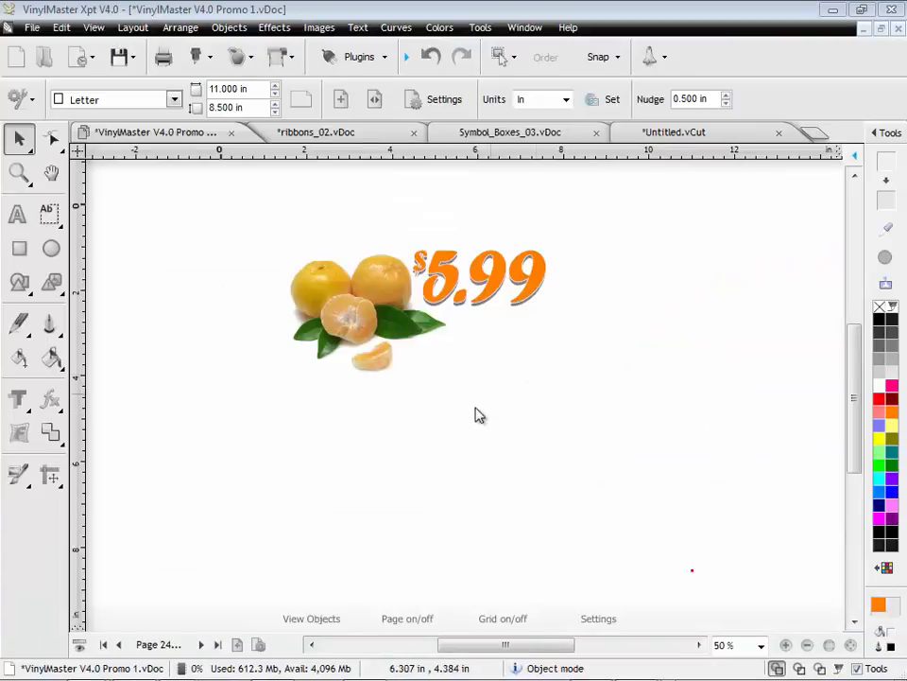
Open the team poster on page 25 for RIP Print/Cut output and enable spot colors
left_click(201, 644)
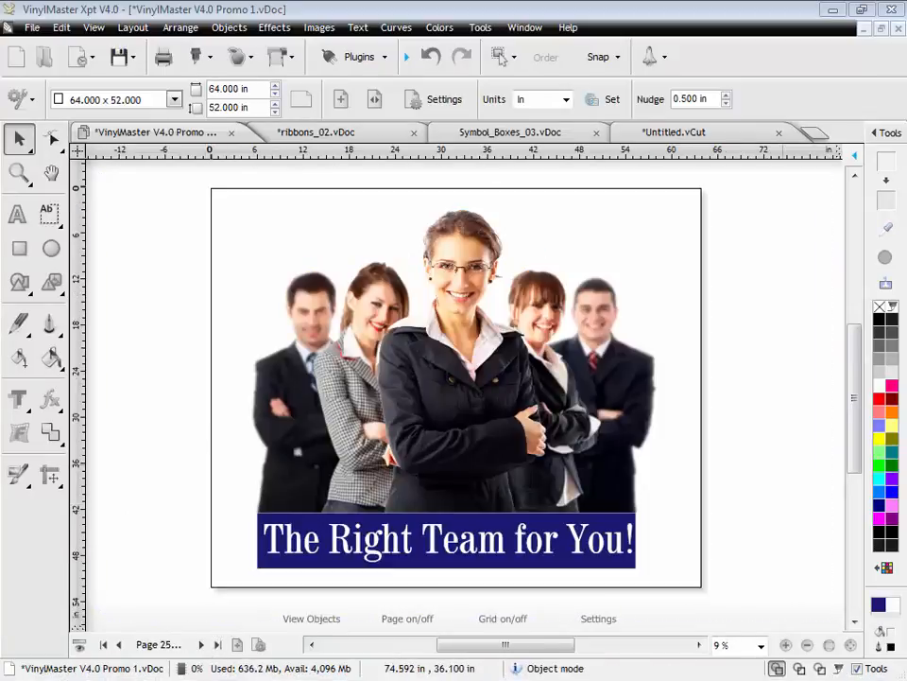
left_click(279, 56)
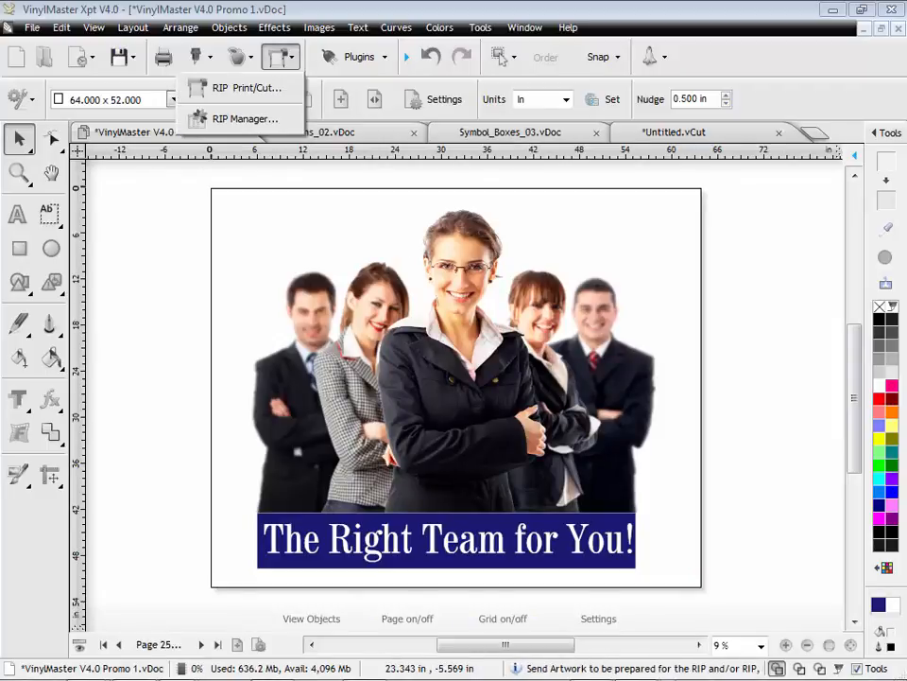
left_click(245, 87)
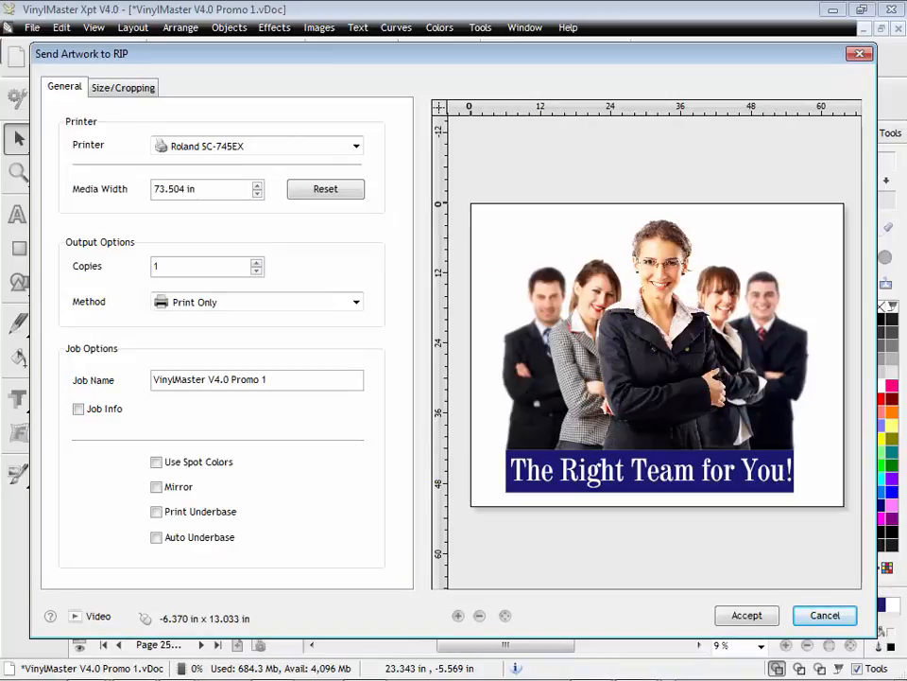
left_click(156, 462)
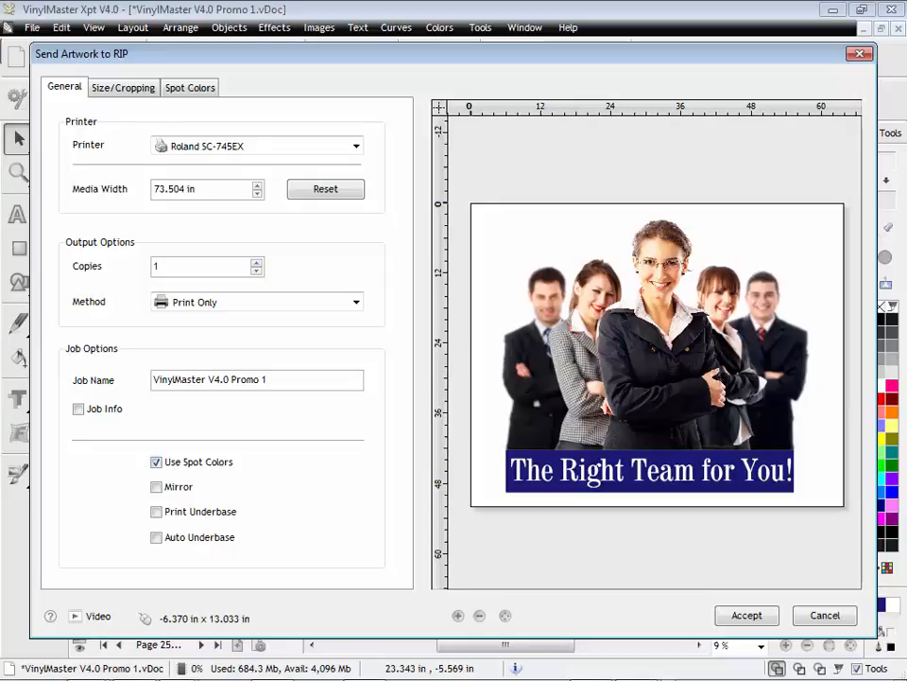
Enable tiling to media for the poster, view the tile settings, and send the artwork to the RIP
left_click(122, 87)
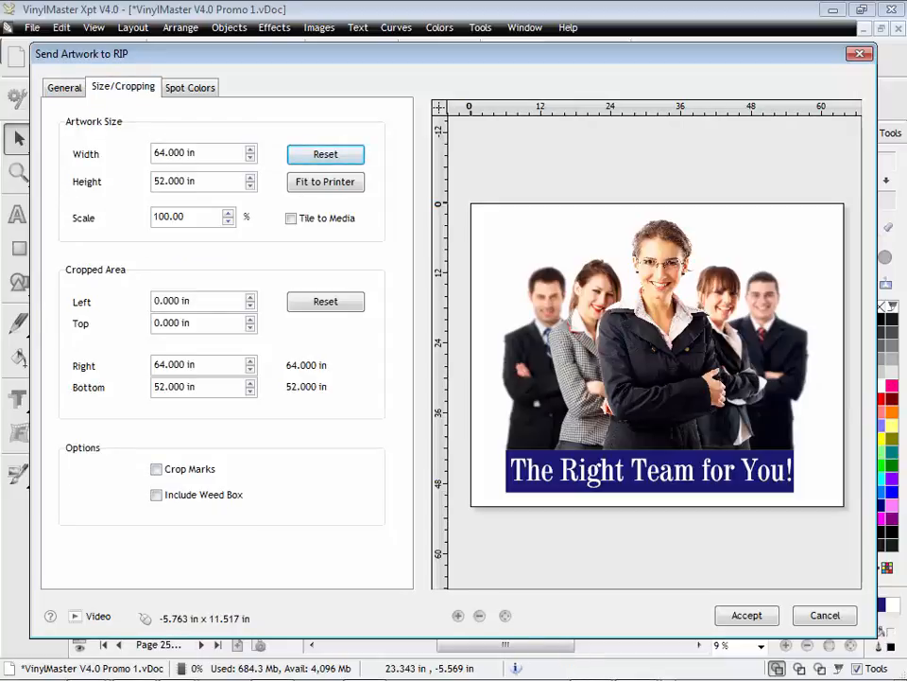
left_click(291, 217)
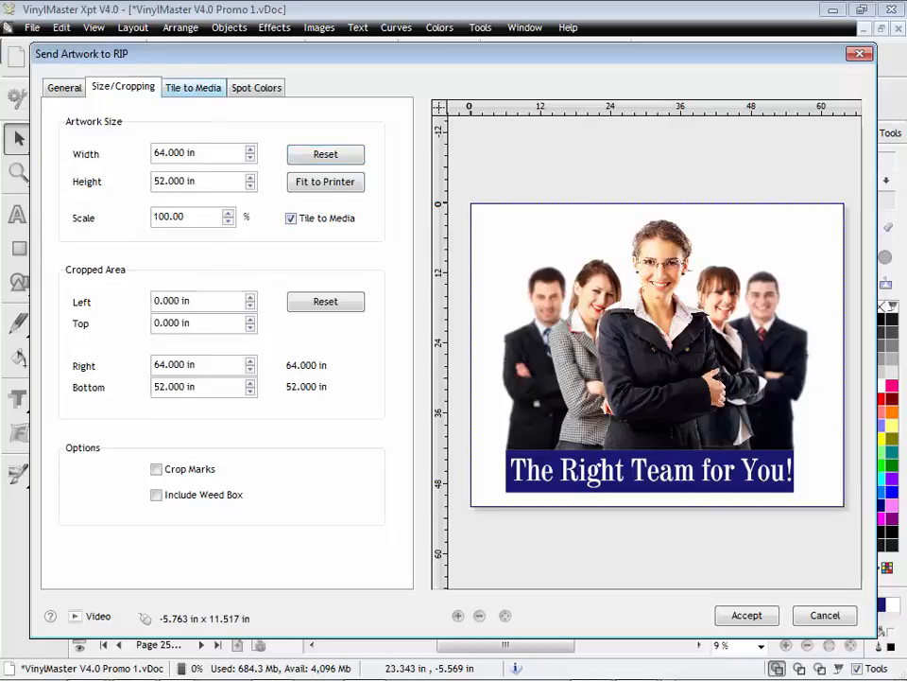
left_click(193, 87)
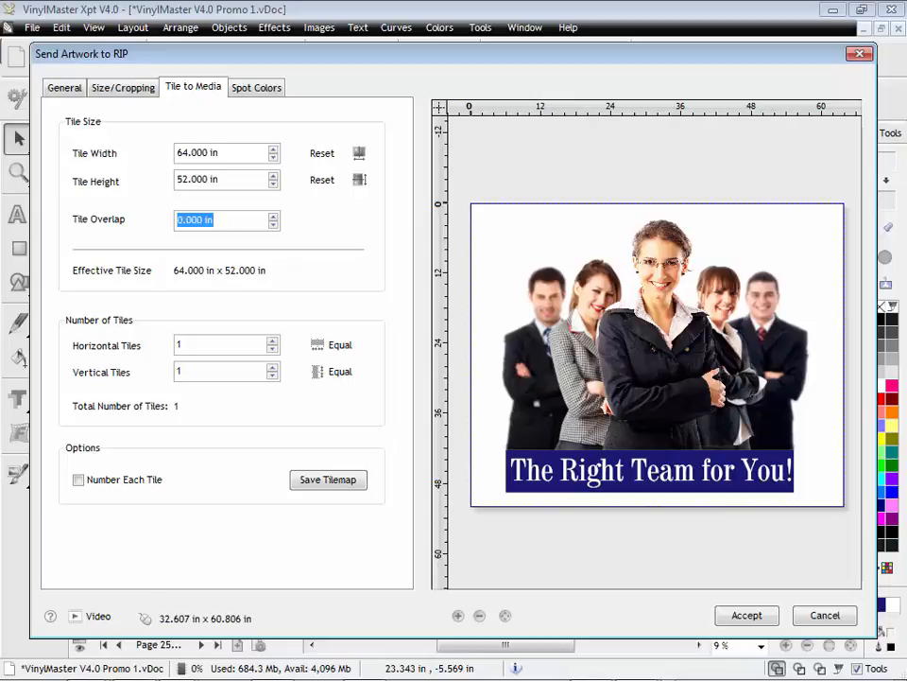
left_click(747, 615)
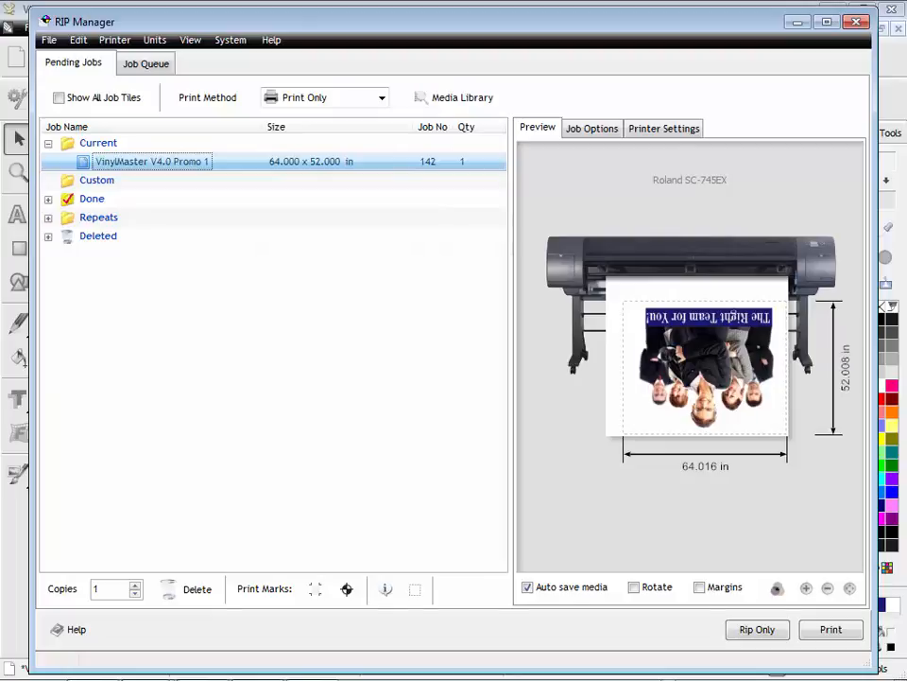
Preview the pending job rotated and back in its original orientation, and set its left and top print margins to 5 in
left_click(633, 587)
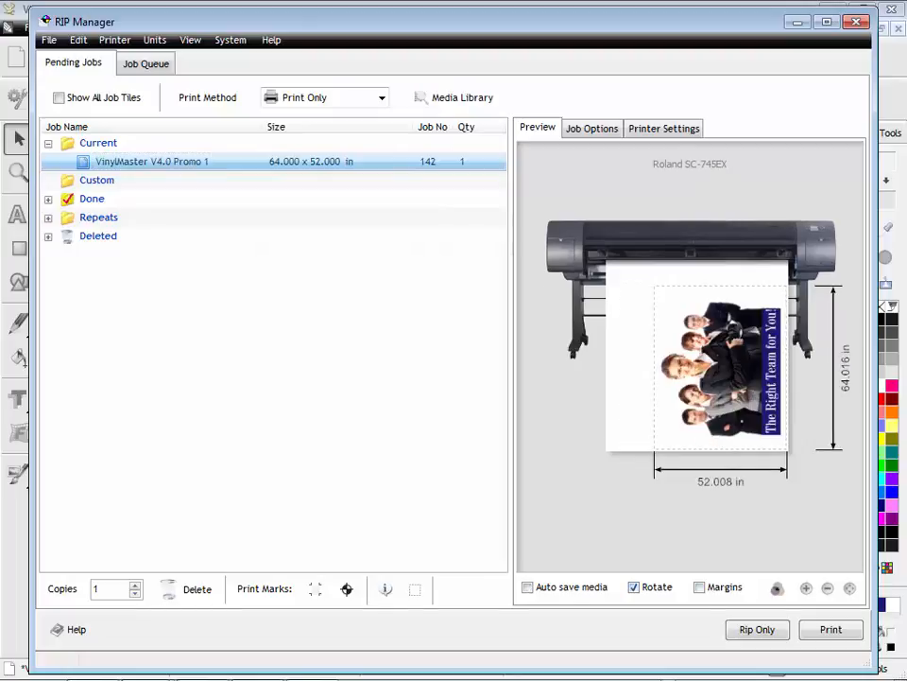
left_click(634, 587)
left_click(700, 587)
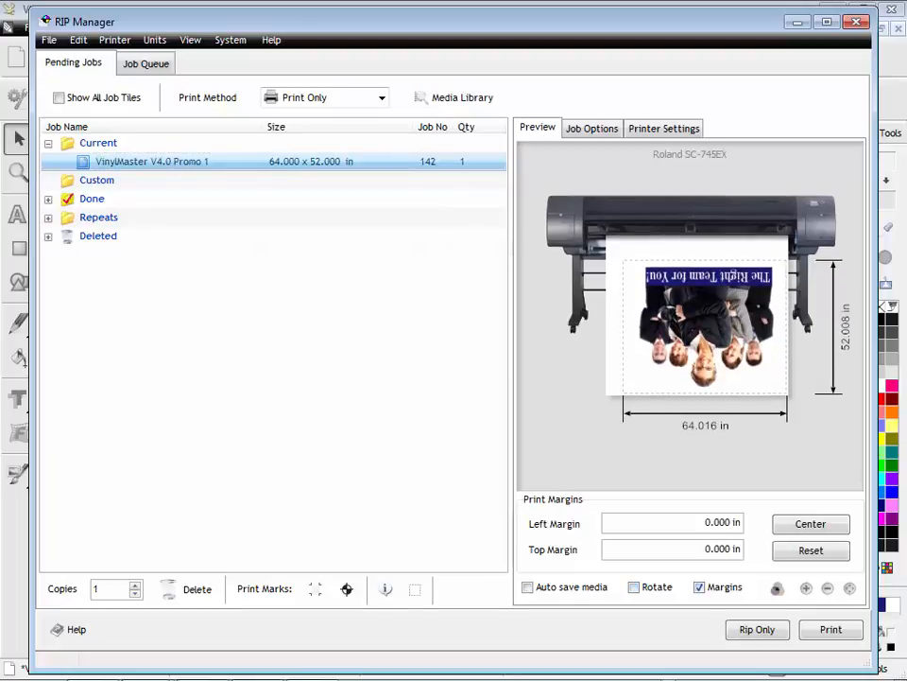
left_click_drag(737, 523, 704, 522)
type("5")
key("Tab")
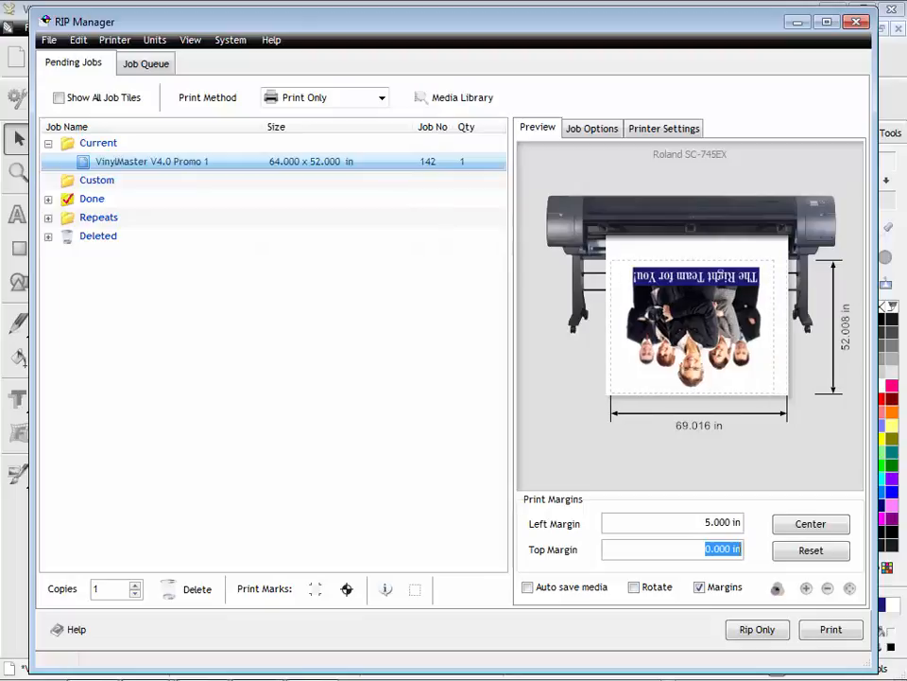
type("5")
key("Tab")
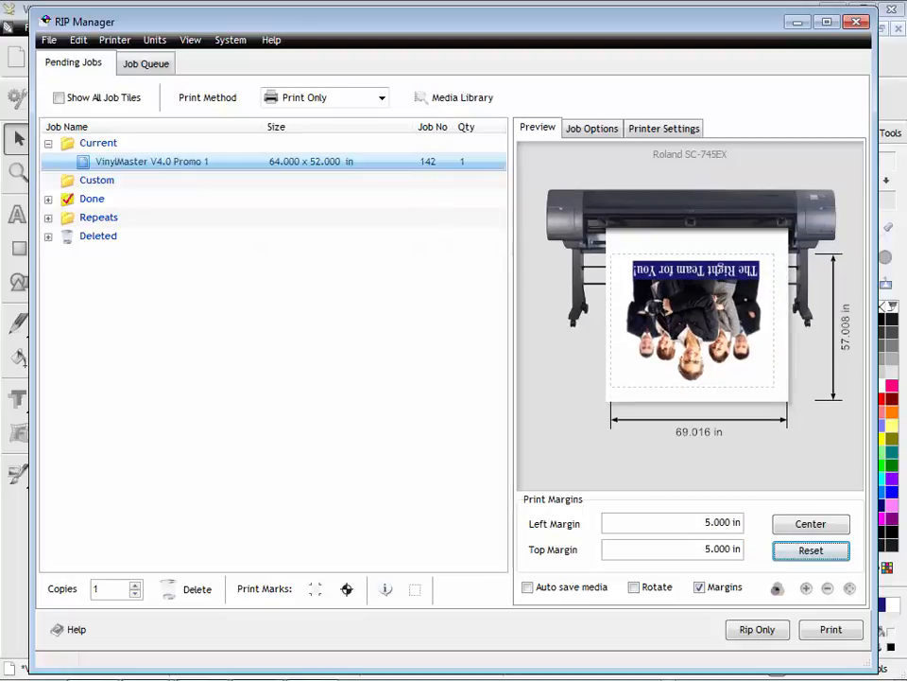
Include job info with the print and apply image correction with saturation 22 and gamma -12
left_click(591, 129)
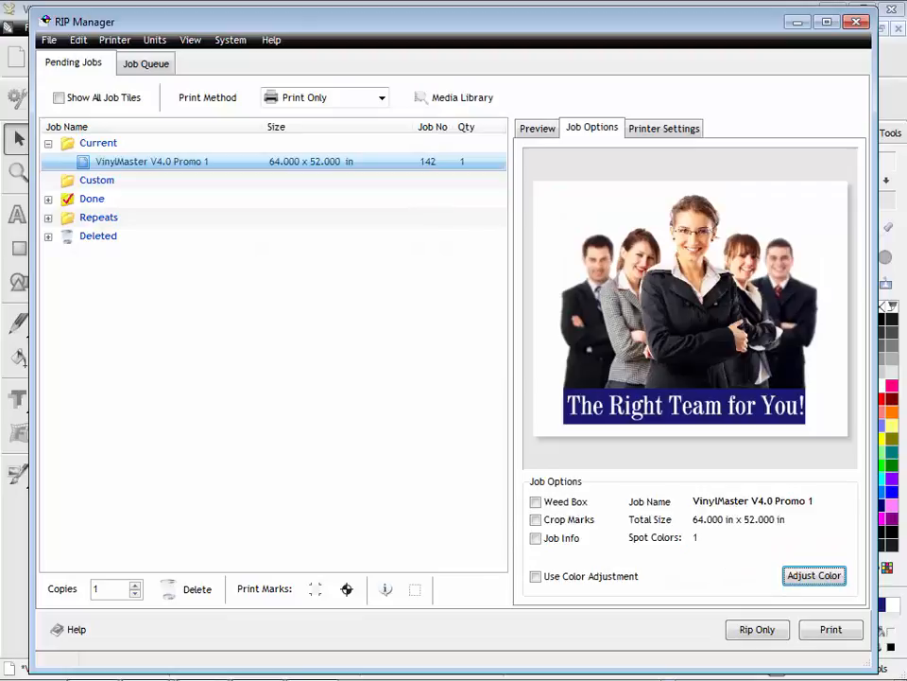
left_click(536, 538)
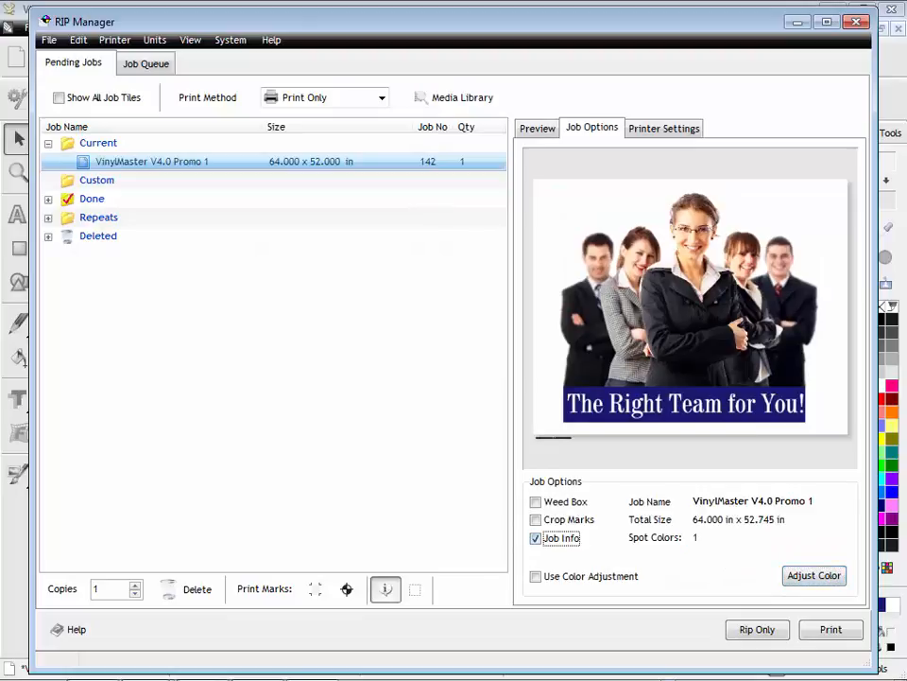
left_click(815, 576)
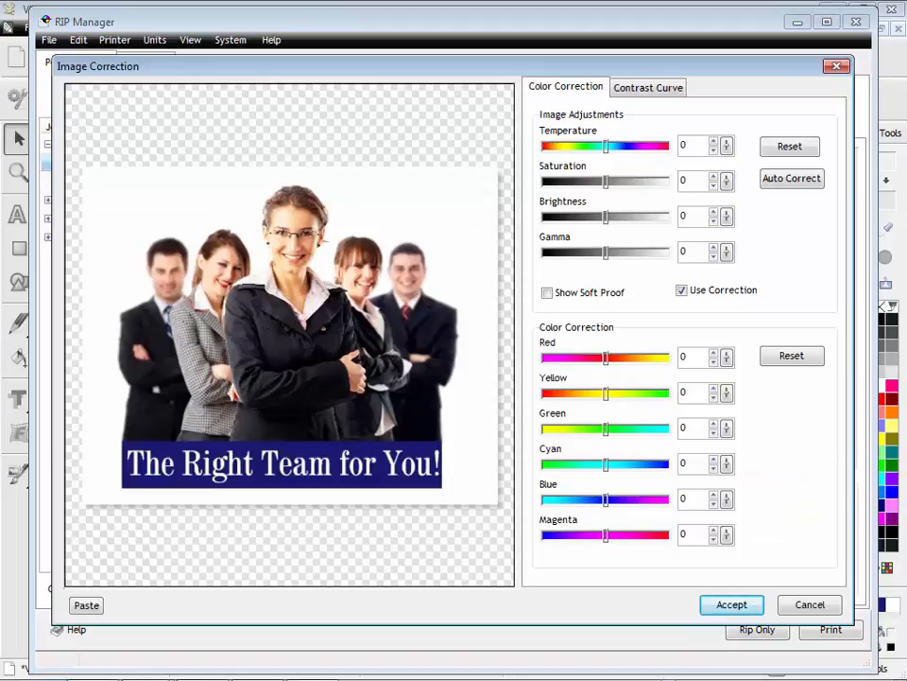
left_click_drag(605, 181, 618, 181)
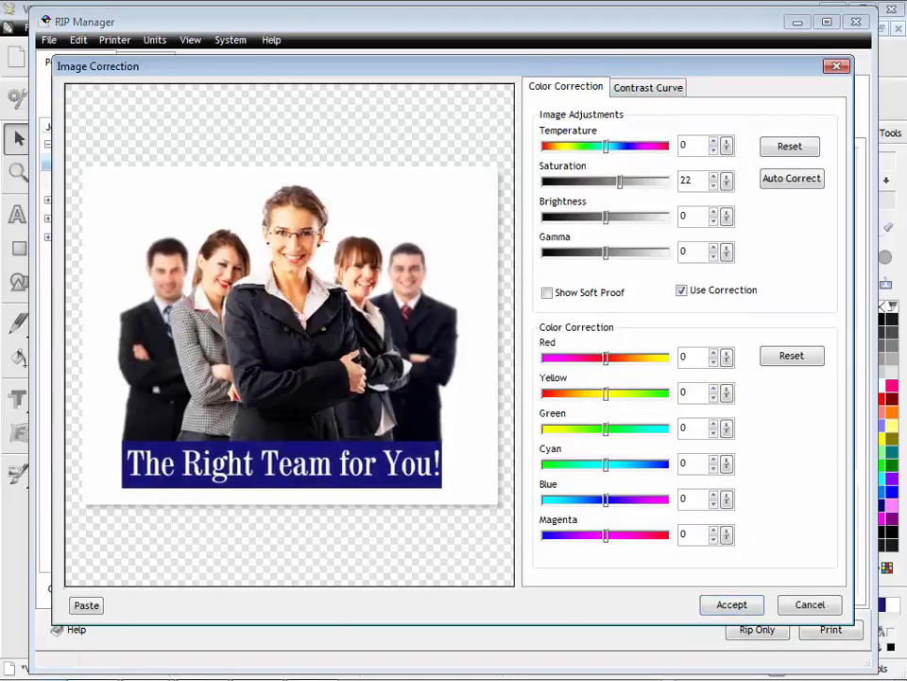
left_click_drag(606, 252, 598, 251)
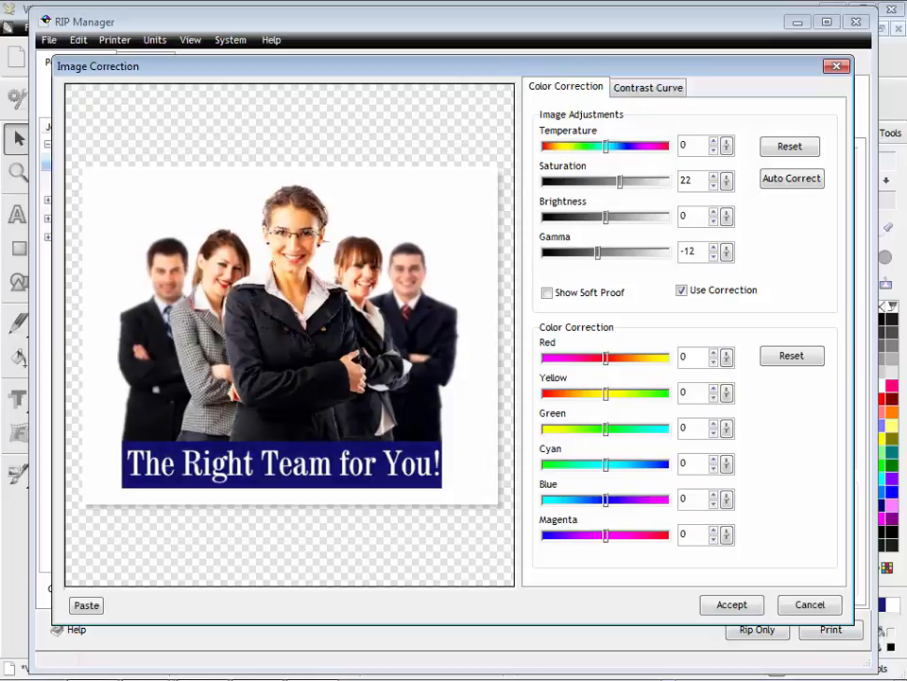
left_click(648, 87)
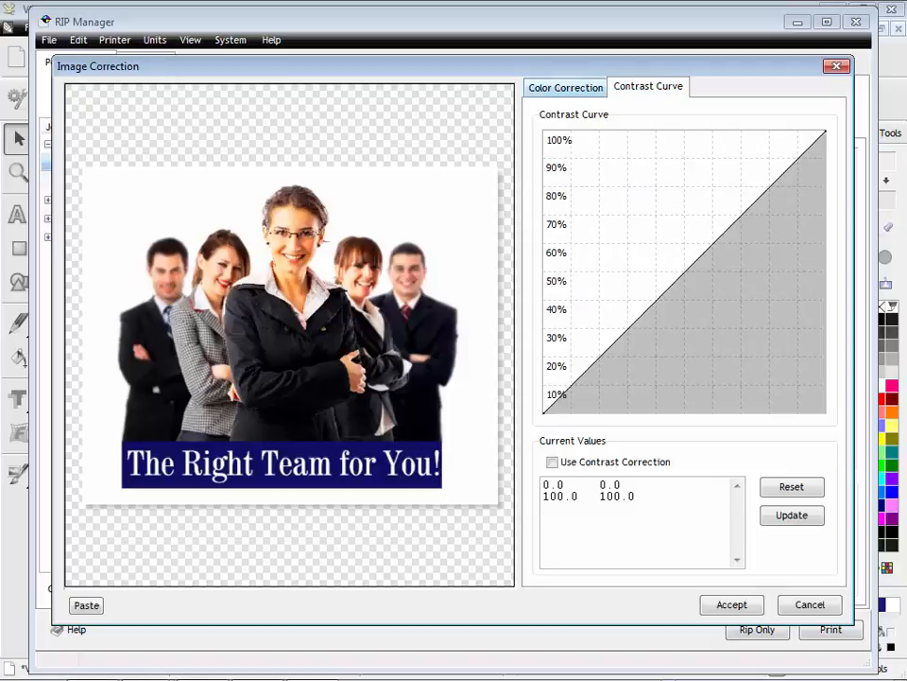
left_click(732, 605)
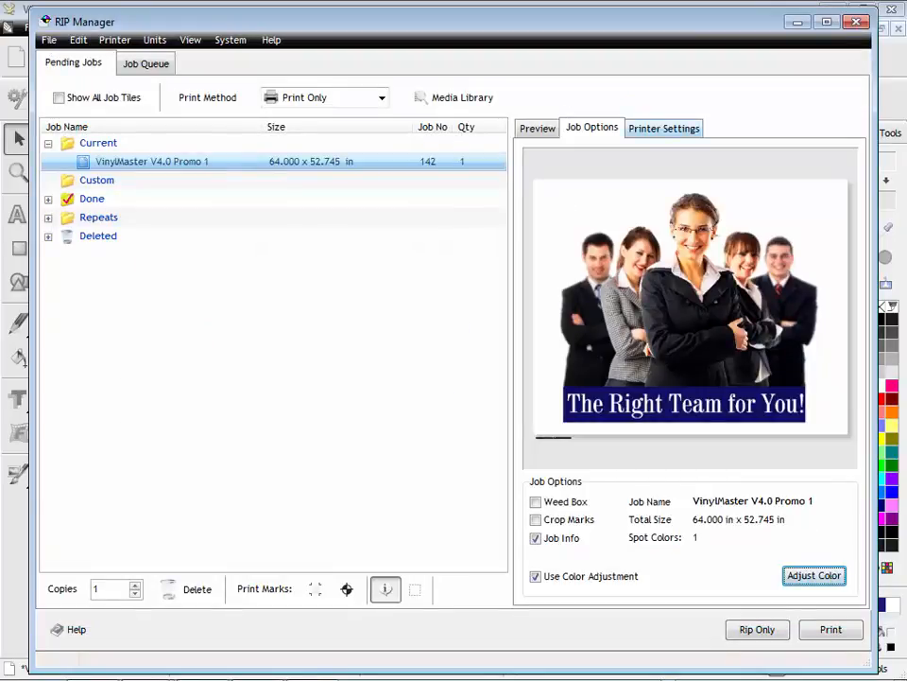
Examine the job's printer settings, including the available render intents and print modes
left_click(663, 128)
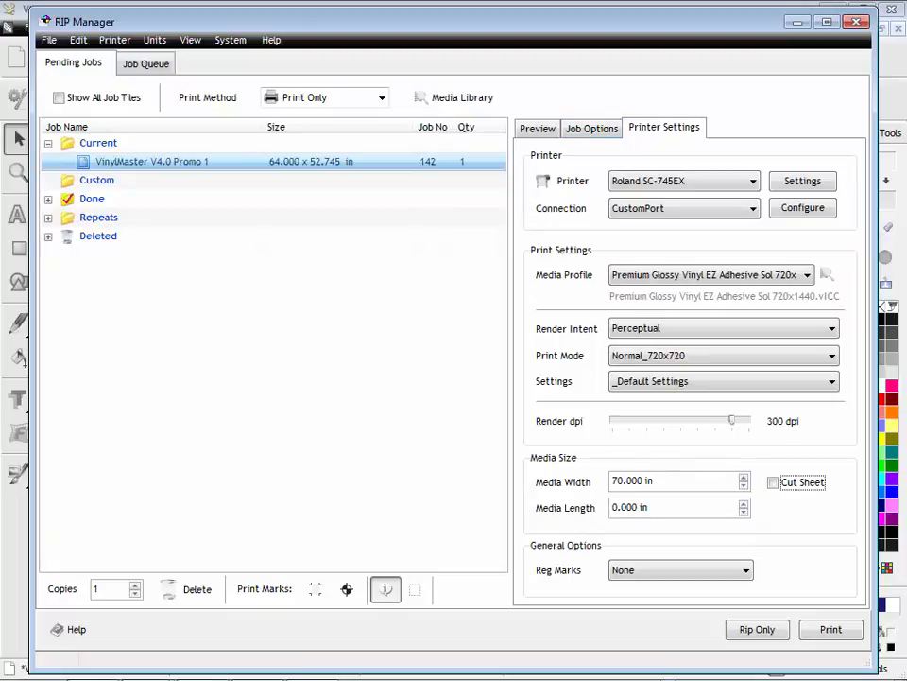
left_click(830, 328)
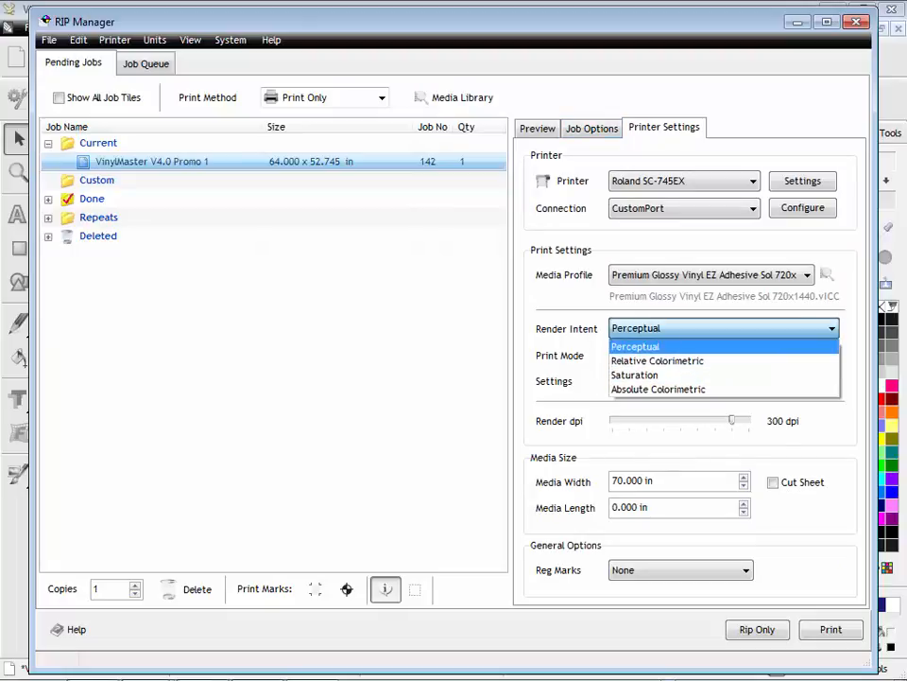
left_click(830, 328)
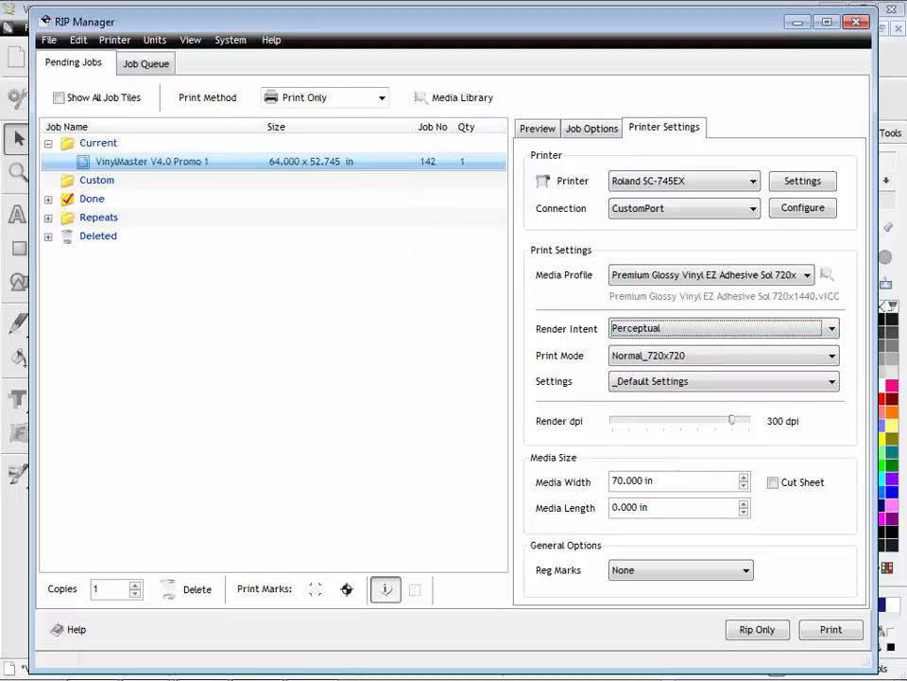
left_click(831, 355)
left_click(831, 355)
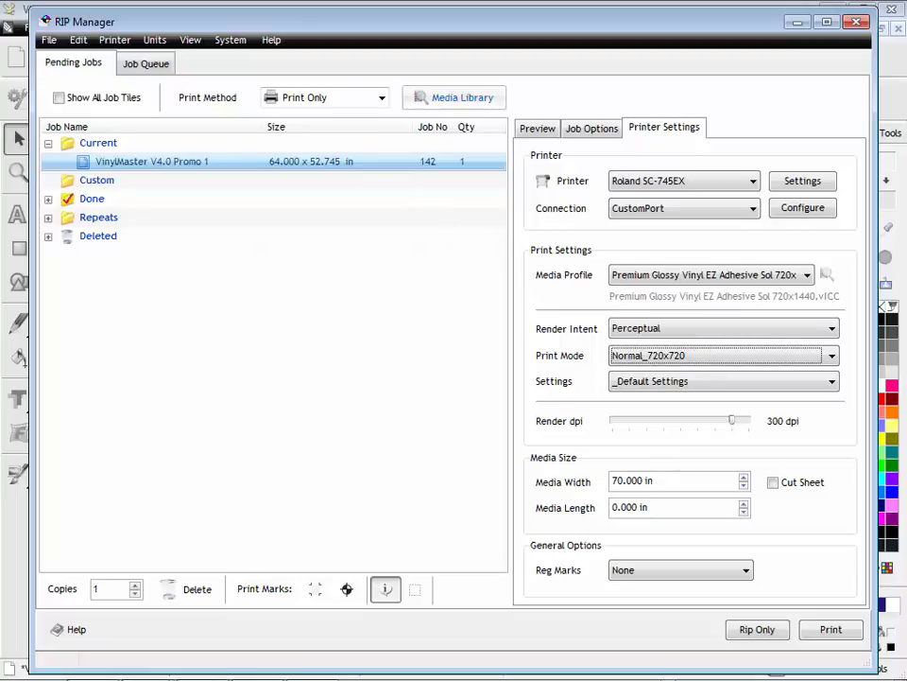
Install the Premium Glossy Vinyl EZ Adhesive Sol 720x1440 media file into the media profile library
left_click(456, 98)
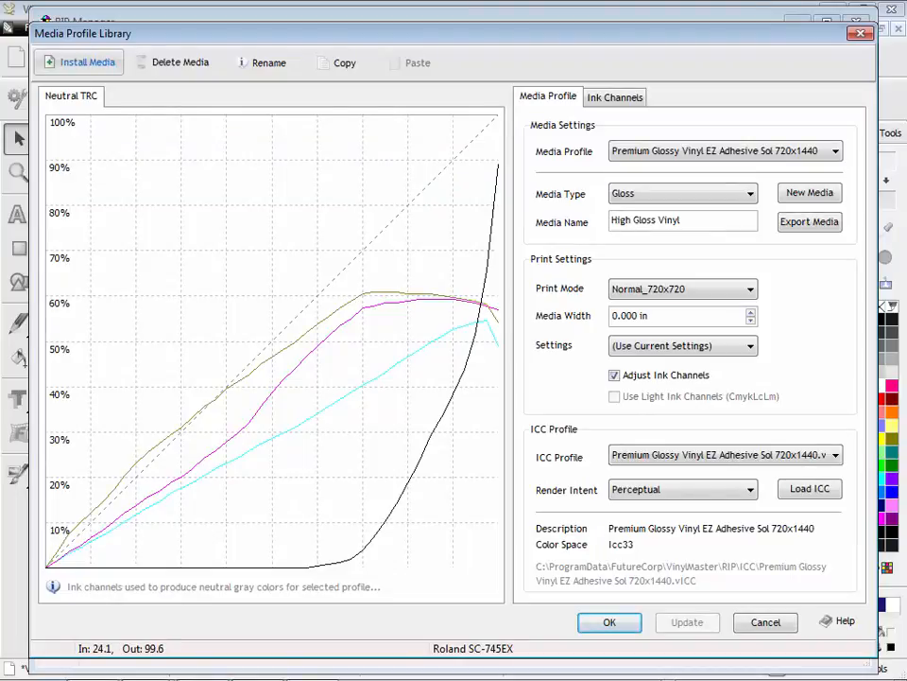
left_click(87, 63)
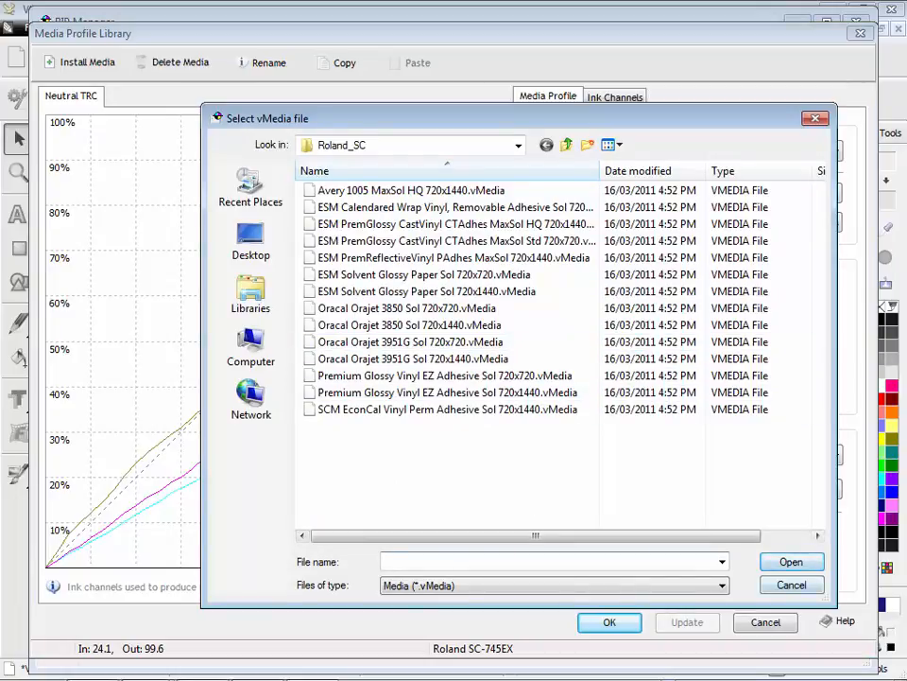
double_click(610, 393)
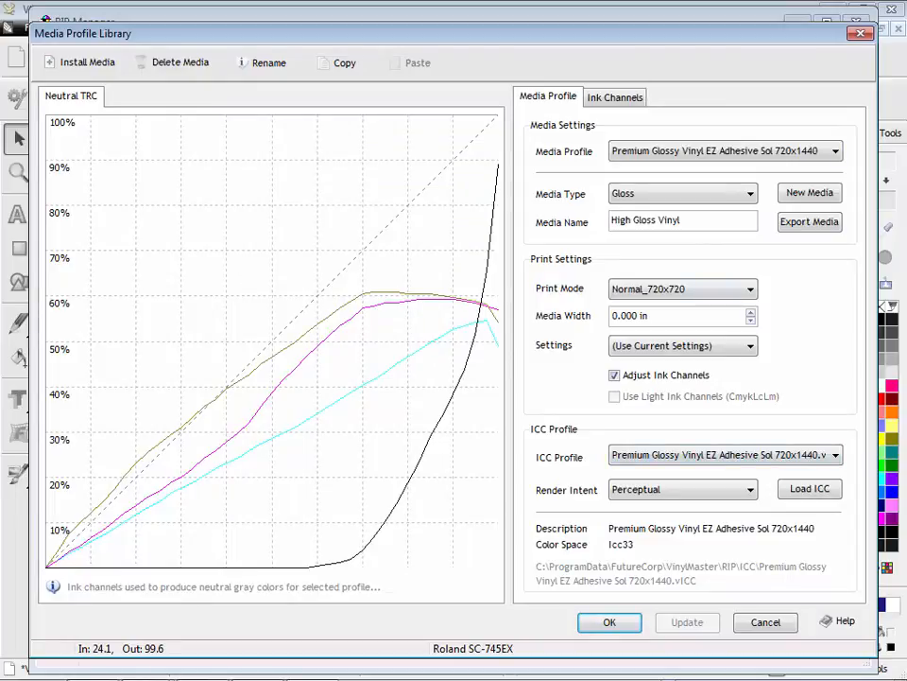
Examine the media profile's ink curves for all channels, Magenta and Black, and close the media profile library
left_click(616, 97)
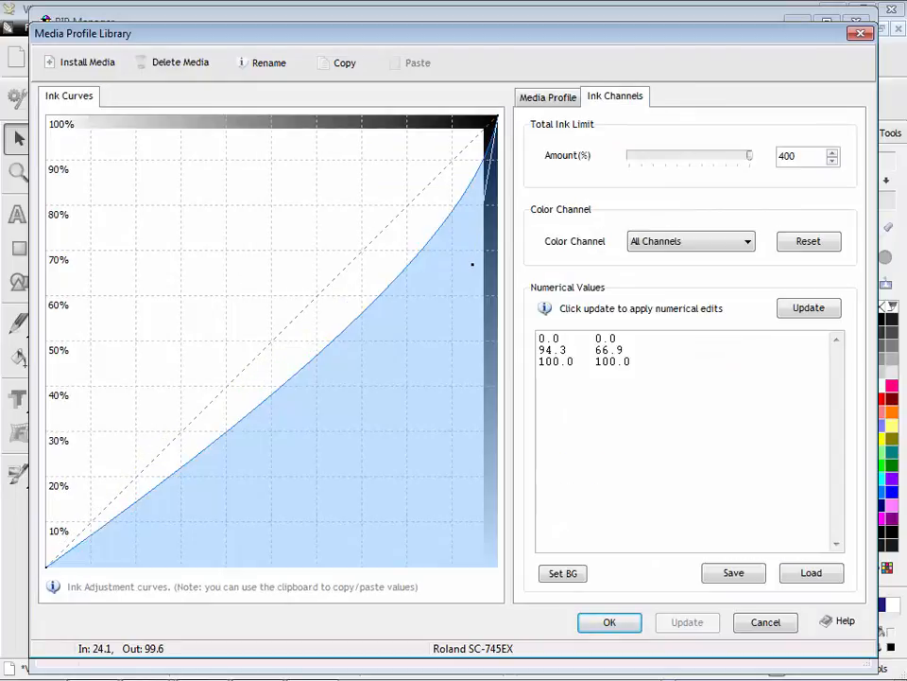
left_click(691, 241)
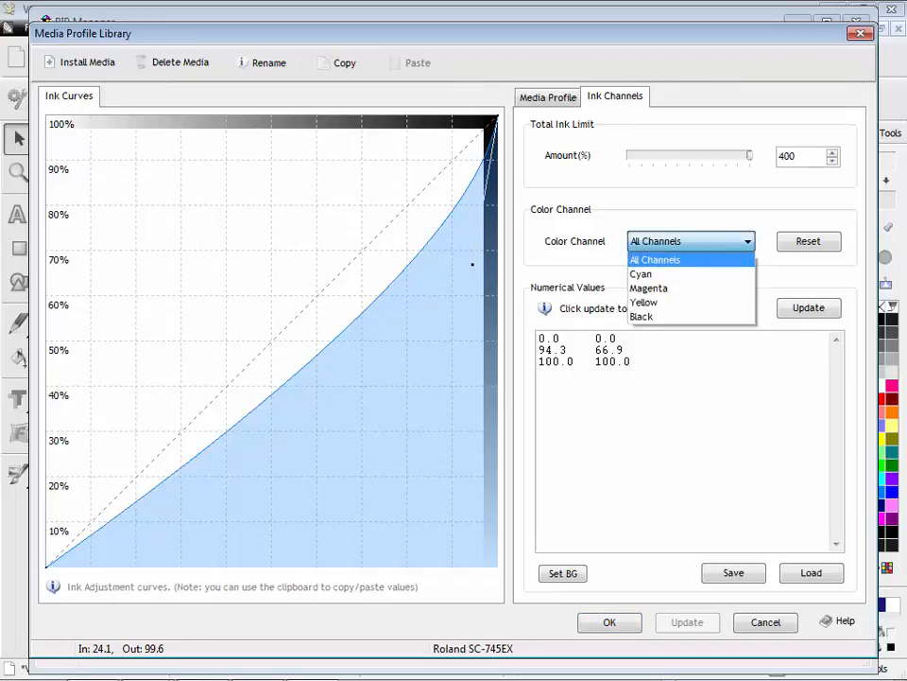
left_click(651, 287)
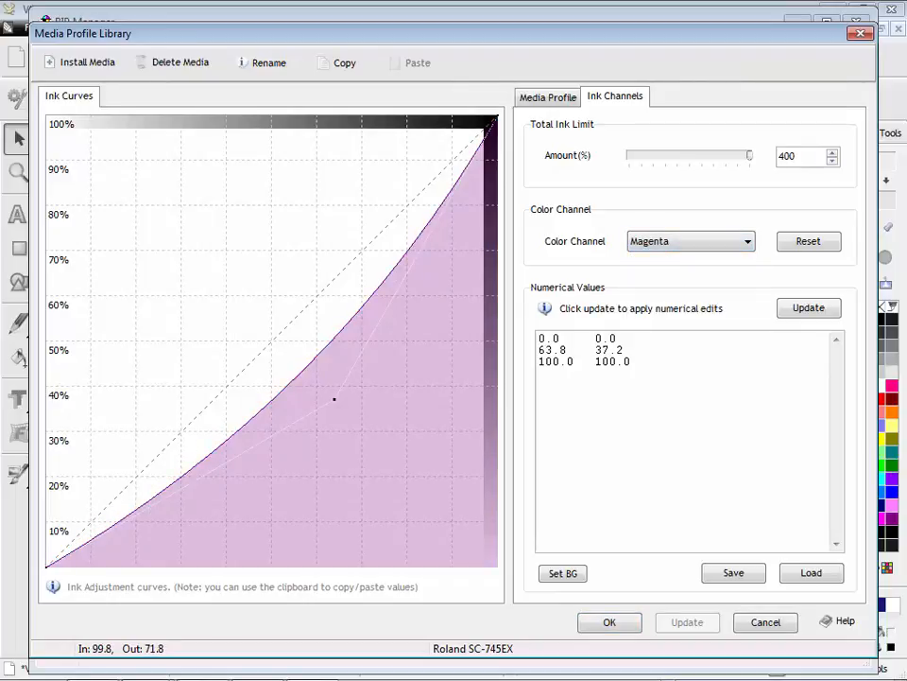
left_click(691, 241)
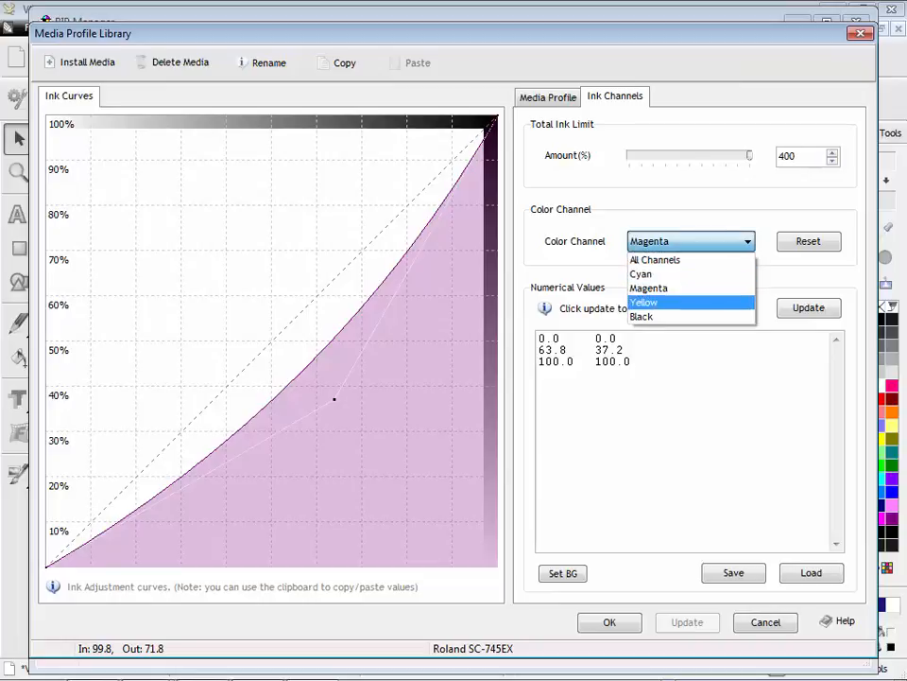
left_click(661, 315)
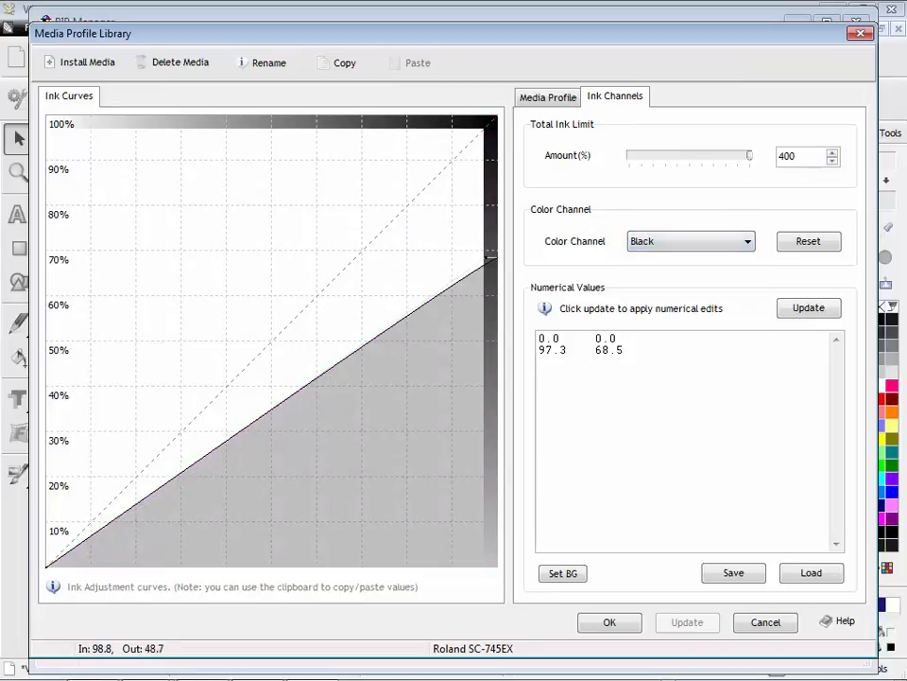
left_click(548, 98)
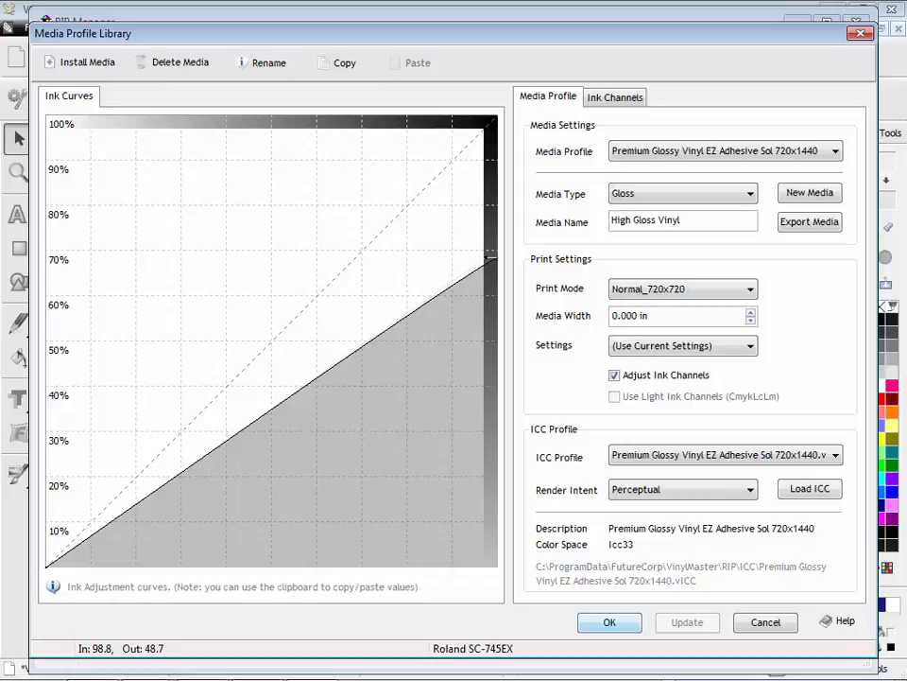
key("Return")
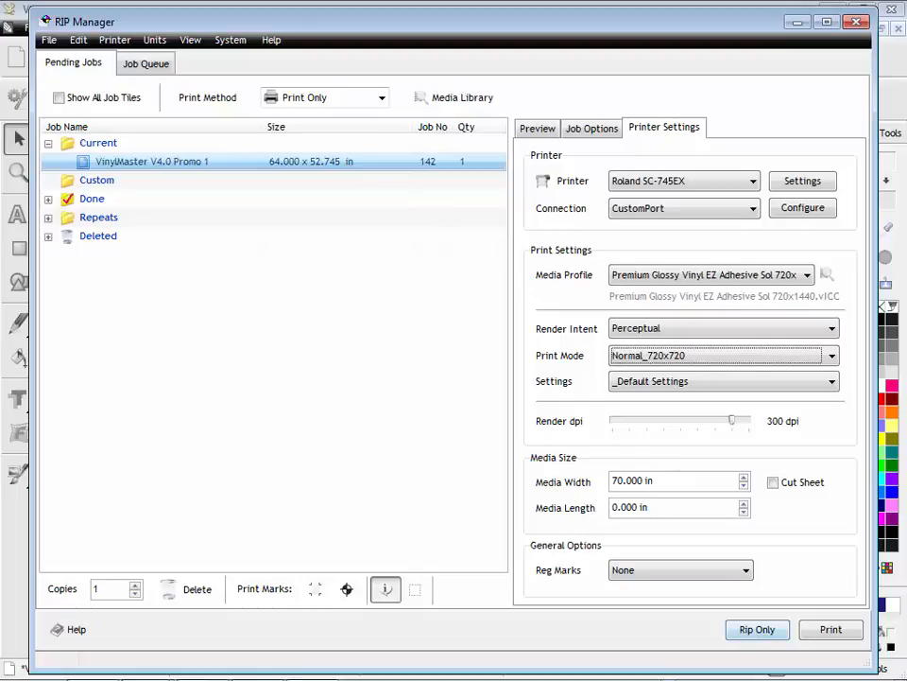
RIP the pending poster job without printing, print the ripped job from the queue, and close the RIP Manager
left_click(757, 630)
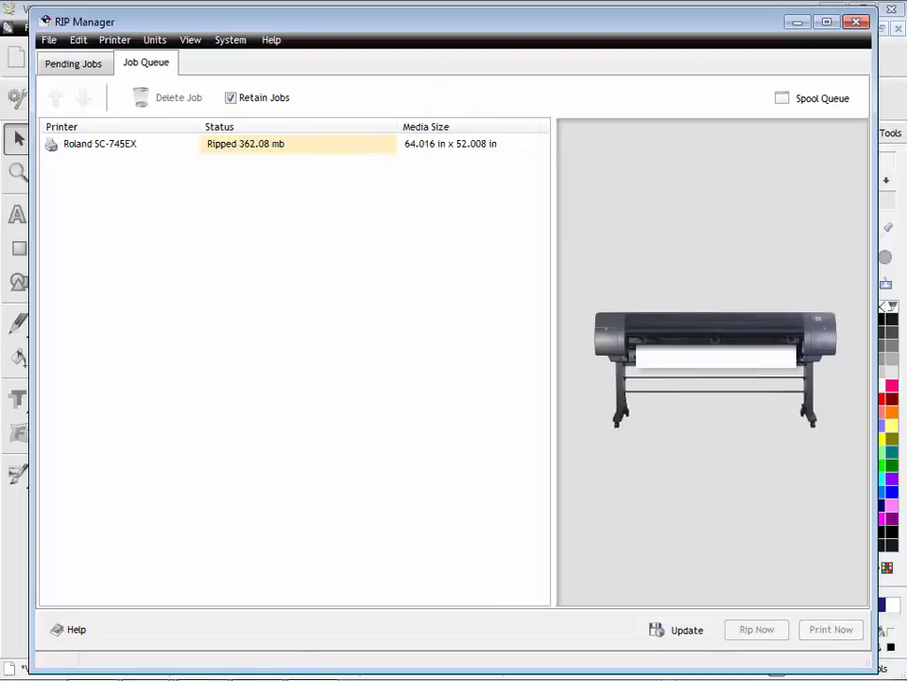
left_click(246, 143)
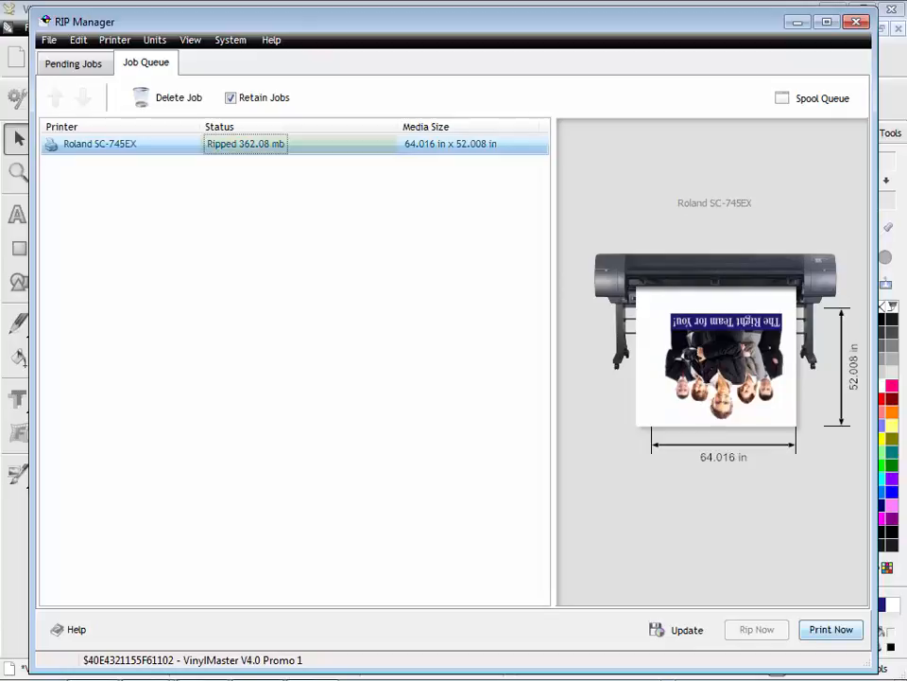
left_click(832, 629)
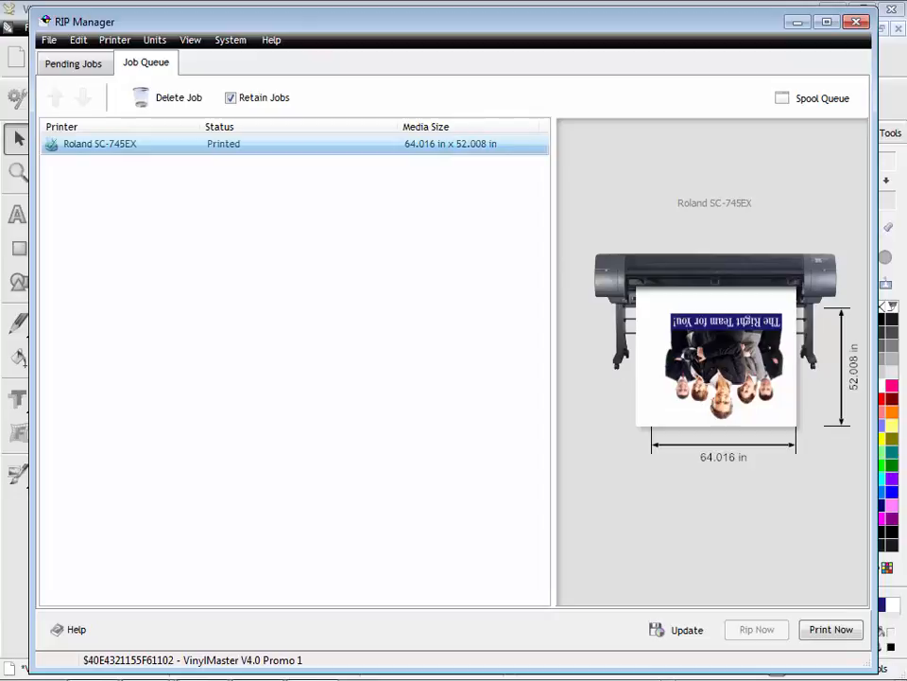
left_click(856, 20)
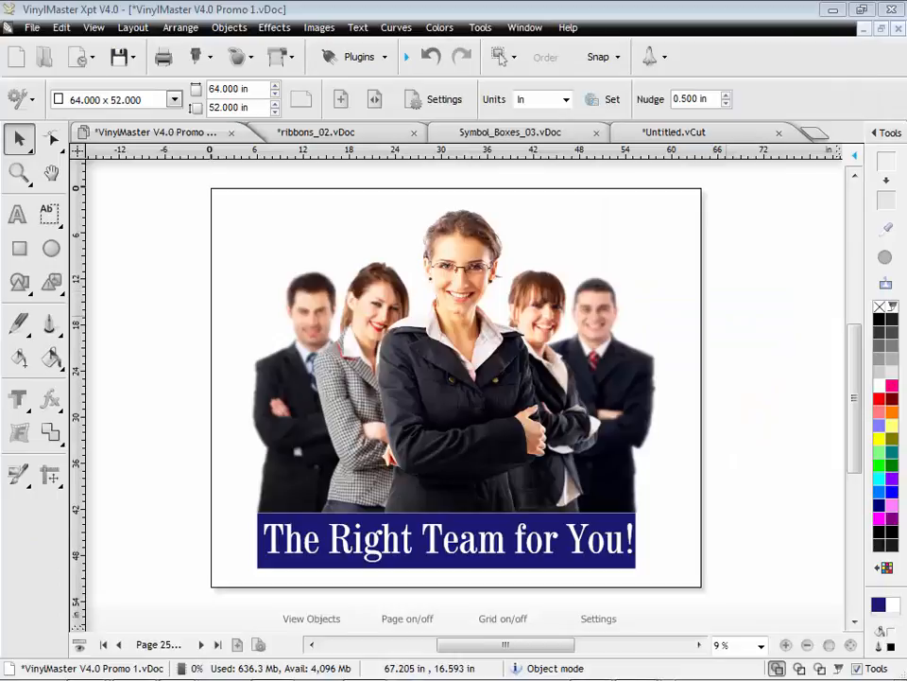
Lighten the slogan banner's Midnight Blue spot color to RGB 36, 36, 173 and switch its color model to L*A*B*
left_click(265, 535)
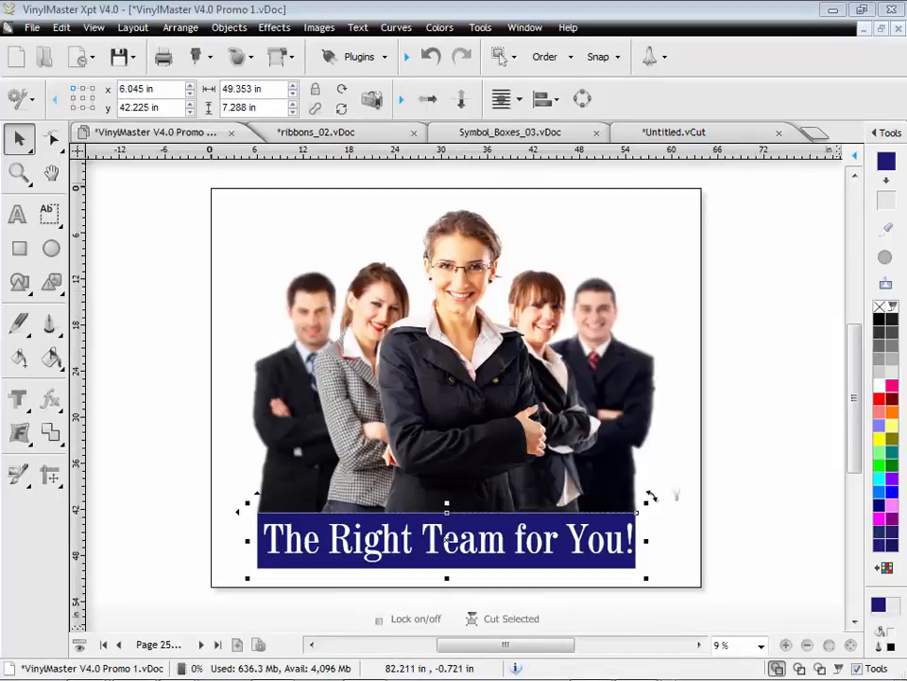
left_click(886, 162)
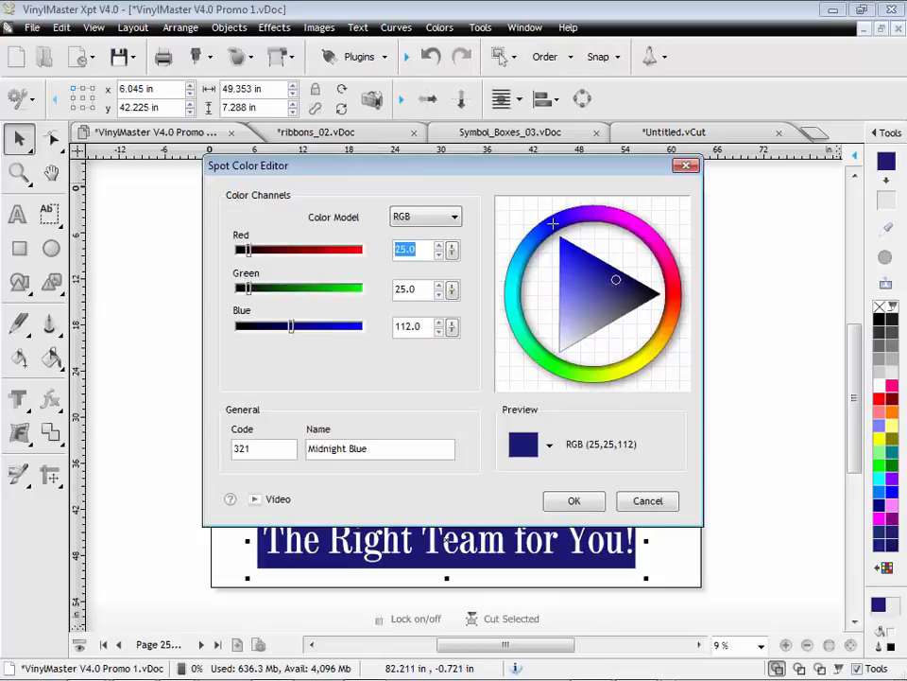
left_click(369, 449)
mouse_move(616, 280)
left_mouse_down()
mouse_move(600, 304)
mouse_move(592, 270)
left_mouse_up()
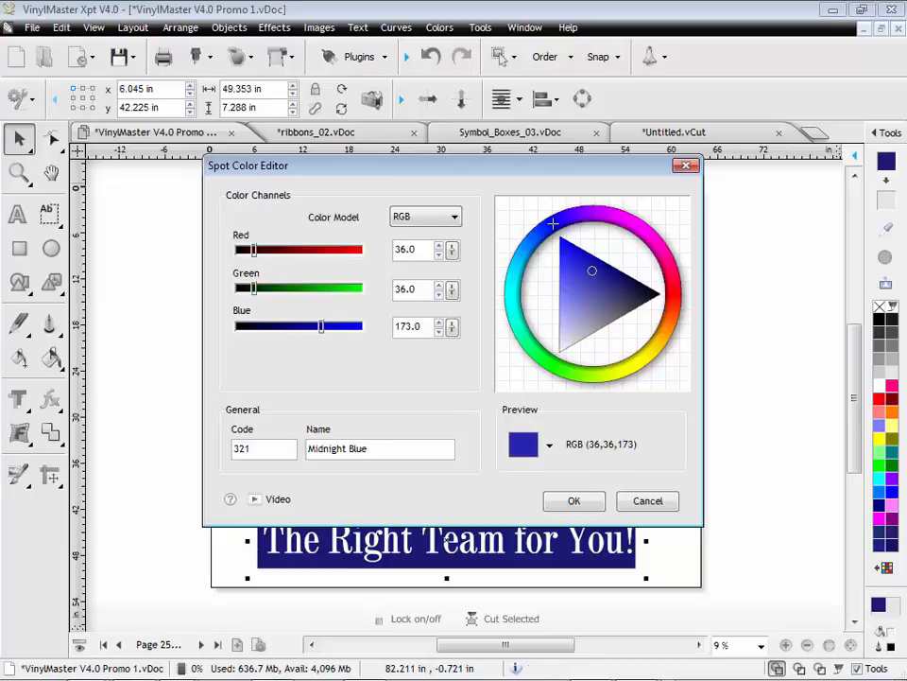
left_click(425, 217)
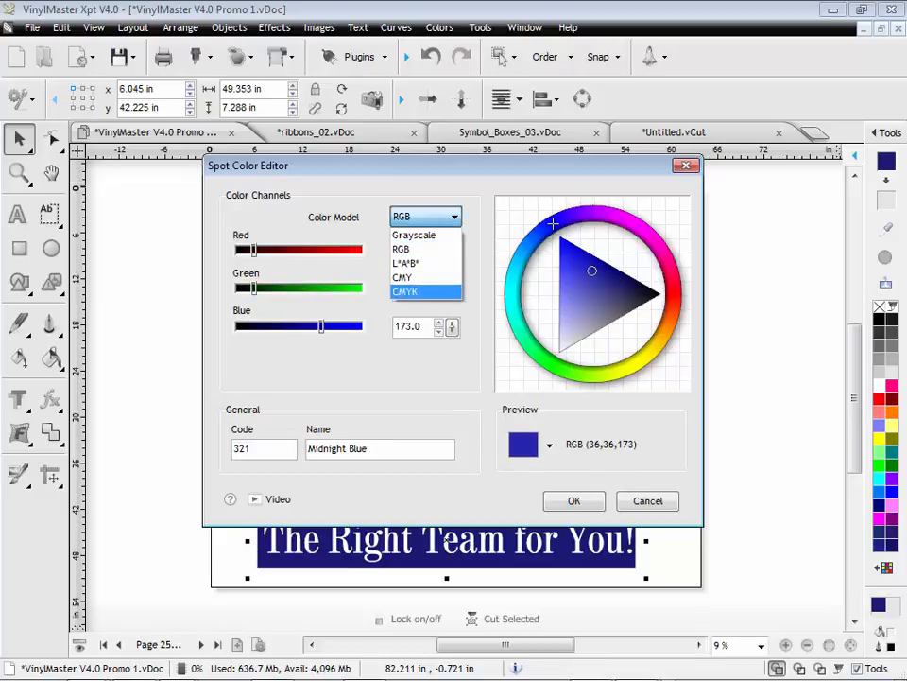
key("Up")
key("Up")
key("Return")
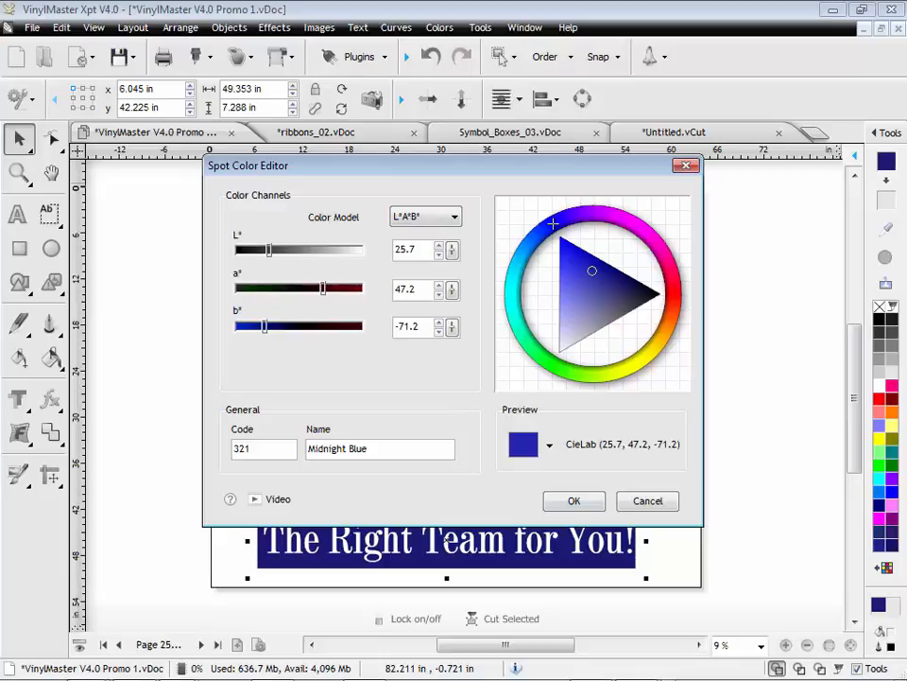
key("Return")
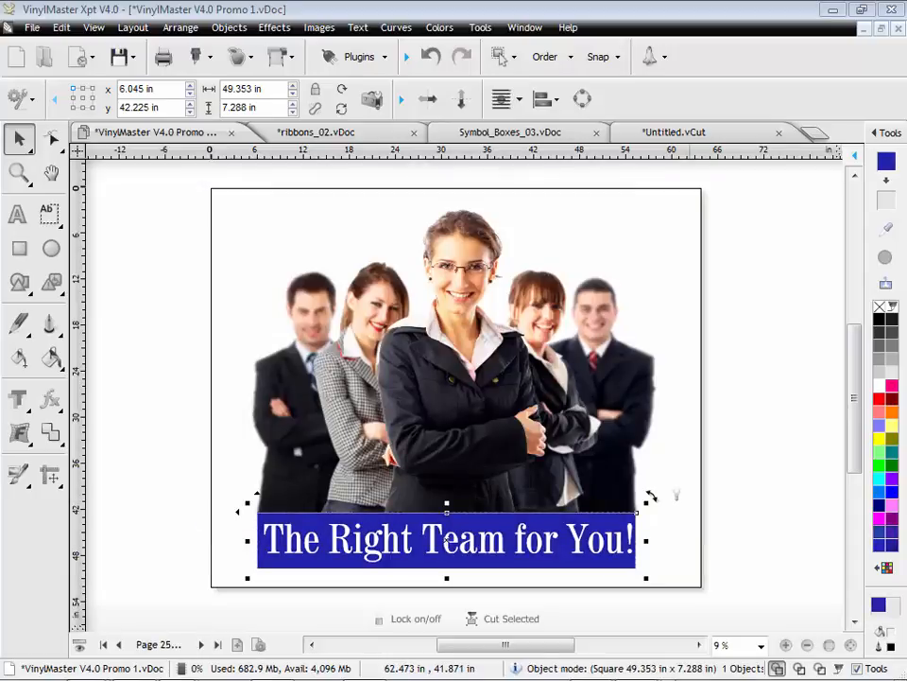
Recolor the slogan banner with a dark green uniform fill at hue 120, saturation 68 and value 22
left_click(51, 357)
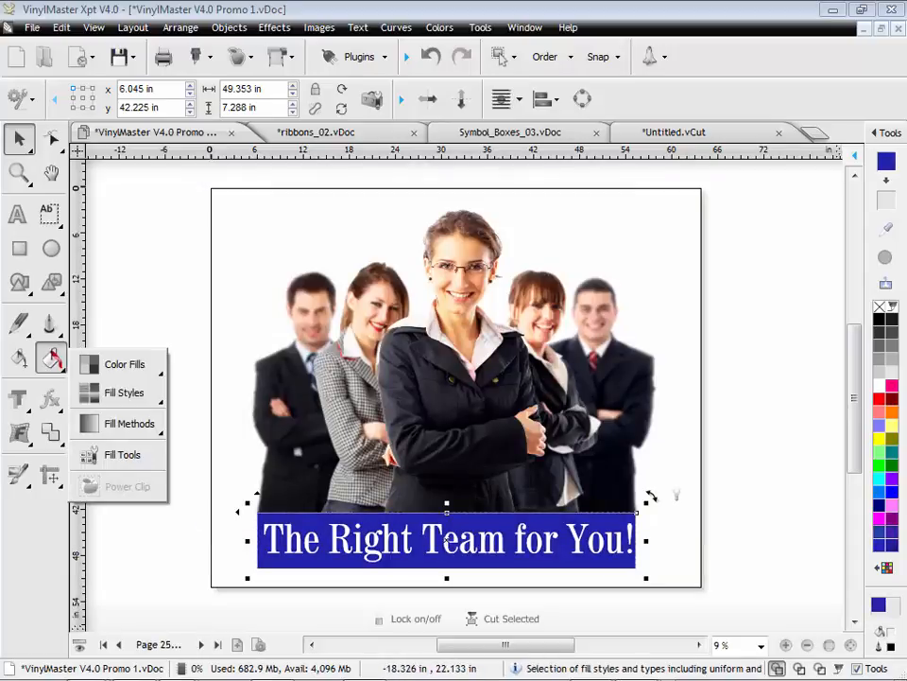
mouse_move(123, 365)
left_click(232, 373)
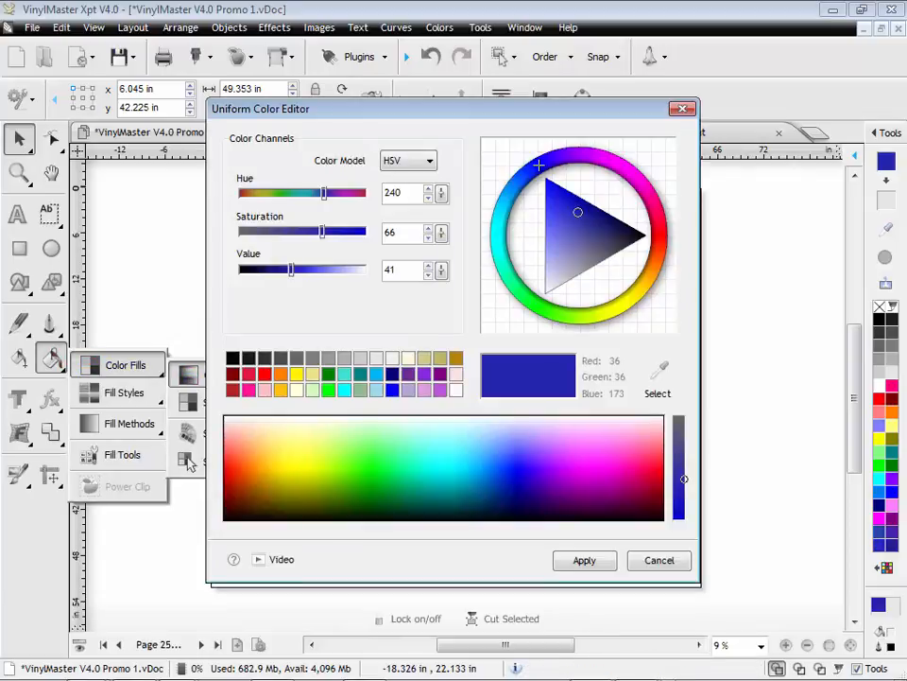
left_click(408, 160)
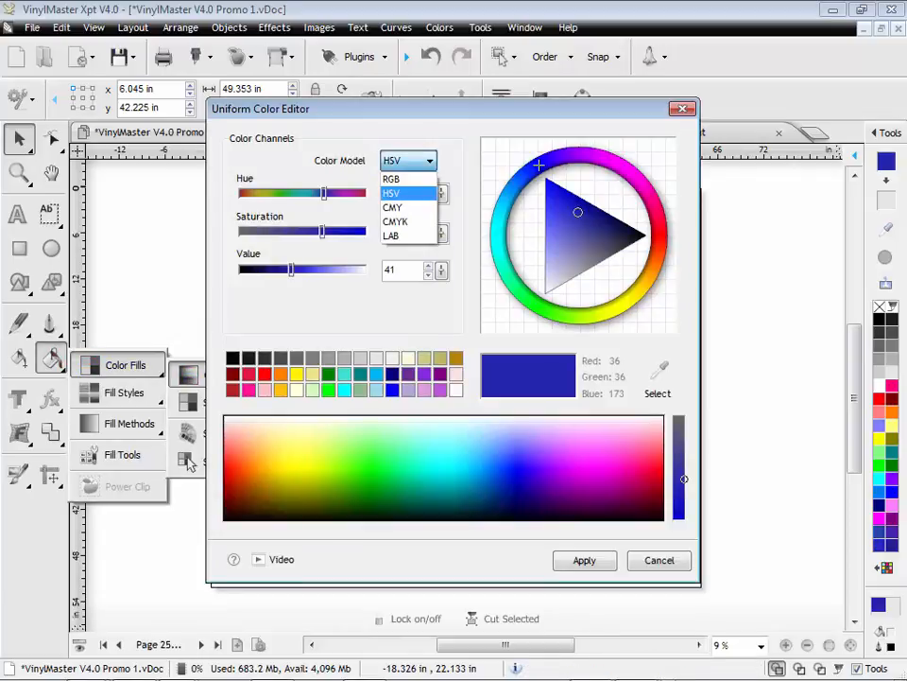
key("Escape")
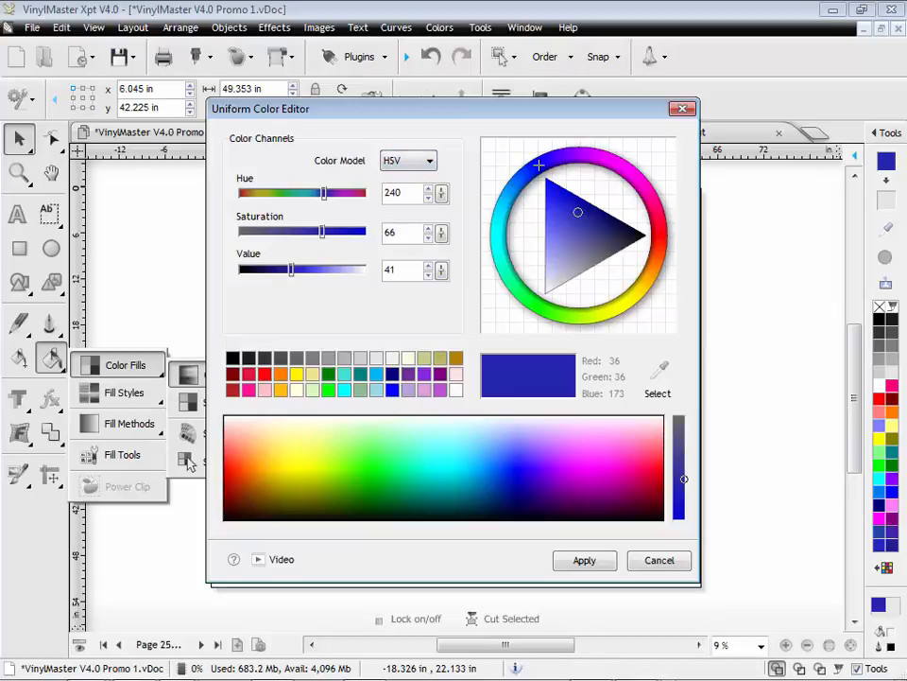
left_click(369, 501)
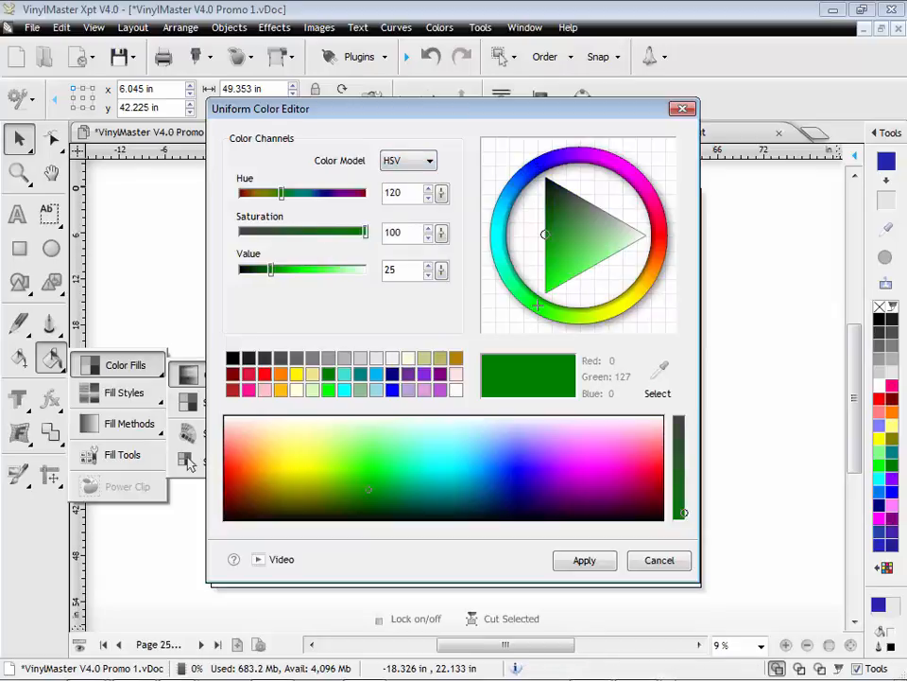
left_click(369, 471)
mouse_move(571, 234)
left_mouse_down()
mouse_move(599, 238)
mouse_move(570, 259)
mouse_move(552, 216)
left_mouse_up()
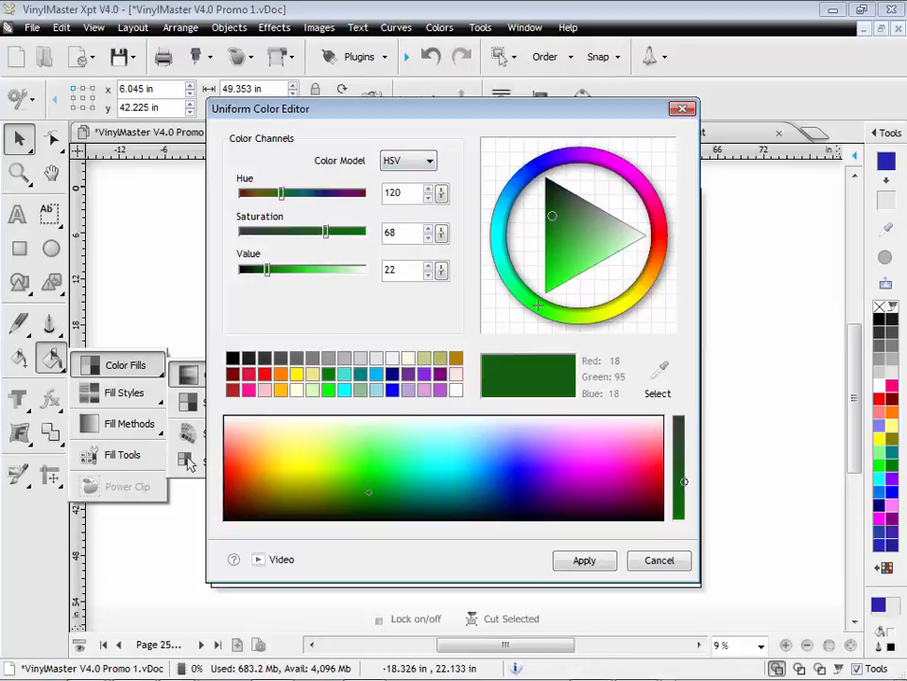
left_click(584, 559)
left_click(754, 484)
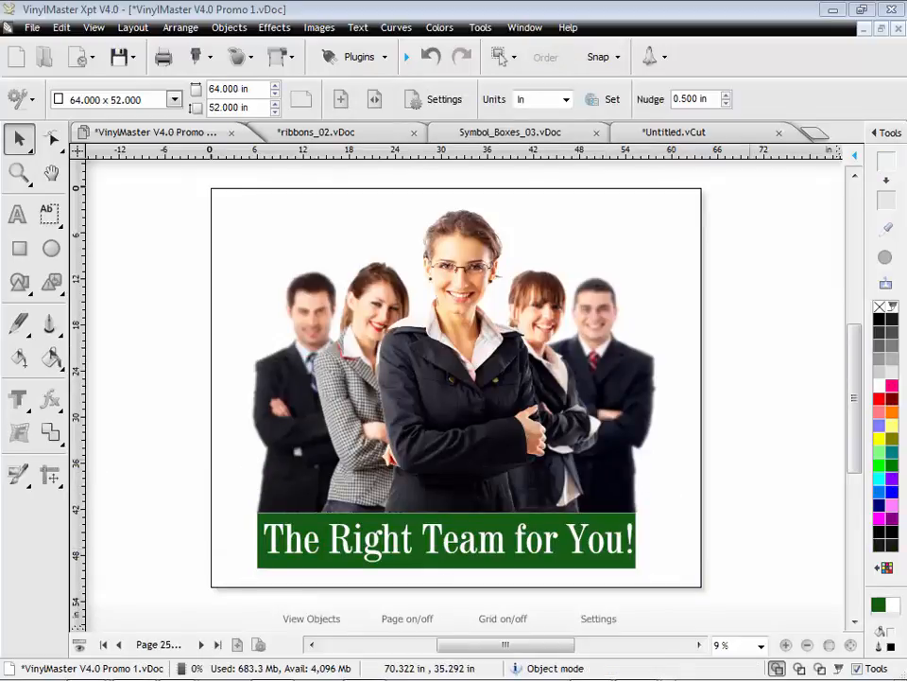
Load the 3M 1000 - Scotchcal Graphic Film vinyl color library into the expanded color palette
left_click(496, 559)
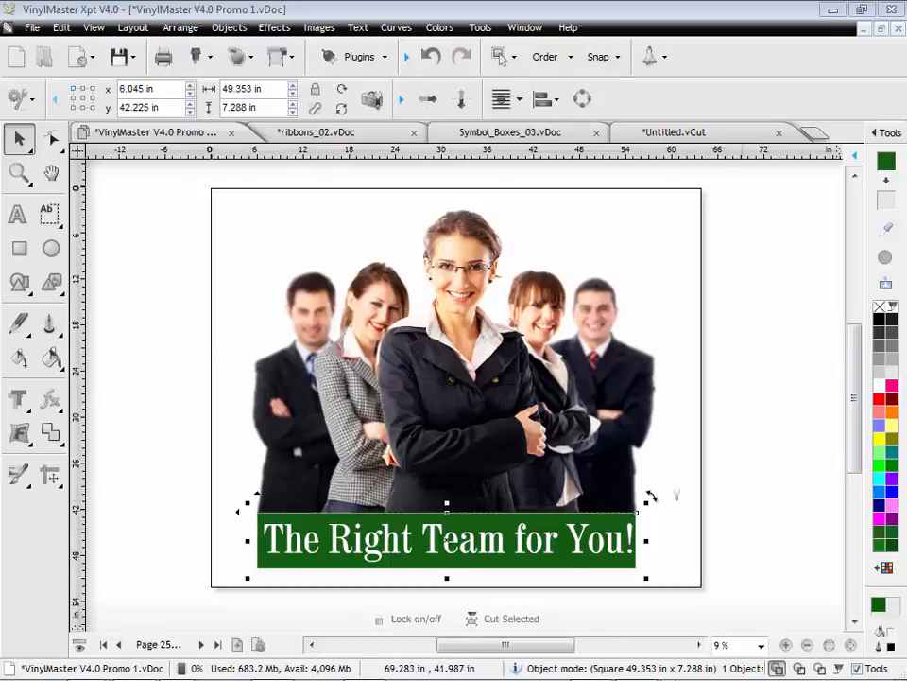
left_click(885, 567)
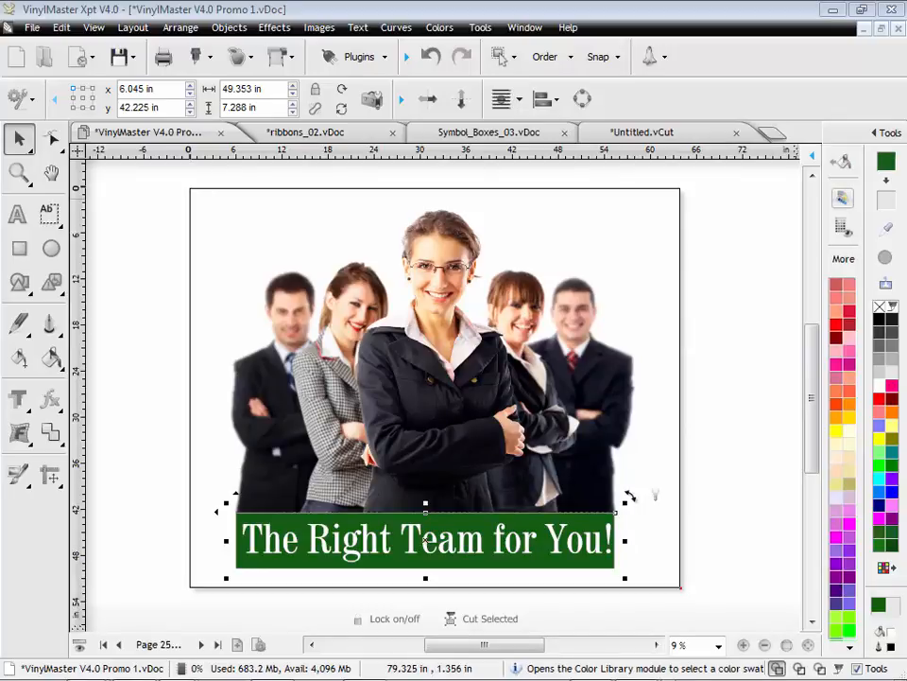
left_click(886, 307)
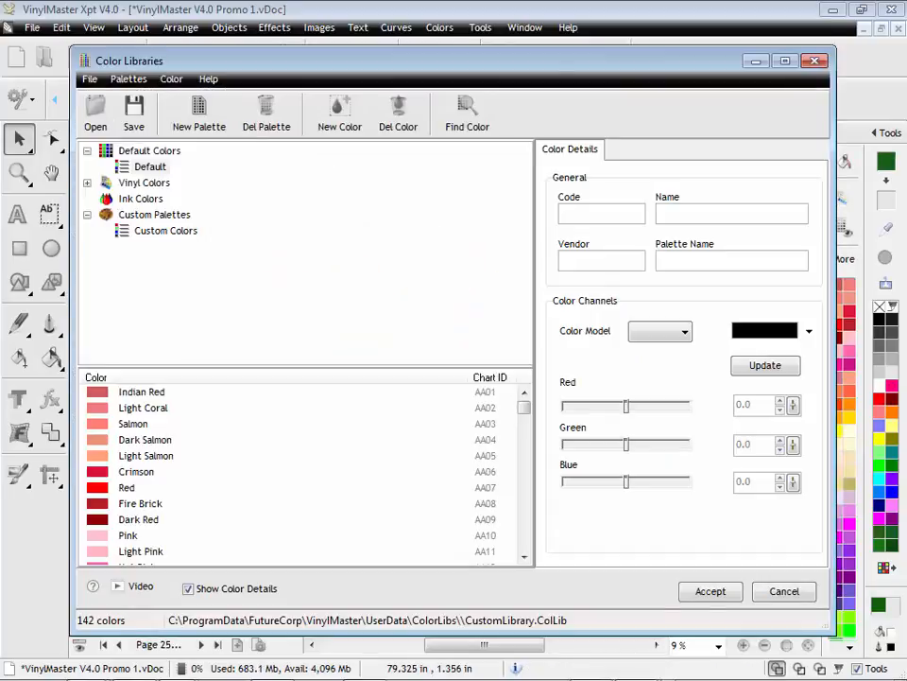
double_click(144, 182)
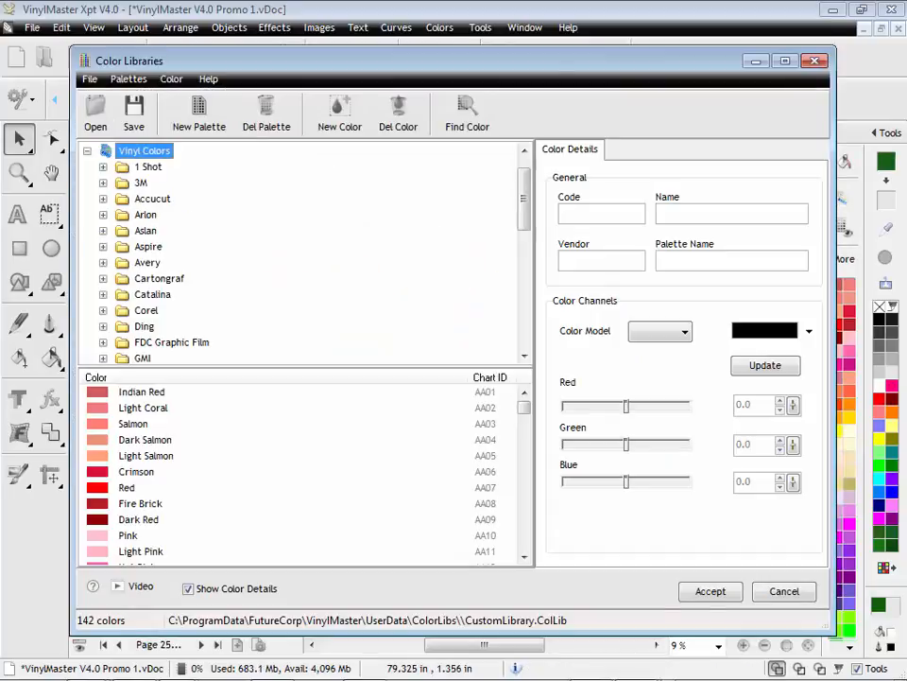
double_click(140, 182)
key("Down")
key("Down")
key("Down")
key("Down")
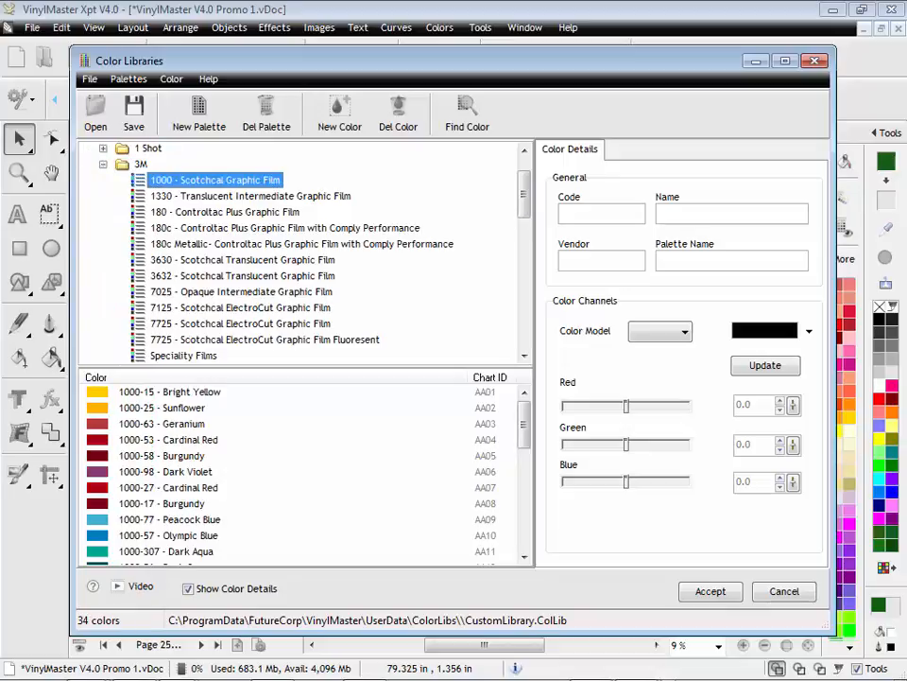
left_click(215, 179)
left_click(715, 591)
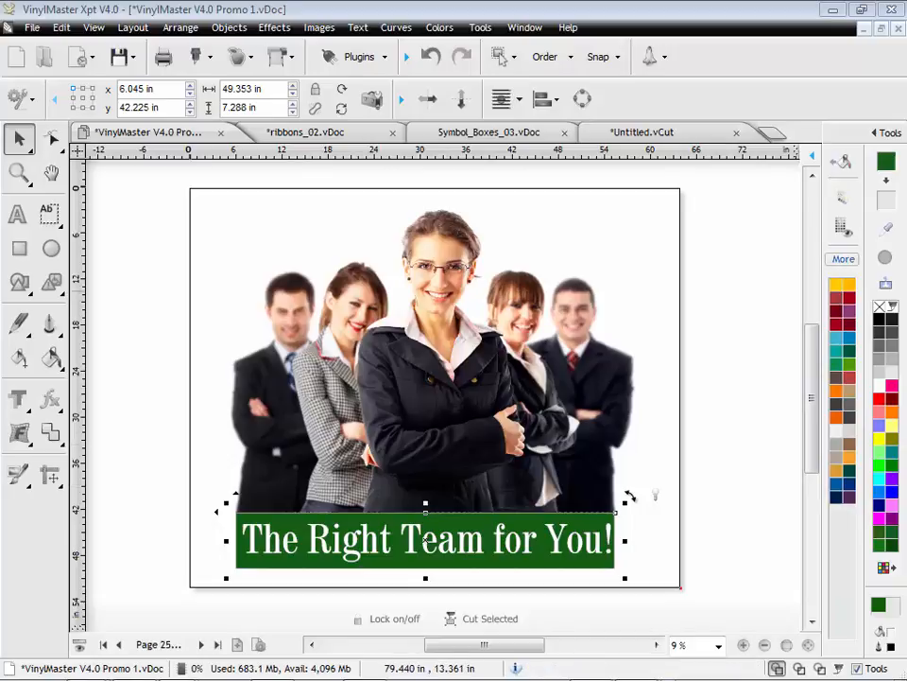
Generate a Color Matcher chart for the banner's green with a 9% sampling range, and return to the poster page with the library palette hidden
left_click(843, 259)
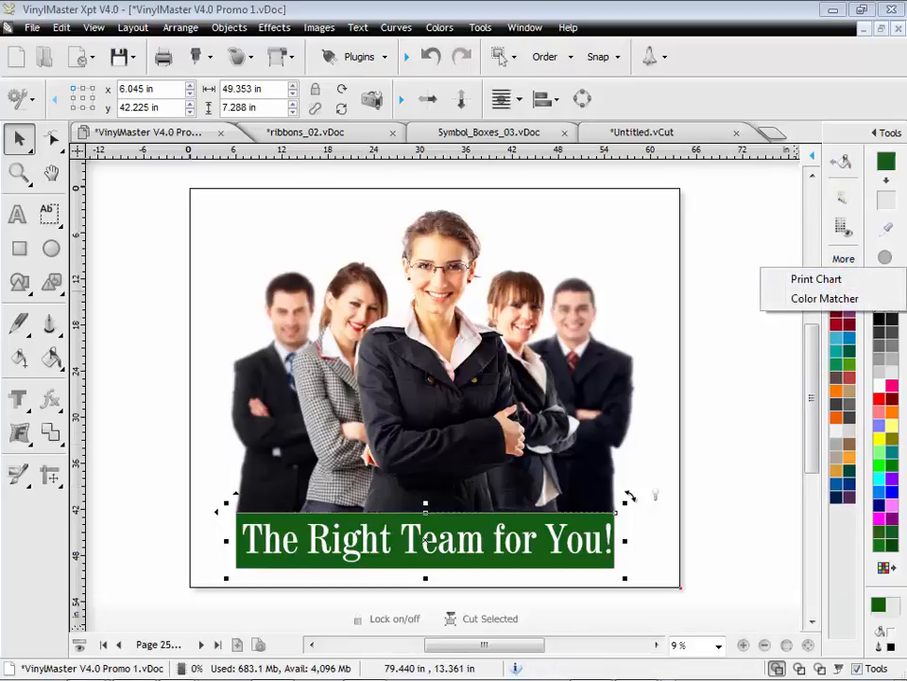
left_click(779, 243)
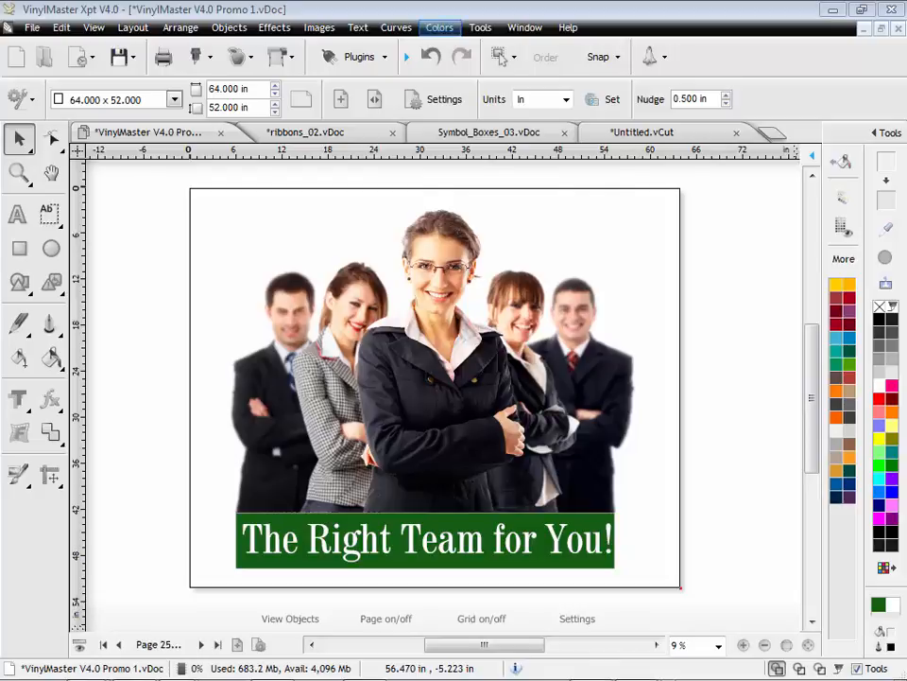
left_click(440, 27)
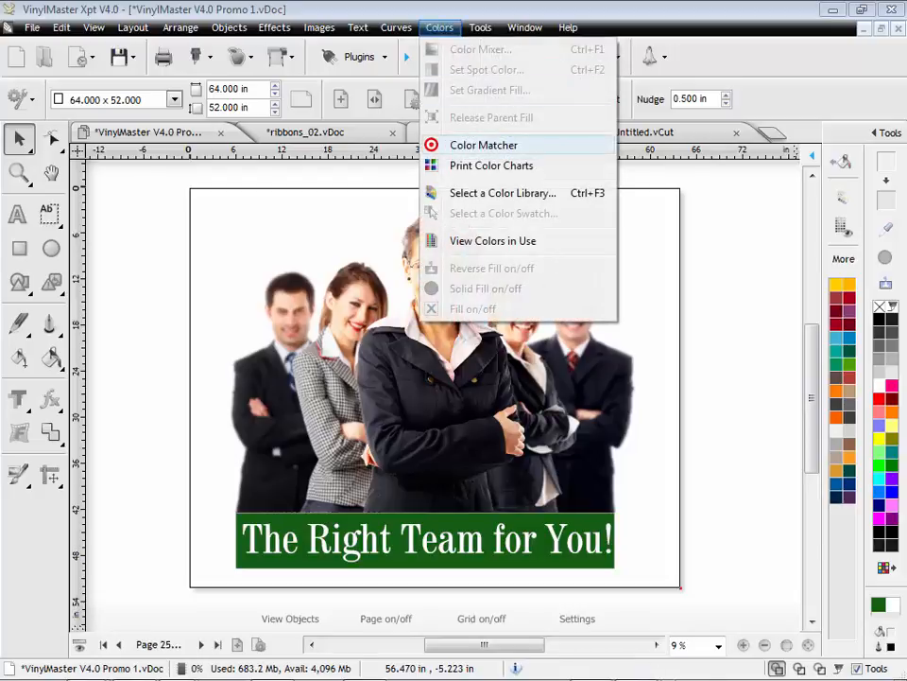
left_click(483, 144)
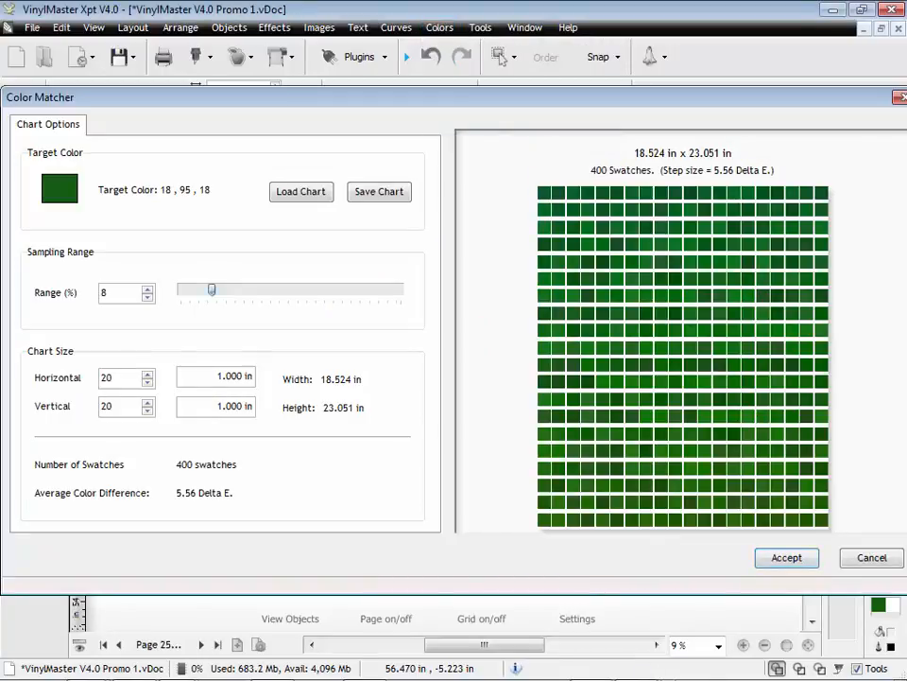
mouse_move(212, 289)
left_mouse_down()
mouse_move(275, 289)
mouse_move(215, 289)
left_mouse_up()
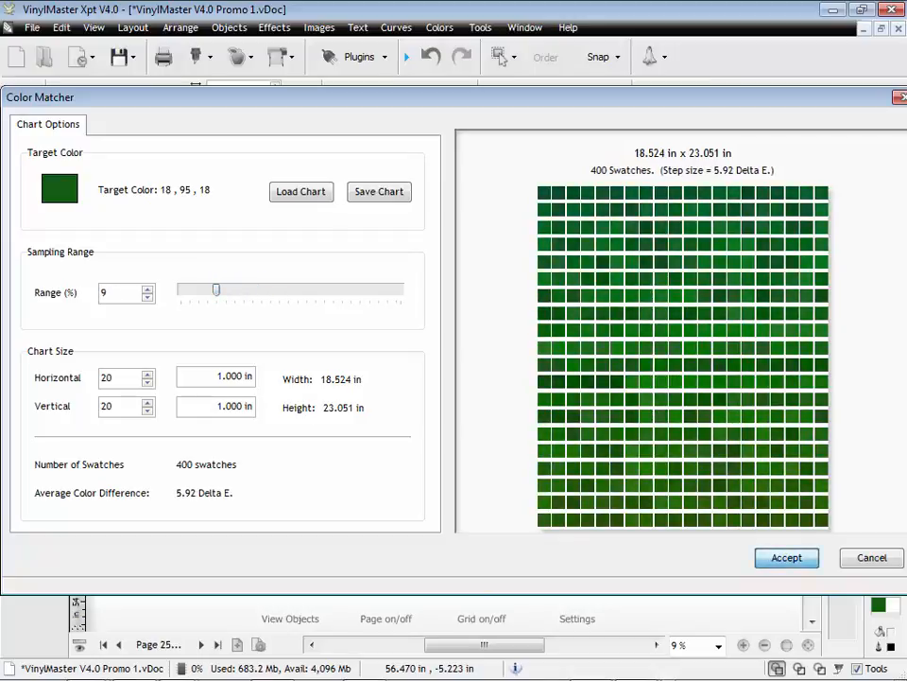
left_click(786, 557)
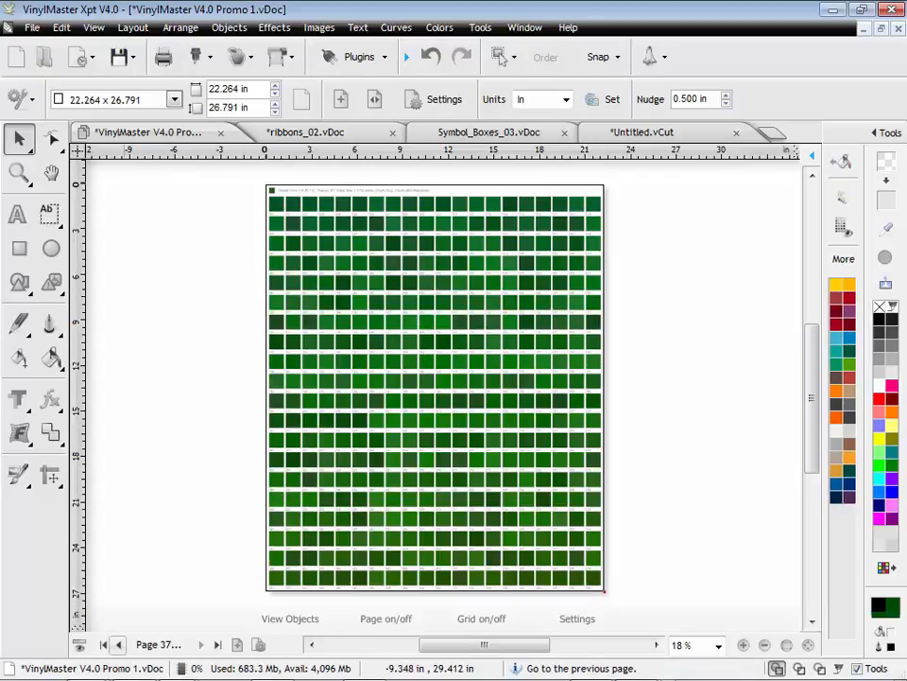
left_click(118, 644)
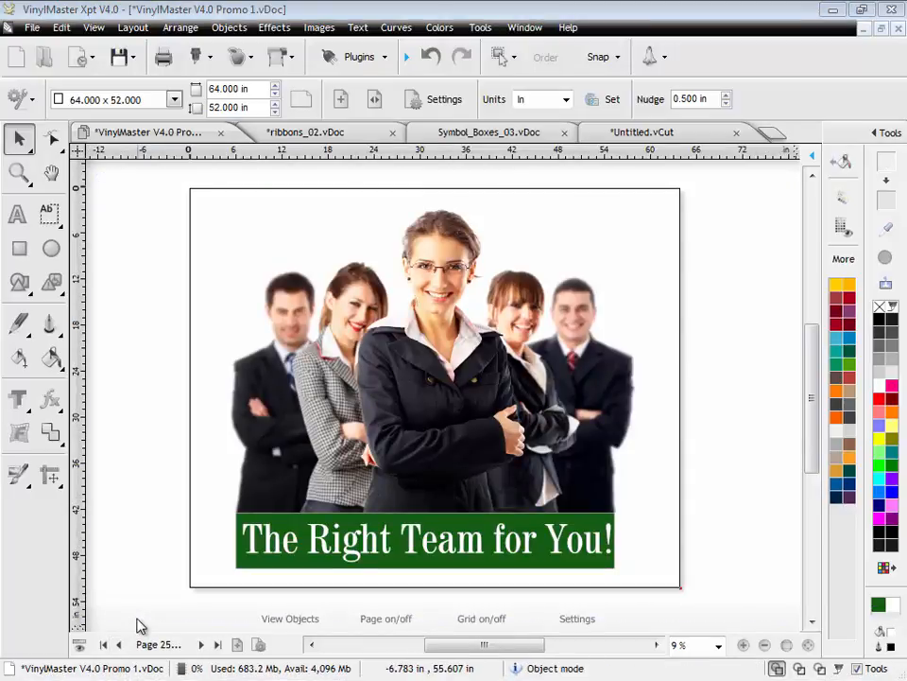
left_click(885, 567)
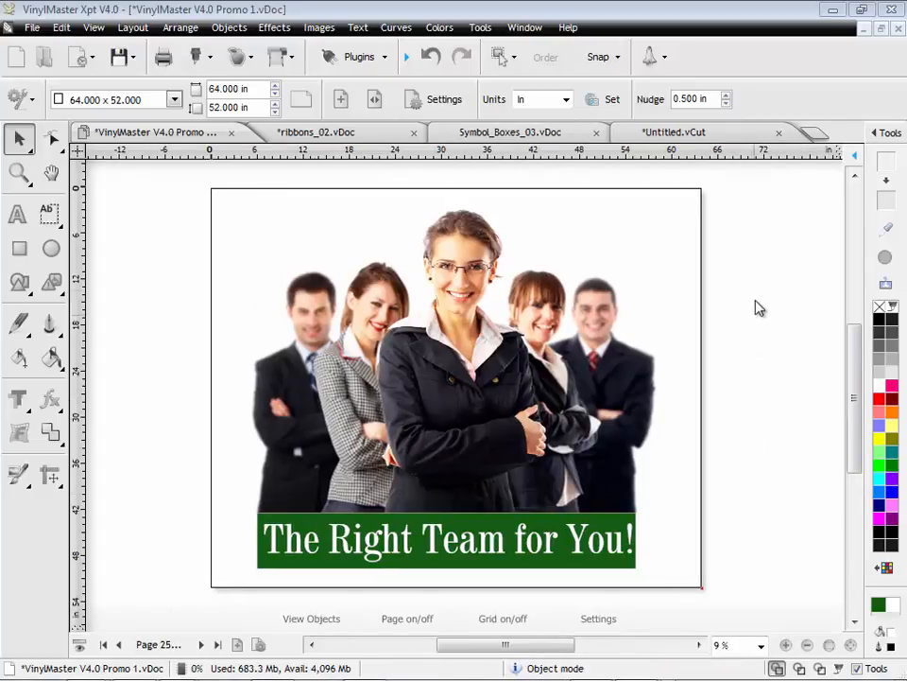
Start a large format printer installation in the Setup Wizard, choose the Roland SC-600, and continue to the port selection
left_click(663, 62)
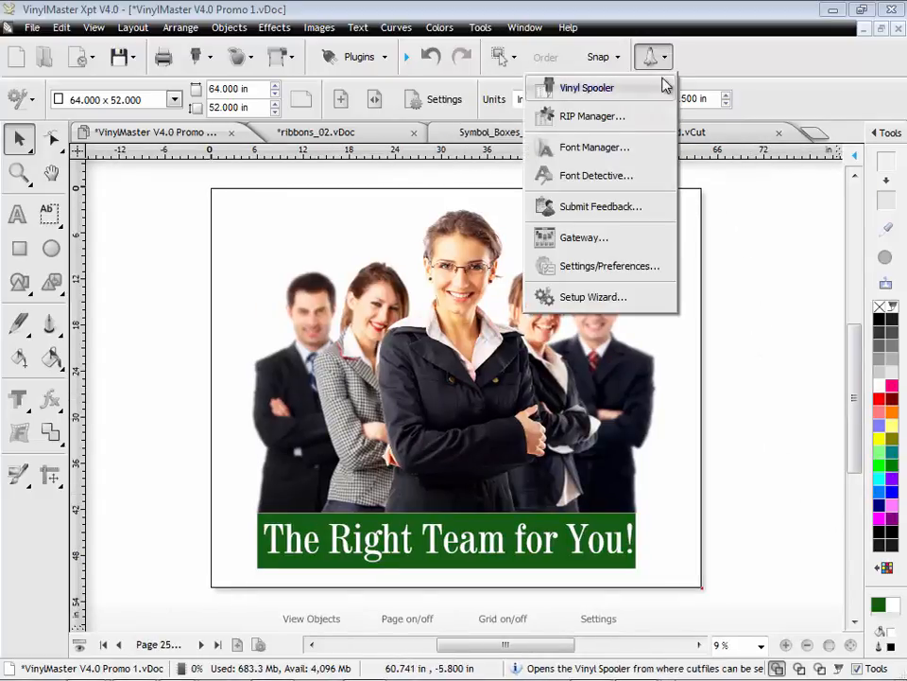
left_click(642, 298)
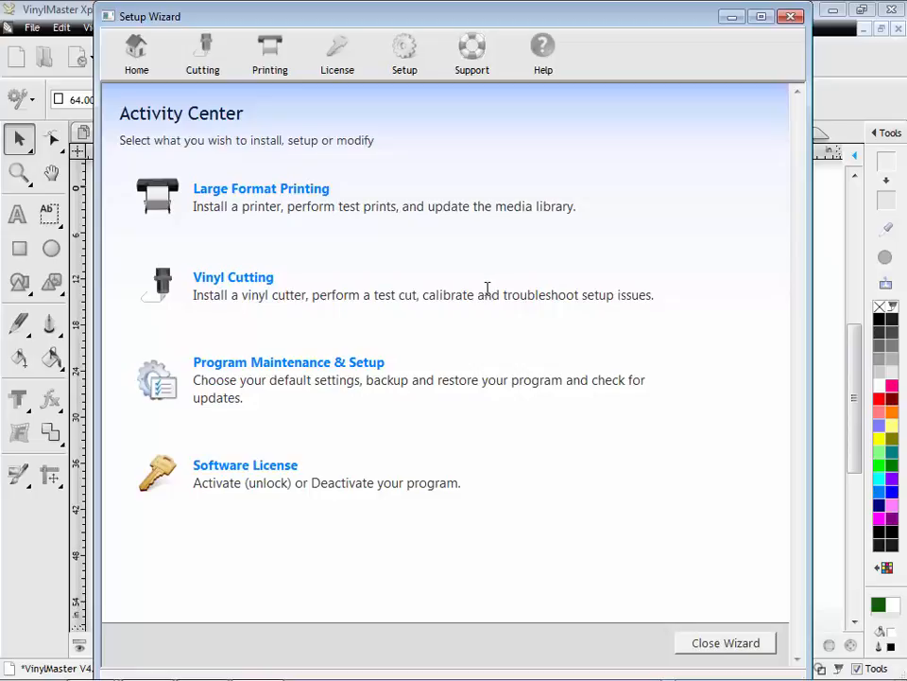
left_click(309, 204)
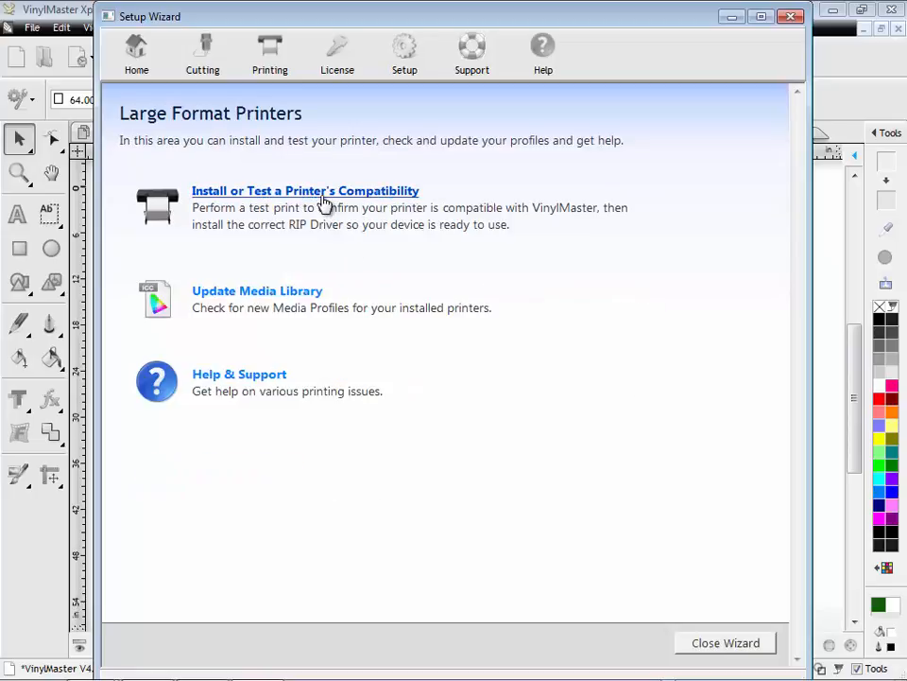
left_click(324, 202)
left_click(256, 190)
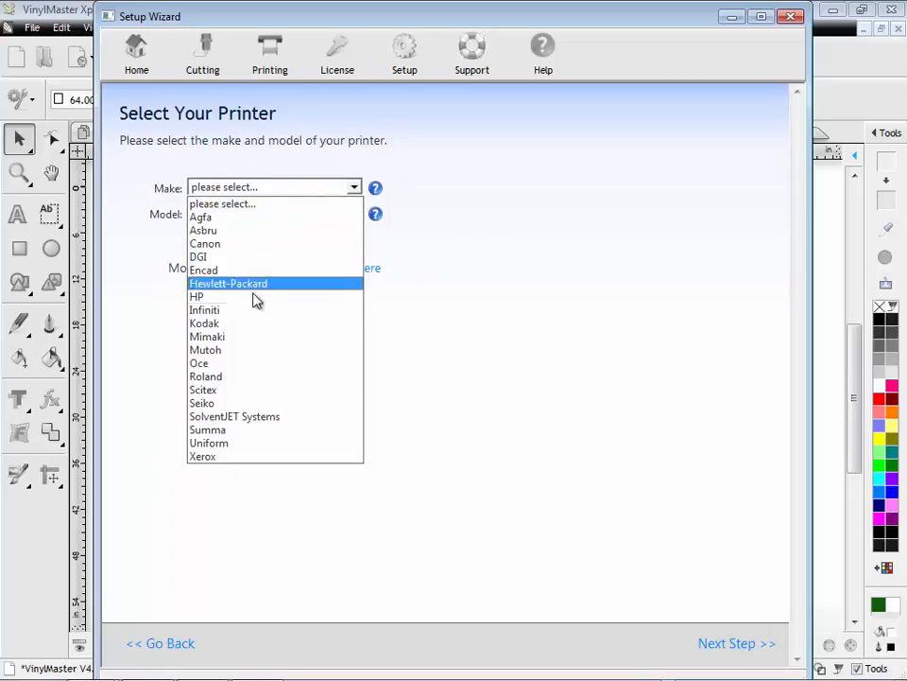
left_click(226, 378)
left_click(253, 213)
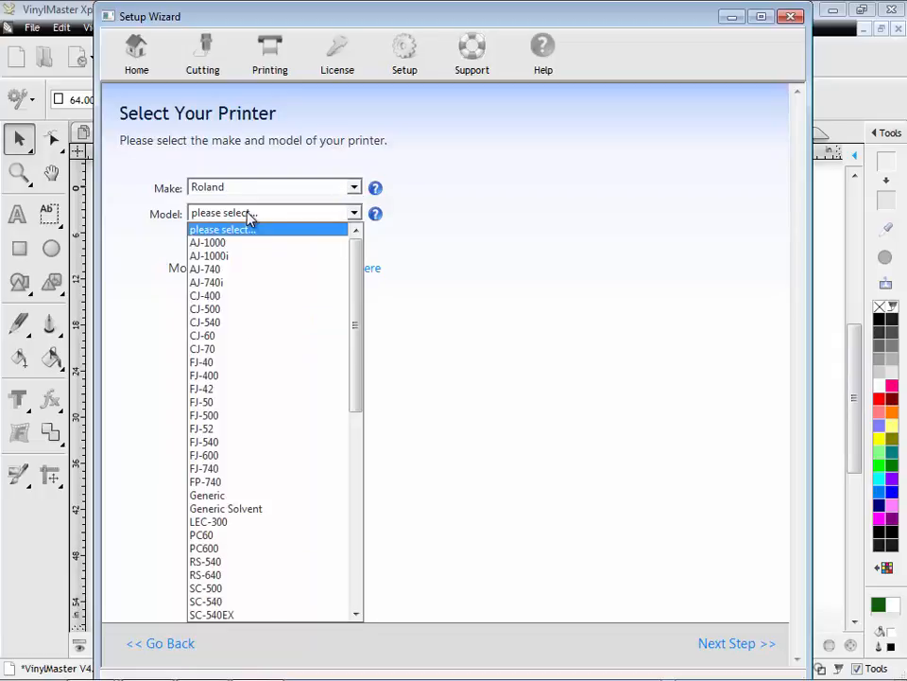
left_click_drag(357, 258, 352, 390)
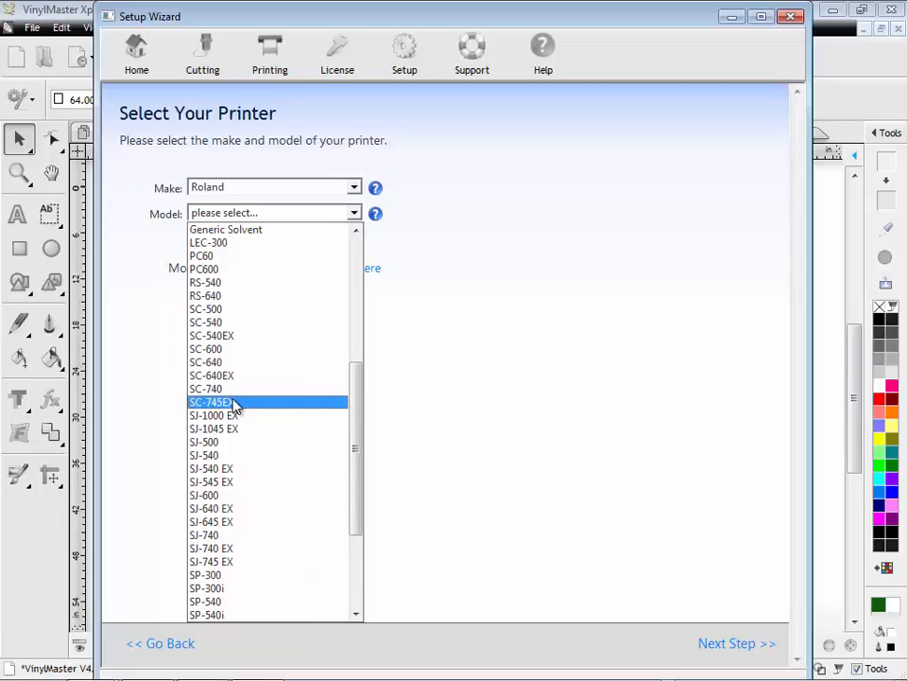
left_click(220, 350)
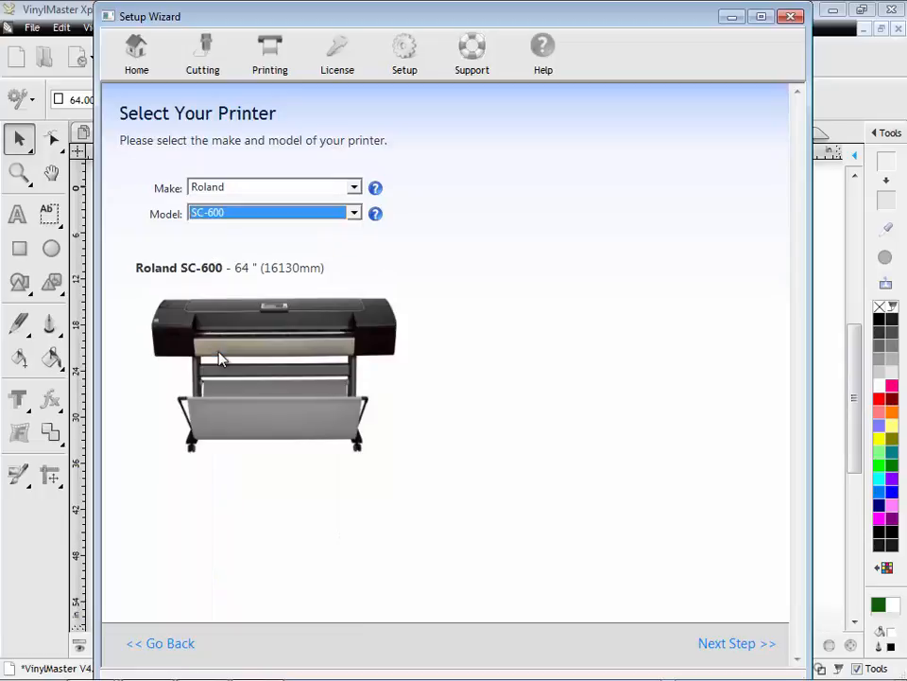
left_click(730, 643)
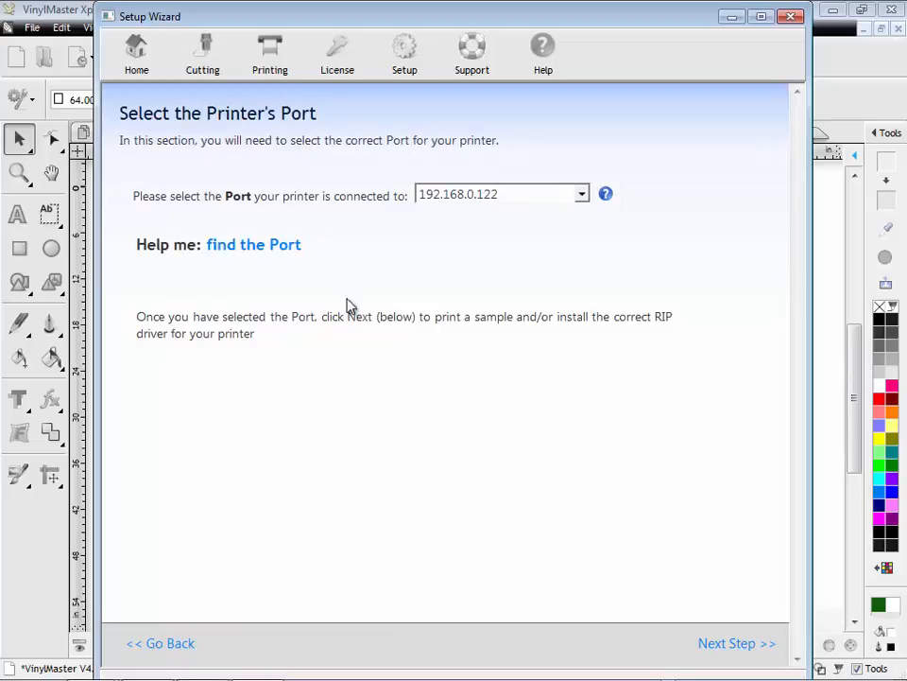
Read the printer port help and its guide to network and TCP/IP ports
left_click(267, 248)
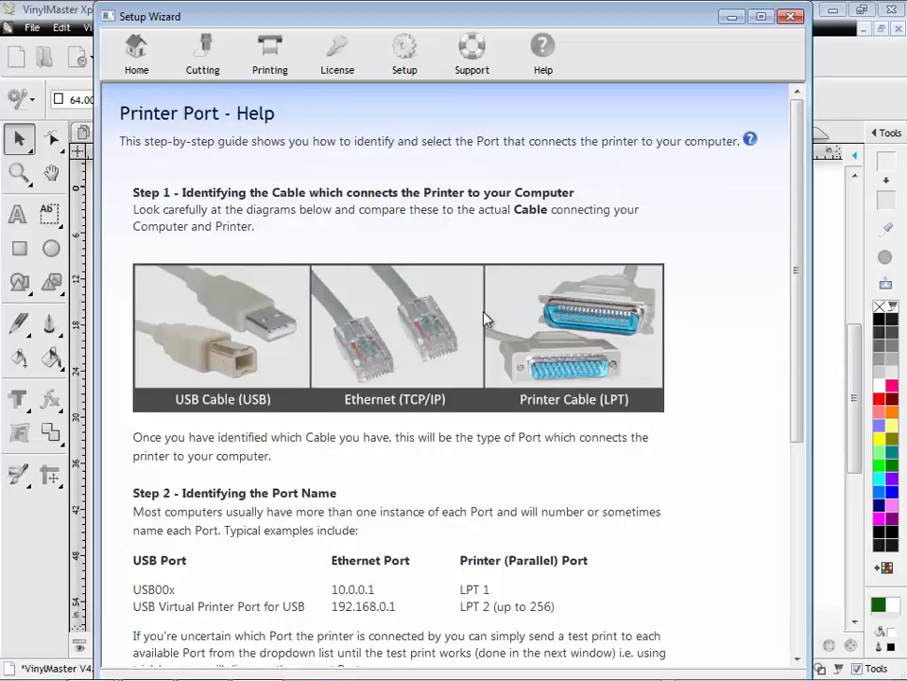
scroll(793, 186, "down", 3)
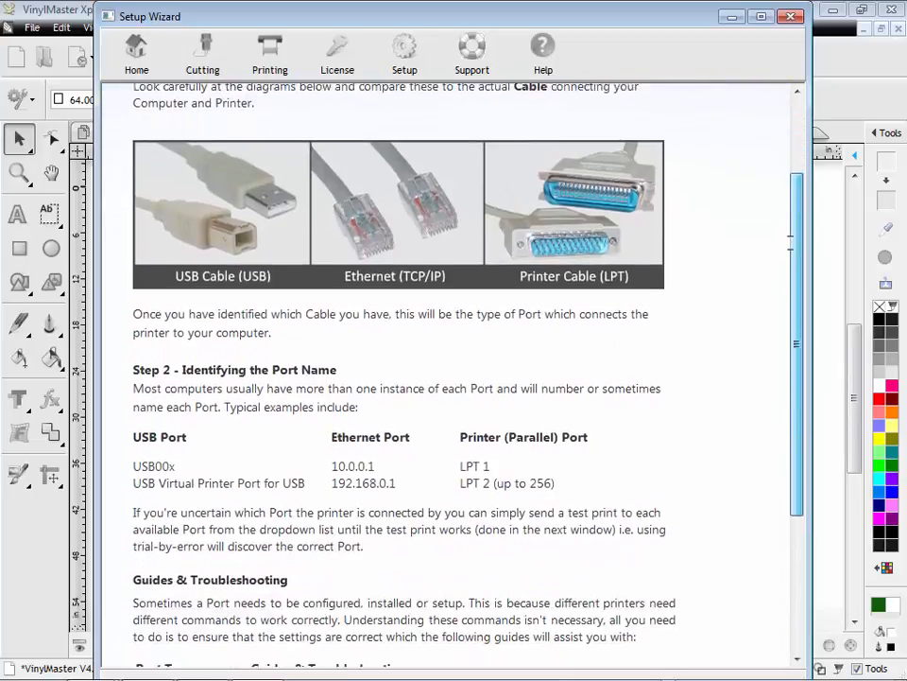
left_click_drag(790, 243, 799, 389)
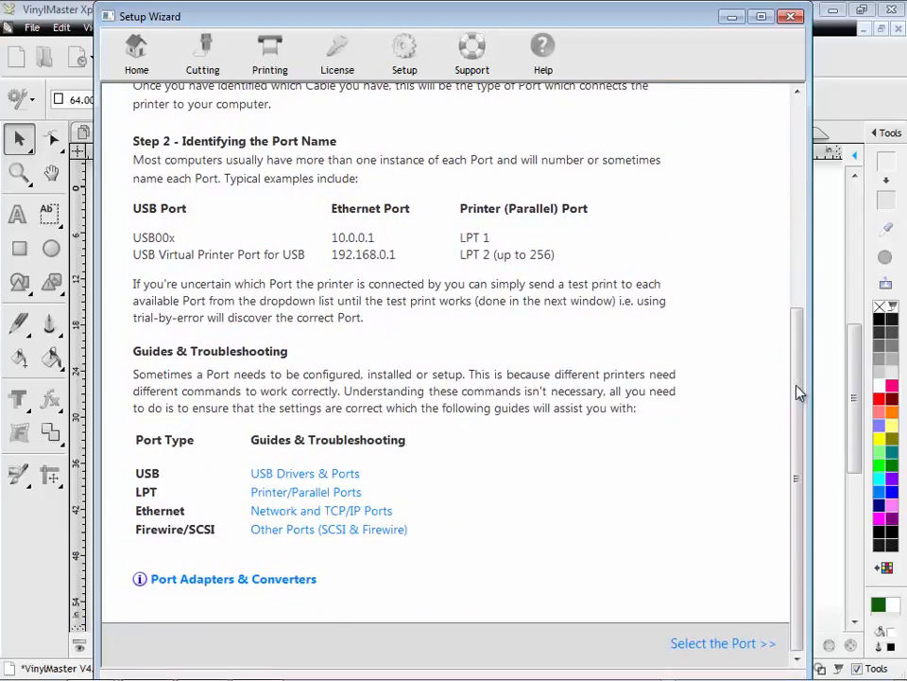
left_click(370, 520)
left_click_drag(799, 223, 796, 375)
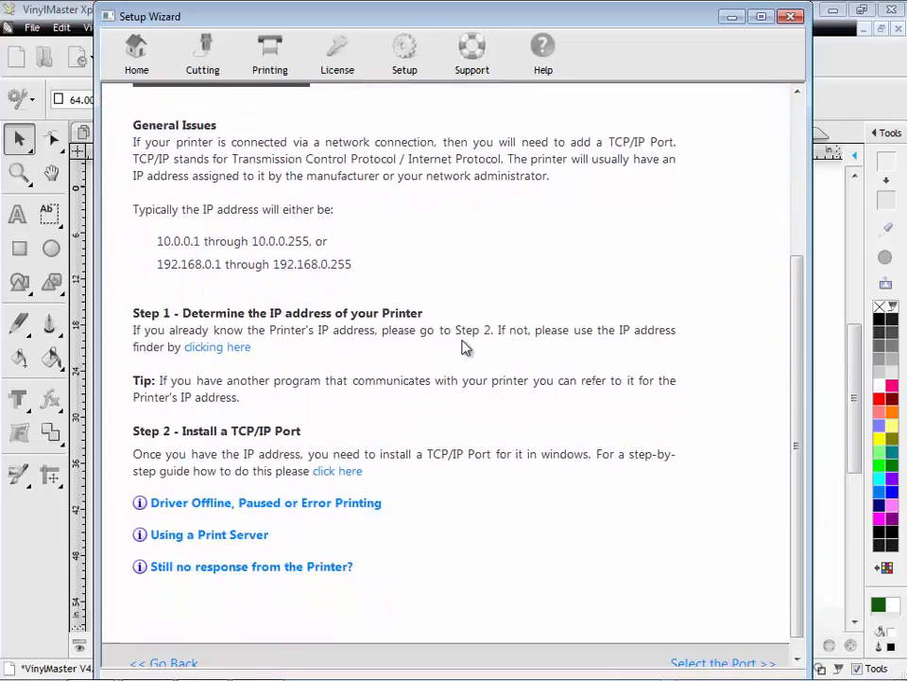
View the IP address finder's instructions, close it without searching, and return to the printer's port selection
left_click(244, 348)
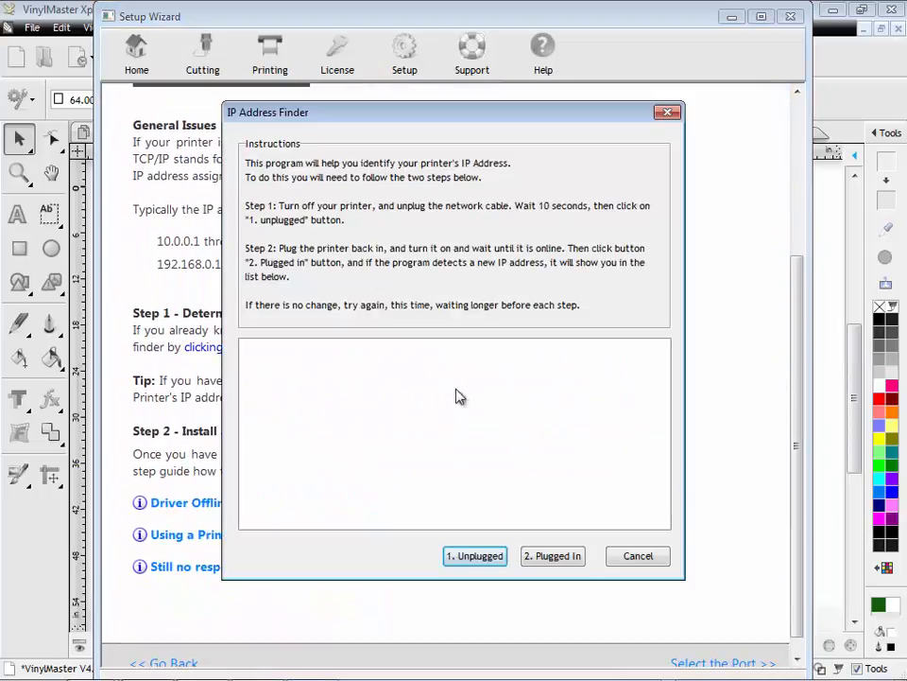
left_click(640, 556)
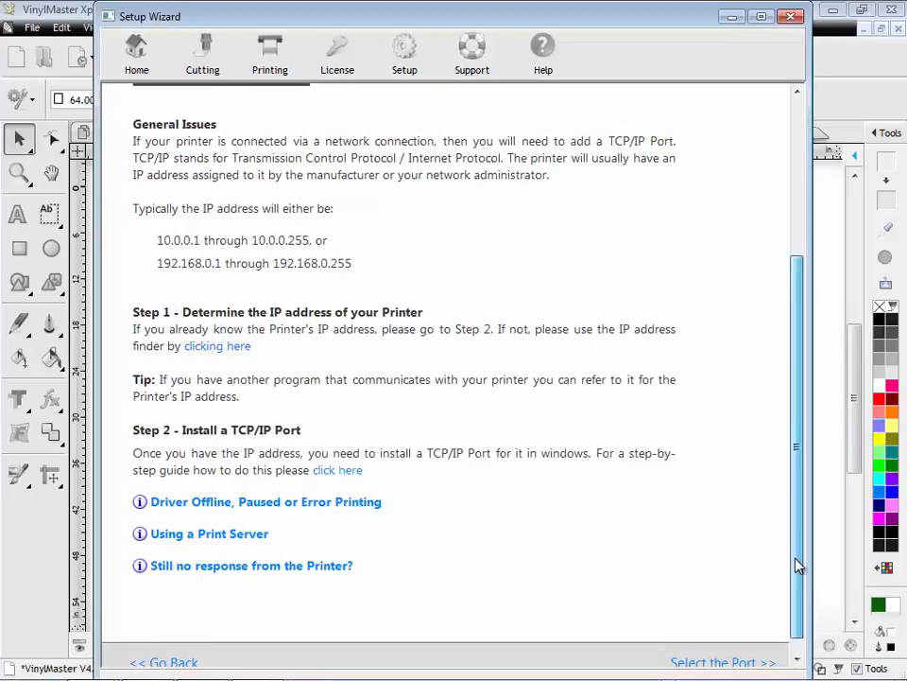
scroll(795, 565, "down", 1)
left_click(755, 643)
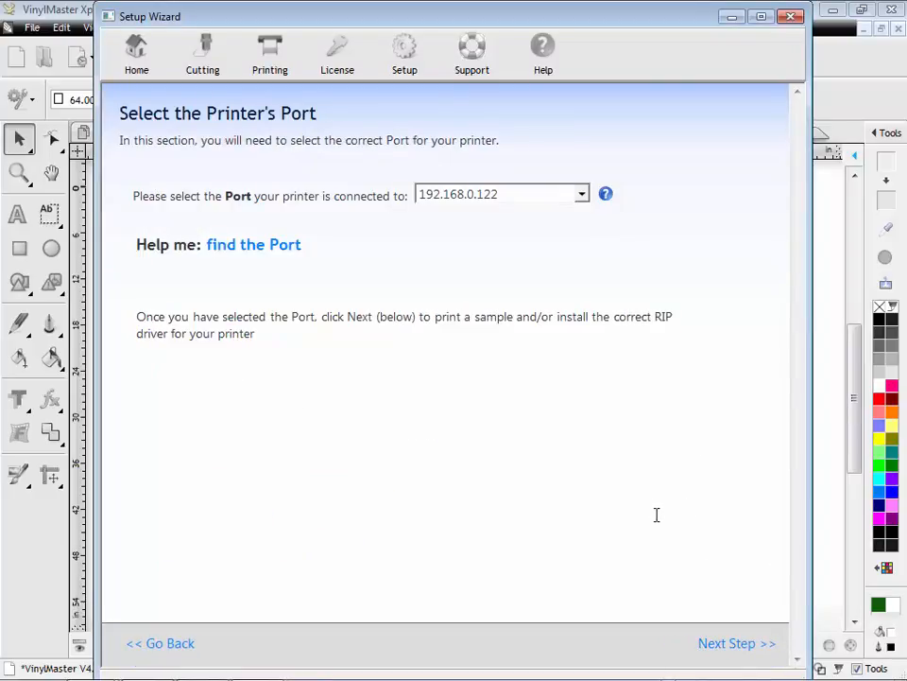
Start a vinyl cutter installation, choose make Creation and model CT-1080, and continue to the port selection
left_click(739, 641)
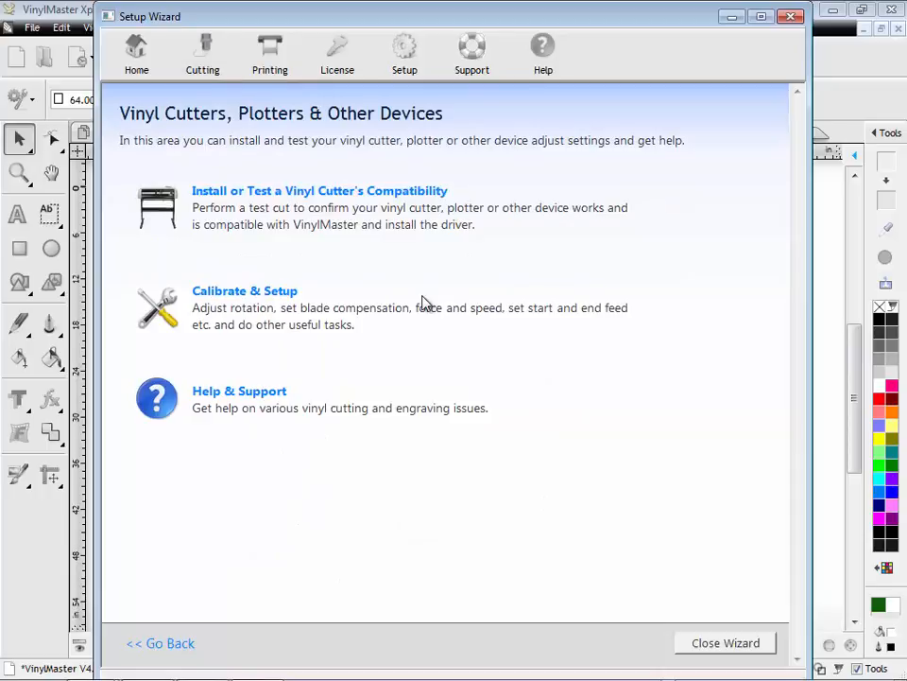
left_click(318, 192)
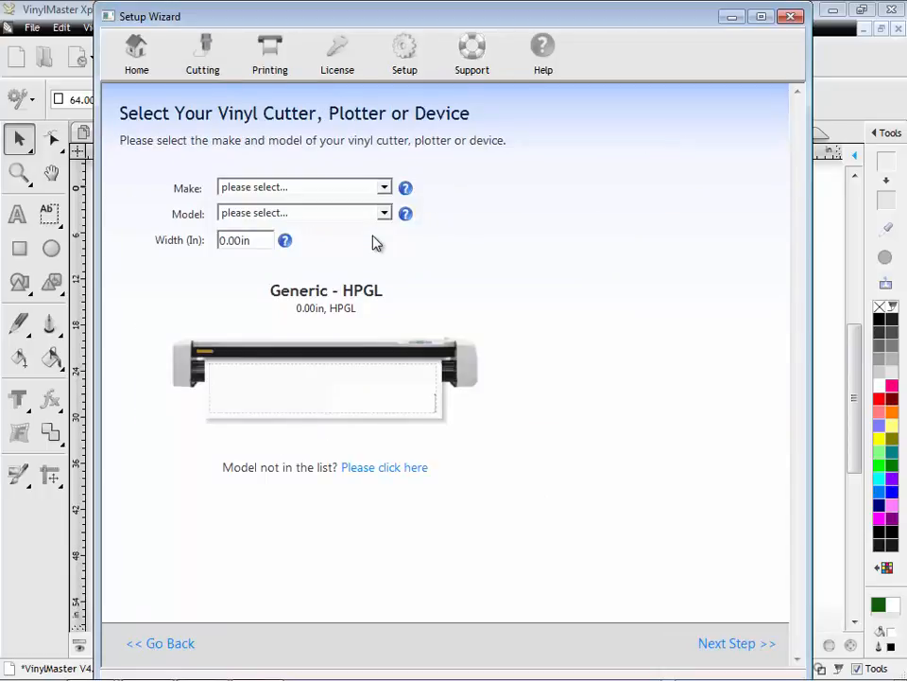
left_click(384, 187)
left_click_drag(387, 223, 377, 271)
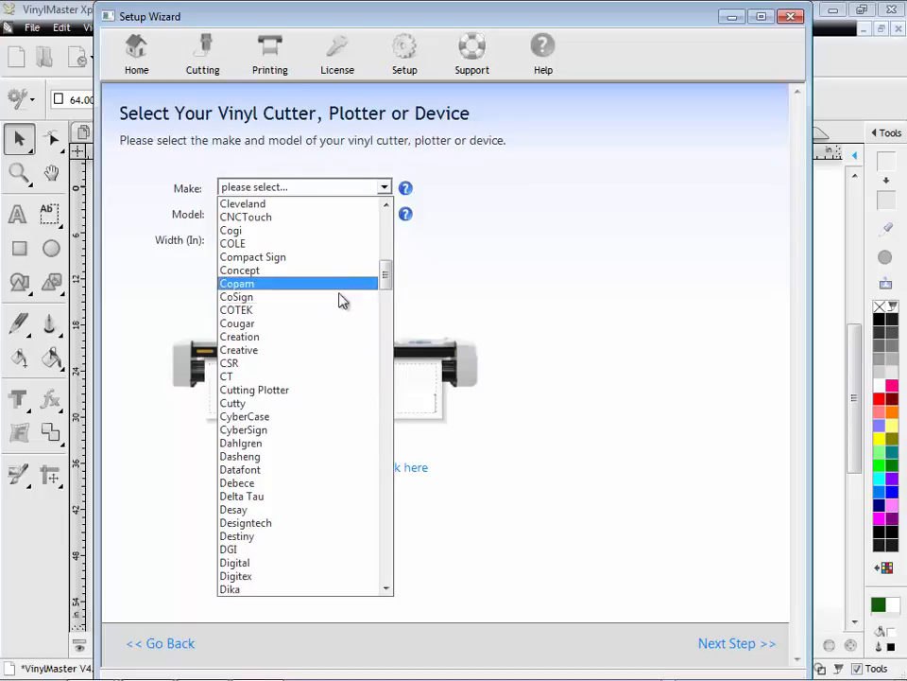
left_click(308, 340)
left_click(308, 217)
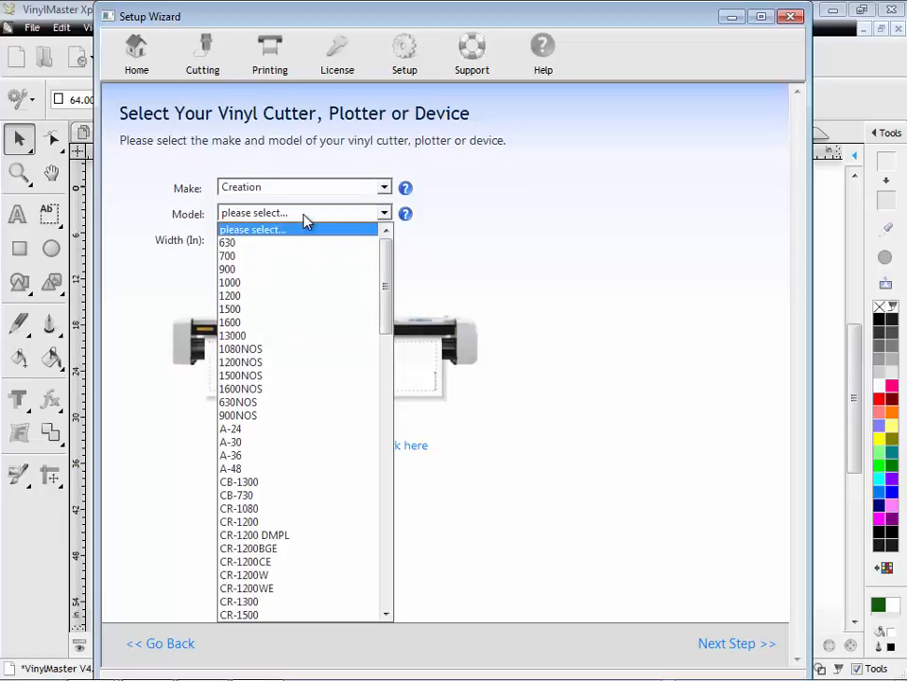
left_click_drag(387, 259, 389, 401)
left_click(291, 378)
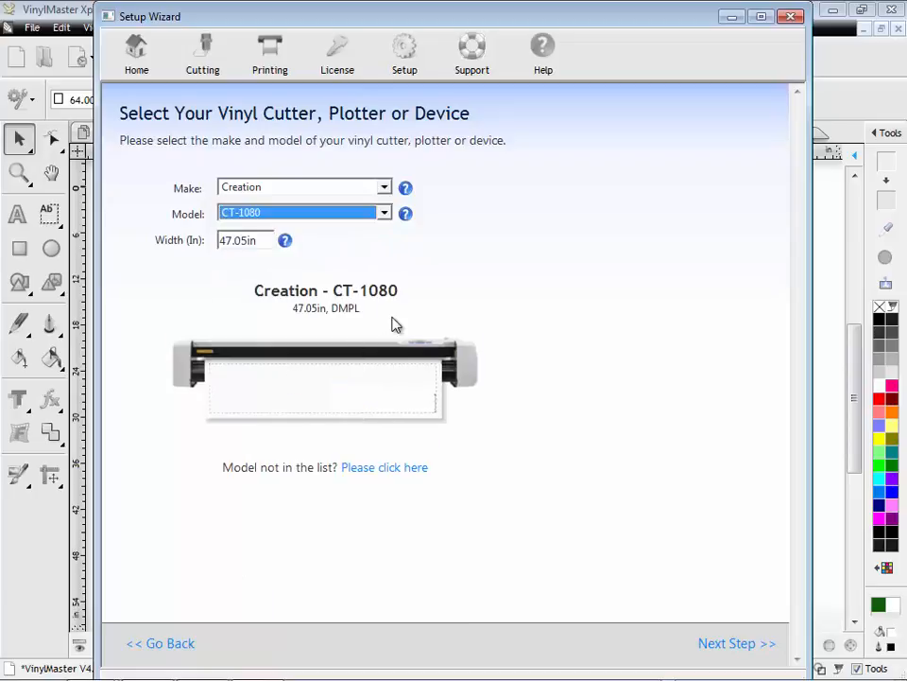
left_click(722, 642)
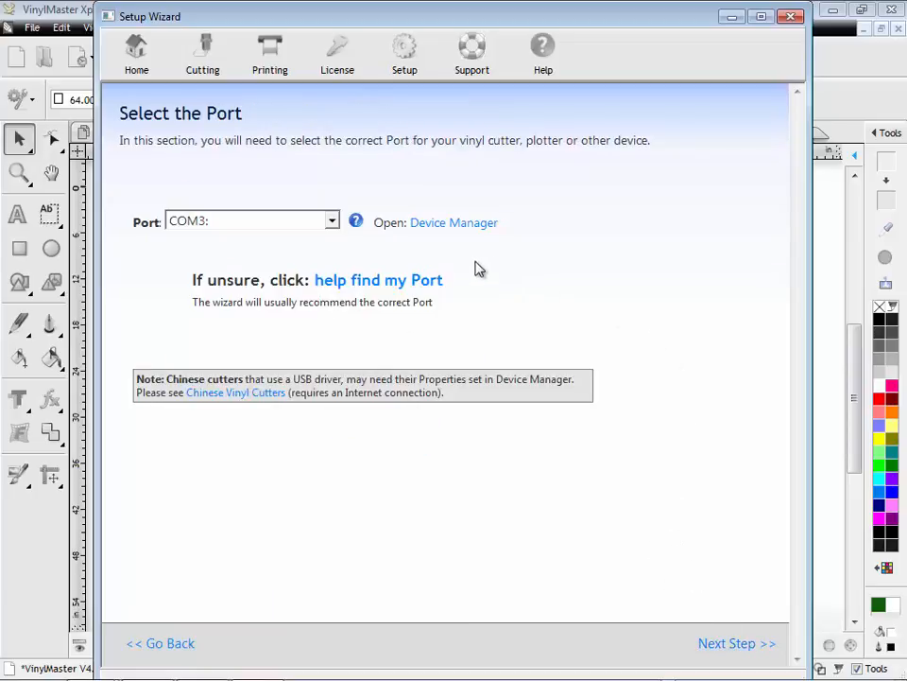
Read through the cutter port-finding guide for a USB cable connection, including its COM port configuration instructions, and return to the port selection
left_click(395, 283)
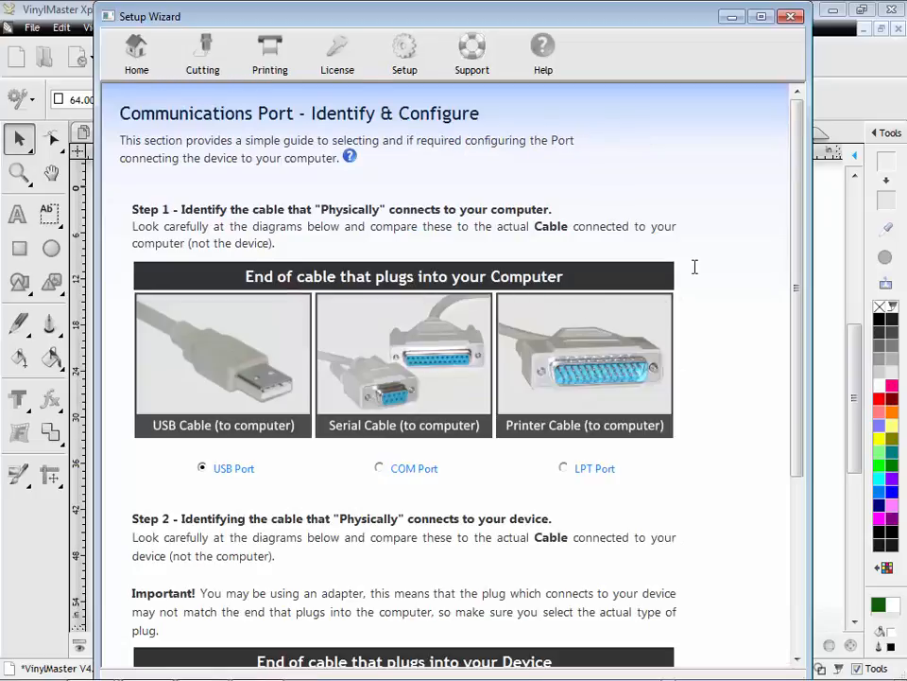
left_click_drag(792, 192, 796, 305)
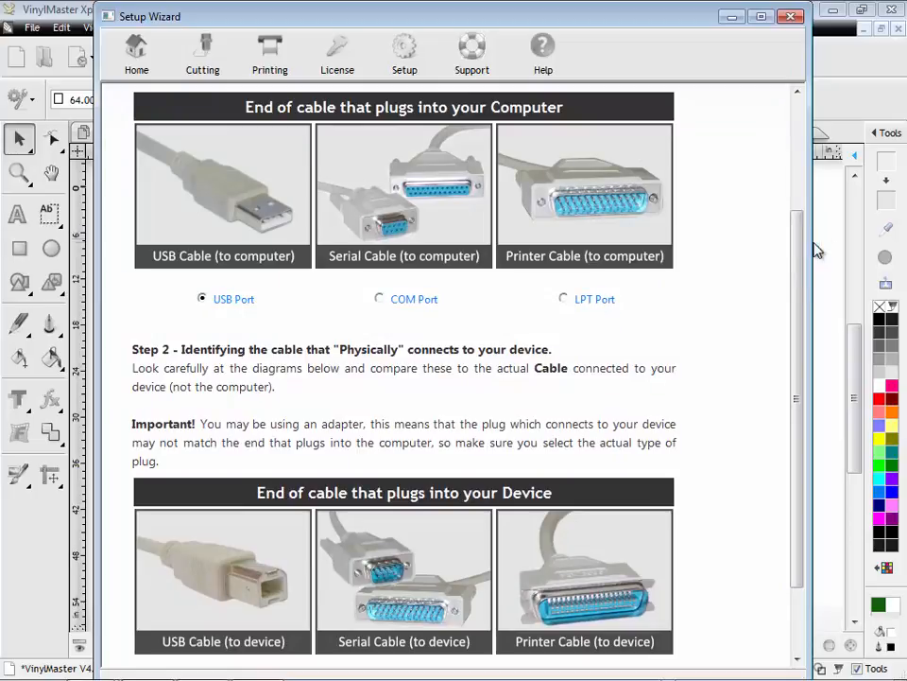
scroll(817, 250, "down", 2)
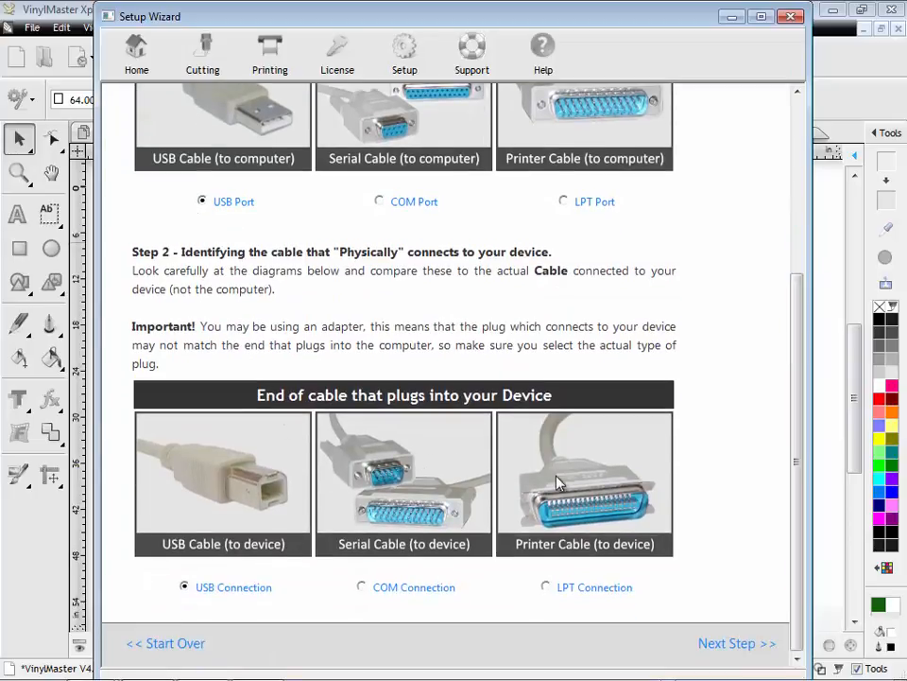
left_click(725, 644)
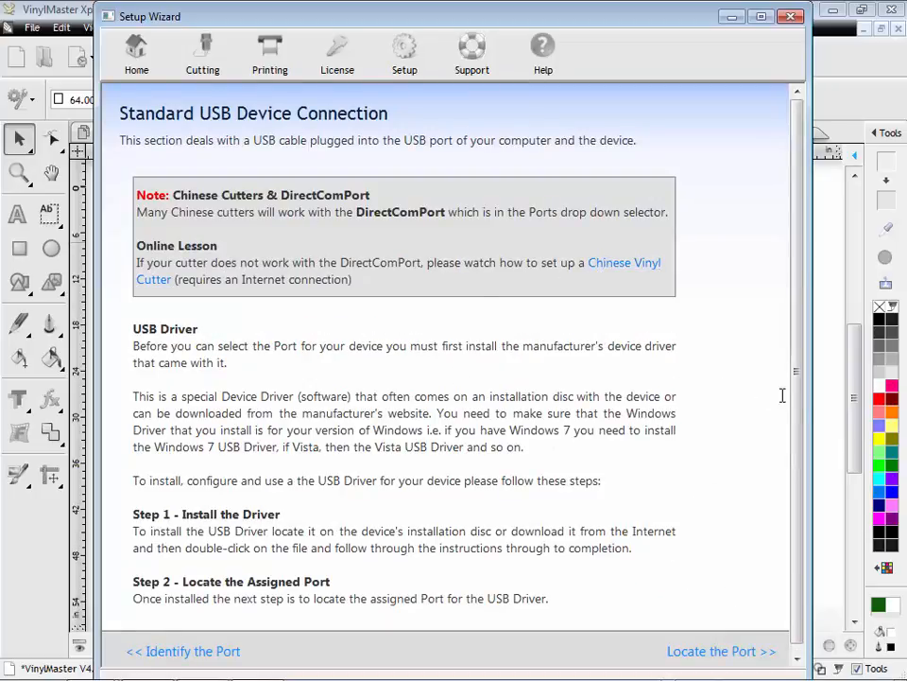
scroll(783, 396, "down", 1)
left_click(707, 641)
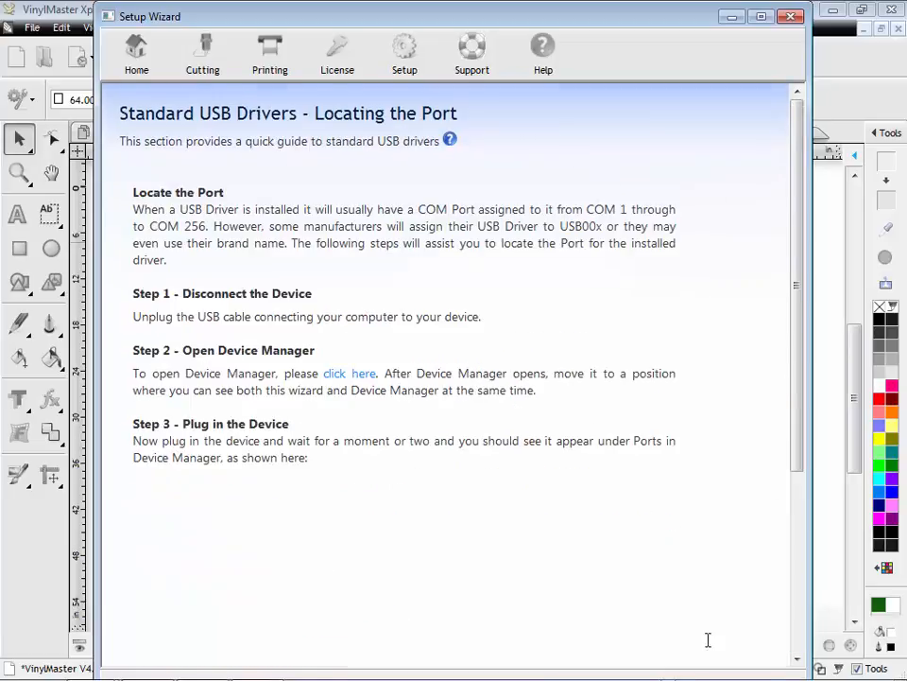
scroll(797, 283, "down", 5)
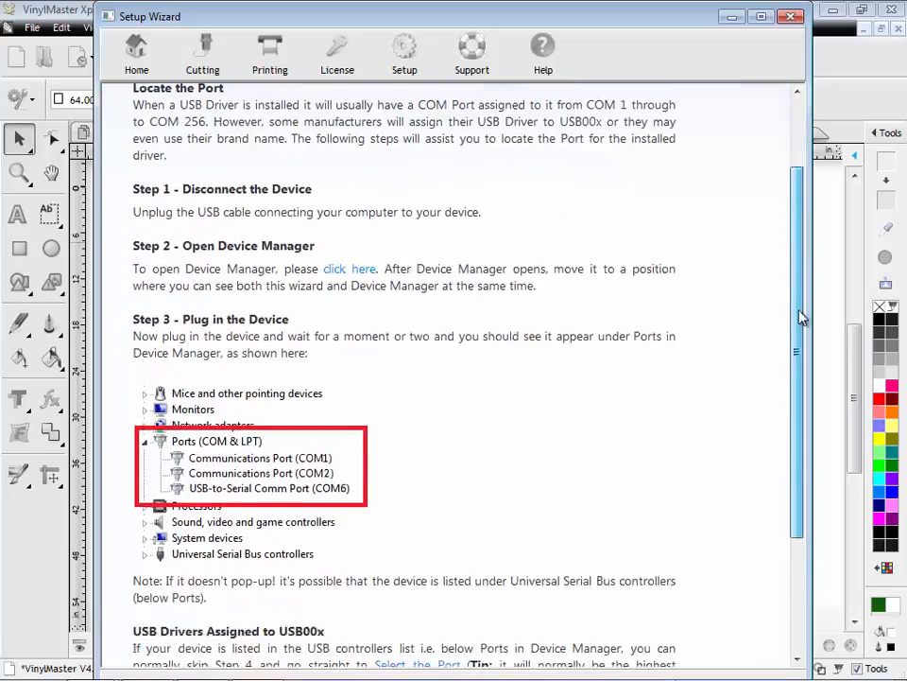
left_click(712, 643)
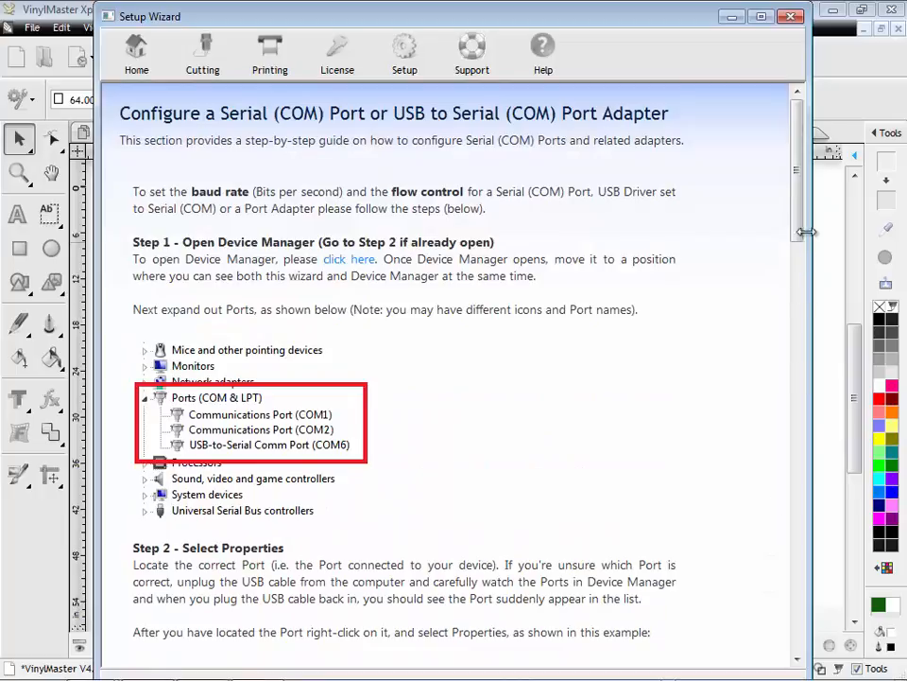
left_click_drag(802, 232, 800, 669)
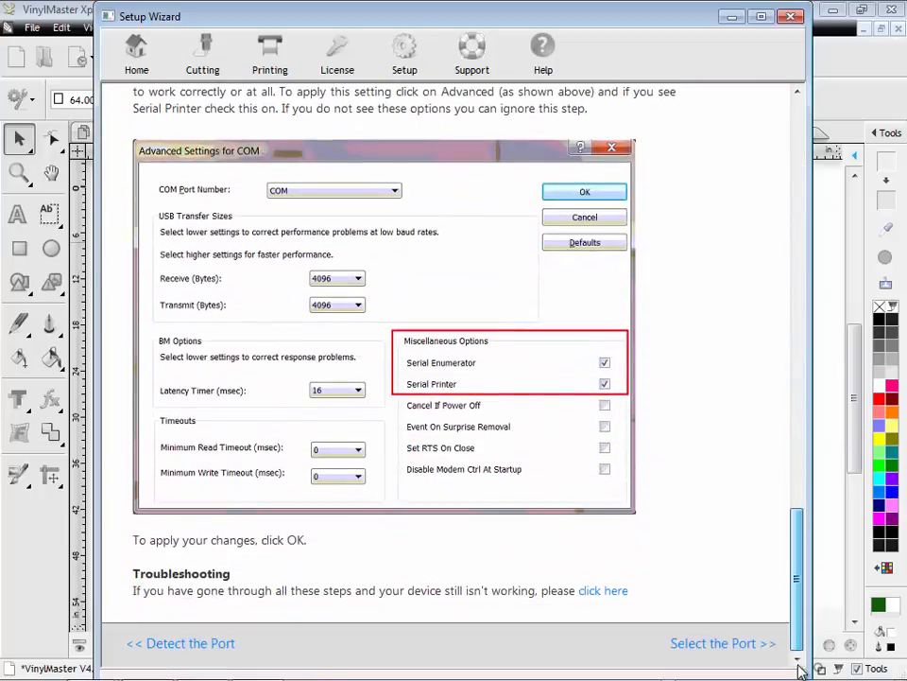
left_click(753, 645)
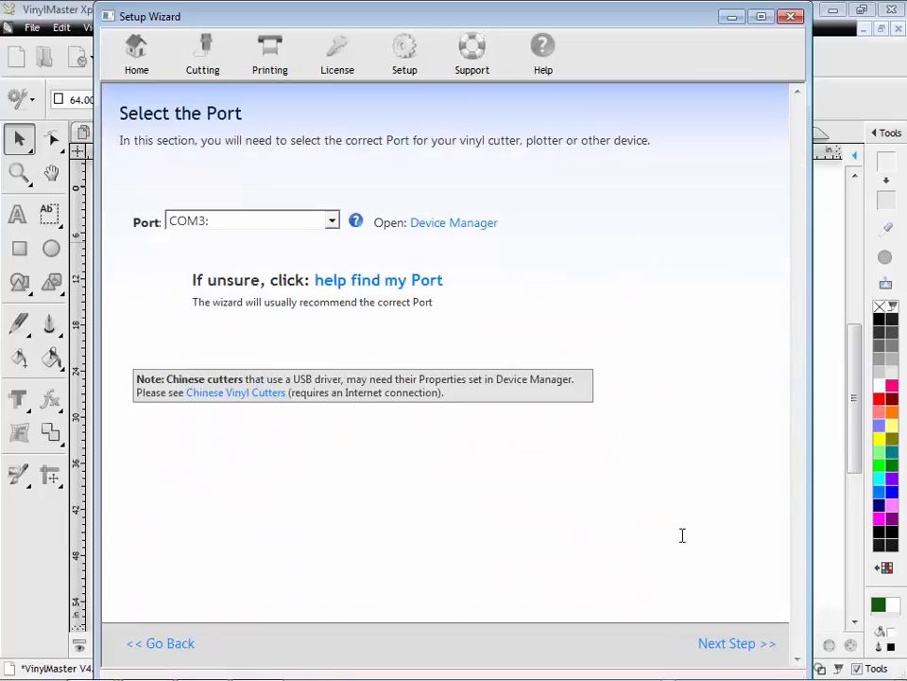
Keep port COM3 and DMPL emulation, skip the test cut, and install the Creation CT-1080 driver
left_click(738, 643)
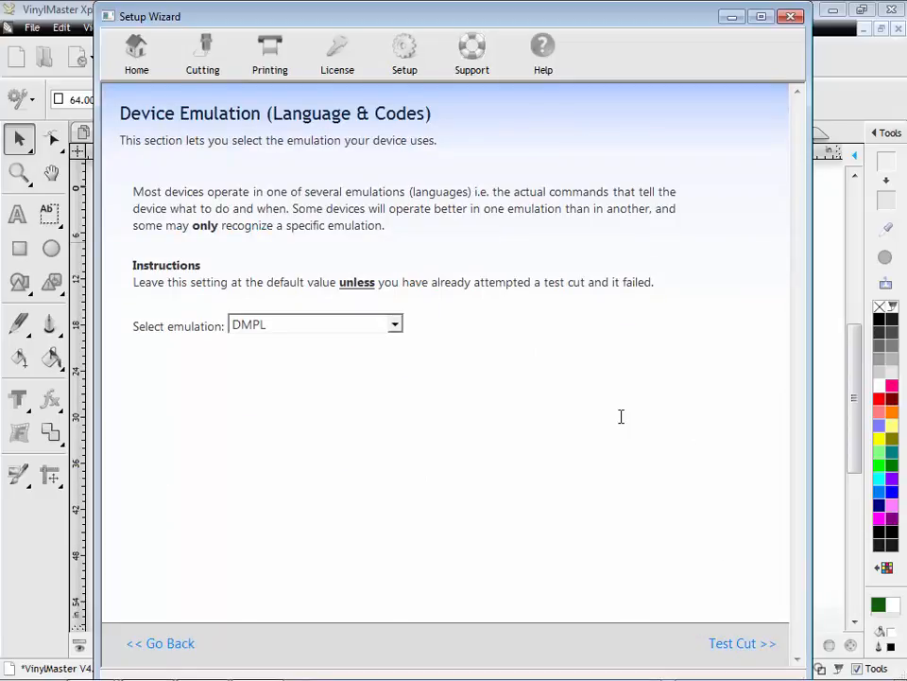
left_click(731, 642)
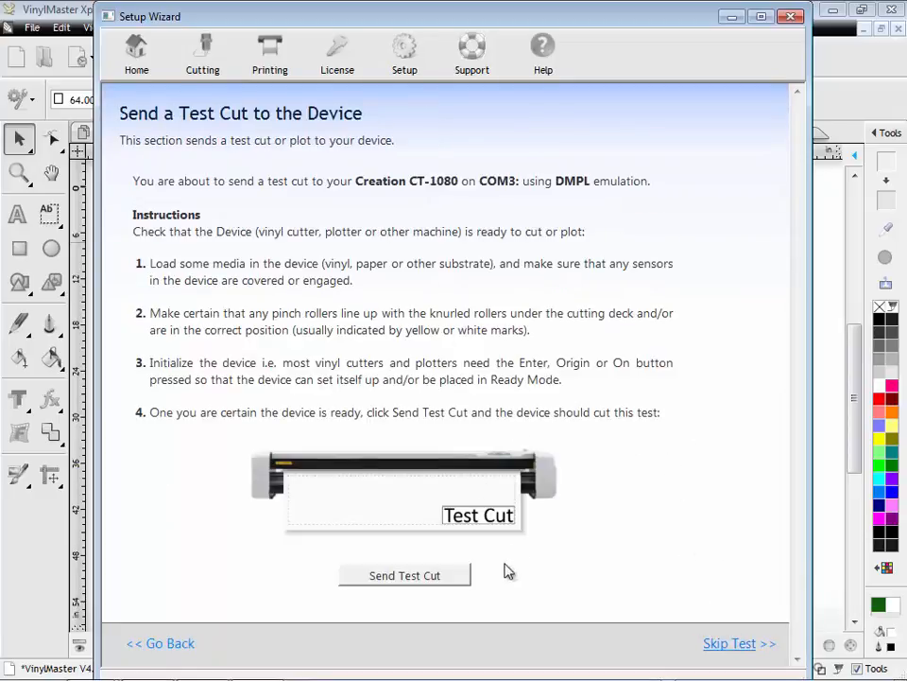
left_click(720, 644)
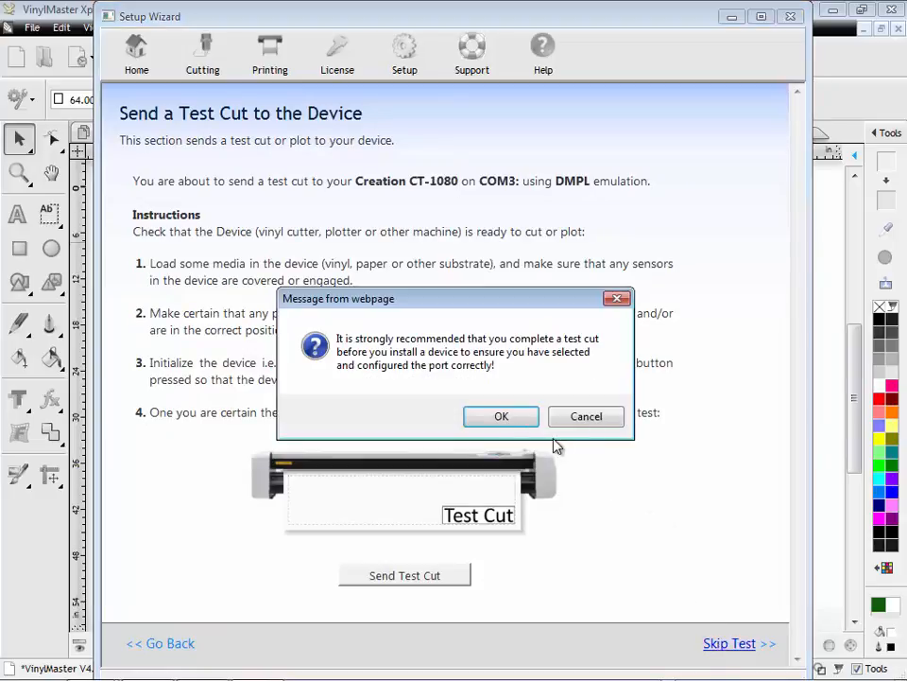
left_click(502, 417)
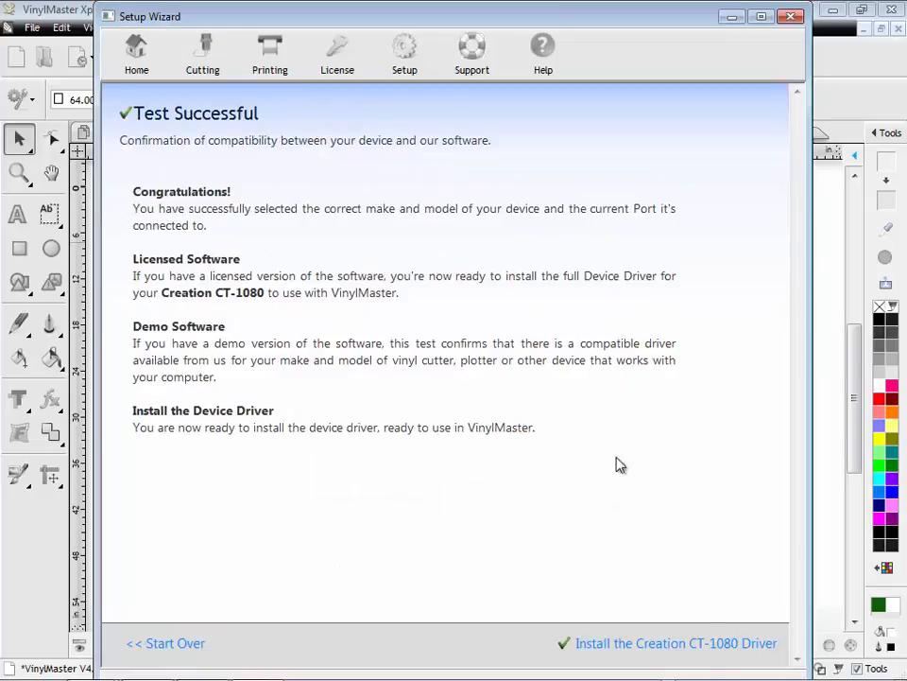
left_click(692, 645)
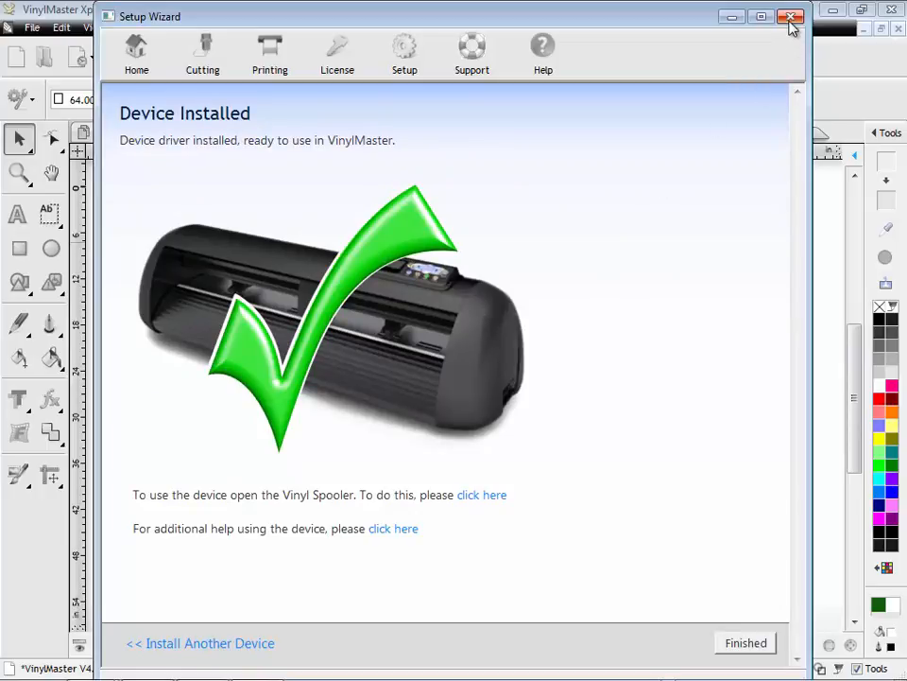
View the wizard's technical support, program maintenance and software license sections, then close the Setup Wizard
left_click(491, 52)
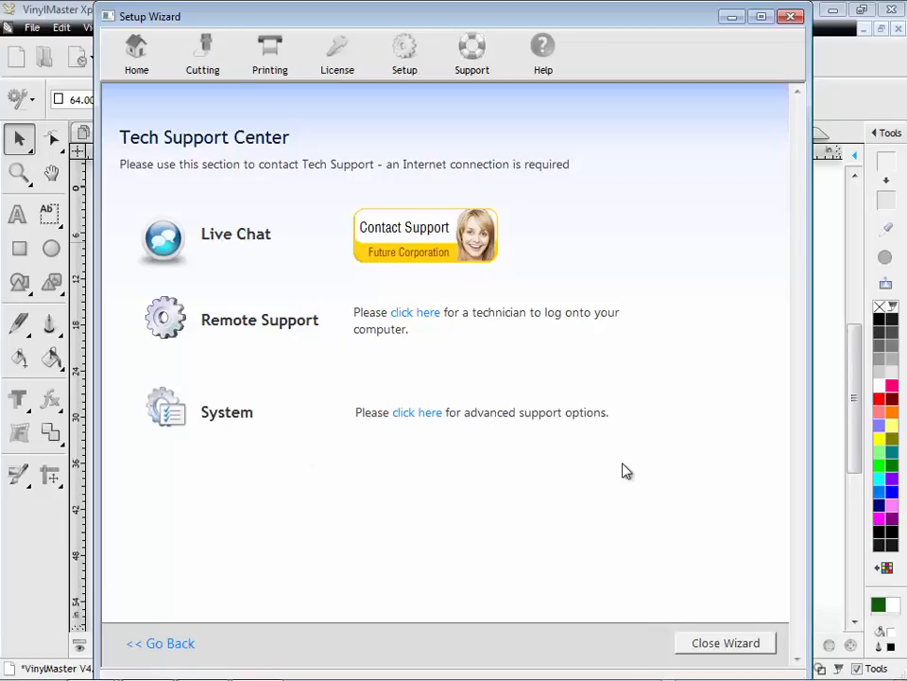
left_click(406, 58)
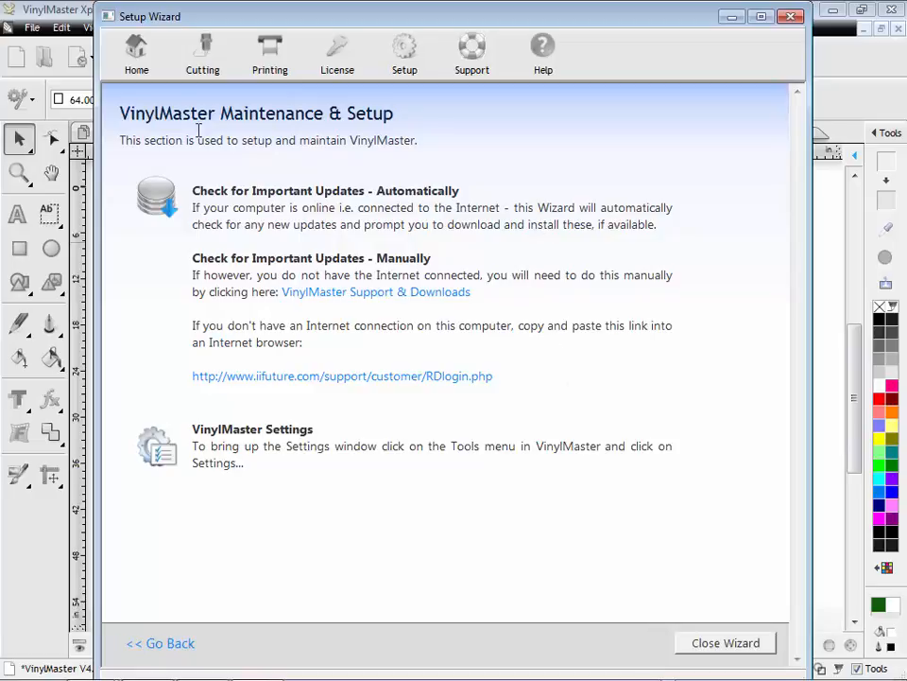
left_click(144, 70)
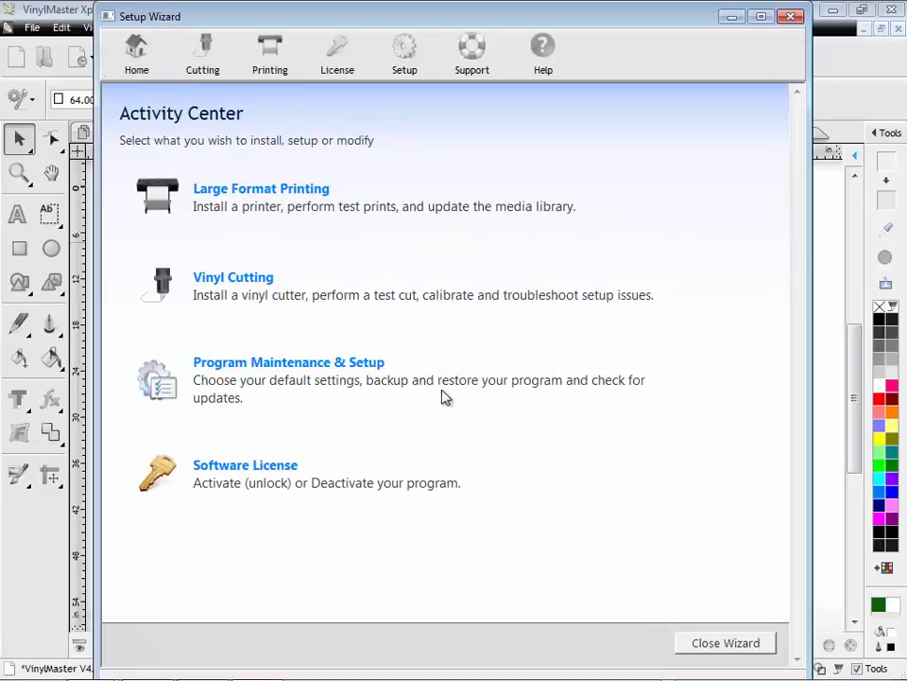
left_click(246, 465)
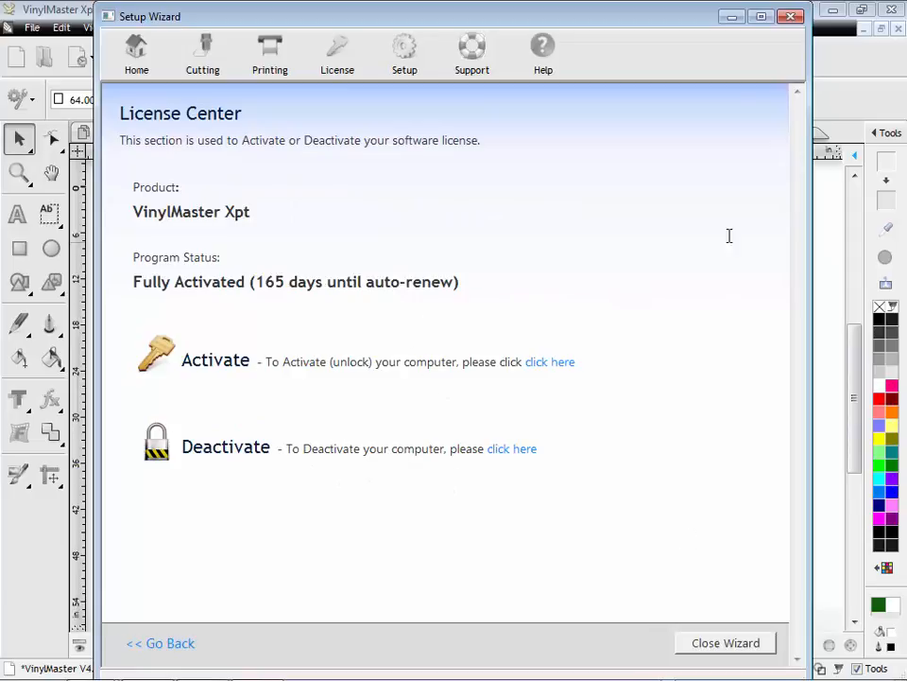
left_click(790, 17)
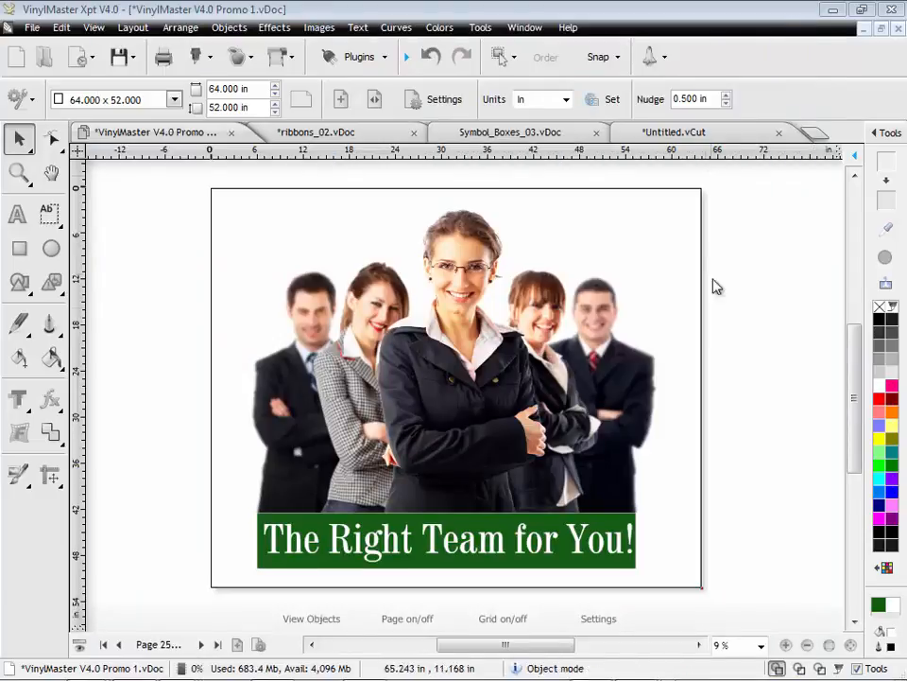
Go to the document page comparing the editions' font counts and open Font Detective
left_click(199, 645)
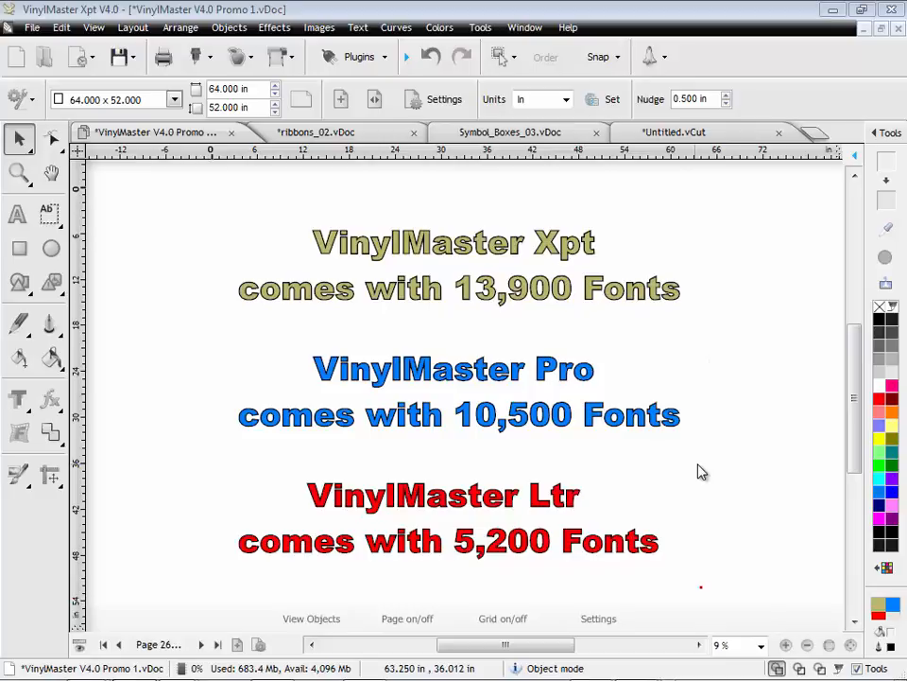
left_click(646, 56)
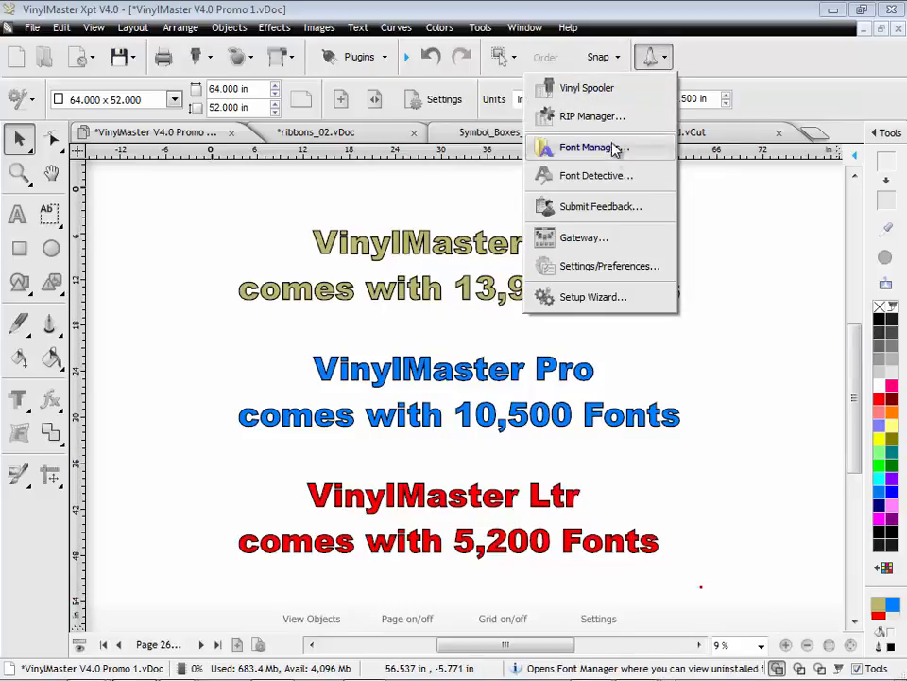
left_click(572, 175)
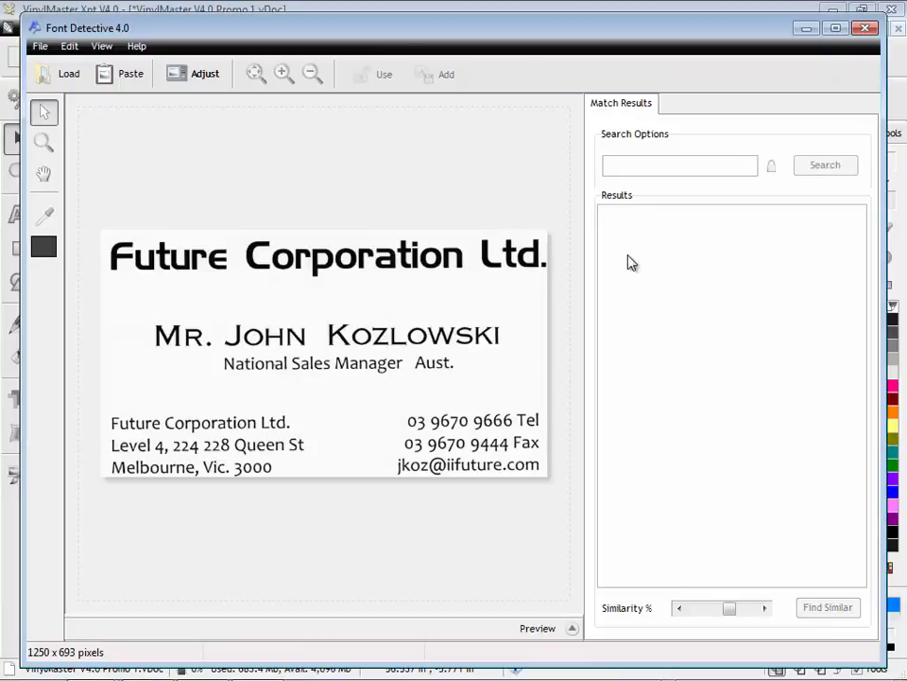
Search font matches for the card's "corporation" text, preview Alena and Hazzar, and search matches for the cardholder's first name
left_click_drag(236, 222, 472, 300)
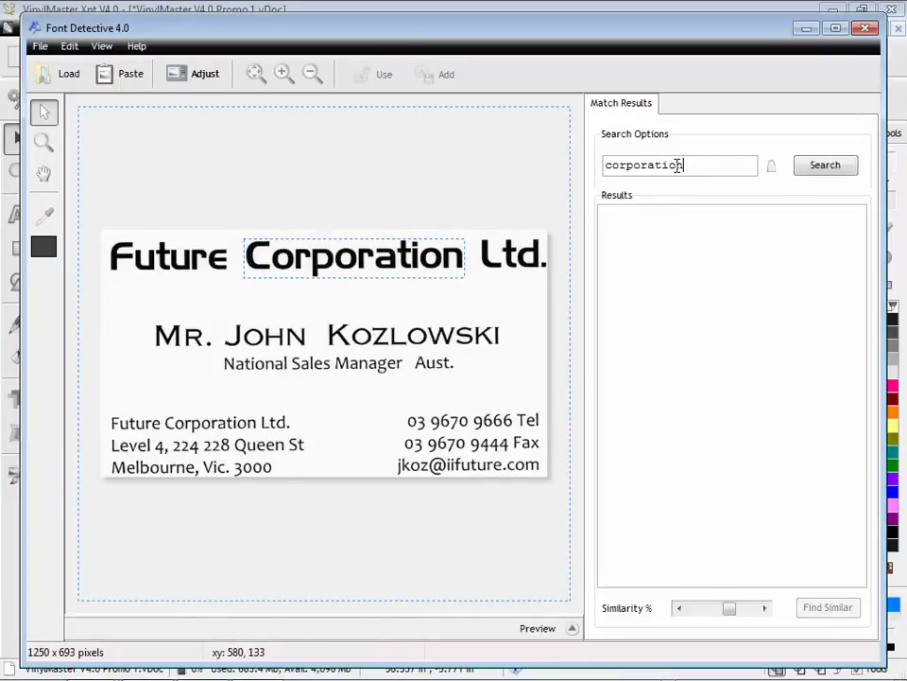
left_click(811, 170)
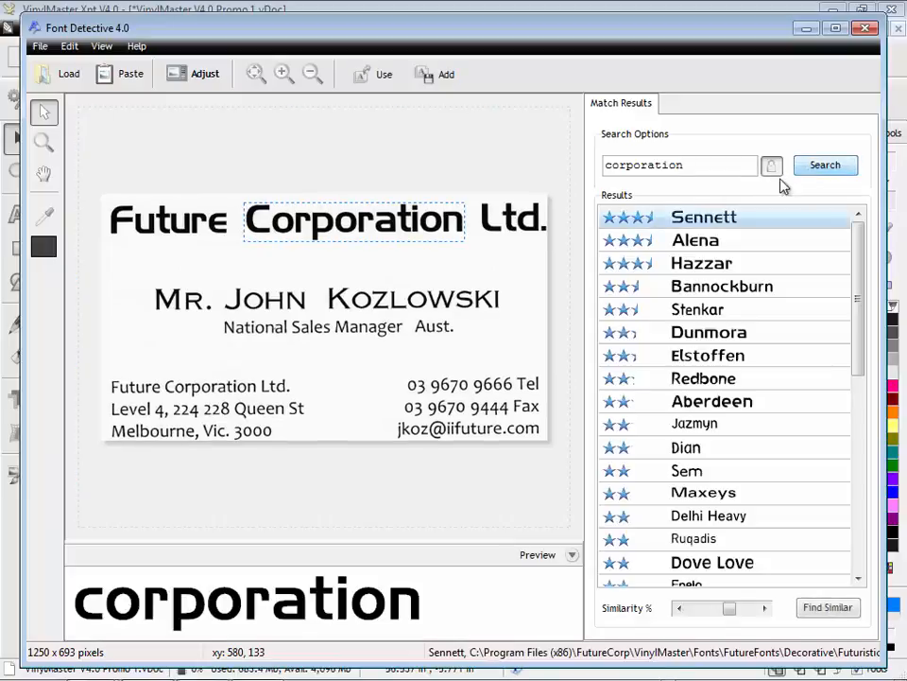
left_click(737, 242)
left_click(723, 263)
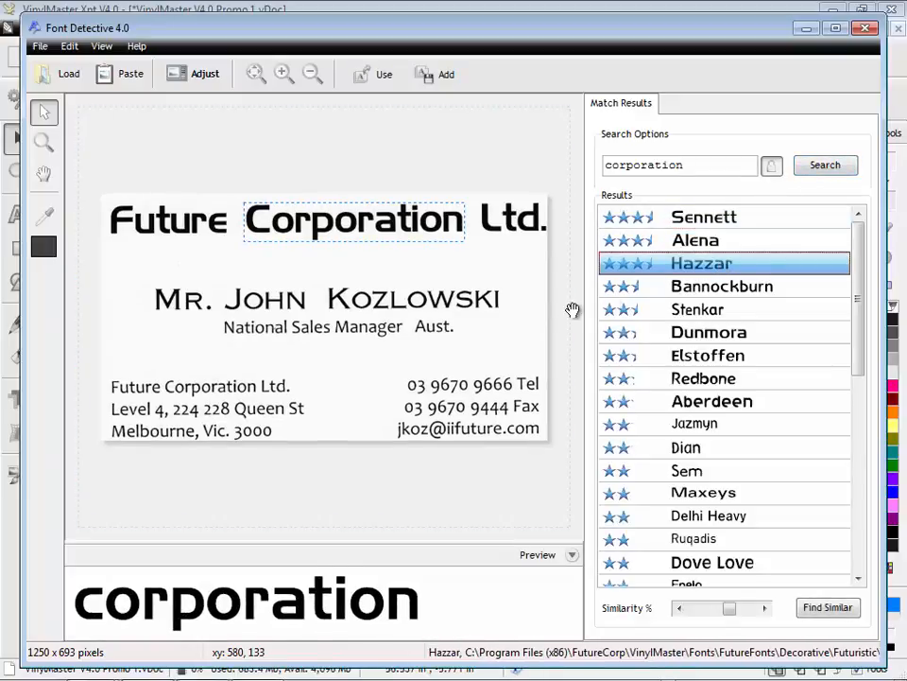
left_click_drag(216, 284, 301, 319)
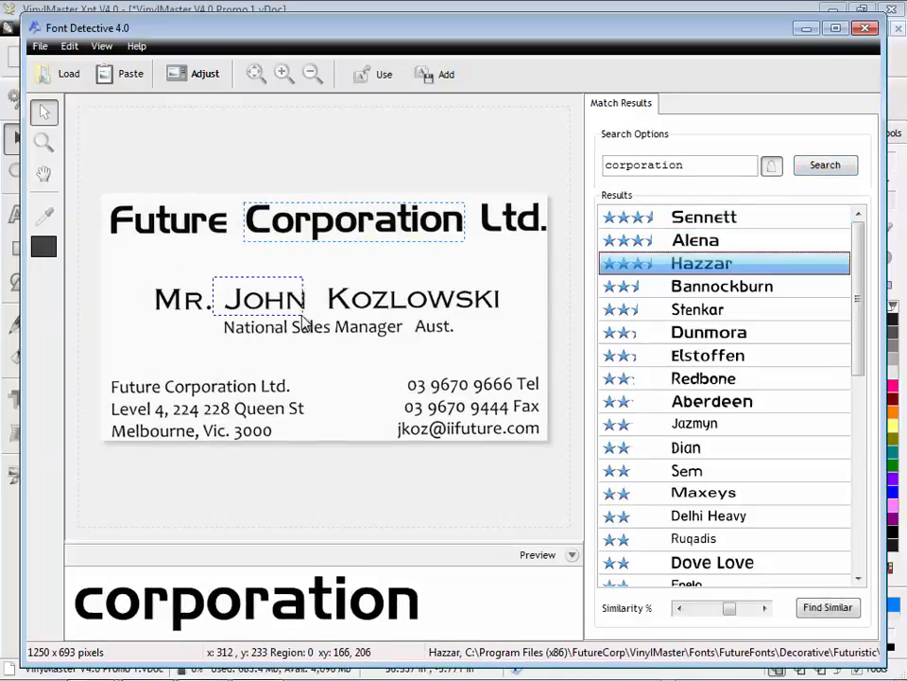
left_click(805, 165)
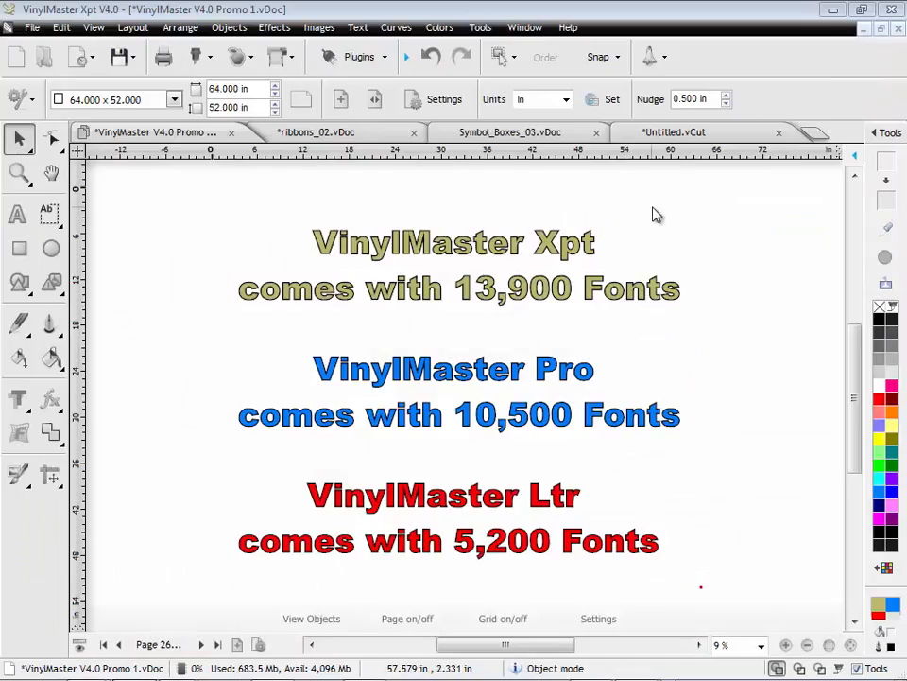
Open Font Manager and browse the Display fonts in the Decorative category of Future Fonts
left_click(664, 60)
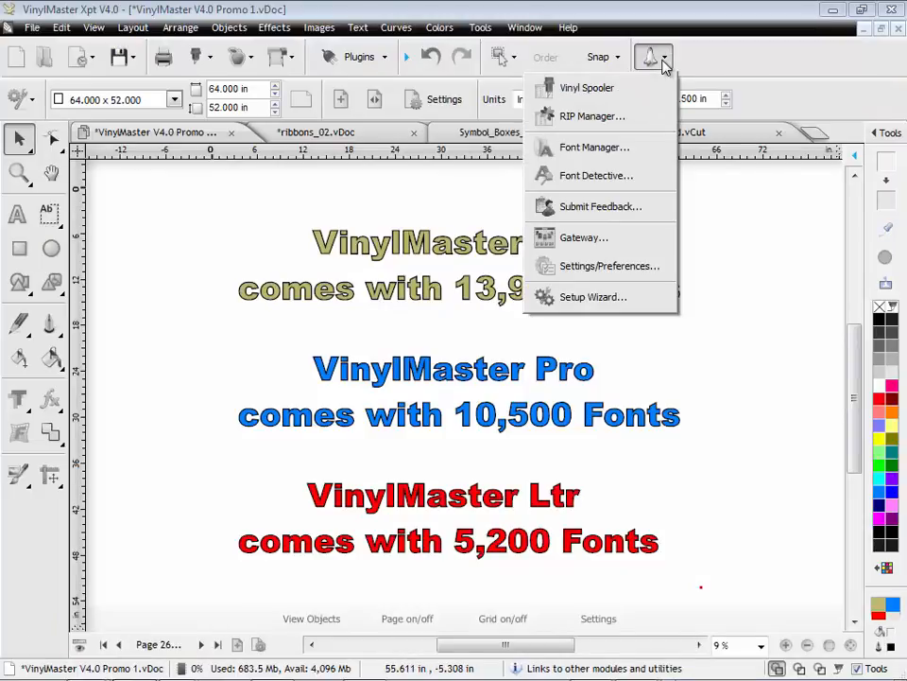
left_click(594, 147)
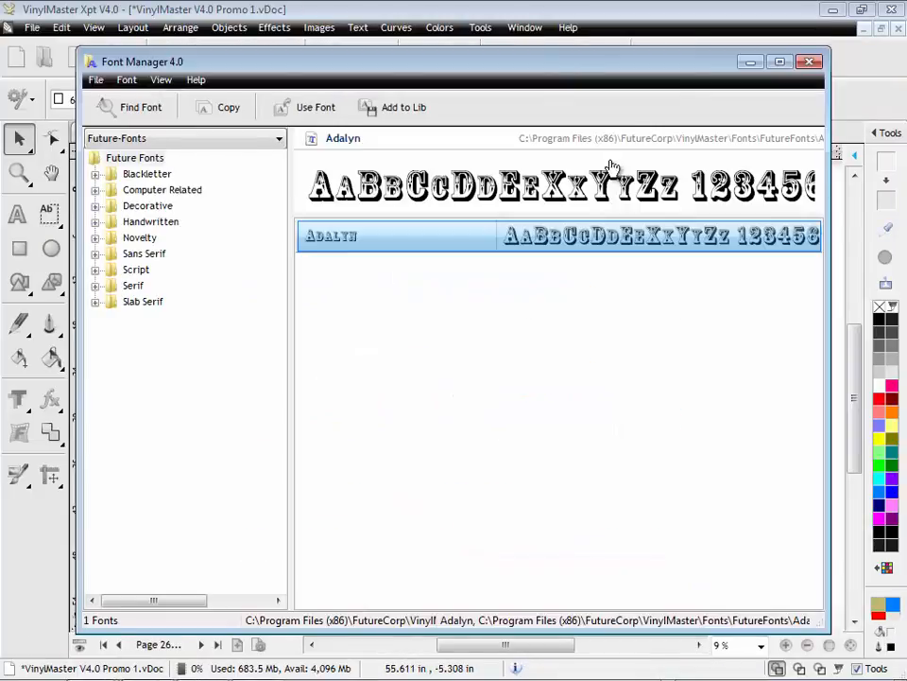
left_click(94, 205)
left_click(155, 271)
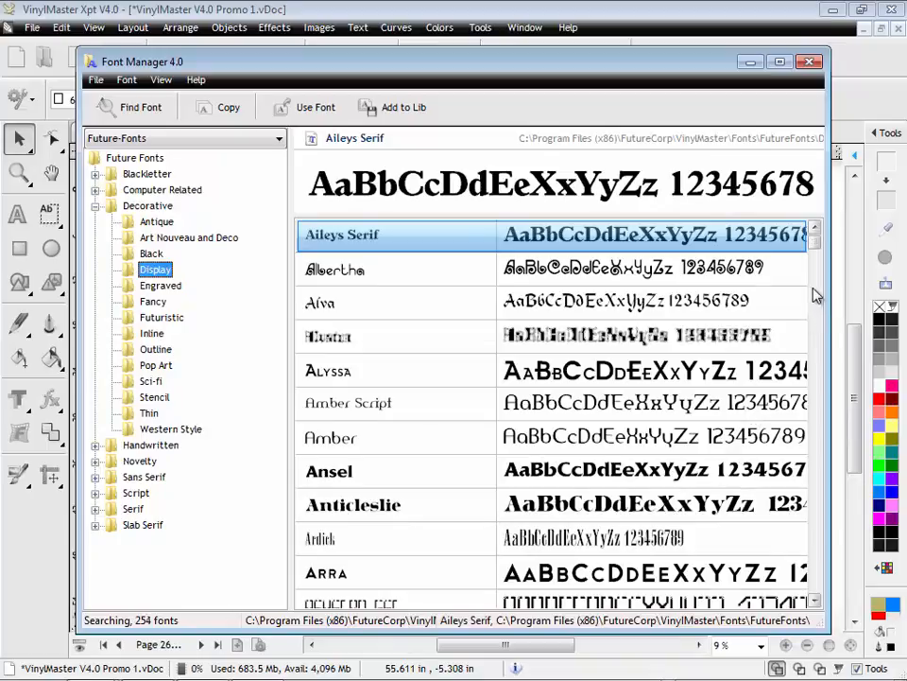
scroll(796, 349, "down", 4)
scroll(823, 352, "down", 4)
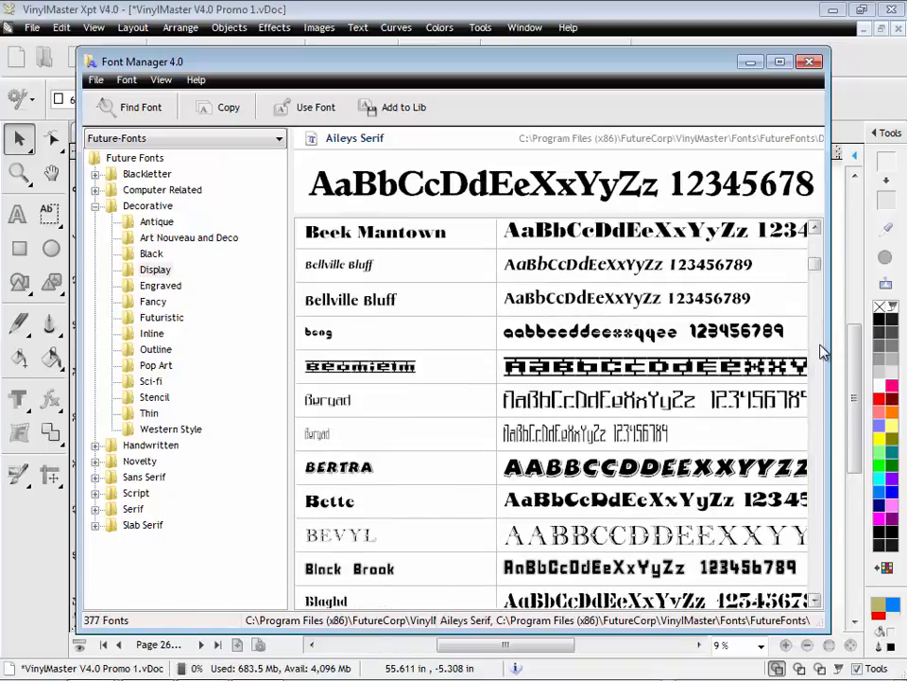
Preview the Bertra font at an enlarged size and close Font Manager
left_click(780, 466)
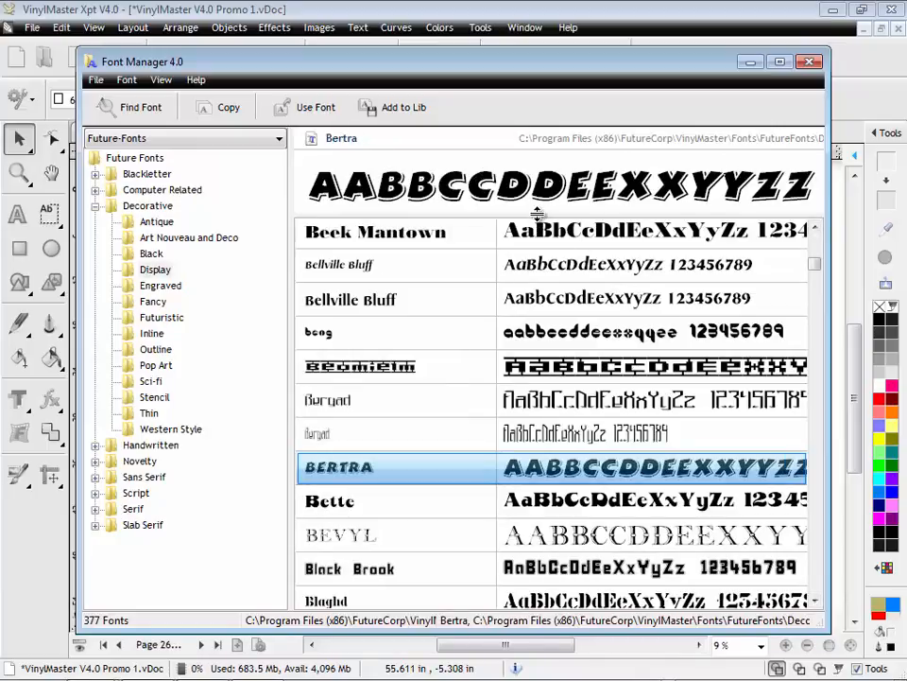
left_click_drag(537, 213, 537, 317)
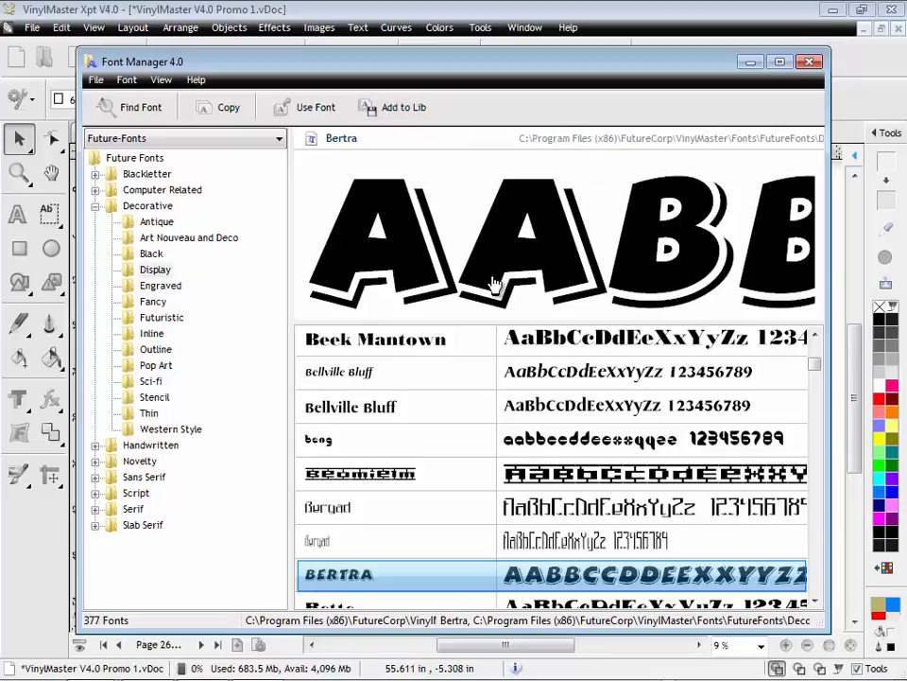
left_click(809, 64)
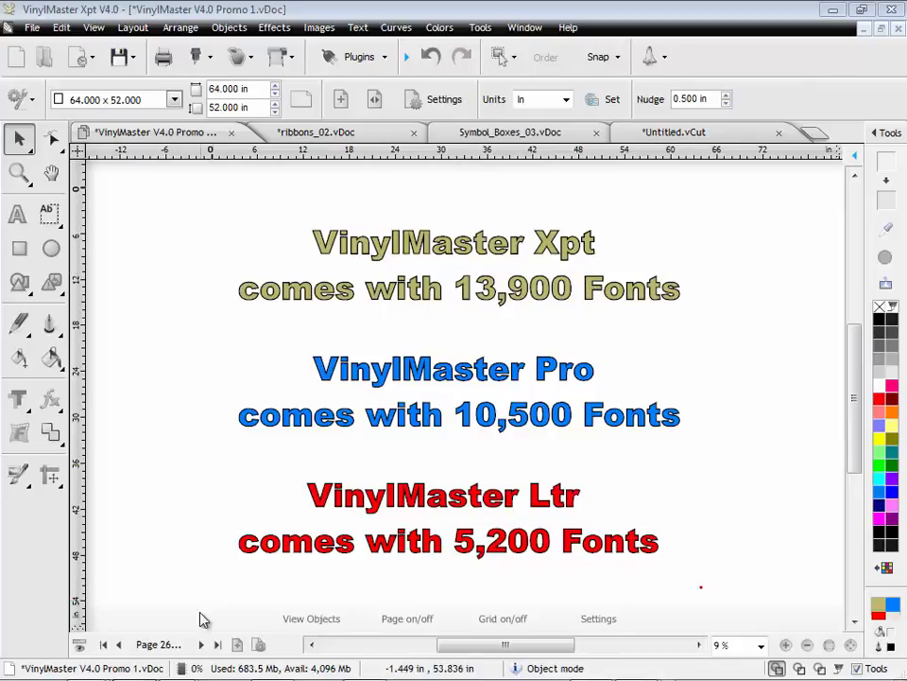
On the Power Shapes page, reshape the second blue arrow with a longer swept-back head and thinner shaft, about 2.88 x 1.64 in
left_click(201, 644)
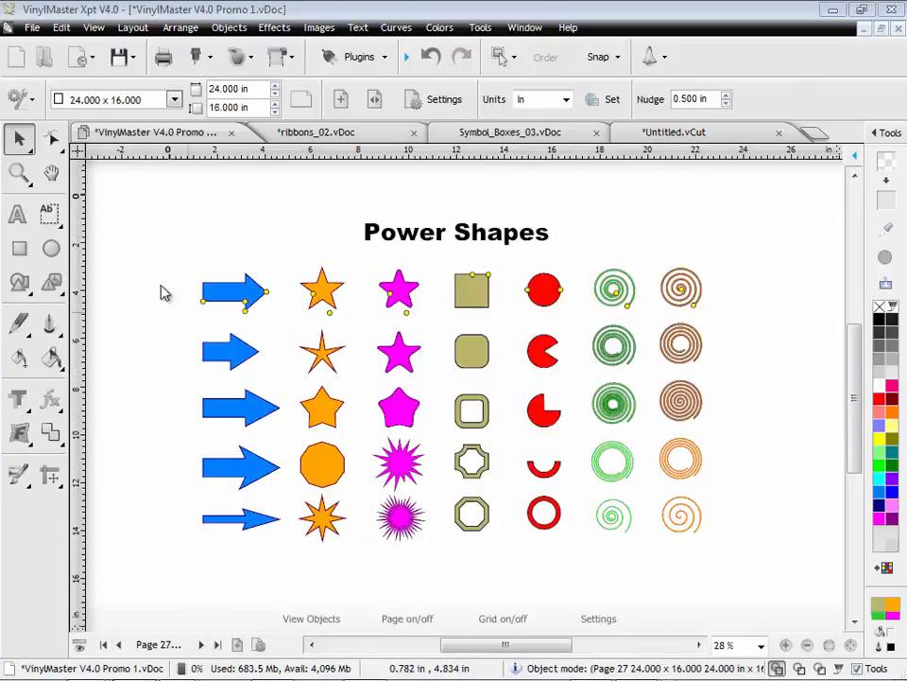
left_click(32, 178)
left_click_drag(179, 310, 421, 426)
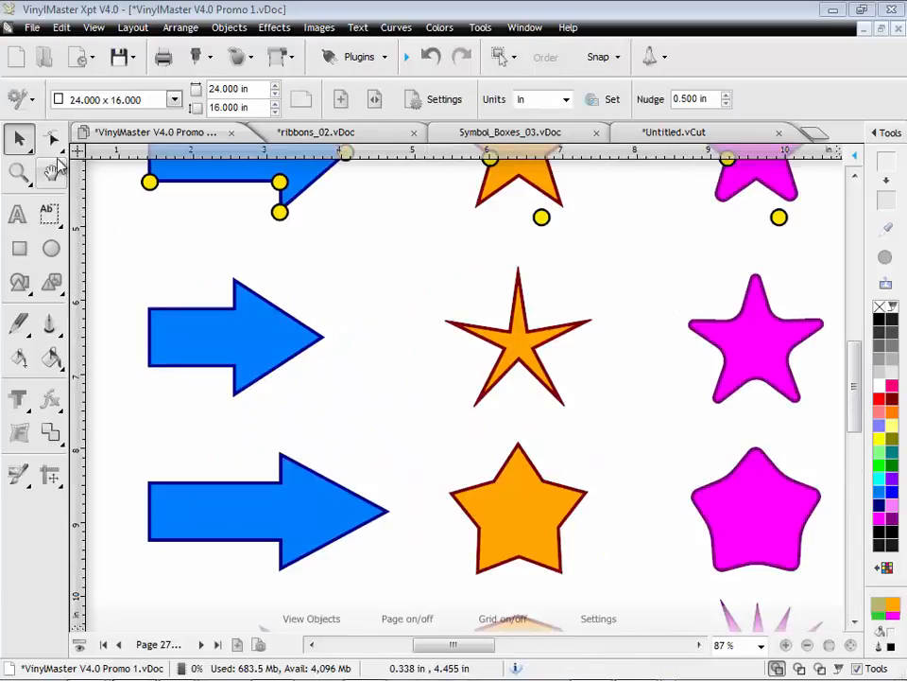
left_click(209, 348)
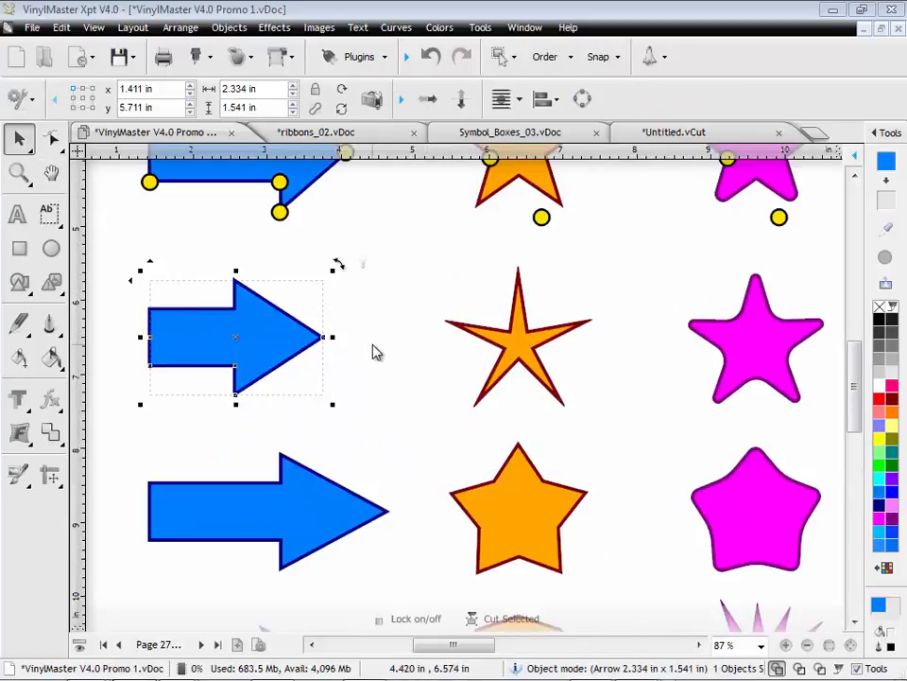
left_click_drag(332, 337, 374, 338)
left_click_drag(239, 405, 210, 421)
left_click_drag(149, 364, 149, 353)
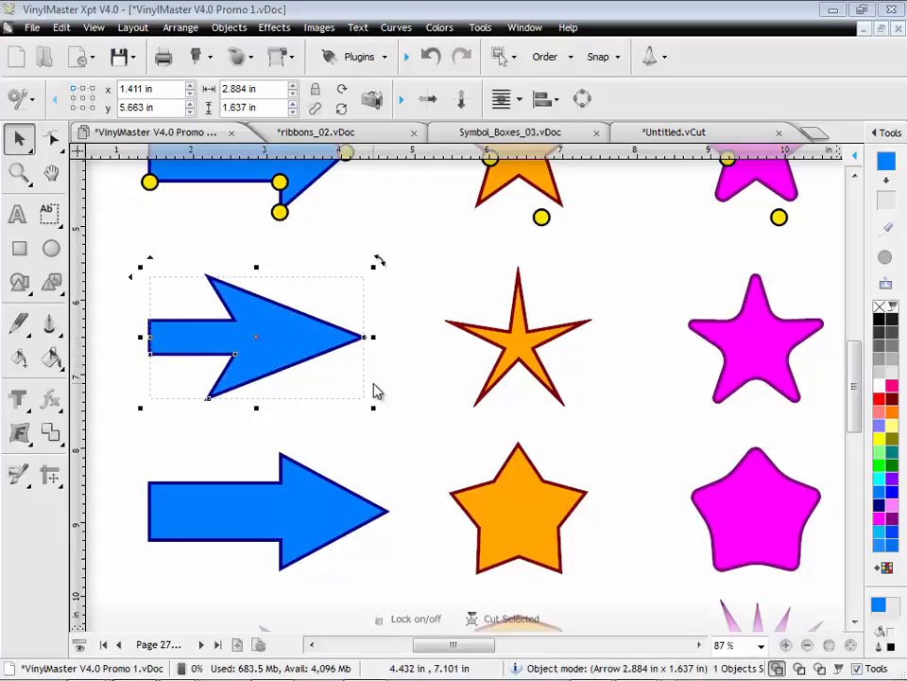
Set the second orange star to about 41.2% sharpness, 10 points and a 1 in inner radius
left_click(497, 349)
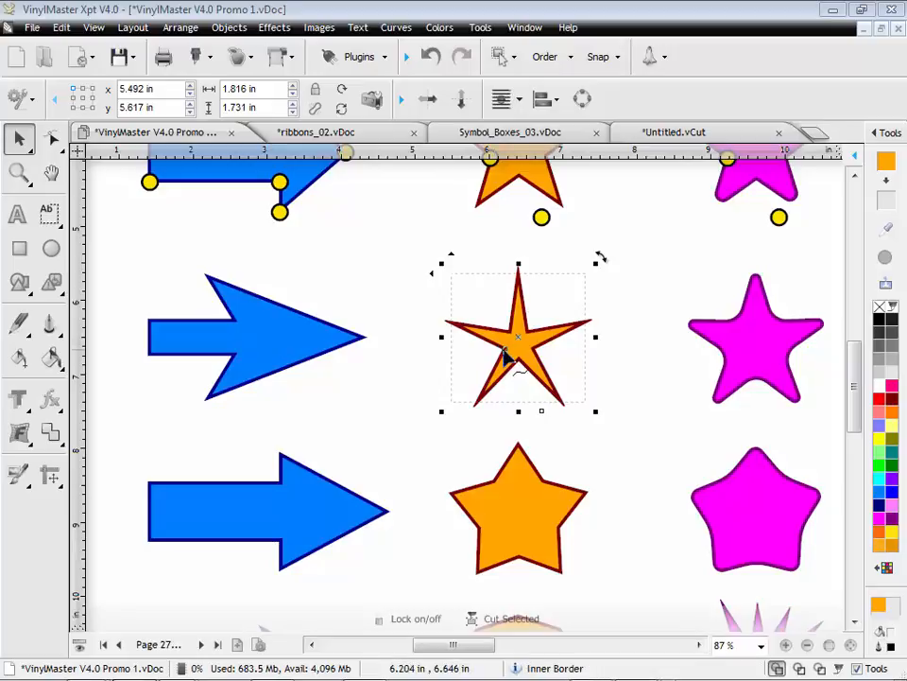
left_click_drag(494, 362, 492, 360)
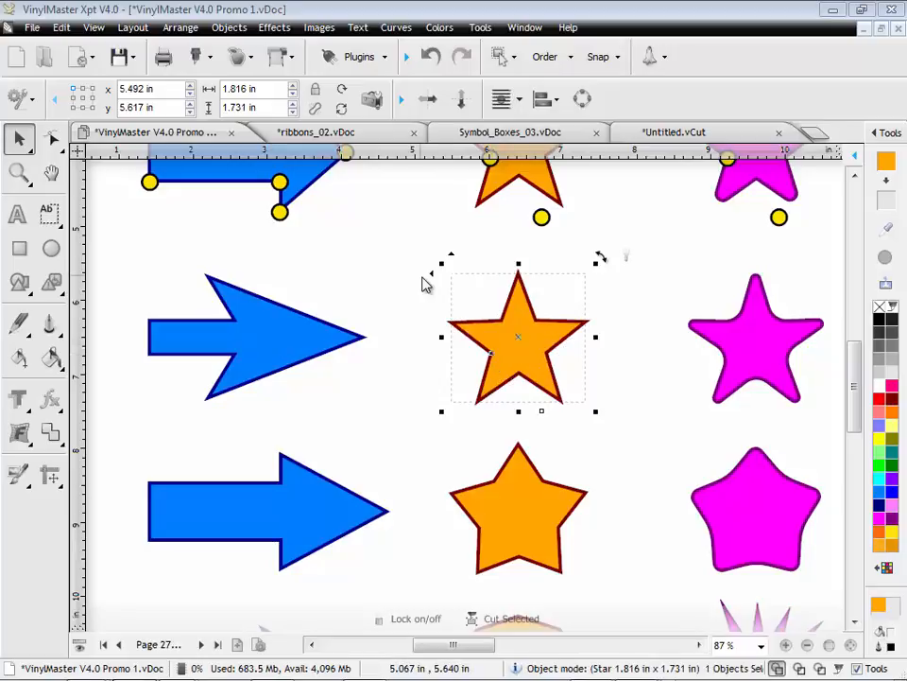
left_click(402, 98)
left_click(471, 94)
left_click(471, 94)
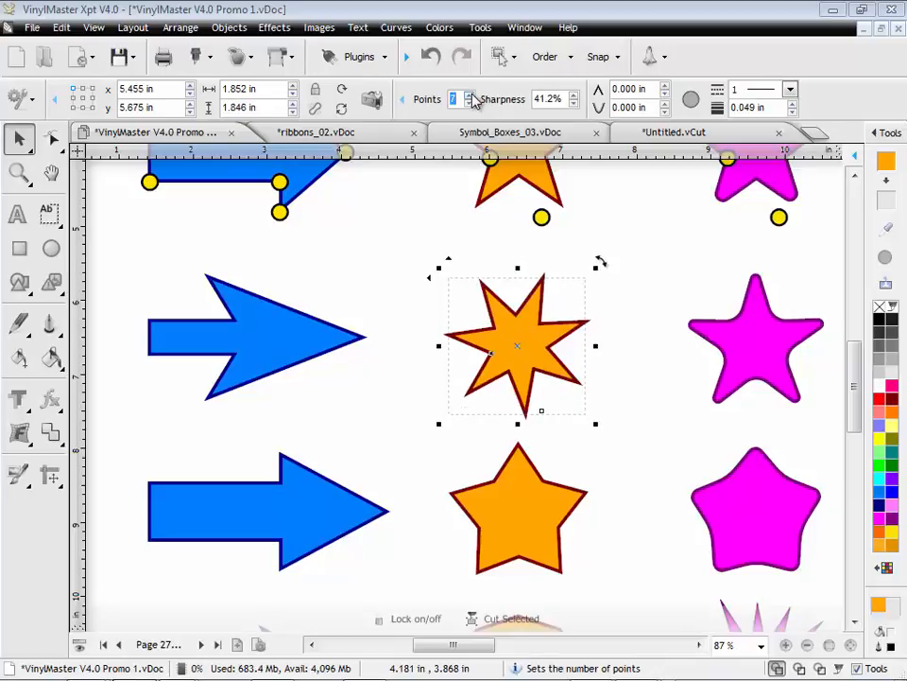
left_click(470, 94)
left_click(471, 95)
left_click(471, 95)
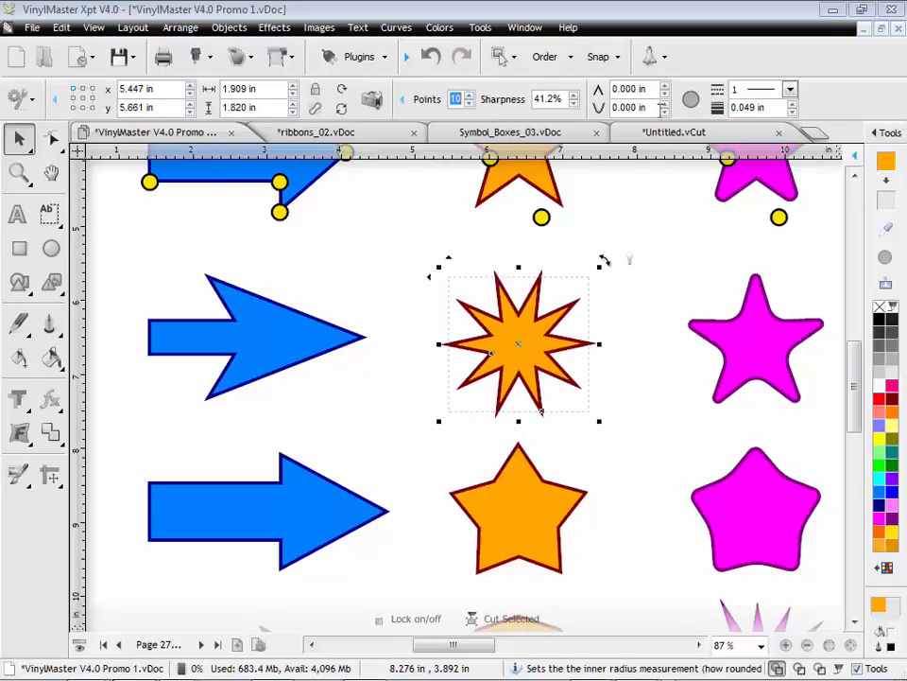
left_click(666, 104)
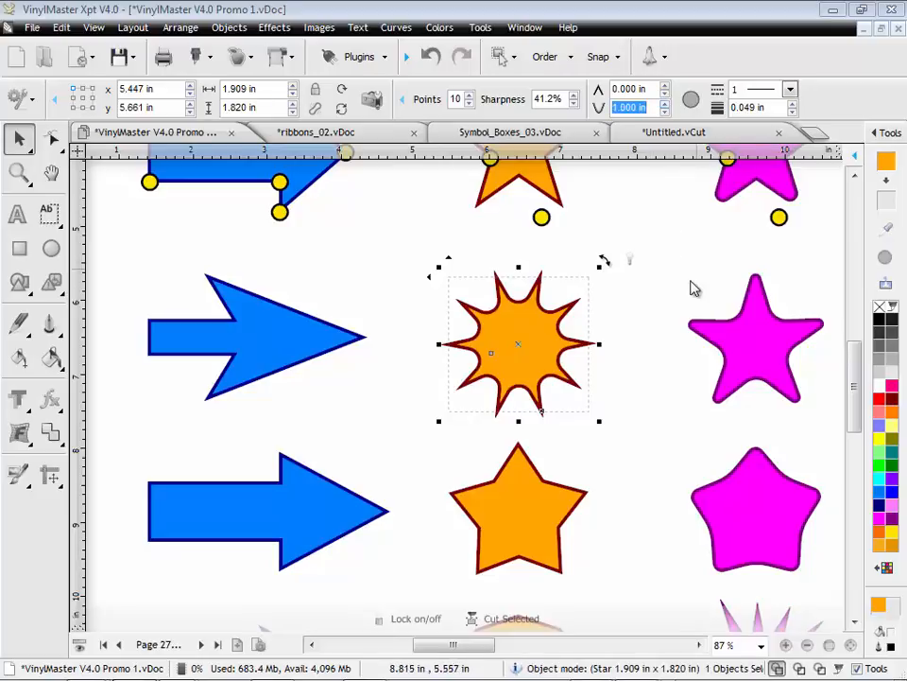
Enlarge the second green spiral to about 2.53 x 2.43 in and reduce its inner position to about 19.2%
left_click_drag(452, 647, 560, 647)
left_click(491, 370)
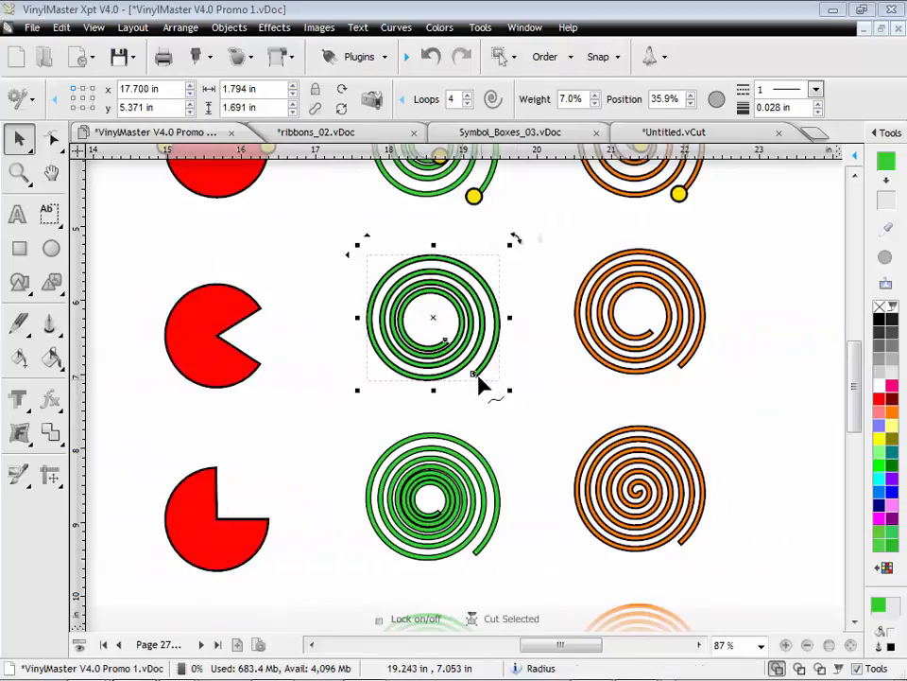
left_click_drag(480, 388, 487, 412)
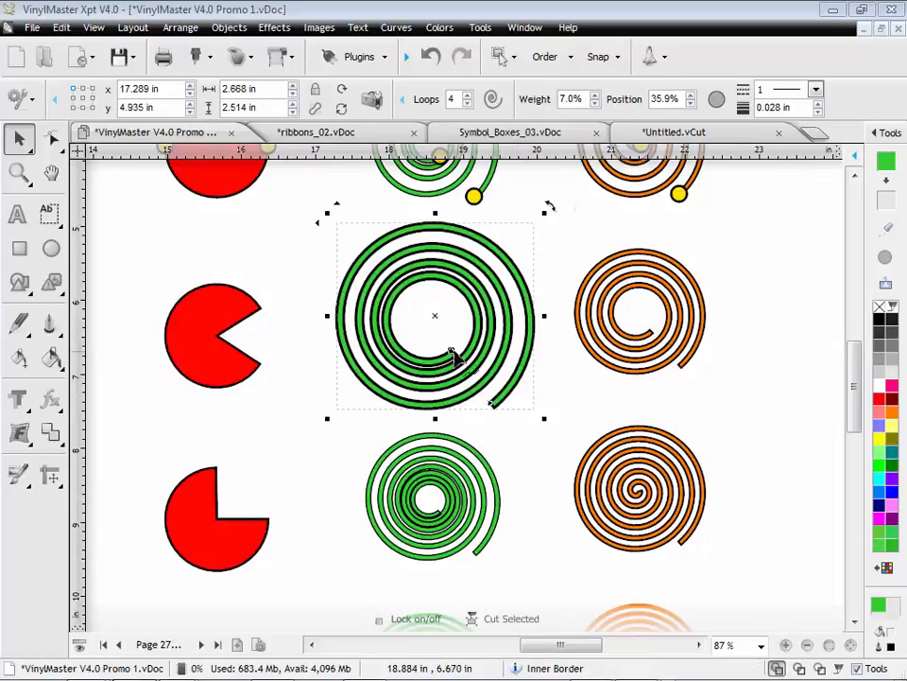
left_click_drag(455, 338, 450, 314)
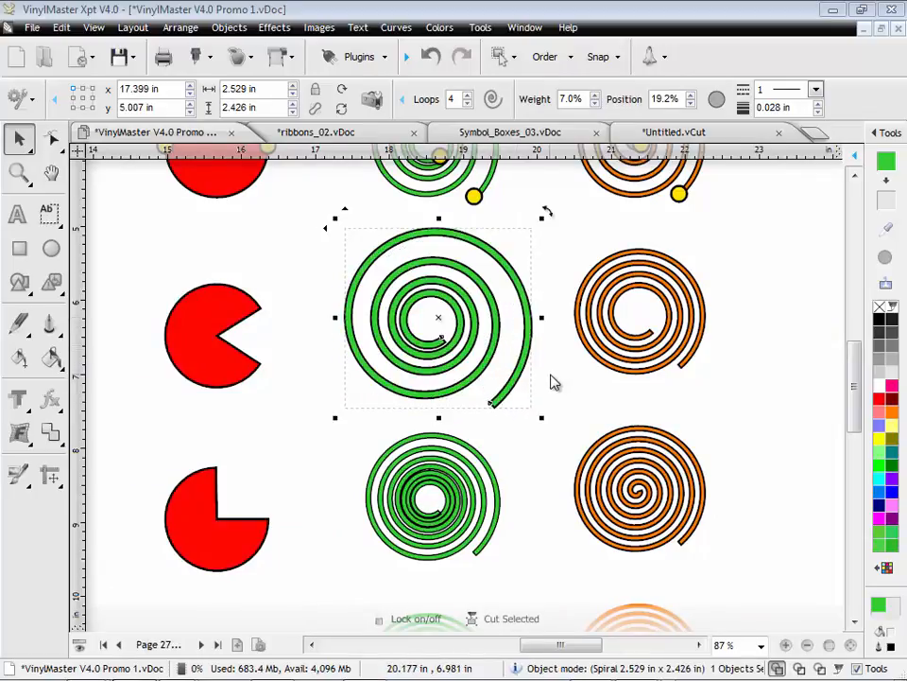
Close the wedge opening of the second red pie shape to make a full circle, and deselect it
left_click(254, 368)
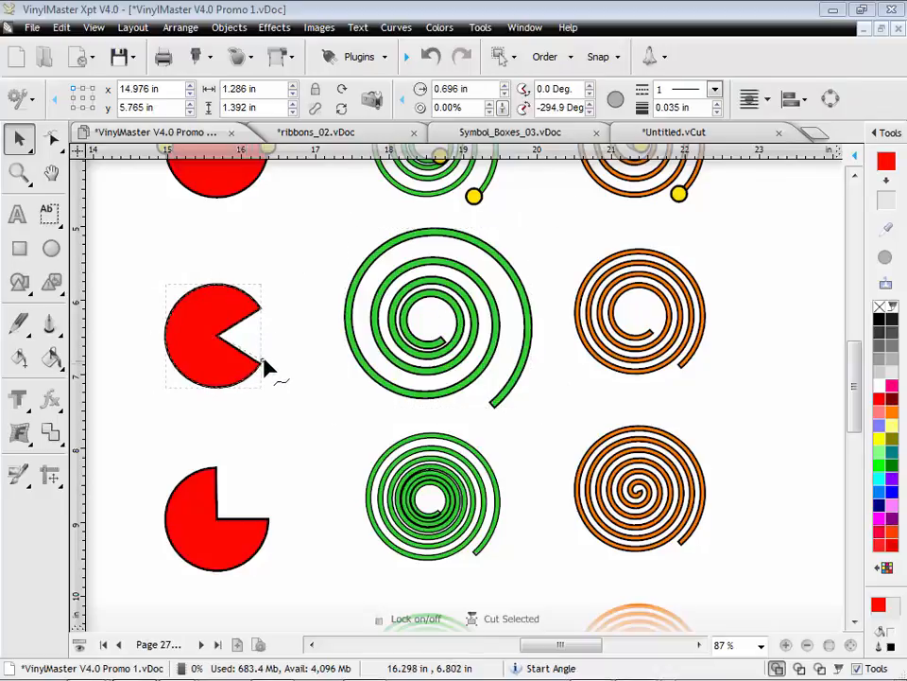
left_click_drag(273, 327, 274, 323)
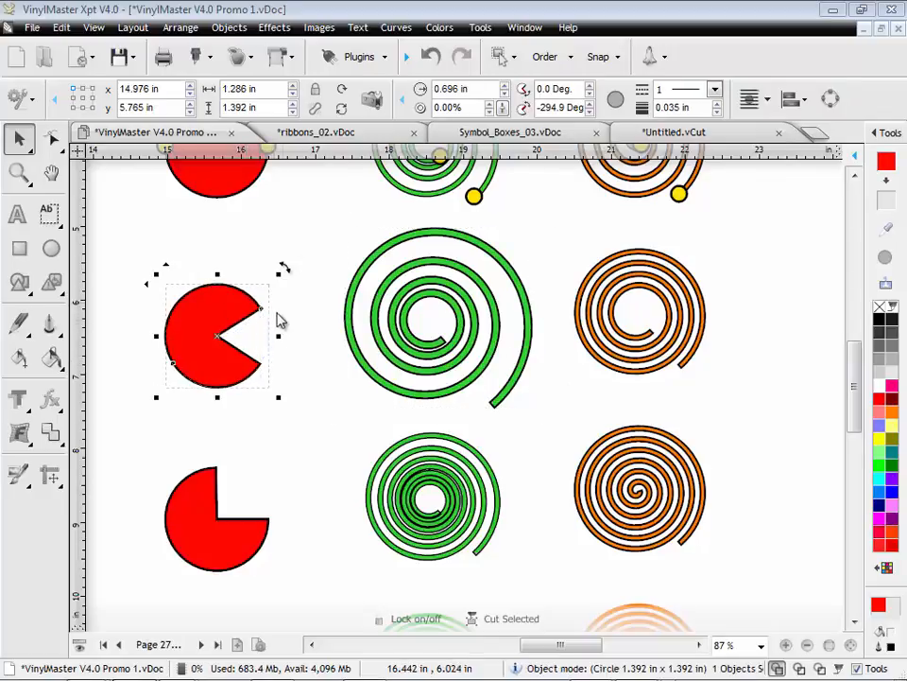
left_click_drag(276, 320, 314, 375)
left_click(173, 235)
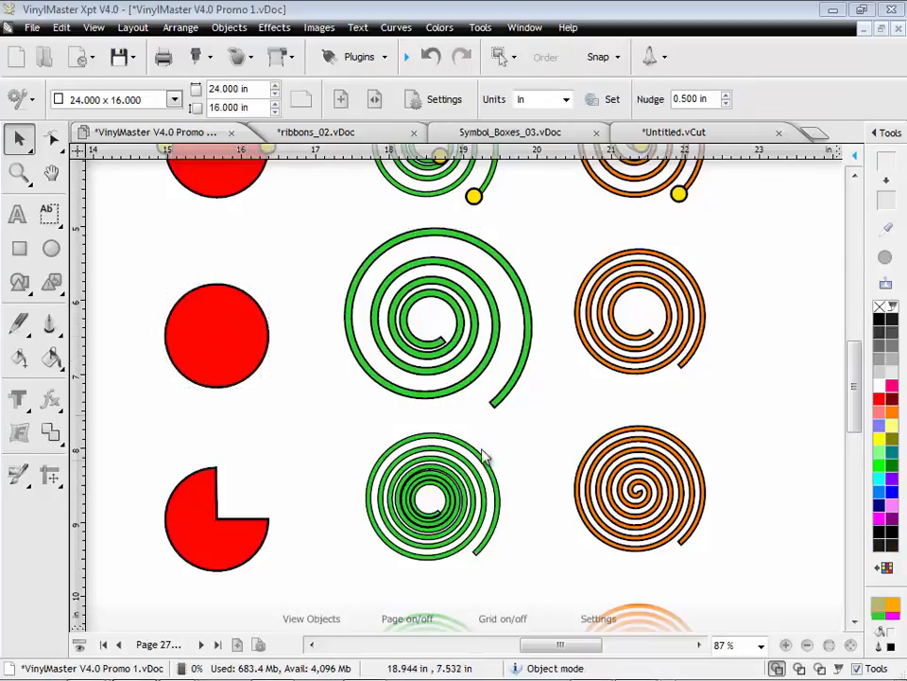
Go to the text effects page and bring the long red curved text closer to its path, at about 0.714 in offset
left_click(850, 645)
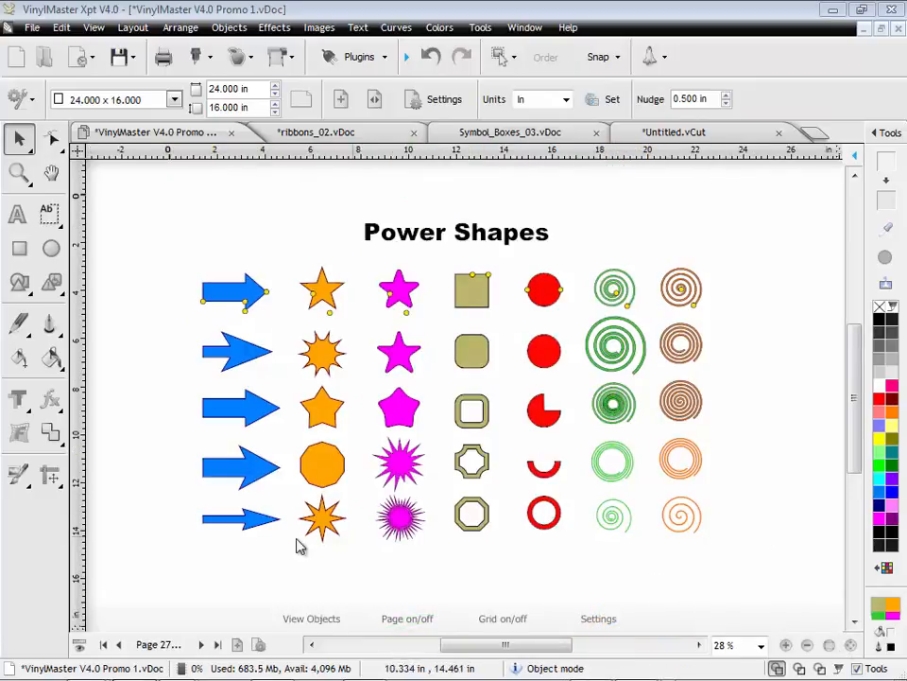
left_click(200, 646)
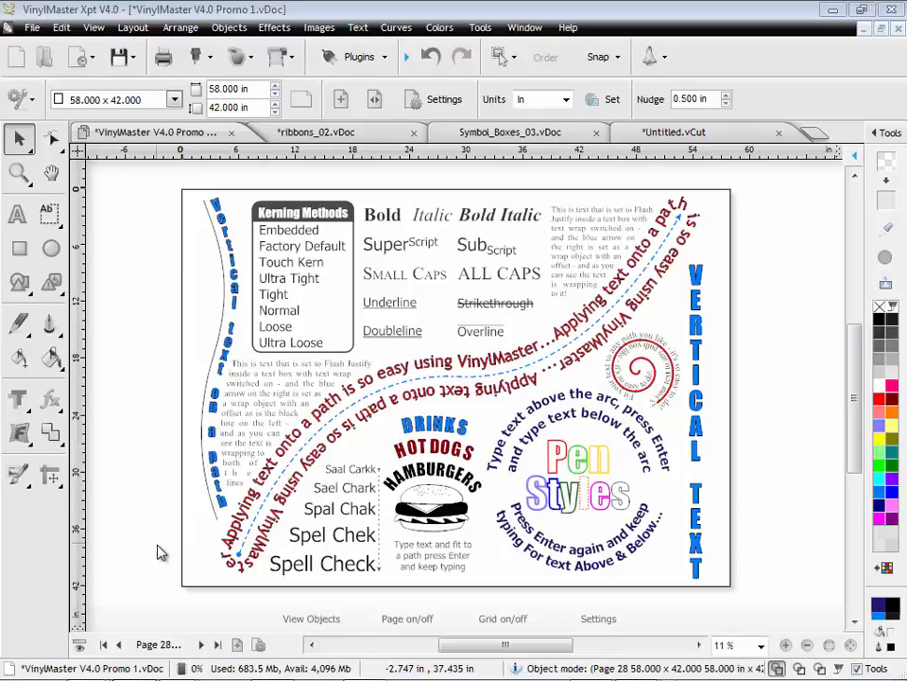
left_click(228, 247)
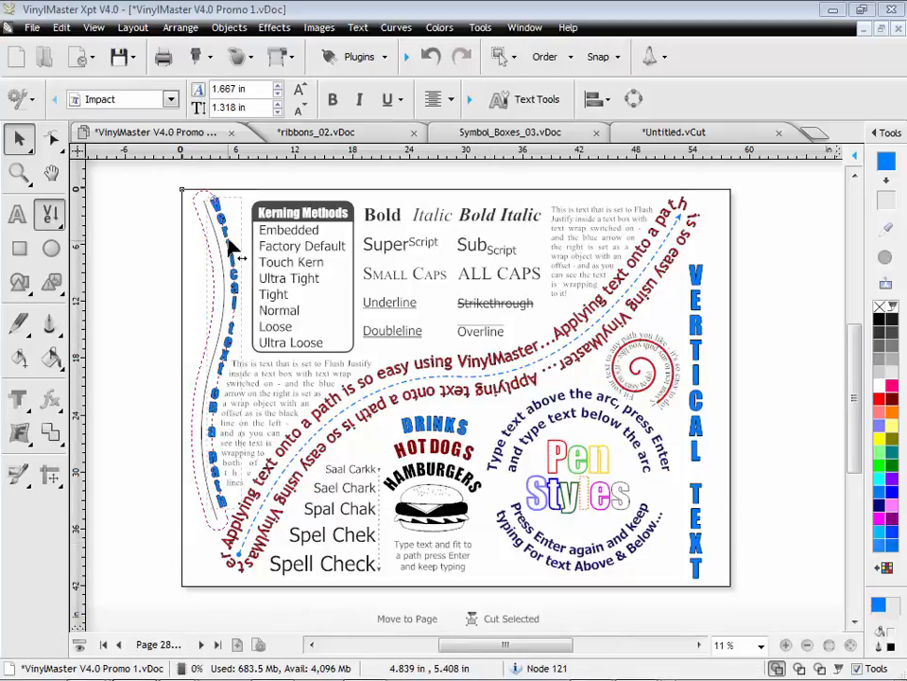
left_click(343, 423)
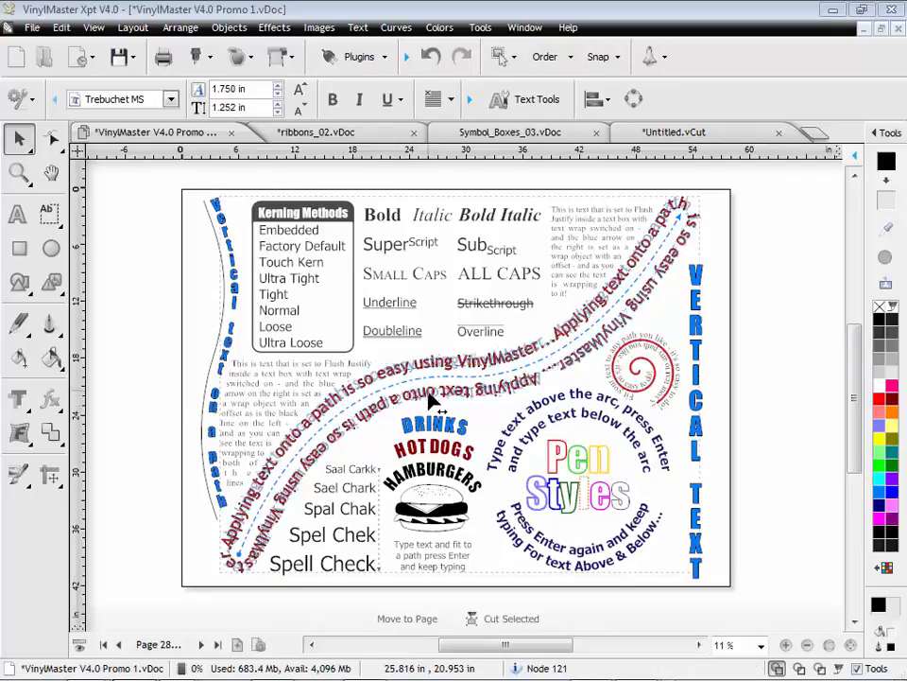
left_click_drag(430, 401, 436, 401)
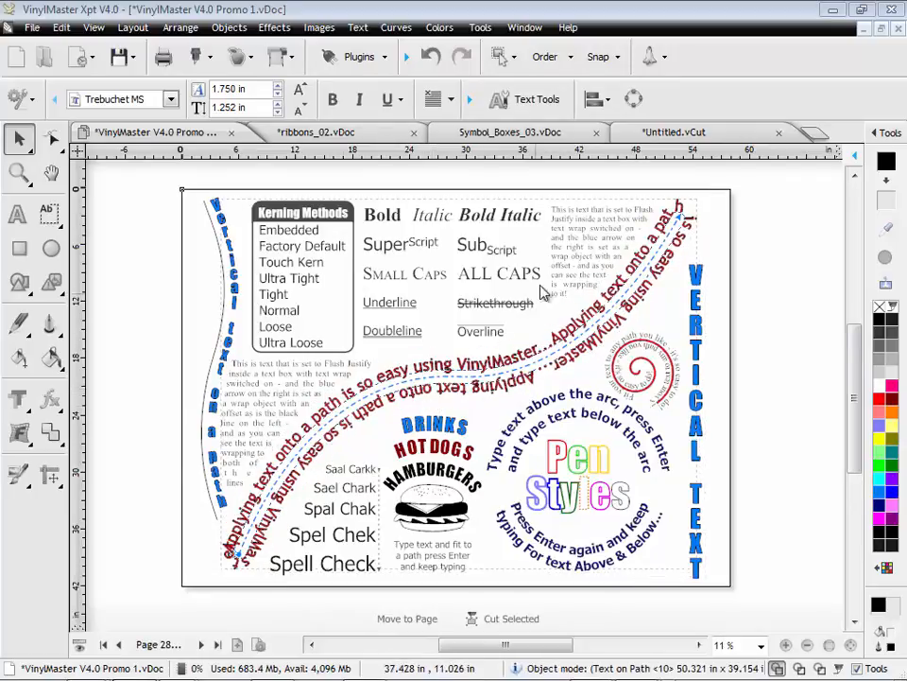
Flip the red text to the opposite side of its path and increase its offset to about 2.323 in
left_click(469, 98)
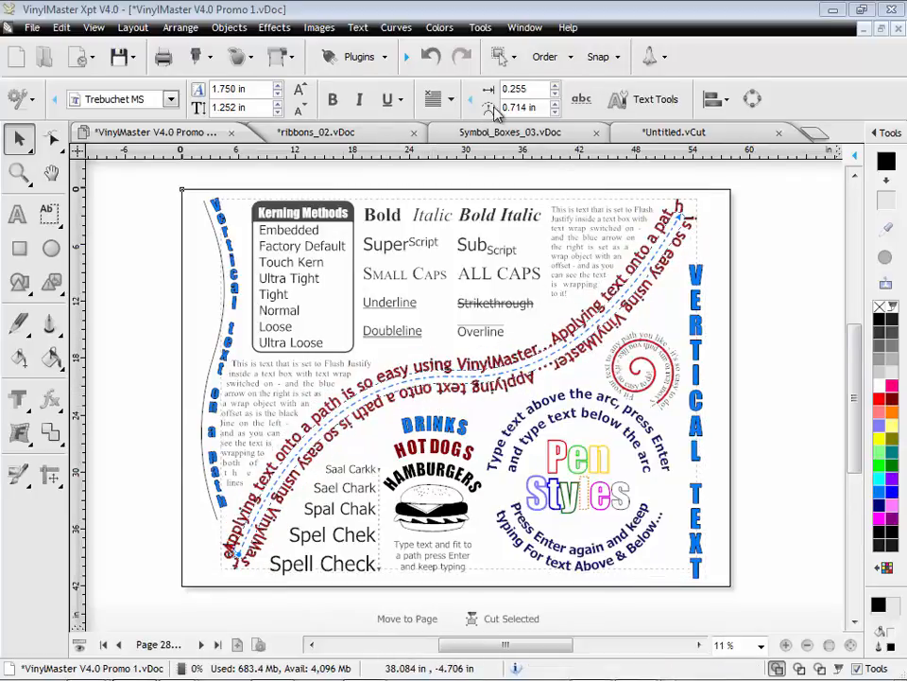
left_click(577, 102)
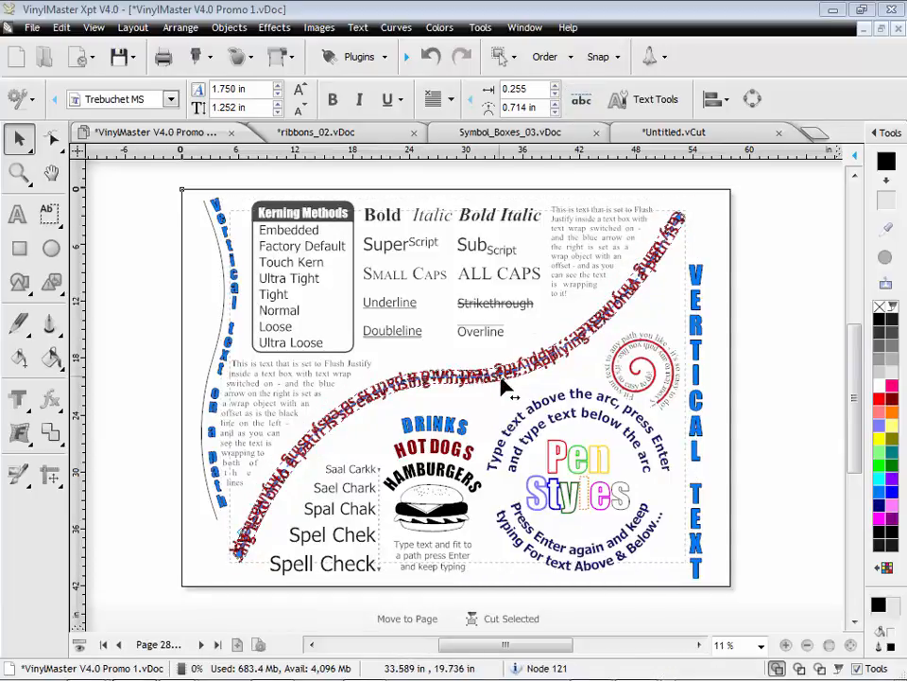
left_click_drag(505, 388, 510, 401)
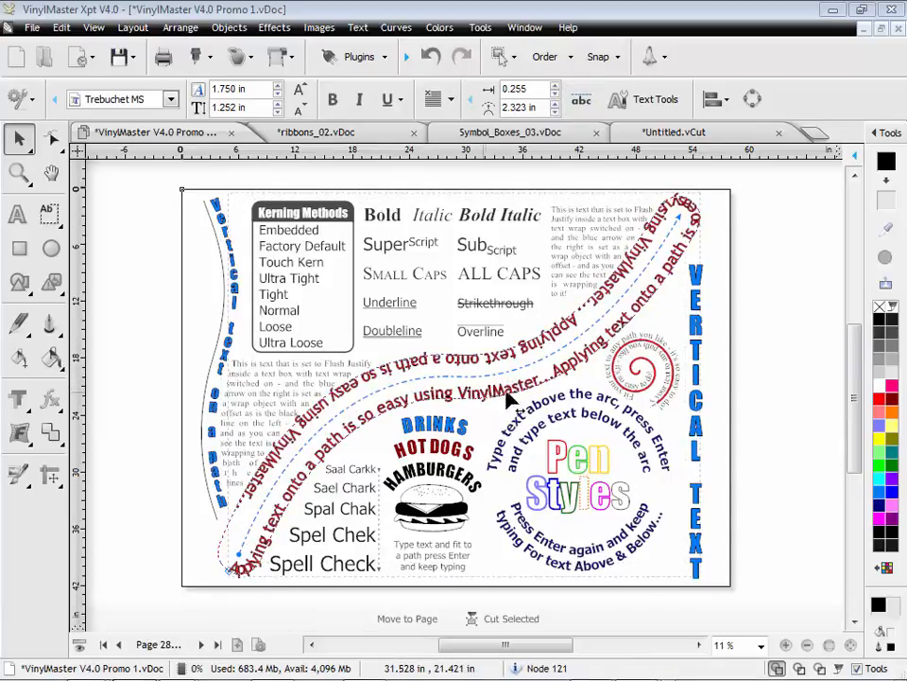
Flip the red text back to the other side of its path and reduce its offset to about 0.941 in
left_click(581, 99)
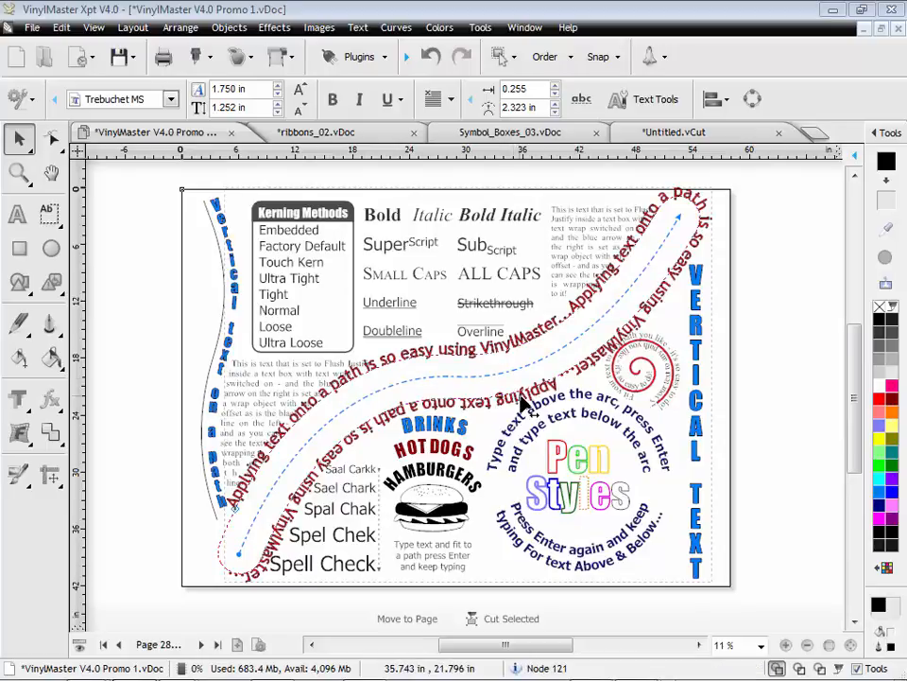
mouse_move(525, 396)
left_mouse_down()
mouse_move(523, 383)
mouse_move(524, 395)
left_mouse_up()
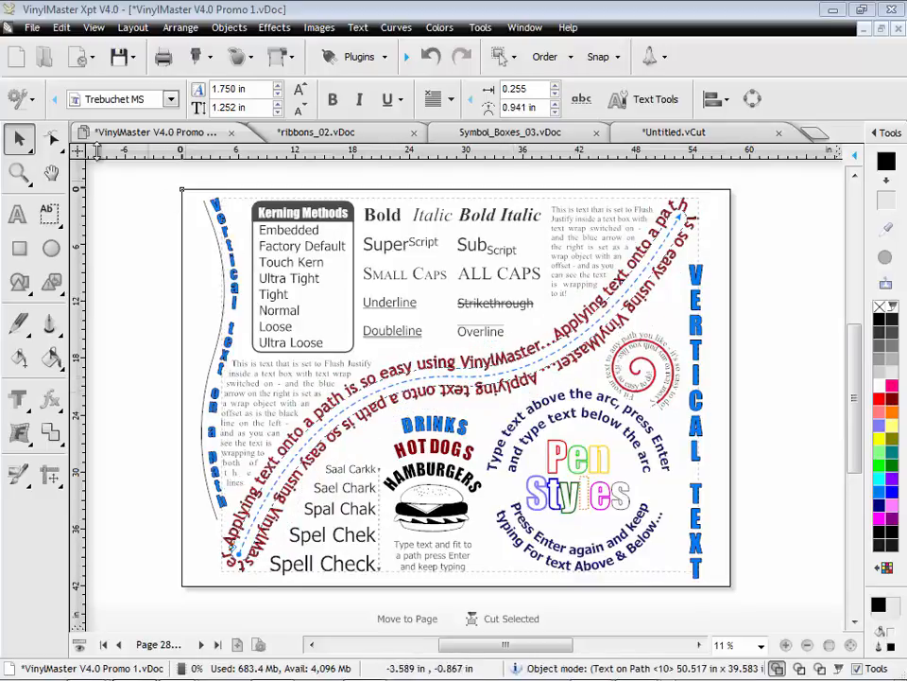
Look over the text style samples, then select the curved menu text above the burger and reposition it along its path
left_click(18, 172)
left_click_drag(342, 193, 558, 359)
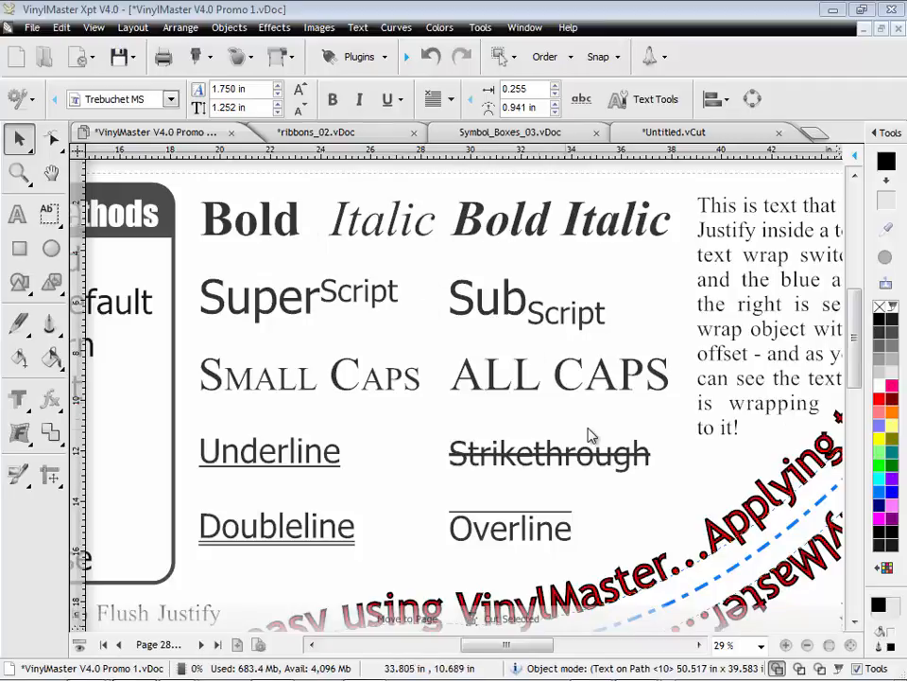
left_click_drag(855, 375, 854, 490)
left_click(411, 318)
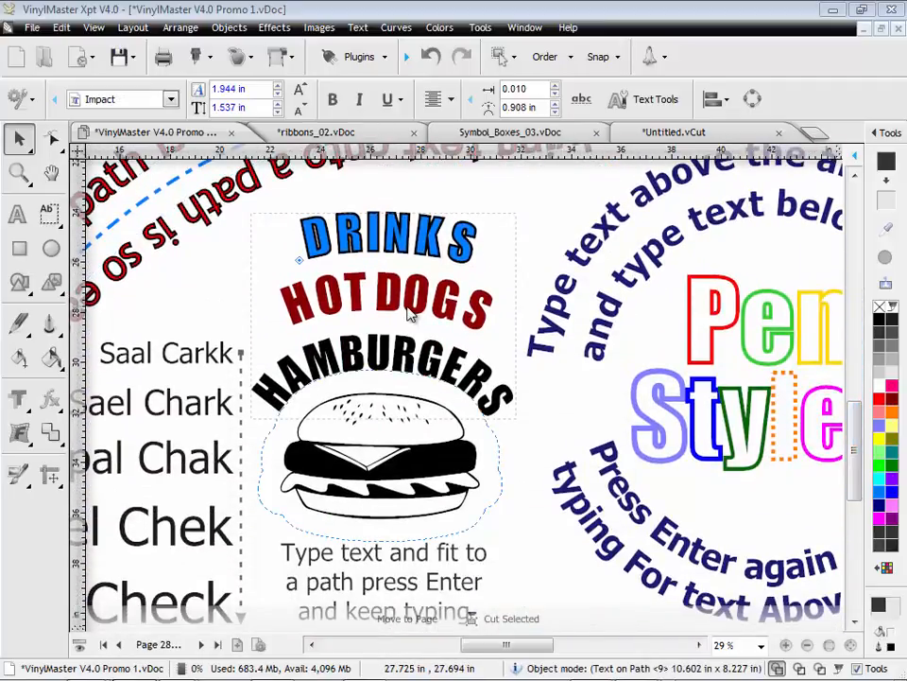
left_click_drag(298, 268, 331, 378)
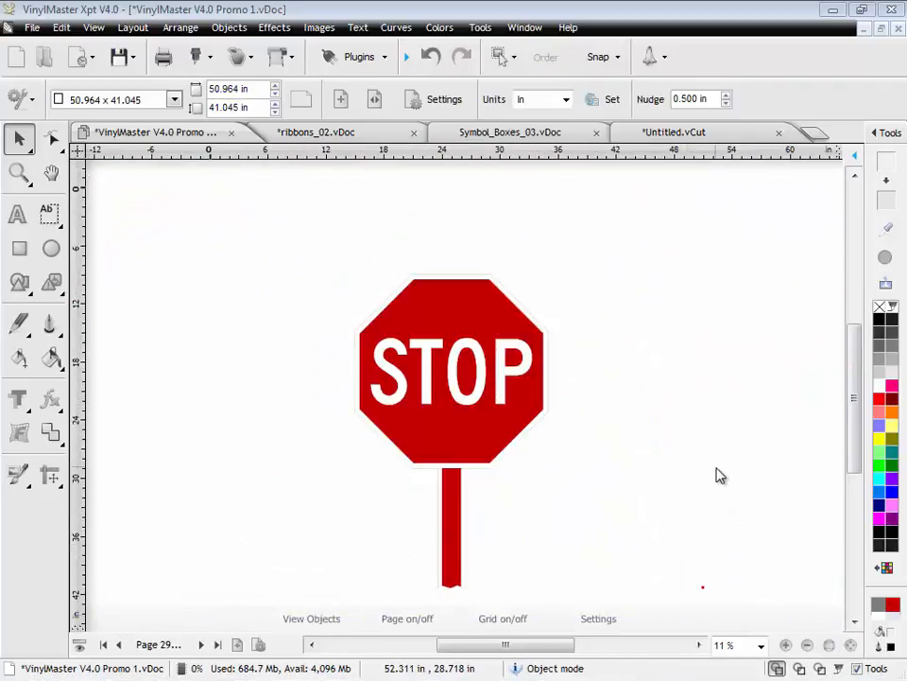
Bring up the Guides, Dimensions and Grid tools for the stop sign page and show its guides and dimensions
left_click(886, 133)
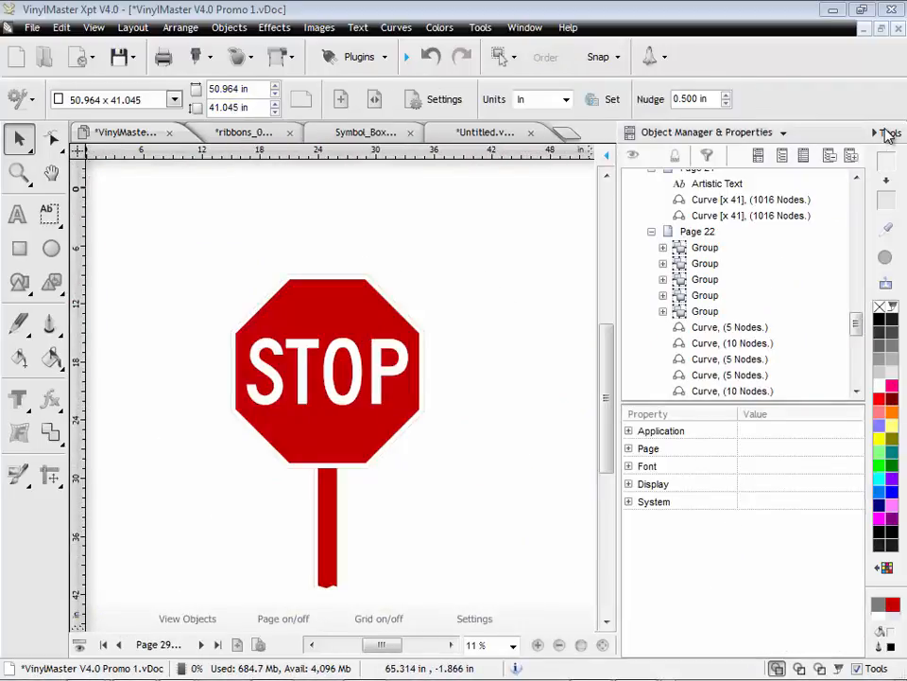
left_click(742, 135)
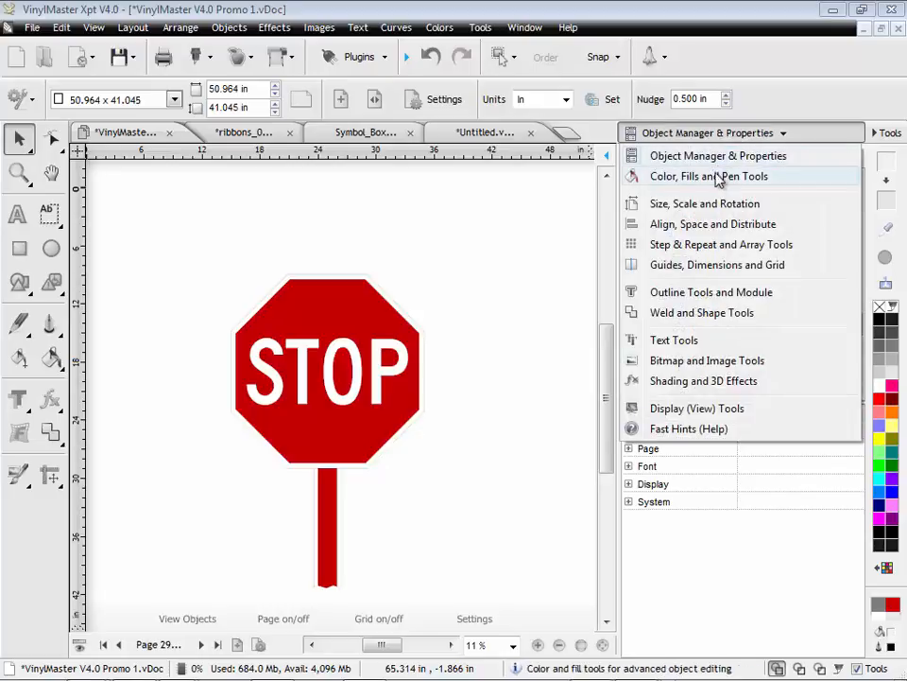
left_click(677, 266)
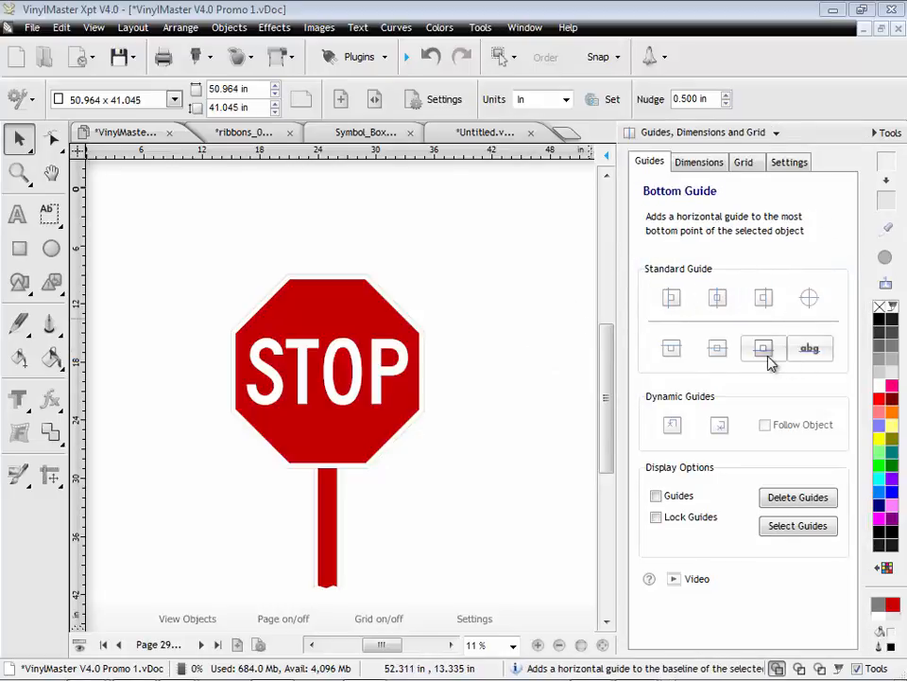
left_click(656, 497)
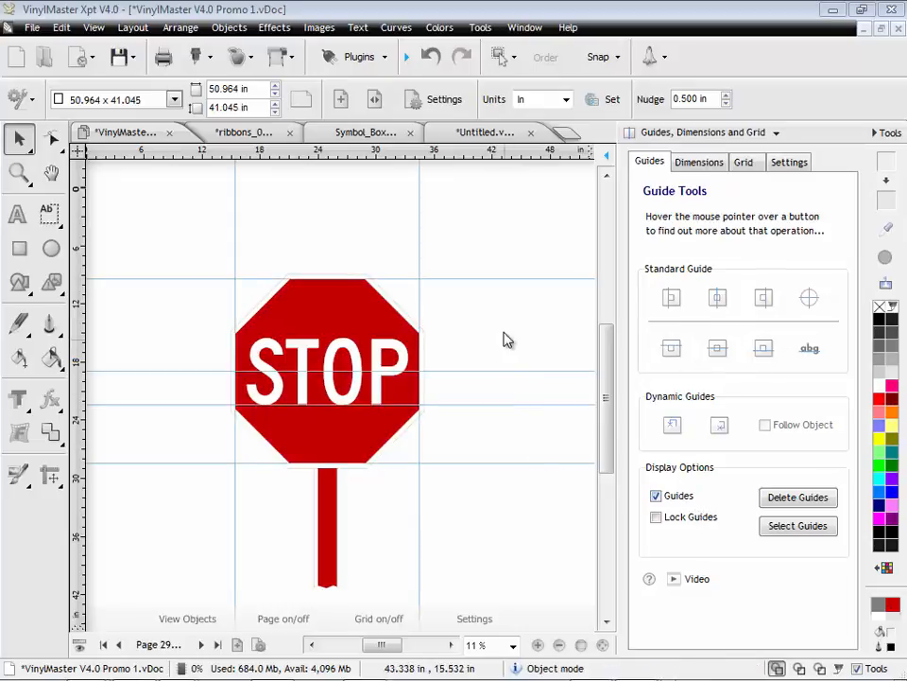
left_click(709, 165)
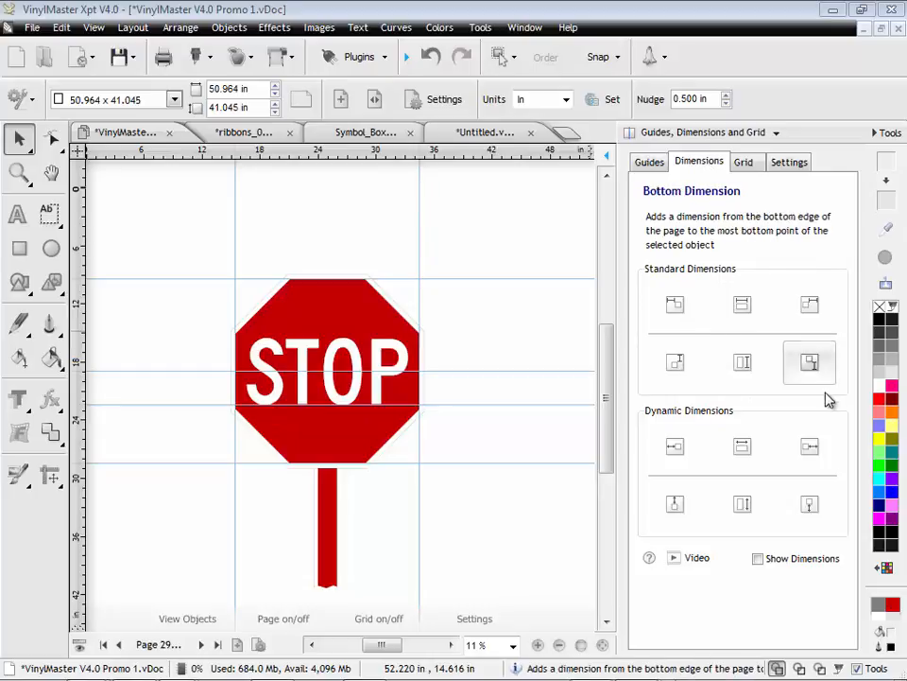
left_click(758, 559)
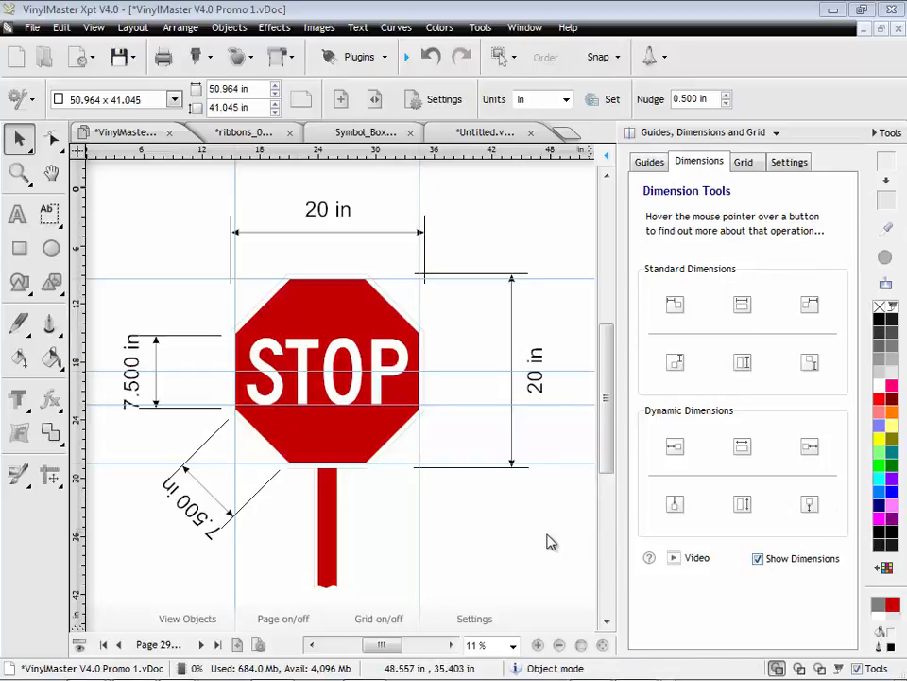
Show the grid on the stop sign page, hide it again, and view the guide and dimension settings
left_click(751, 167)
left_click(690, 228)
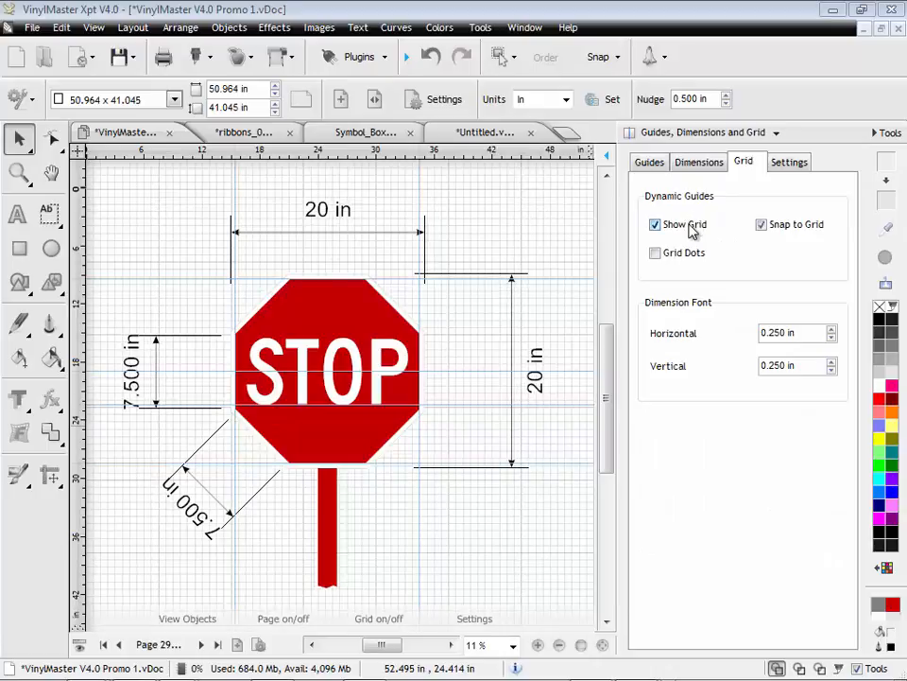
left_click(692, 230)
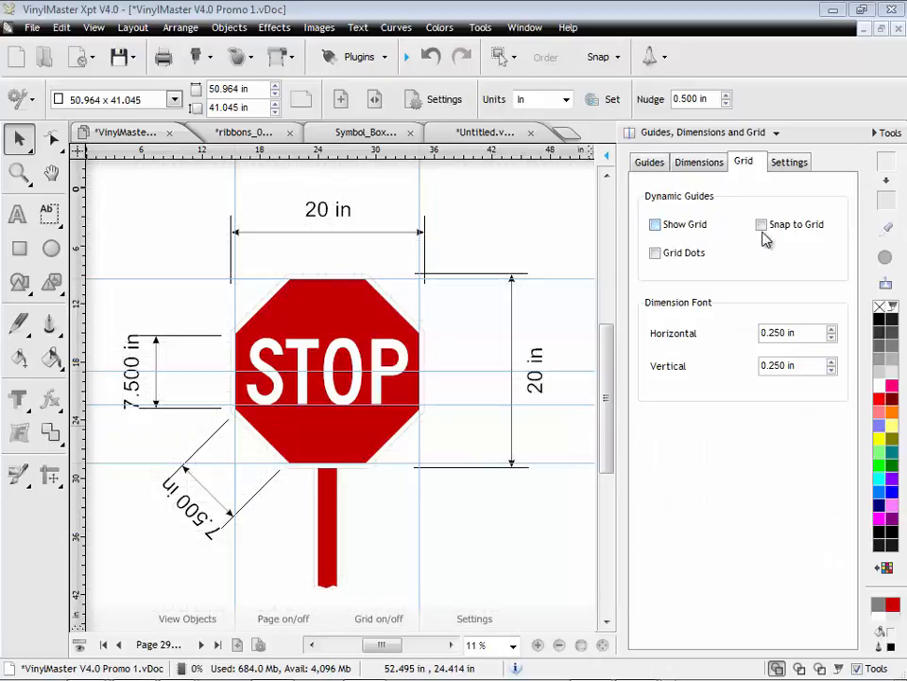
left_click(789, 168)
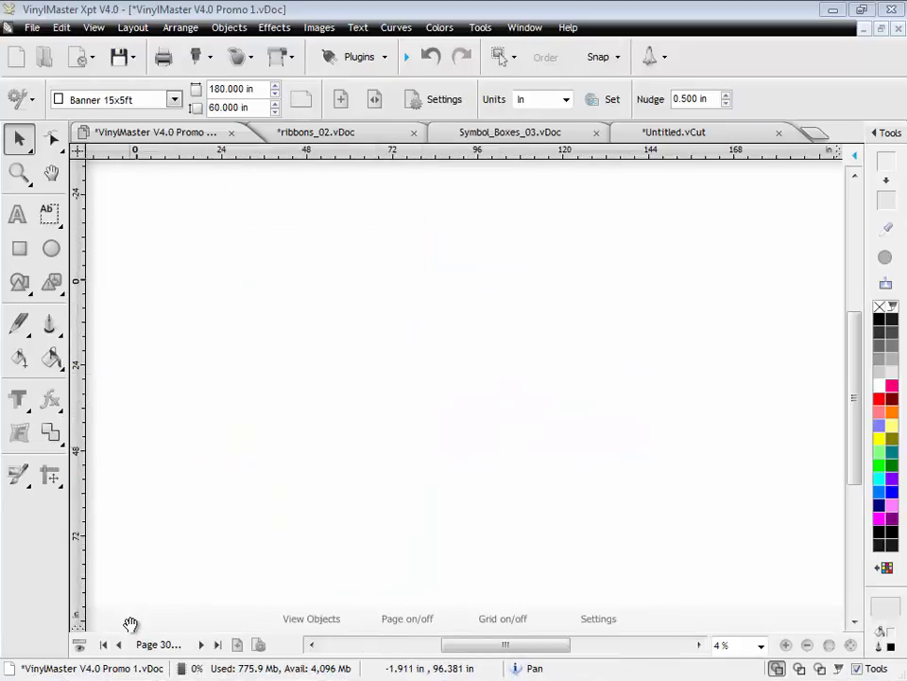
Import chev van.png from the Images folder with the advanced import and place it on the 15x5ft banner page
left_click(32, 28)
mouse_move(115, 231)
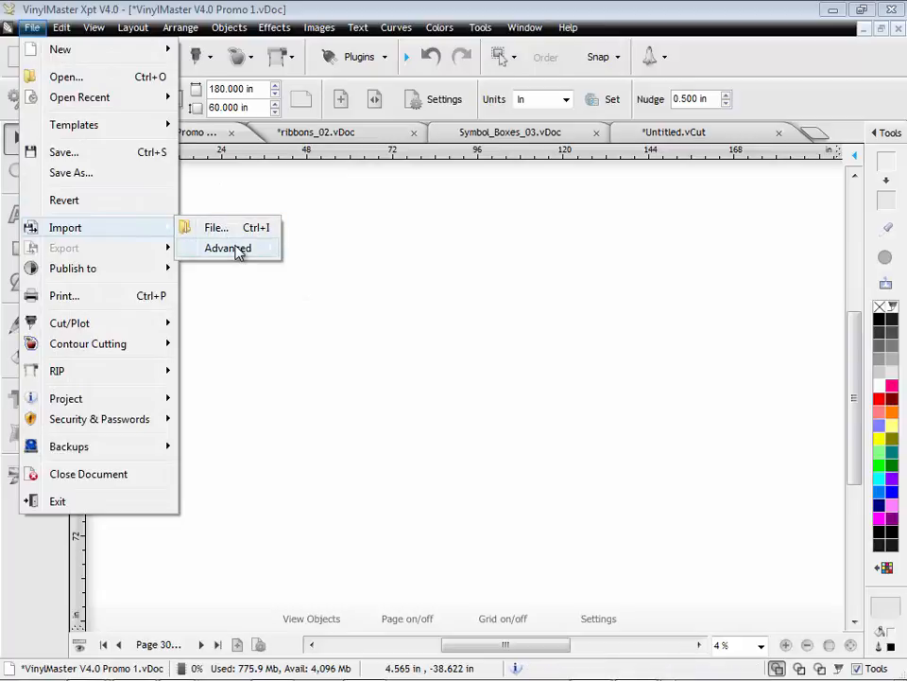
mouse_move(238, 251)
left_click(327, 250)
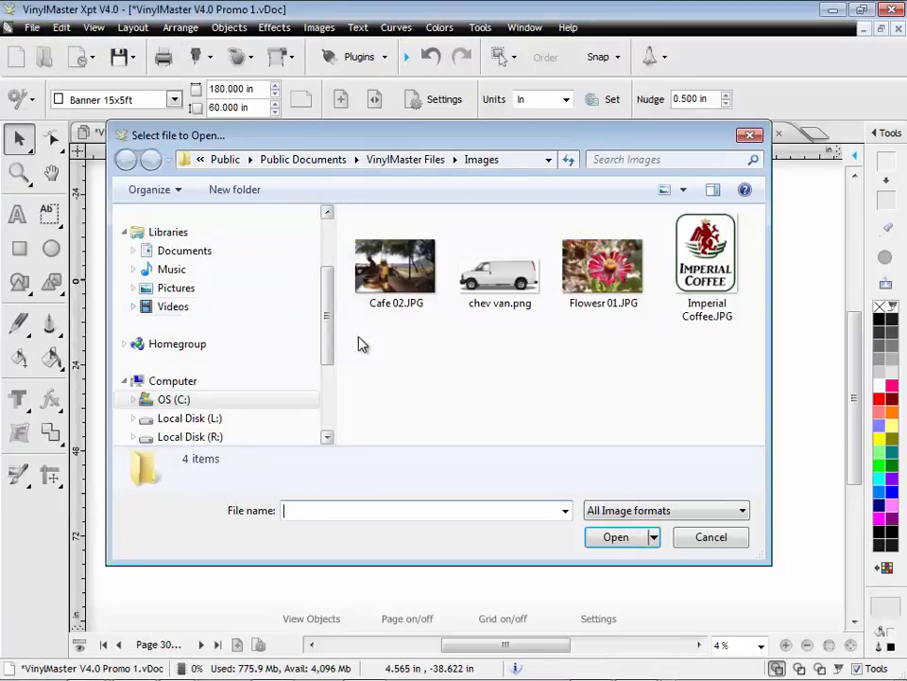
left_click(527, 295)
double_click(525, 293)
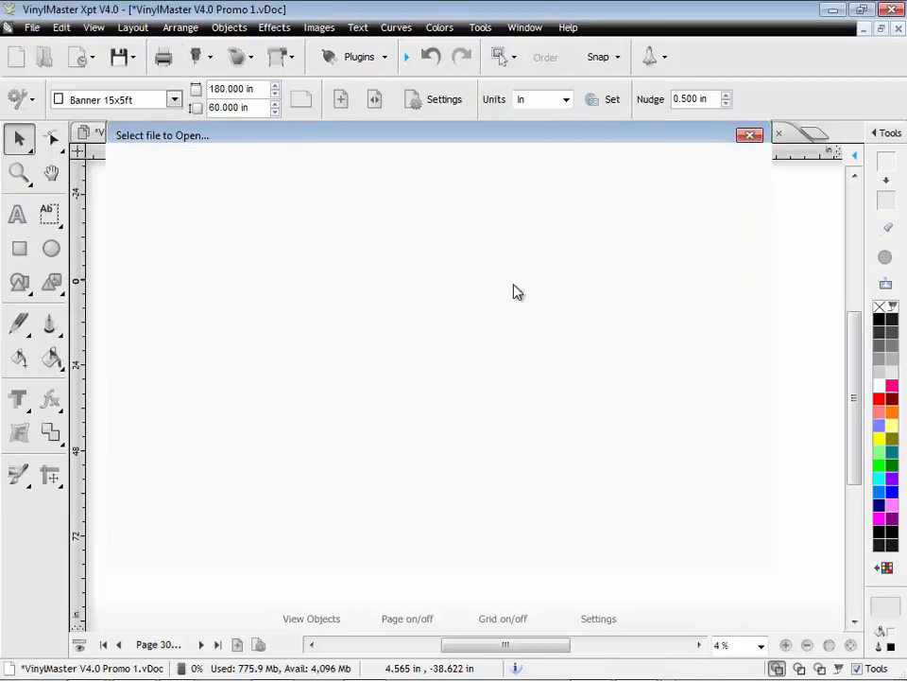
left_click(359, 295)
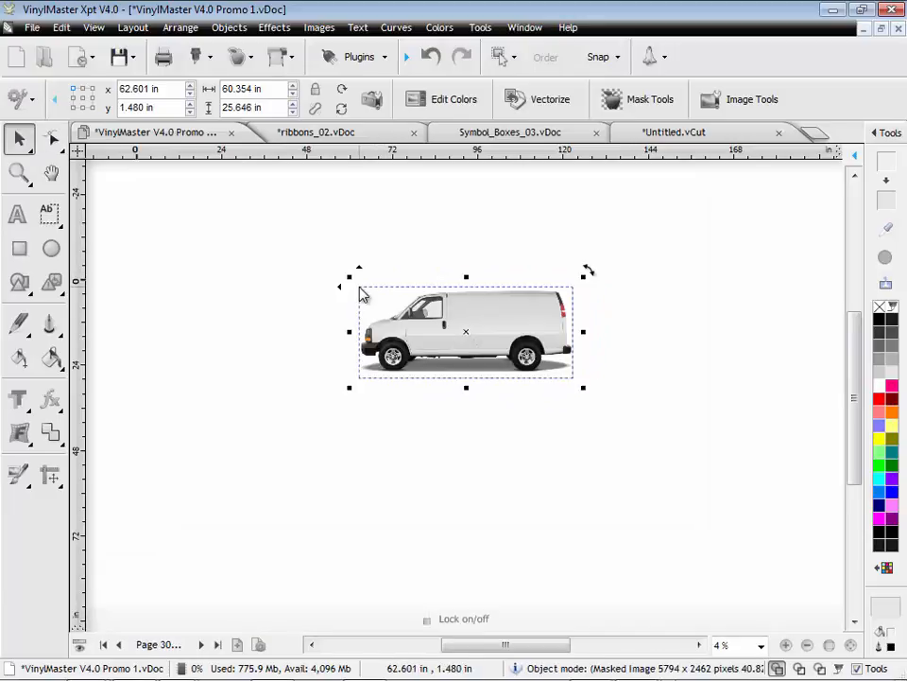
Start the Size measuring tool on the van image and stretch its ruler from the front wheel hub to the rear one
left_click(881, 140)
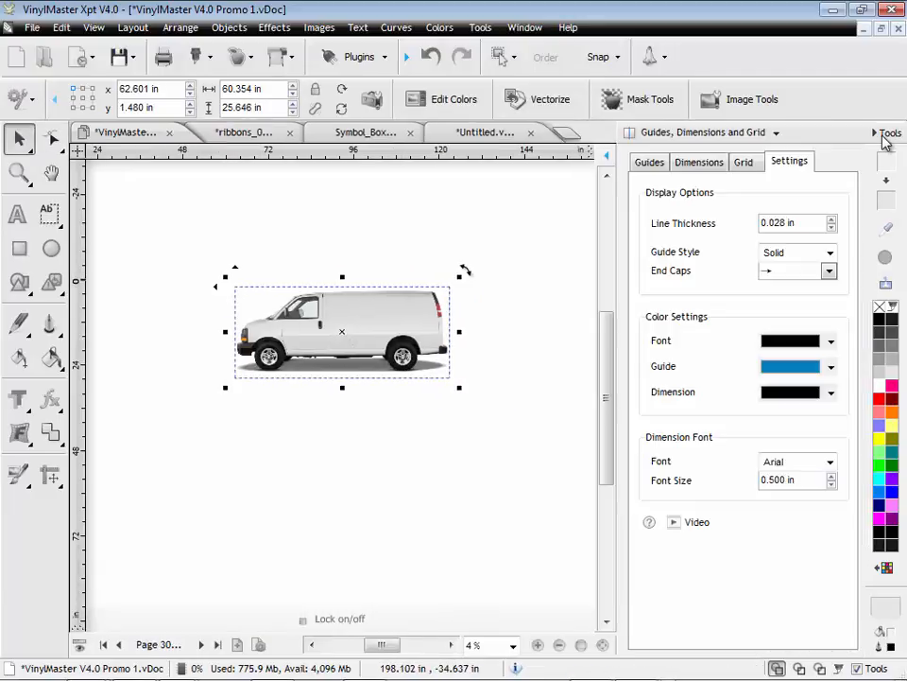
left_click(756, 133)
left_click(690, 204)
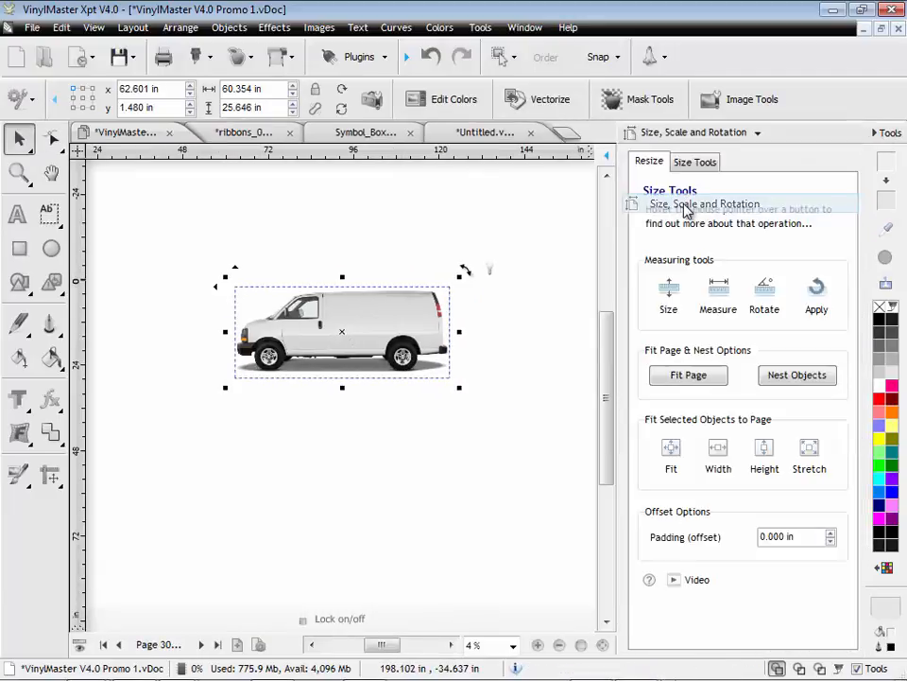
left_click(674, 300)
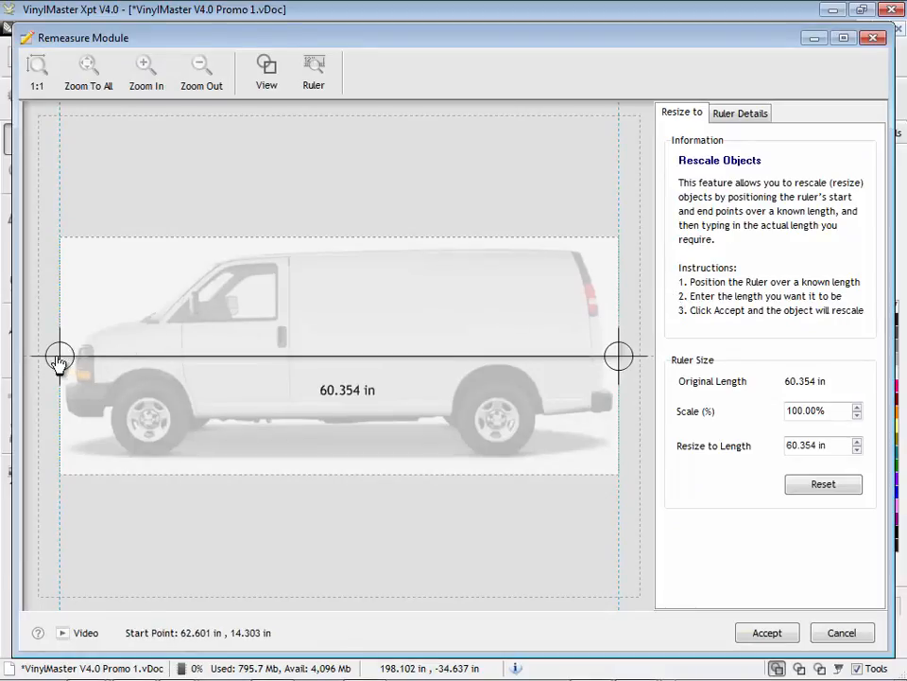
left_click_drag(58, 360, 148, 426)
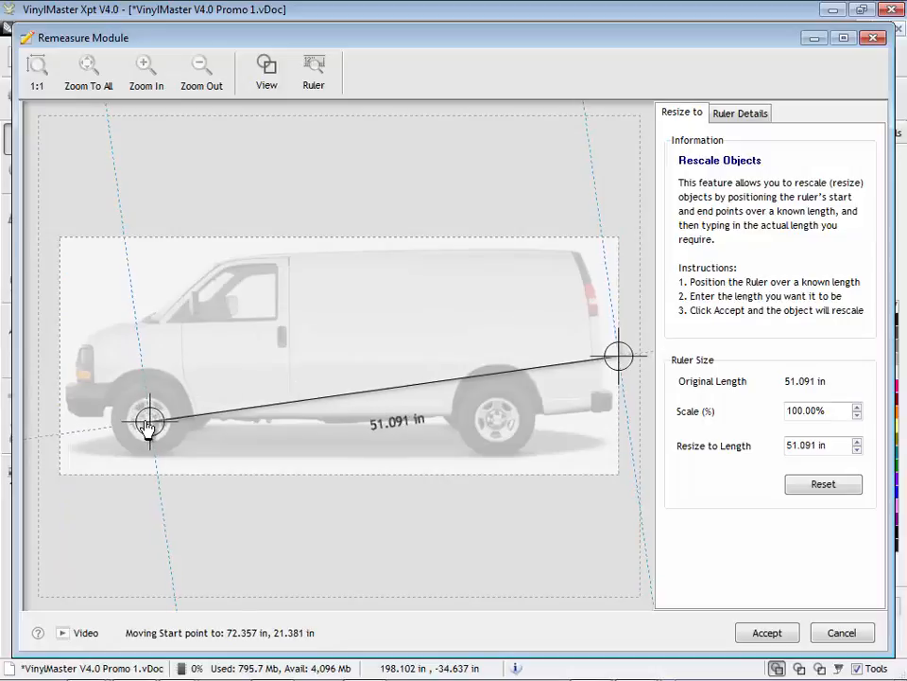
left_click_drag(619, 357, 498, 422)
Enter a new ruler length that rescales the van image to about 217.3 x 92.3 in, and fit it in view
left_click(823, 441)
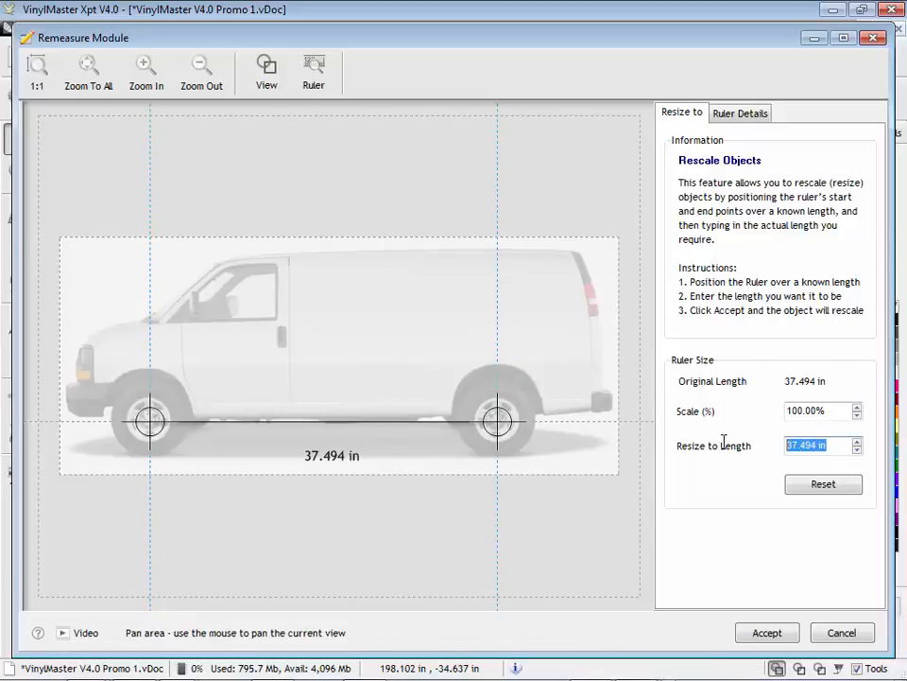
left_click(746, 637)
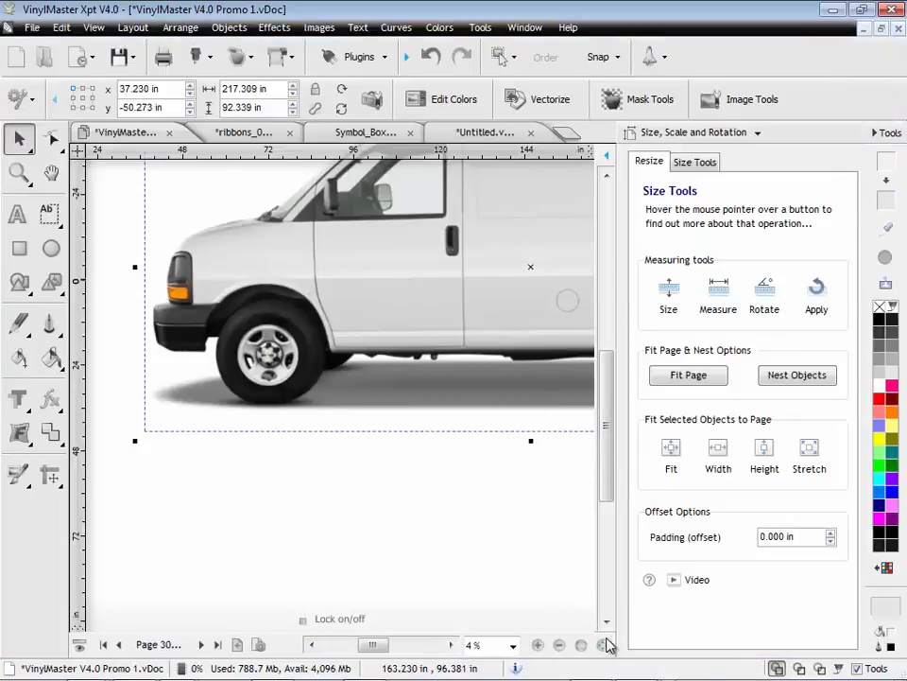
left_click(605, 645)
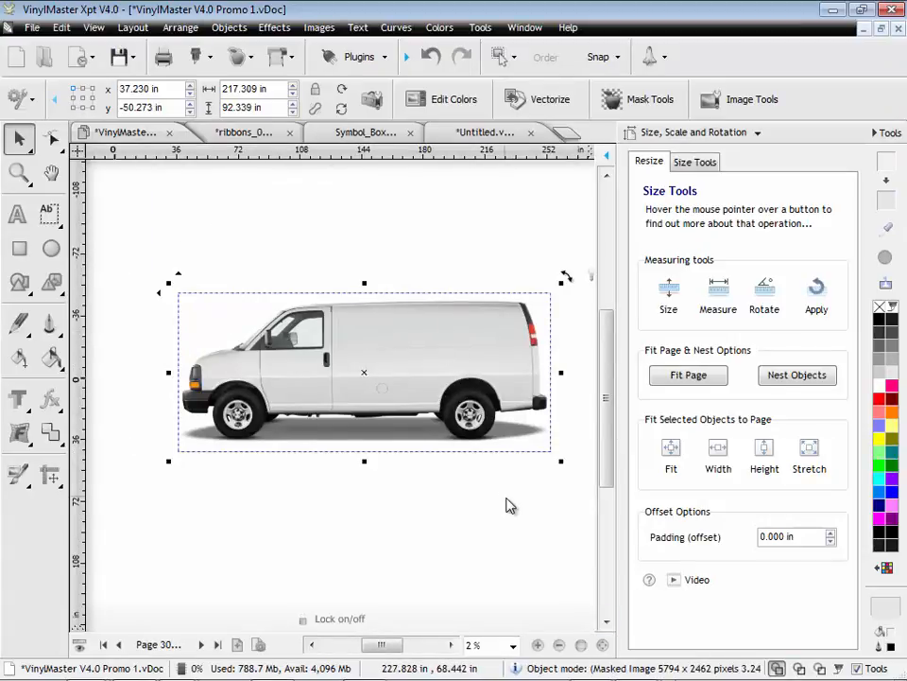
Place a horizontal guide at about -17.375 in along the body line of the van's side panel
left_click_drag(452, 152, 459, 349)
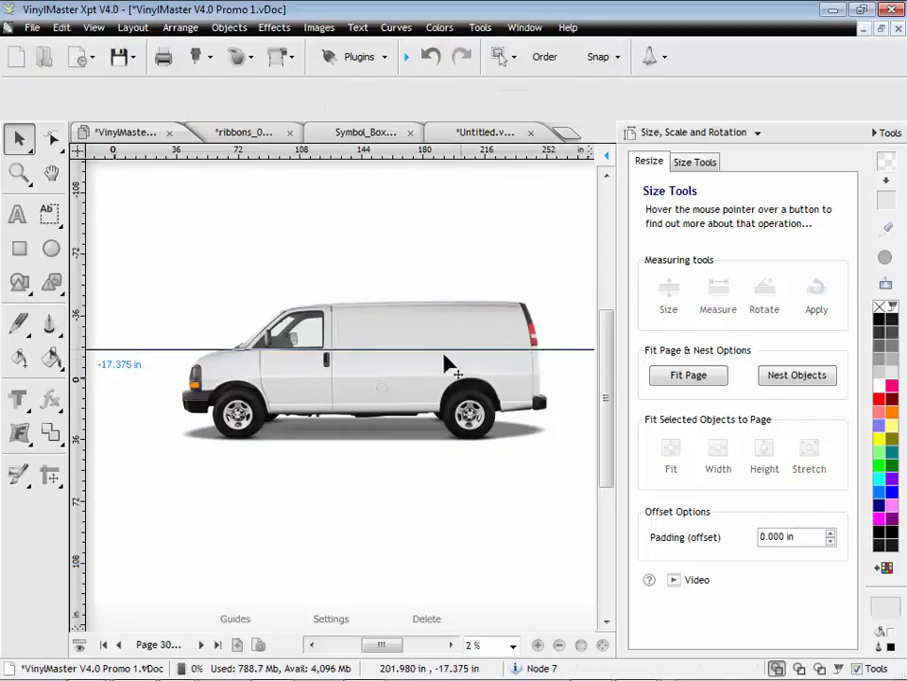
left_click(18, 172)
left_click_drag(331, 327, 485, 358)
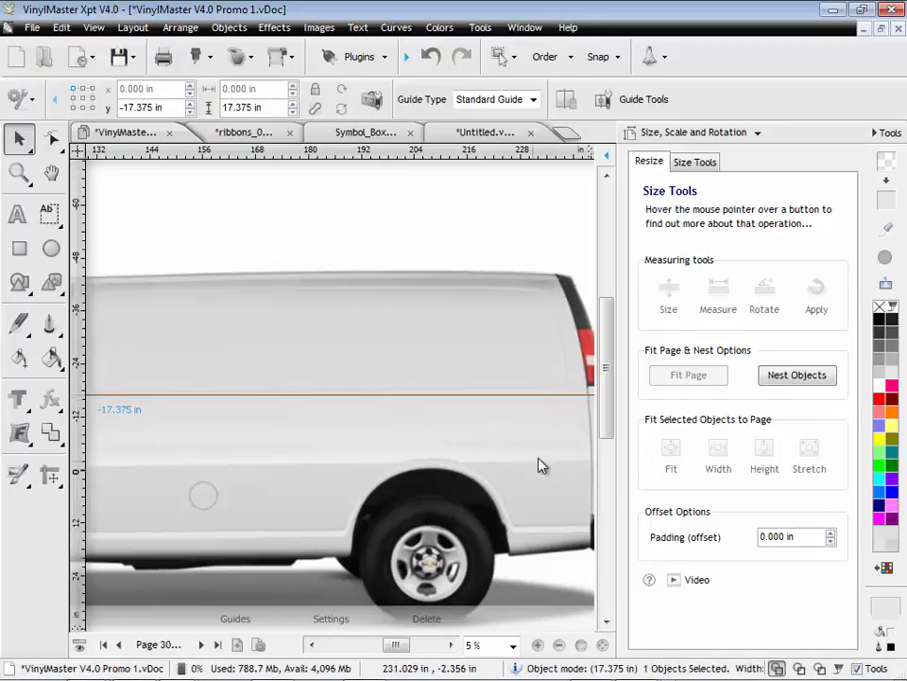
Start the Rotate measuring tool on the van image and lay its ruler along the side panel's body line
left_click(270, 293)
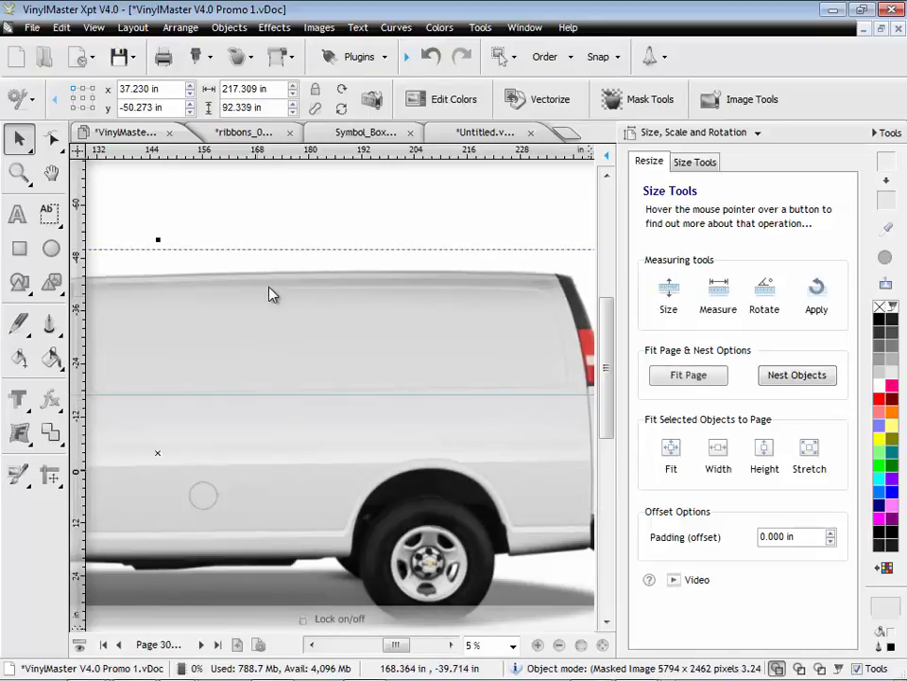
left_click(762, 298)
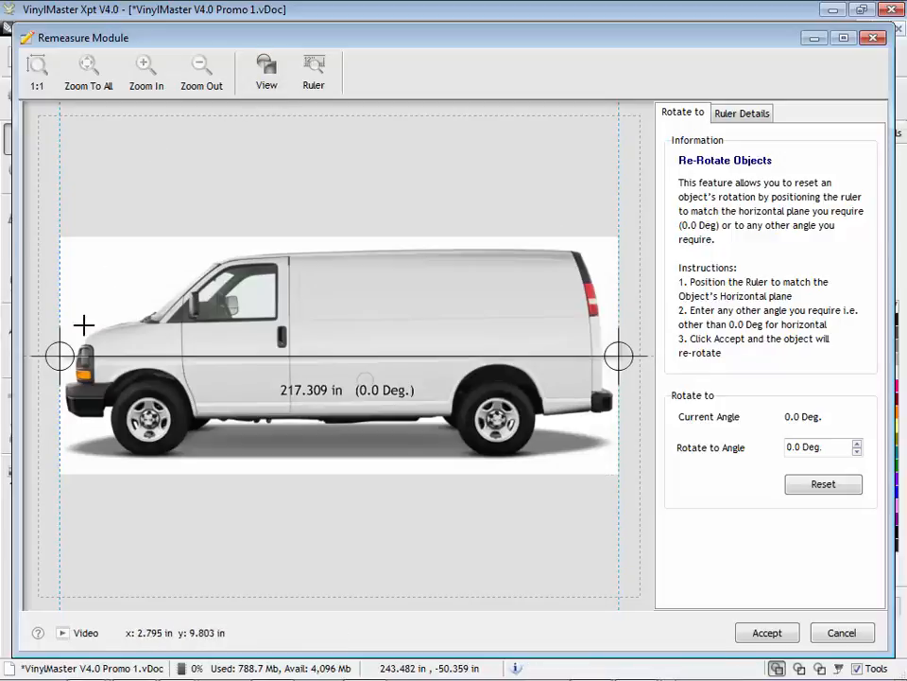
left_click_drag(60, 356, 315, 329)
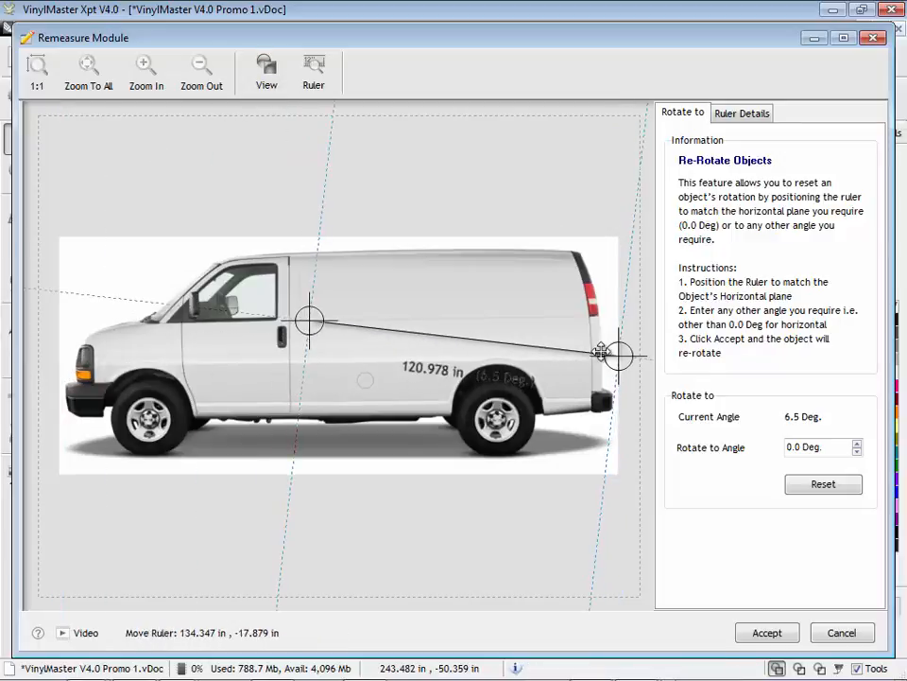
left_click_drag(620, 356, 569, 319)
Refine the ruler's end points along the body line to about -0.9 Deg. and apply the rotation to 0.0 Deg
scroll(462, 317, "up", 3)
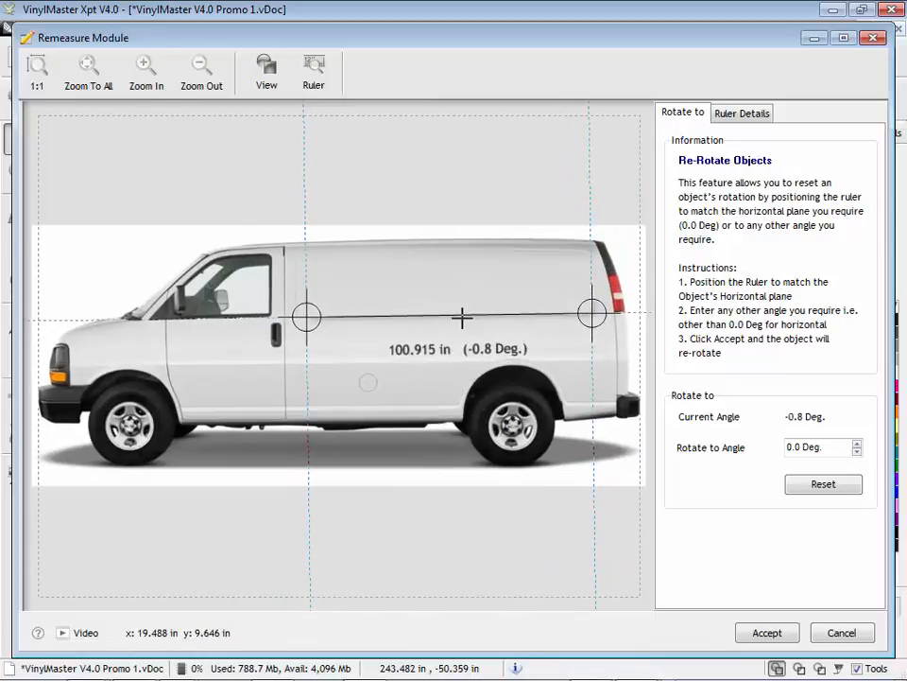
left_click_drag(657, 285, 539, 331)
scroll(510, 336, "up", 1)
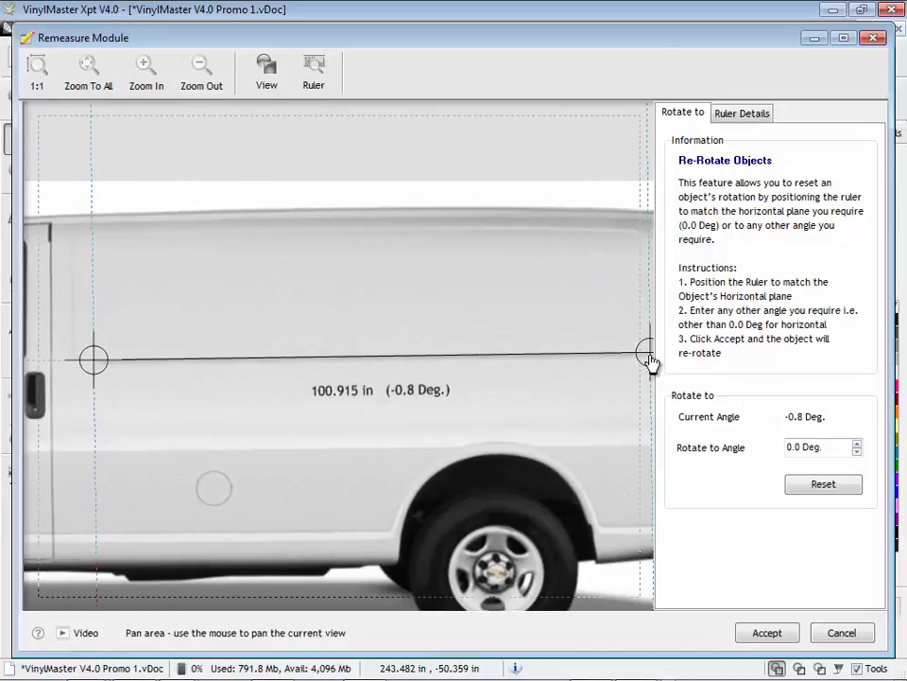
left_click_drag(649, 354, 625, 356)
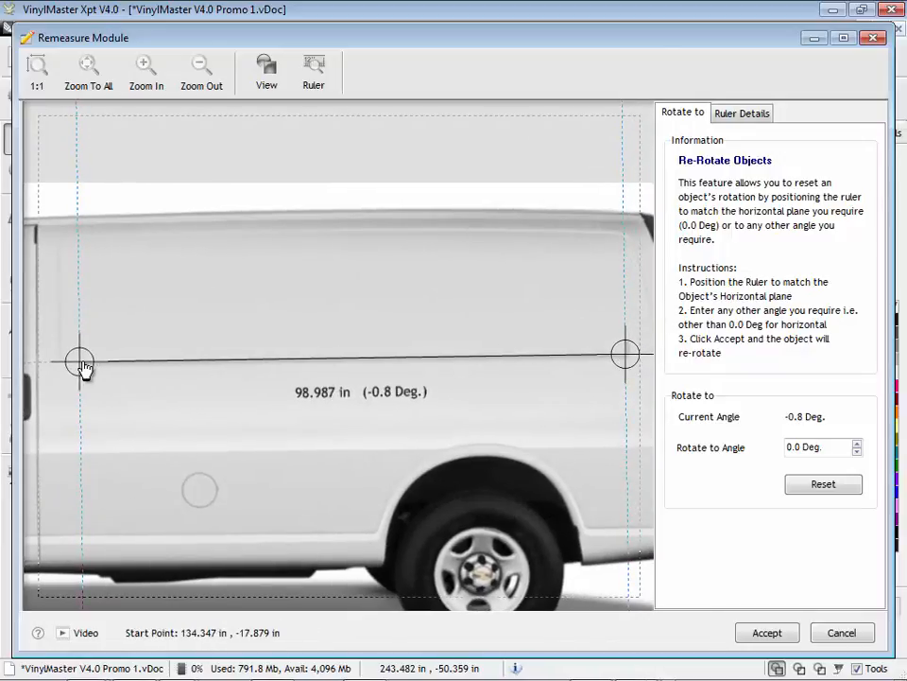
left_click_drag(82, 367, 73, 365)
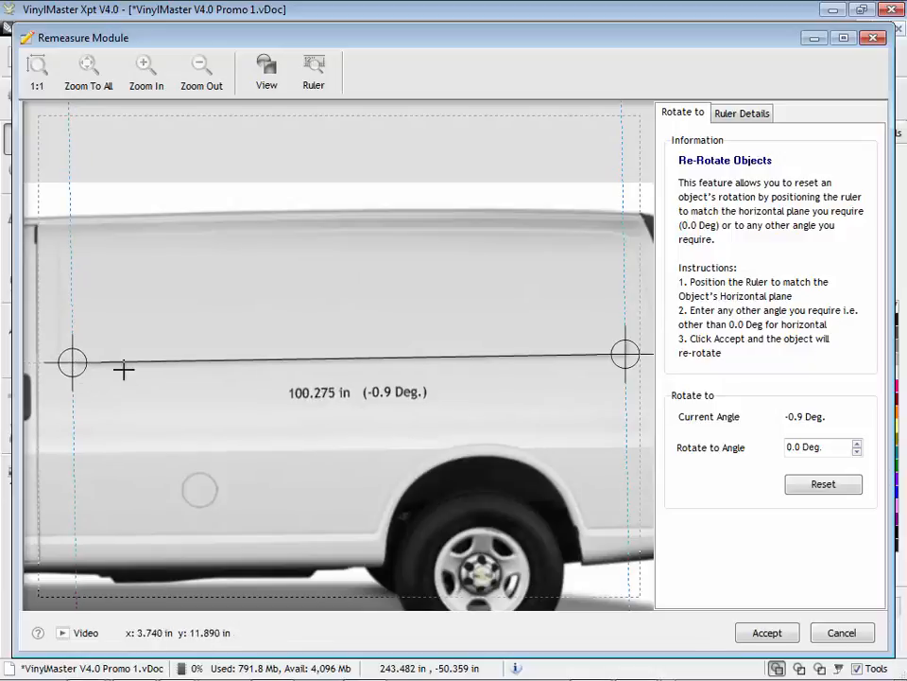
left_click(764, 634)
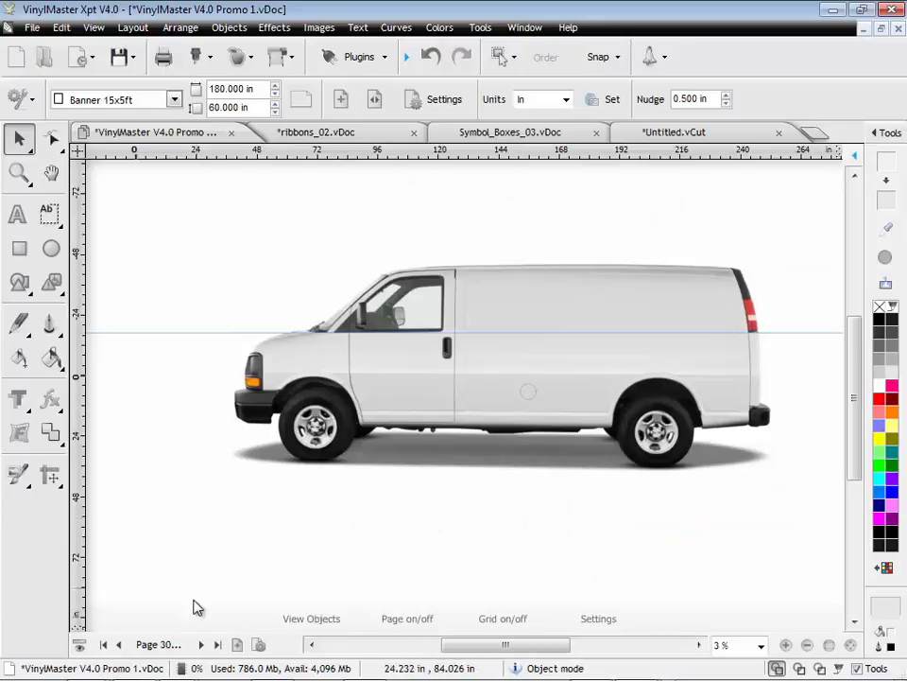
Go to the Savannah Sanctuary lion page and open its offset-printer CMYK TIFF publishing options with crop marks included
left_click(201, 644)
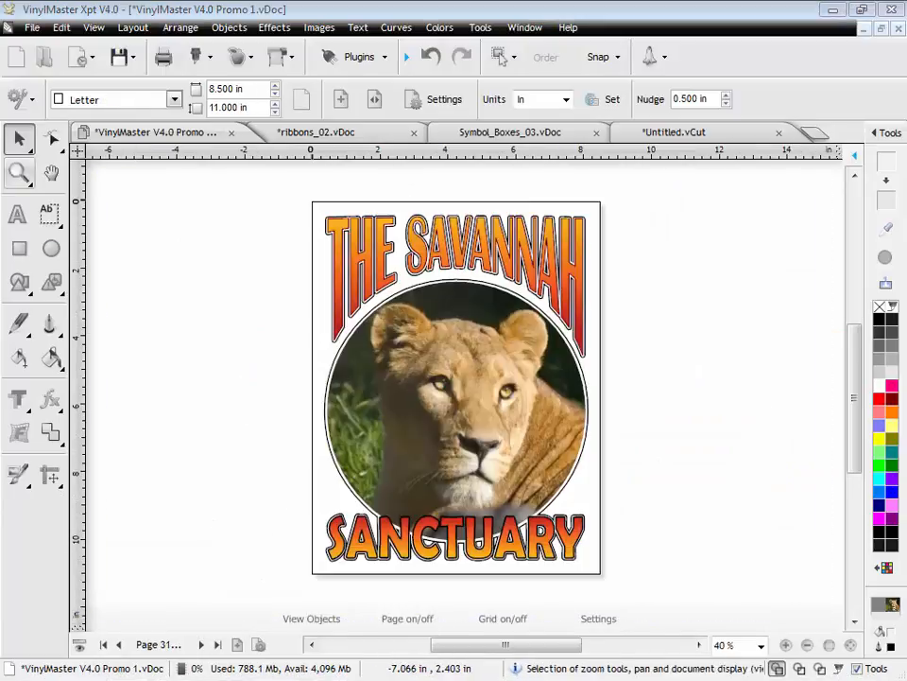
left_click(32, 27)
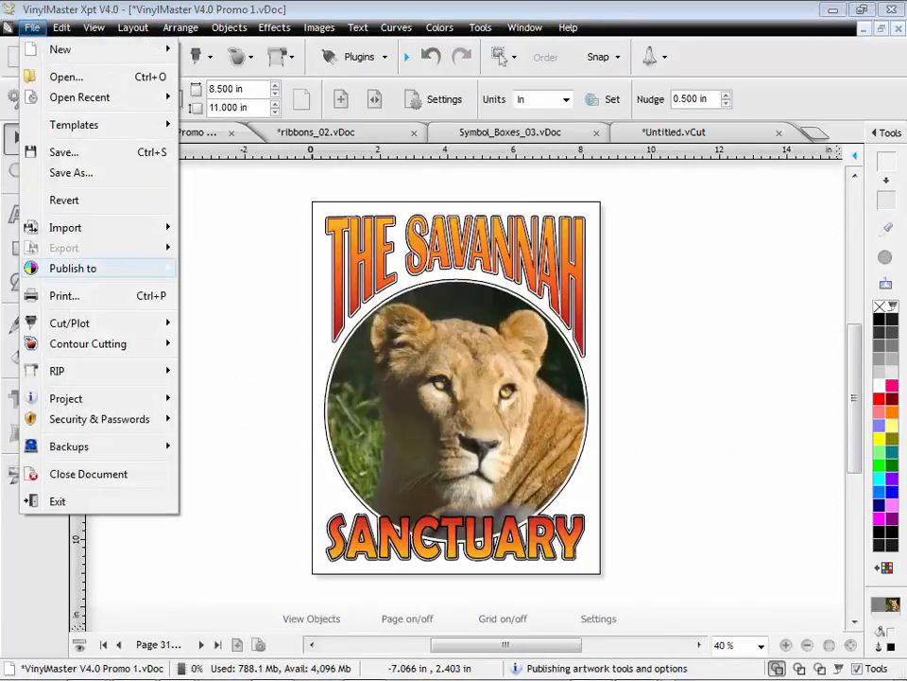
mouse_move(86, 269)
left_click(266, 316)
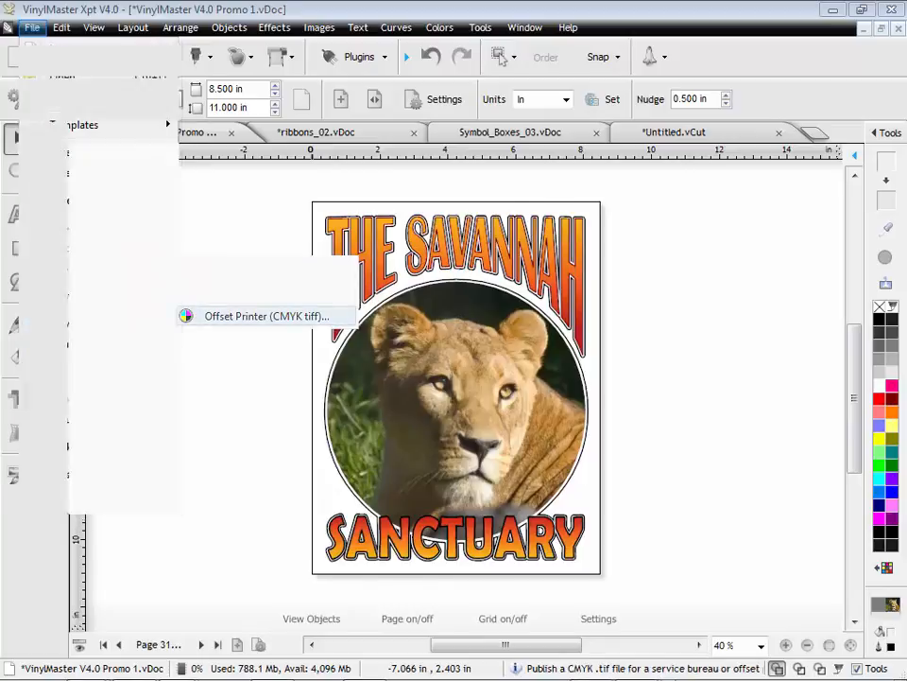
left_click(179, 242)
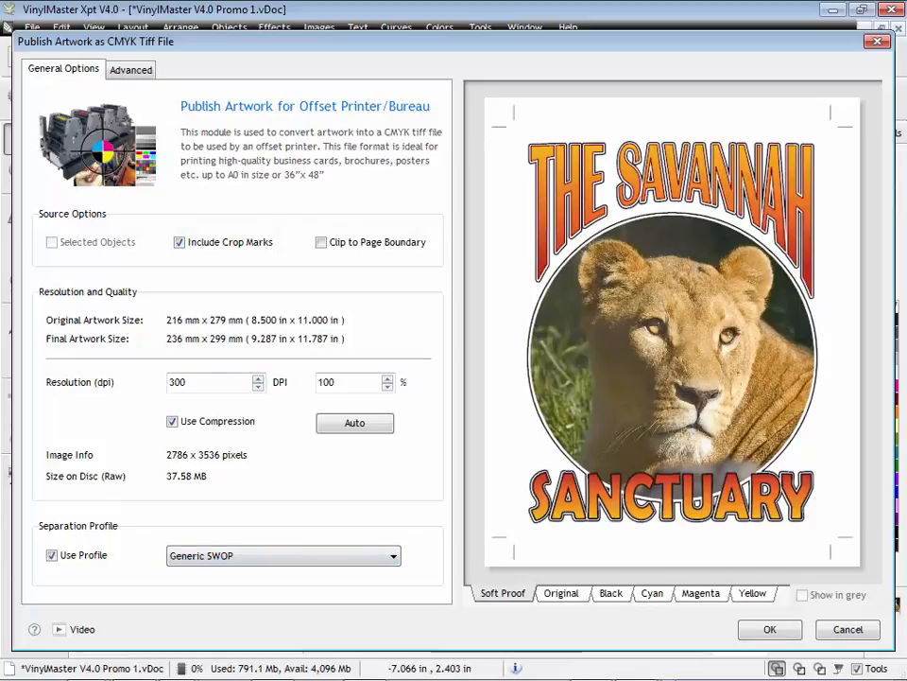
Preview the lion artwork's black, cyan, magenta and yellow separations, return to the soft proof and close without publishing
left_click(611, 593)
left_click(652, 592)
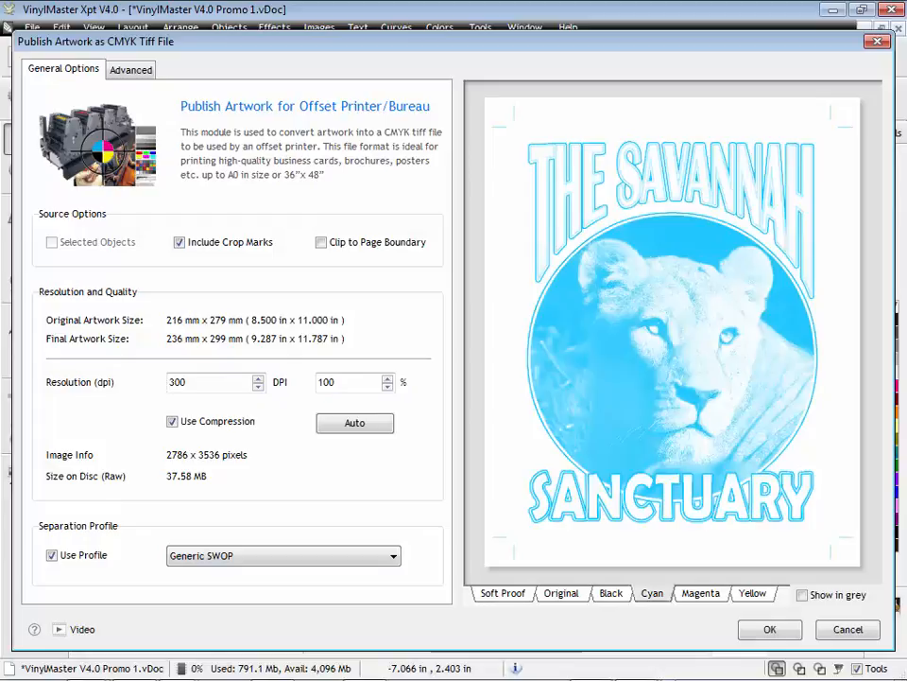
left_click(700, 593)
left_click(752, 592)
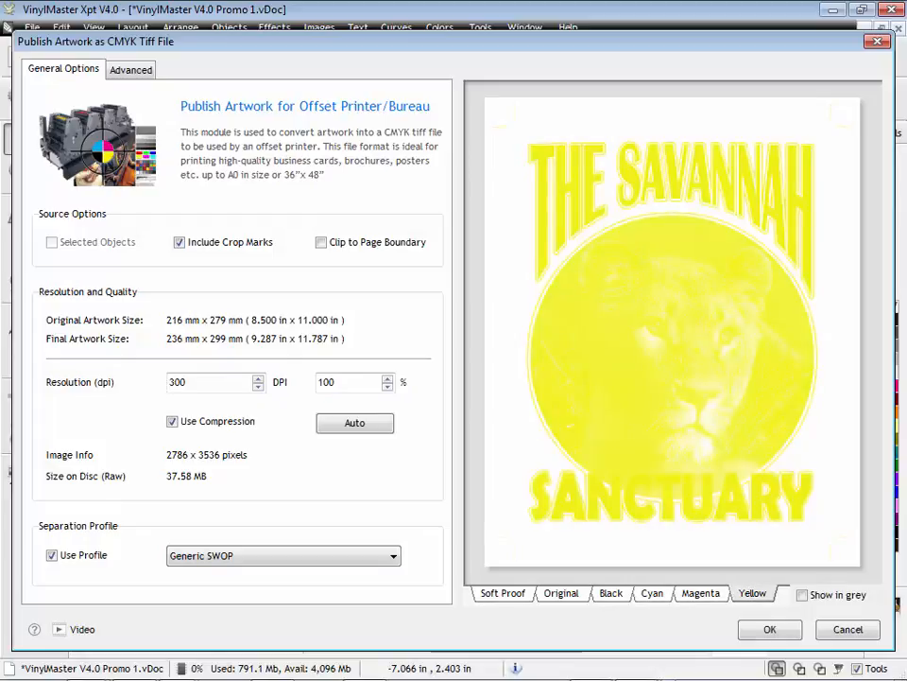
left_click(502, 593)
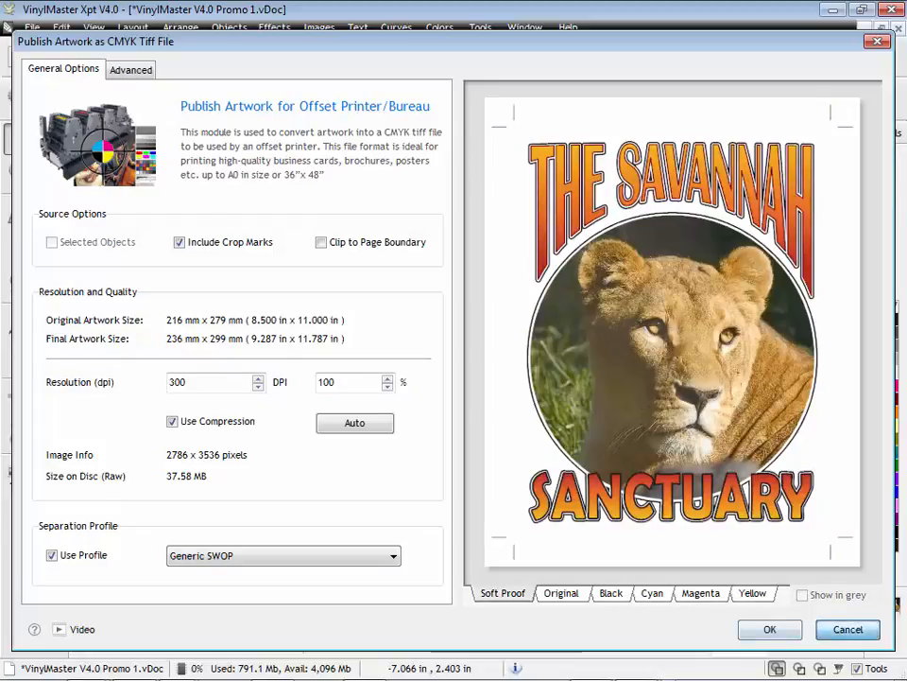
left_click(848, 629)
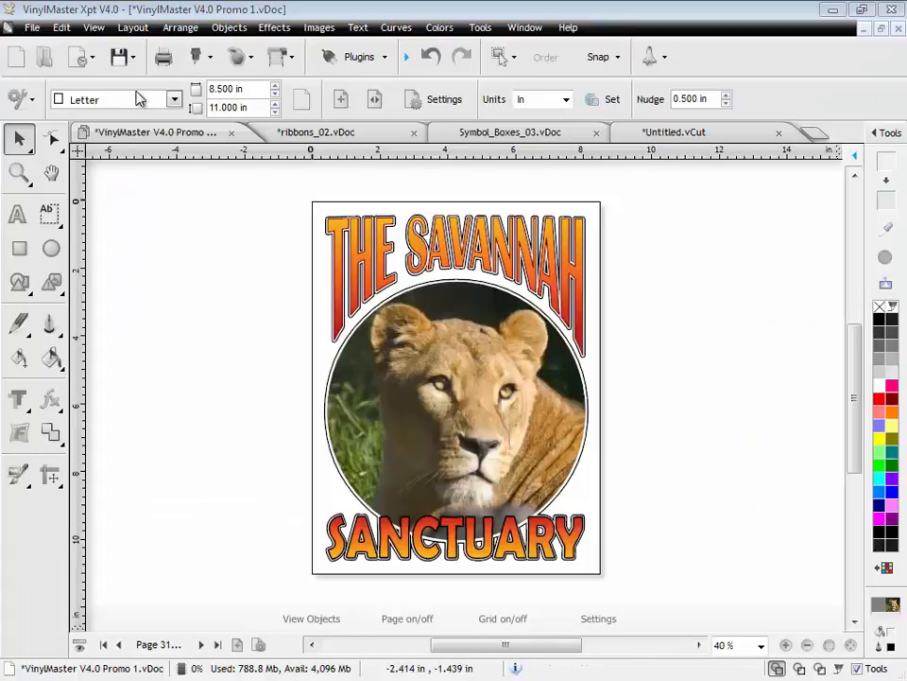
Start publishing the lion page as a press quality PDF named Lion in the Samples folder
left_click(32, 28)
mouse_move(91, 269)
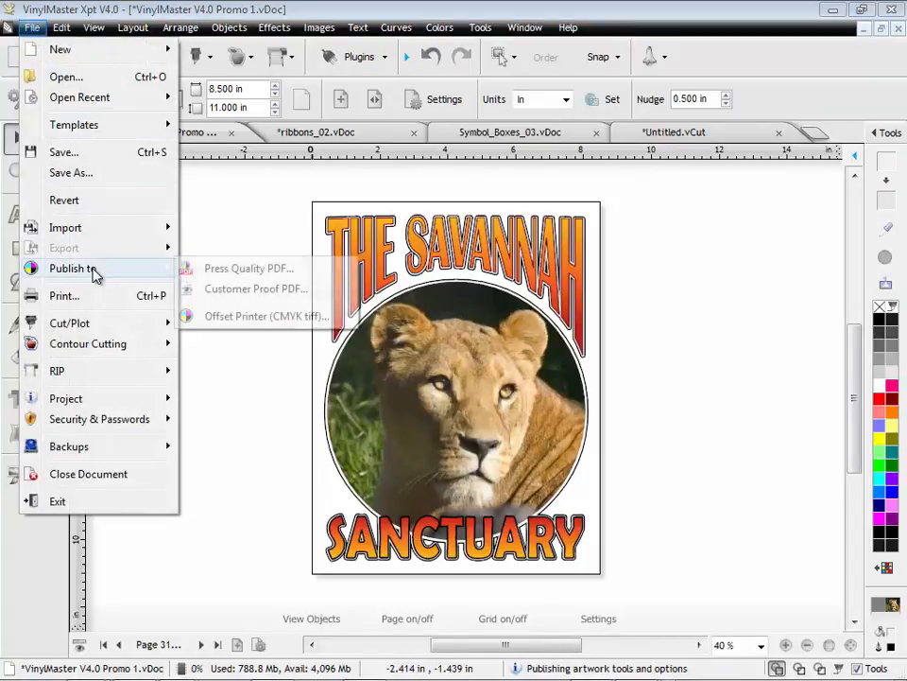
left_click(193, 268)
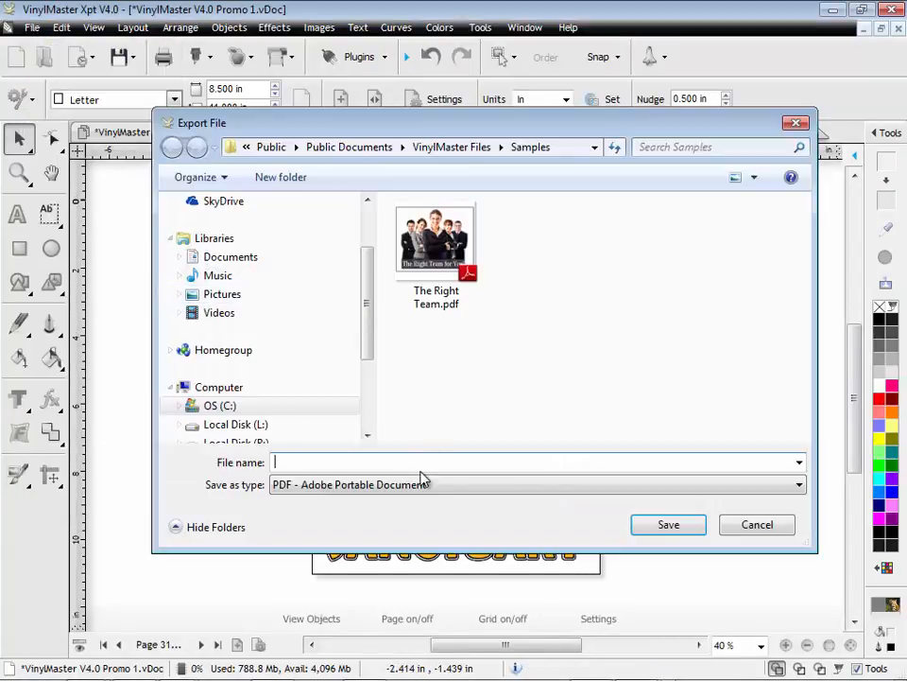
type("Lion")
left_click(662, 523)
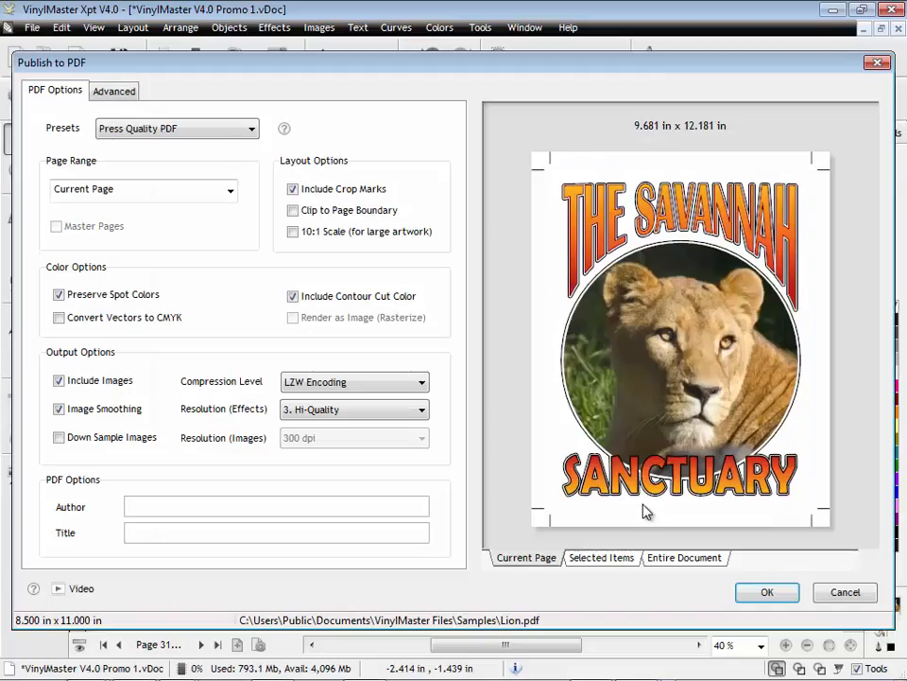
Keep the Press Quality PDF preset, review the advanced crop mark and spot color settings, publish the PDF and close its viewer
left_click(181, 139)
left_click(179, 220)
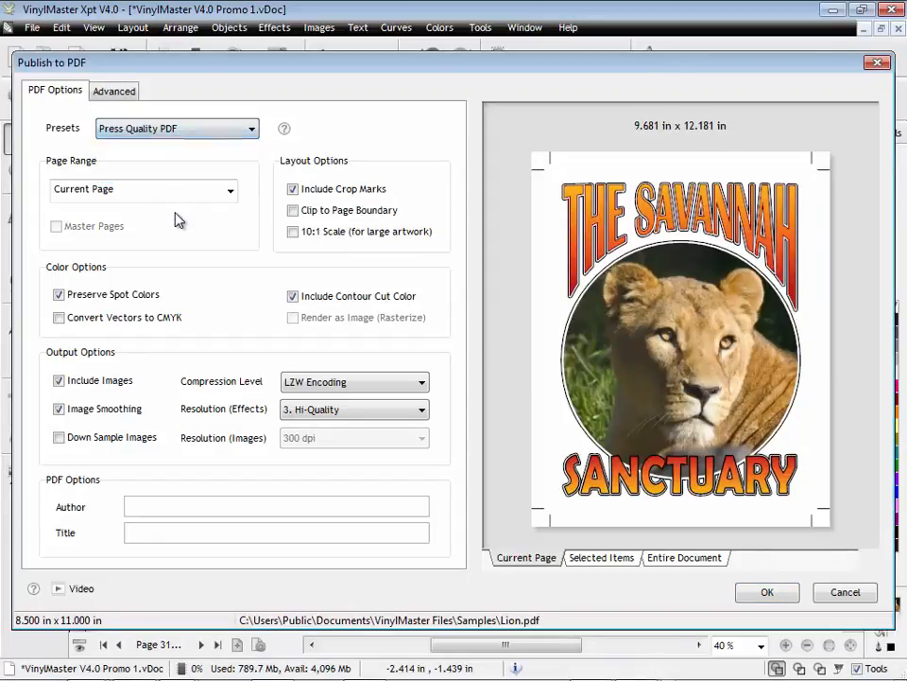
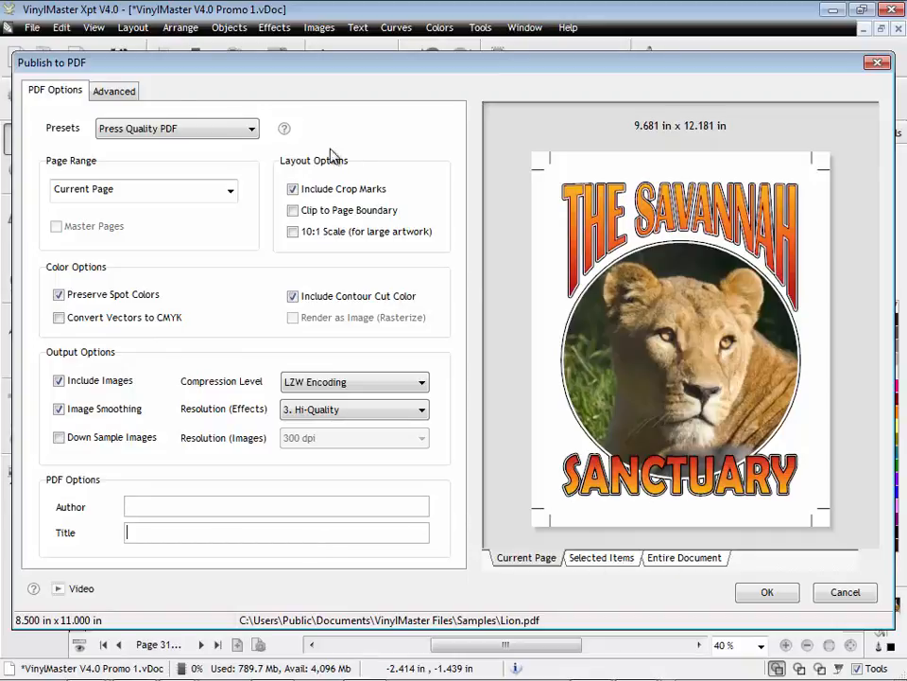
left_click(123, 93)
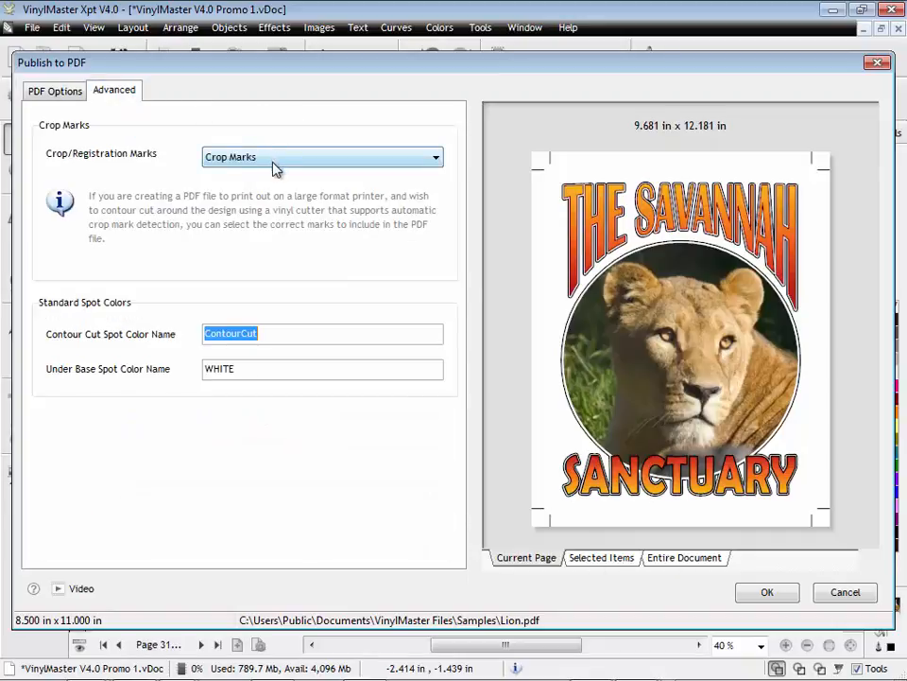
left_click(280, 335)
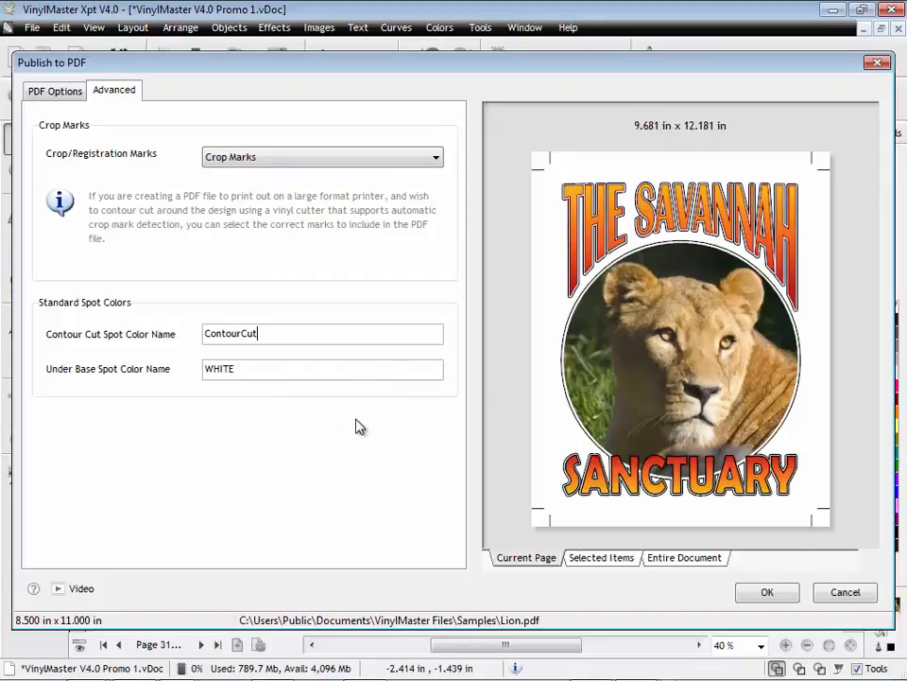
left_click(66, 92)
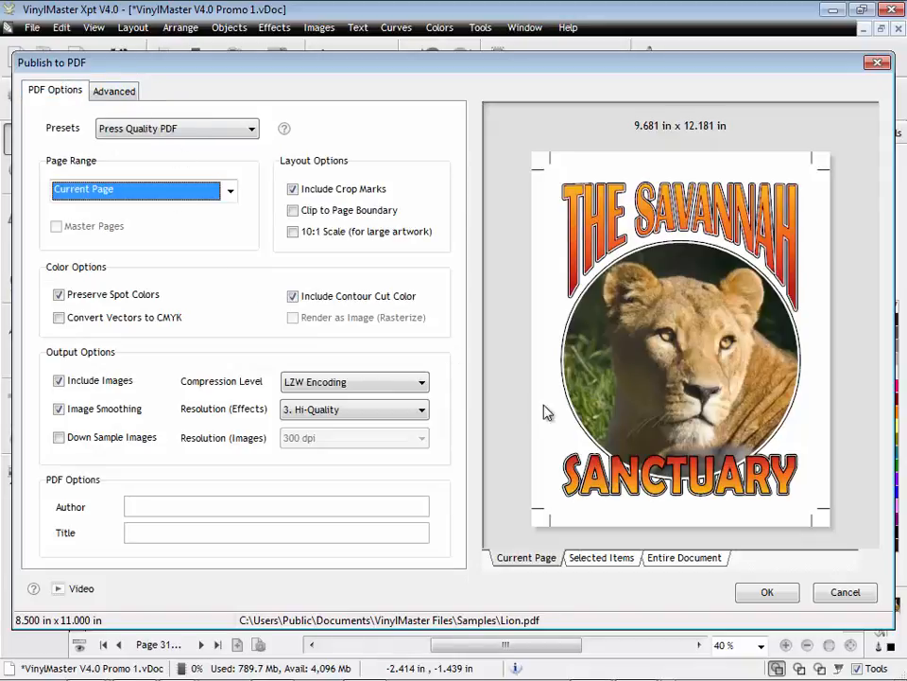
left_click(767, 592)
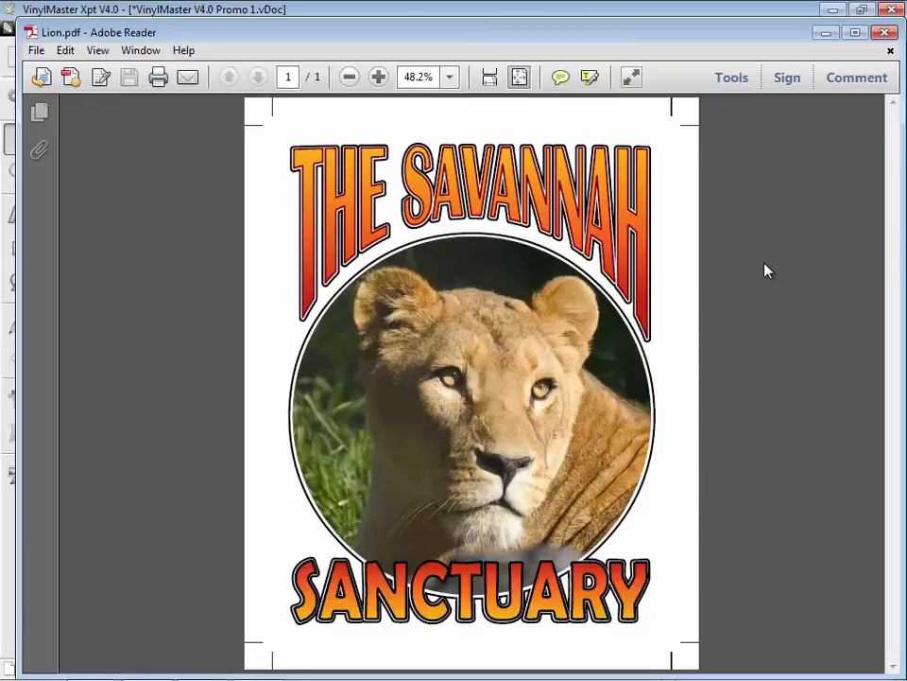
left_click(882, 34)
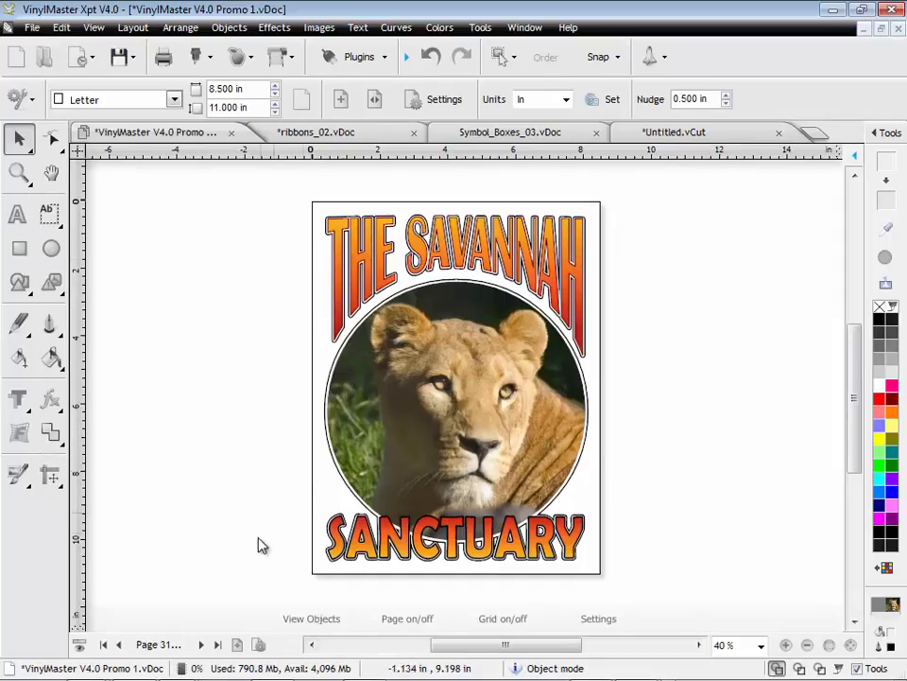
Go to the blank Letter page after the lion artwork and import the graphic Spartans.pdf from the Imports folder
left_click(201, 643)
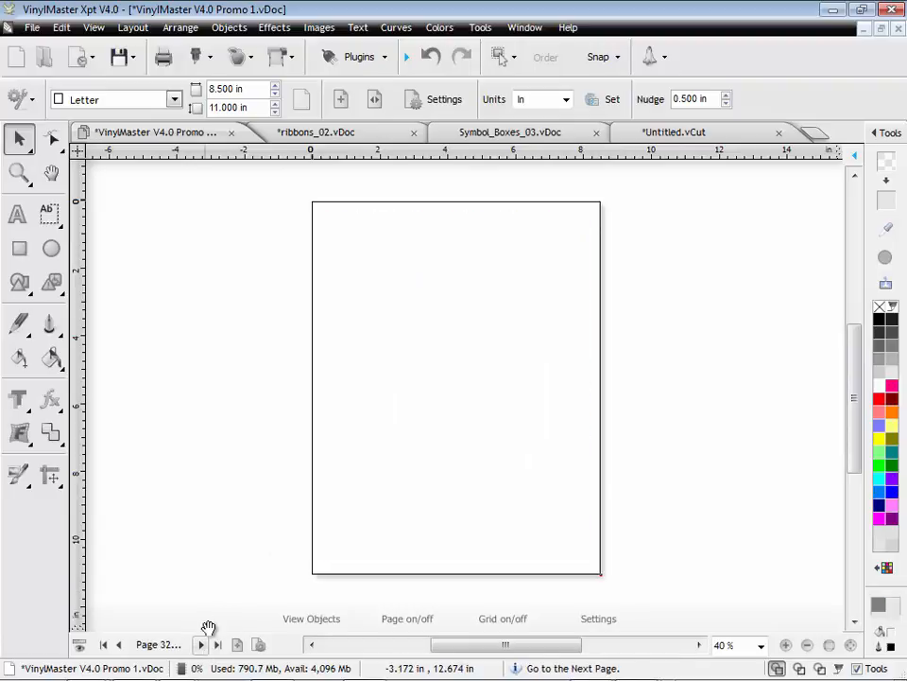
left_click(34, 28)
mouse_move(104, 227)
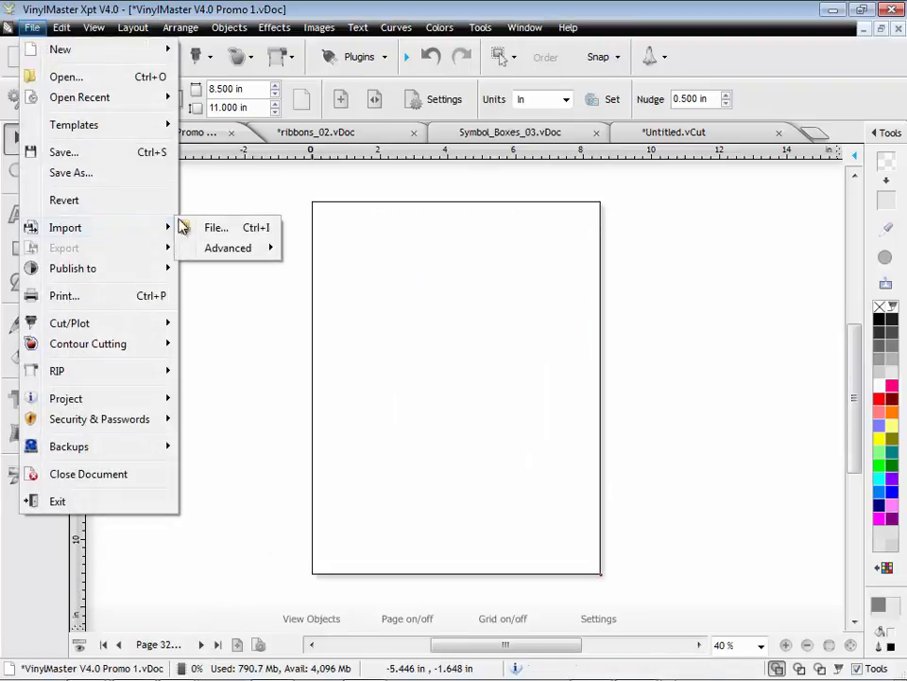
mouse_move(274, 249)
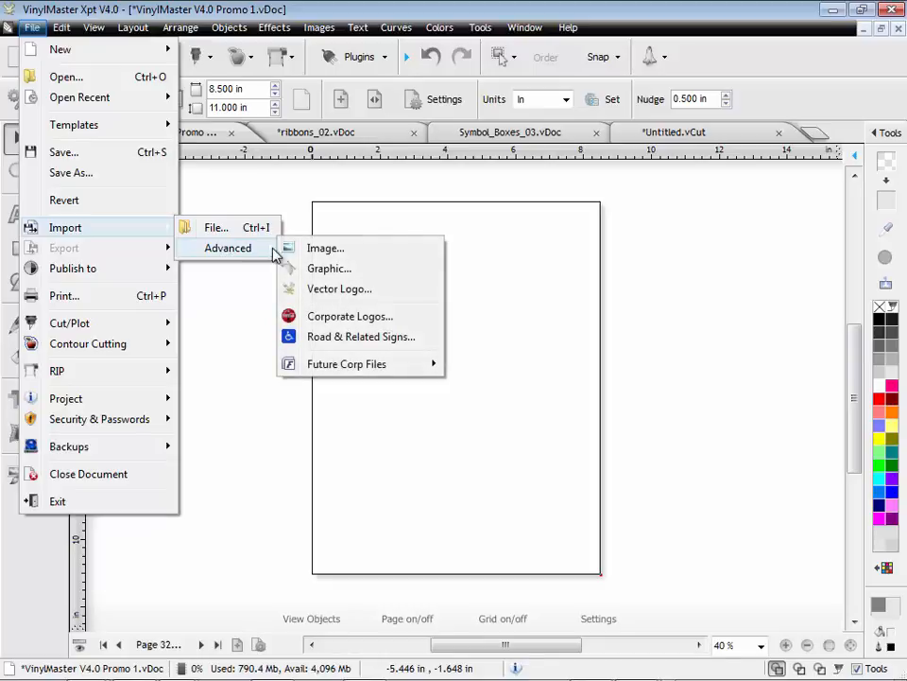
left_click(306, 266)
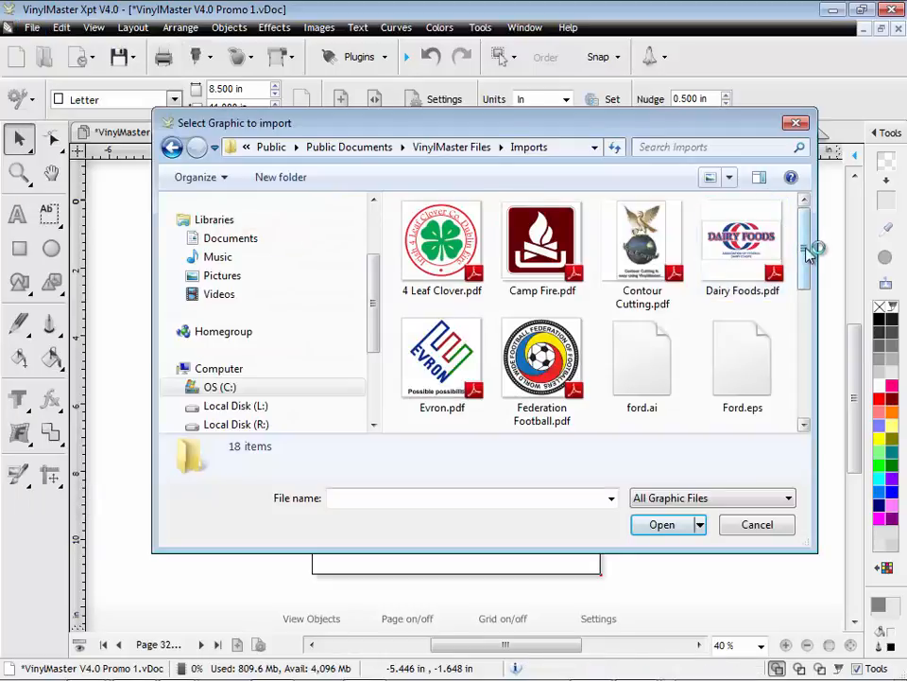
left_click_drag(812, 250, 773, 382)
left_click(773, 381)
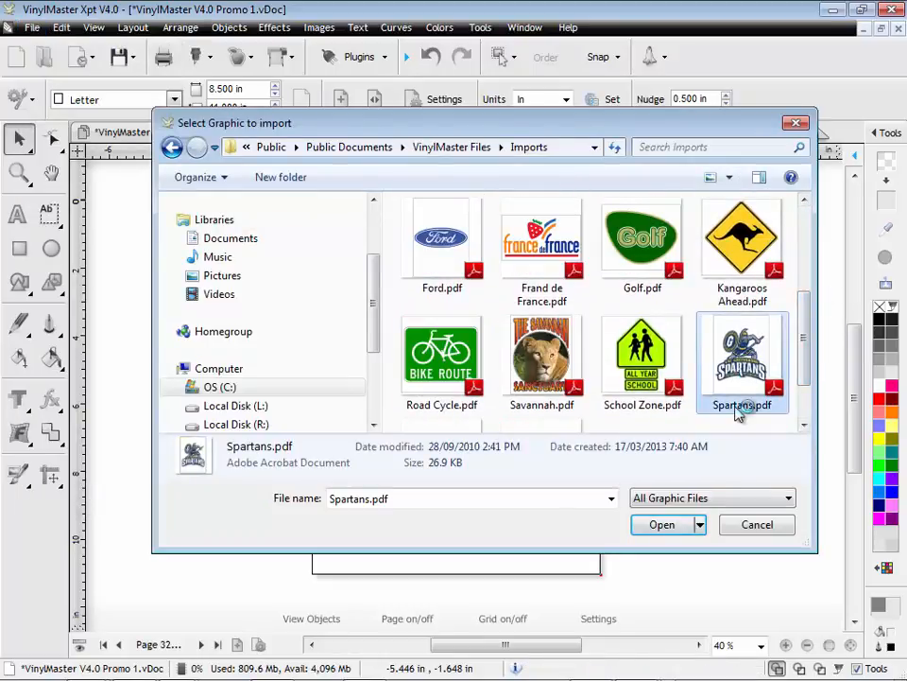
left_click(662, 525)
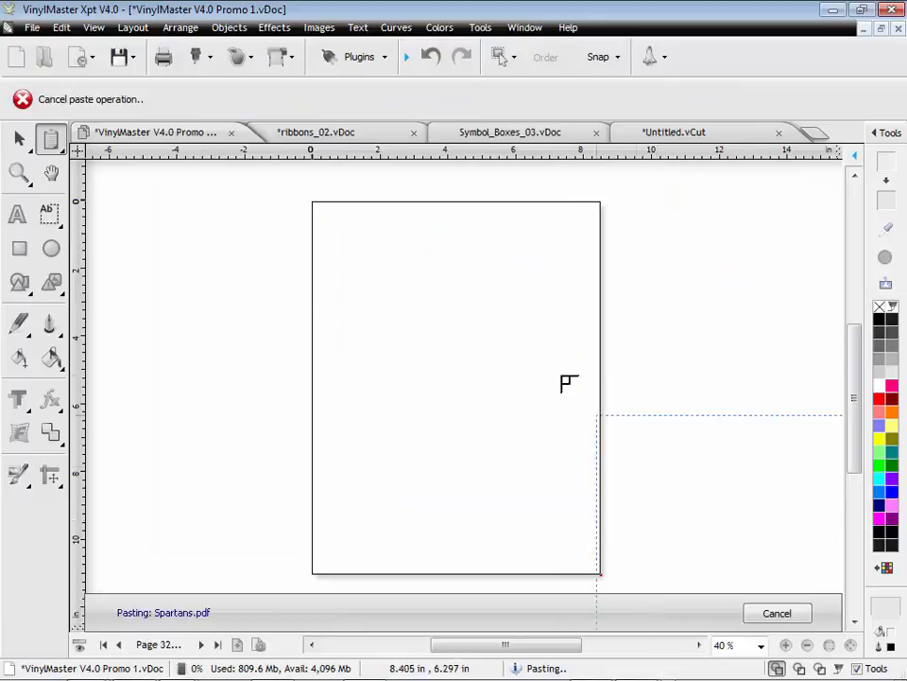
Place the Spartans logo at about x 0.304, y 0.704 in, and check it in outline view before restoring full color
left_click(329, 221)
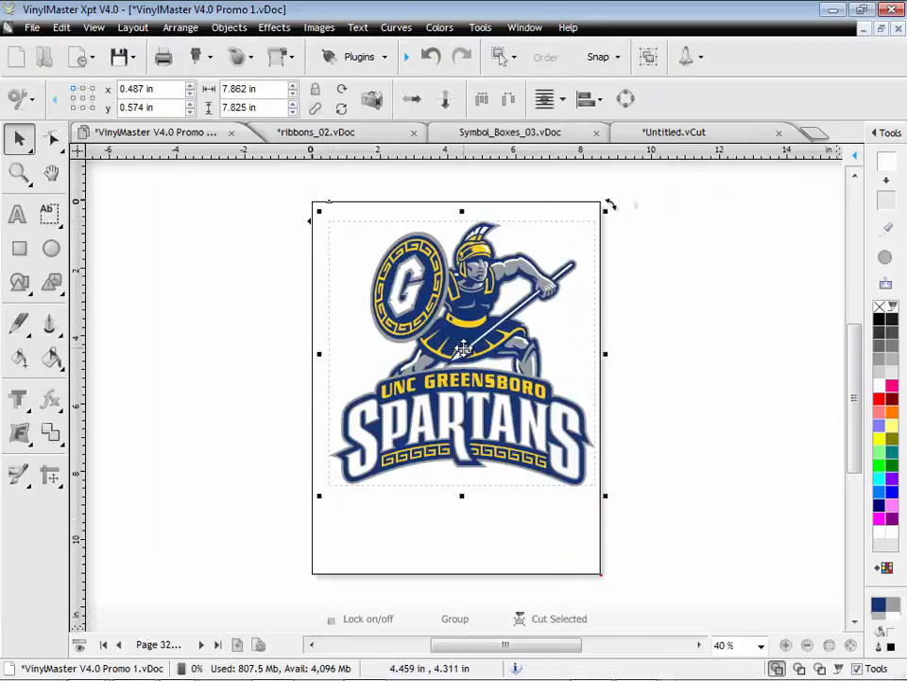
left_click_drag(454, 350, 445, 356)
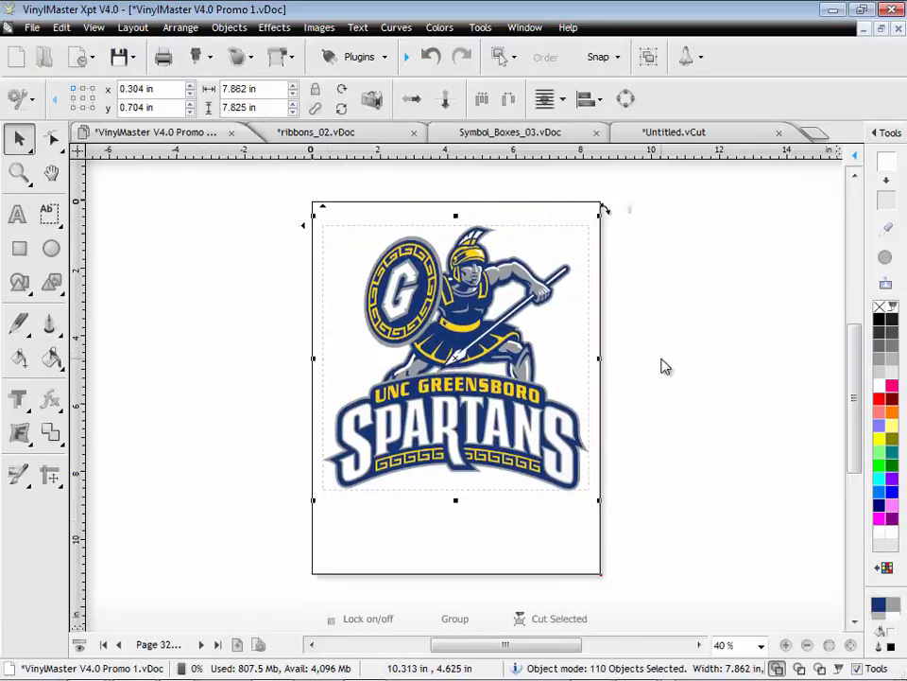
left_click(799, 669)
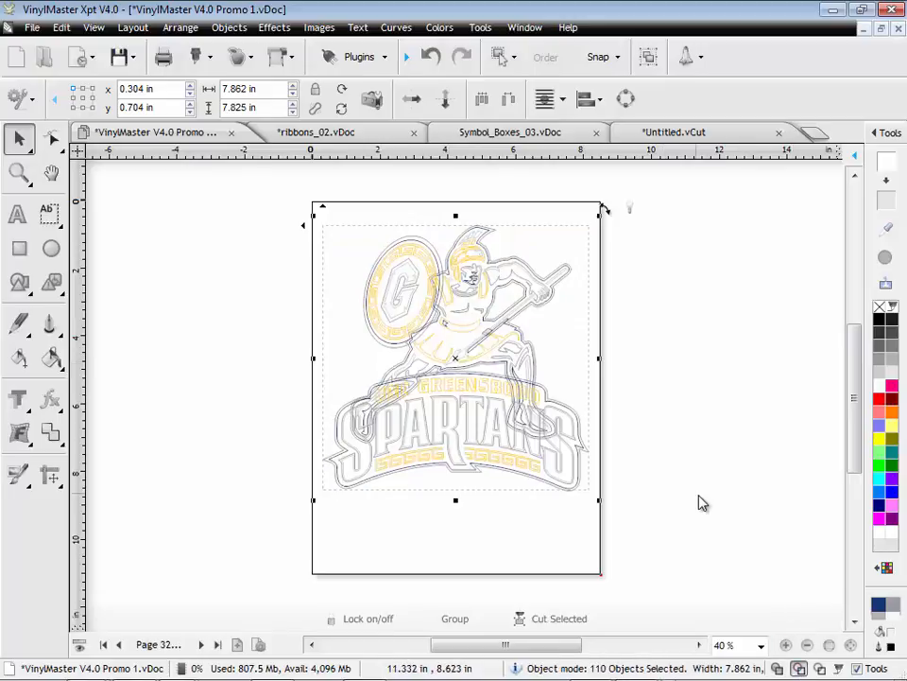
left_click(777, 669)
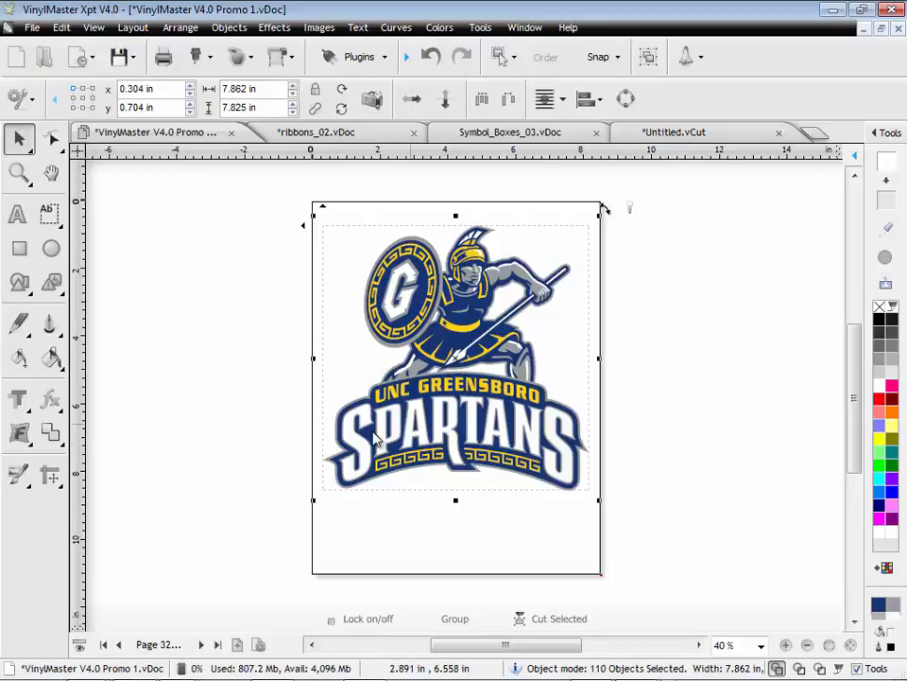
Page through the corporate logo, road sign, texture and gradient samples to the closing page 38
left_click(199, 645)
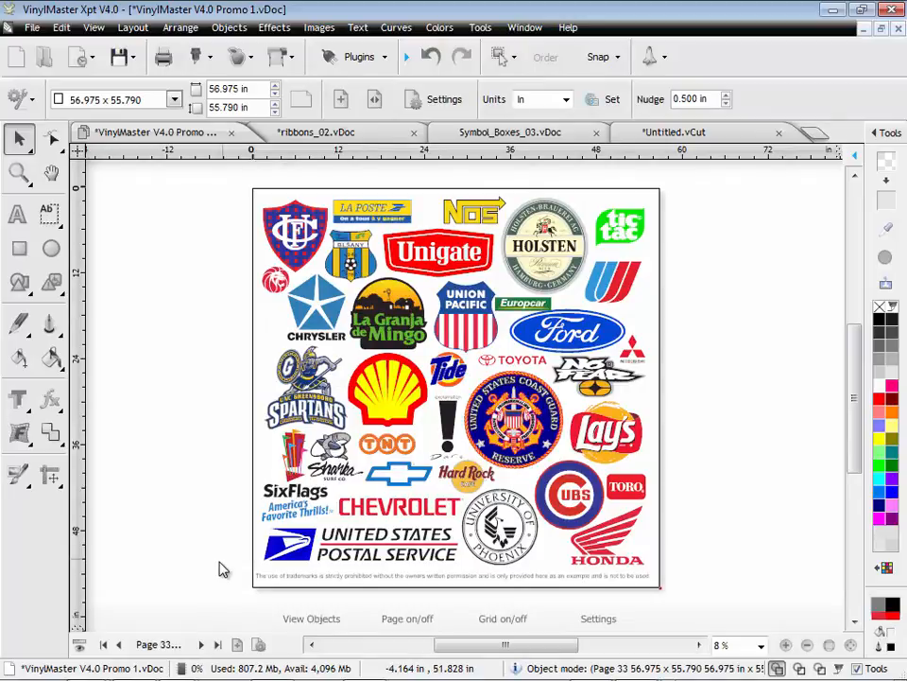
left_click(199, 644)
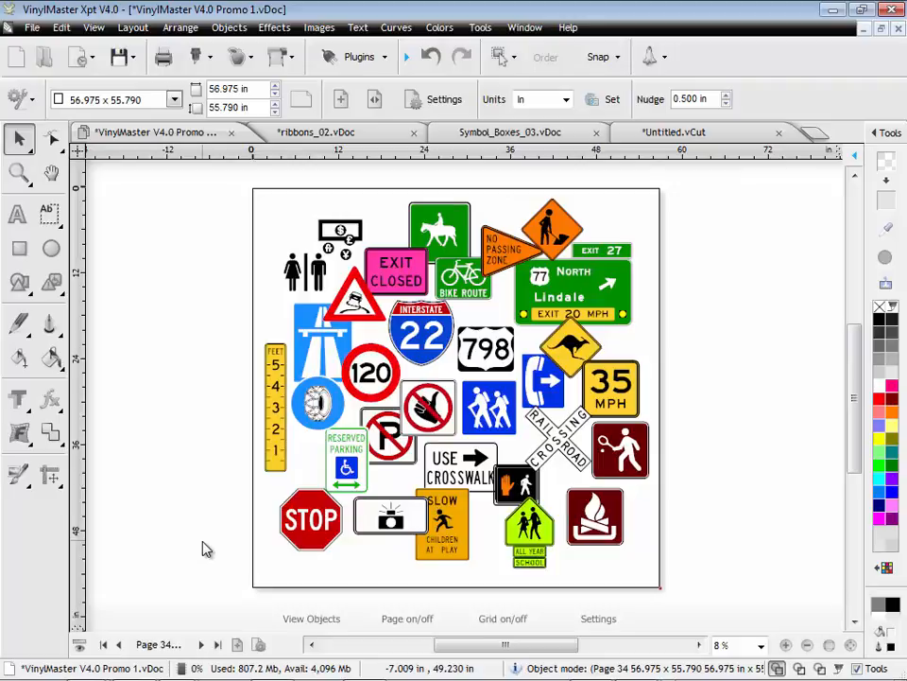
left_click(200, 645)
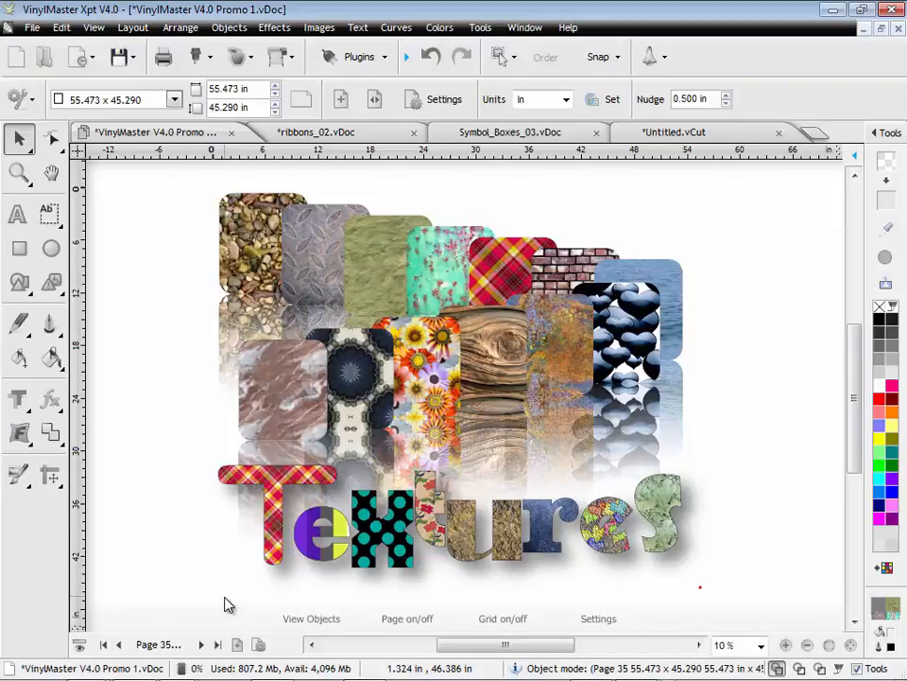
left_click(201, 644)
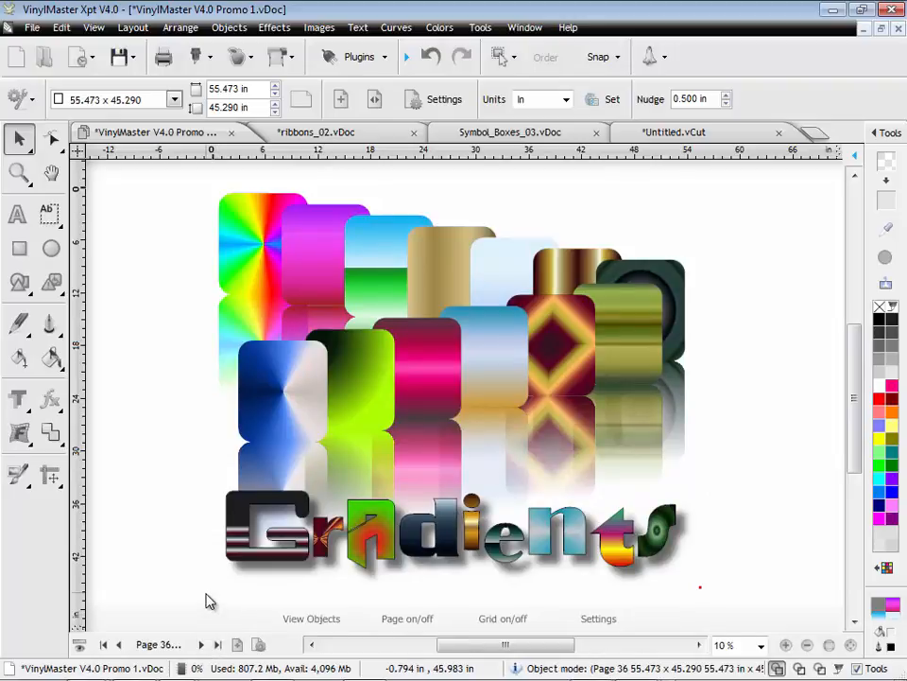
double_click(201, 644)
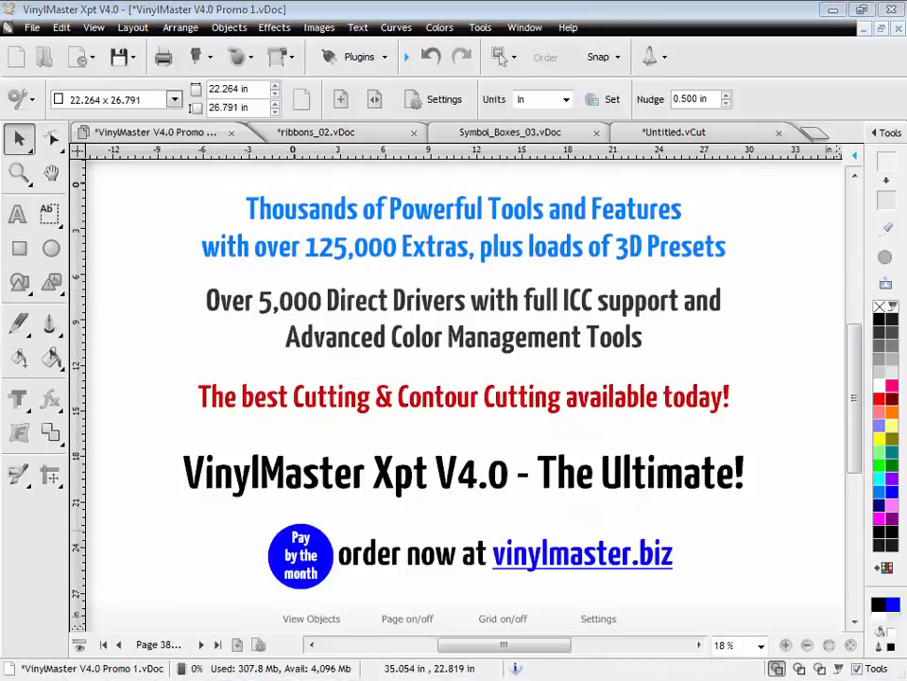